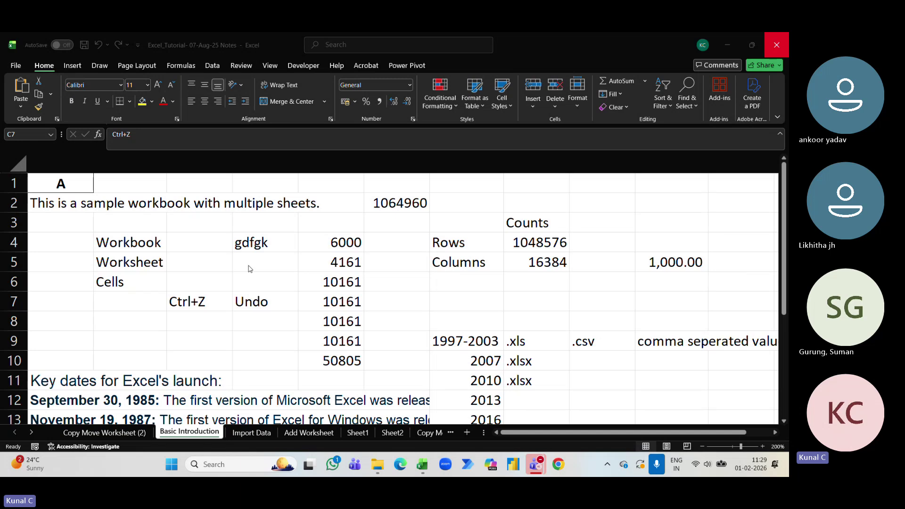
# Step: Focus the Excel workbook and return to the Basic Introduction sheet from Copy Move Worksheet (2)
pyautogui.click(213, 330)
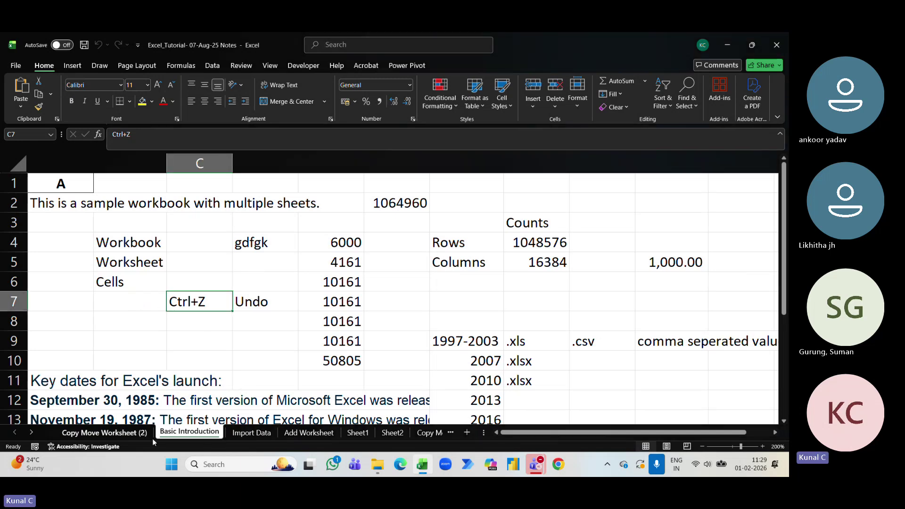
pyautogui.click(130, 432)
pyautogui.click(173, 433)
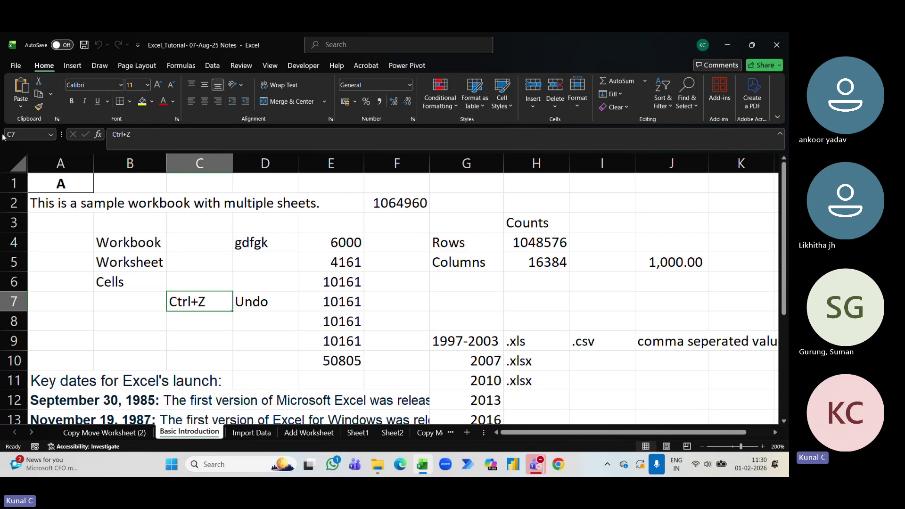
# Step: After a brief Windows search for 'excel', select E4:E9 to see count 6 and sum 50805
pyautogui.click(237, 463)
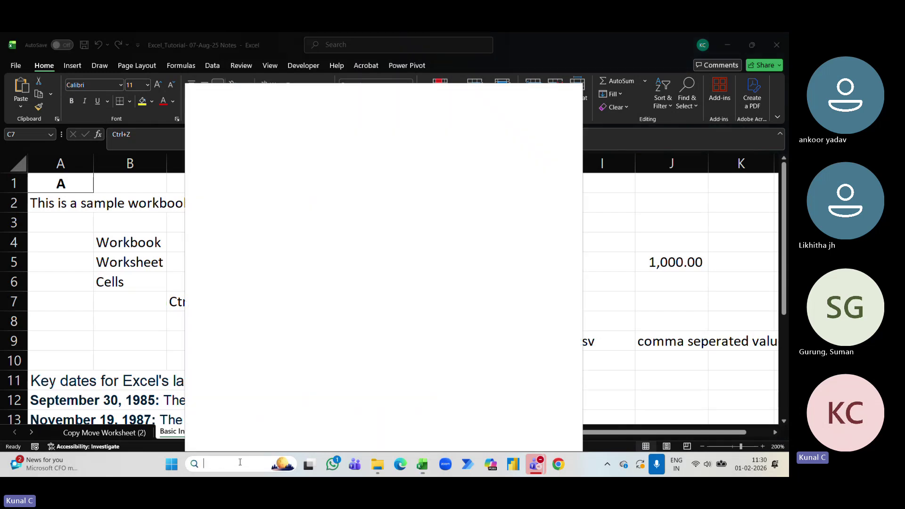
pyautogui.write('excel')
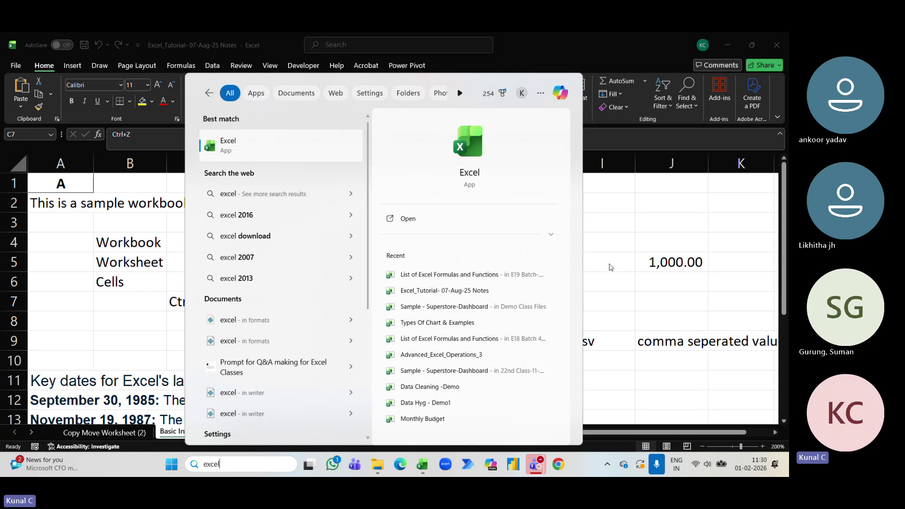
pyautogui.click(610, 268)
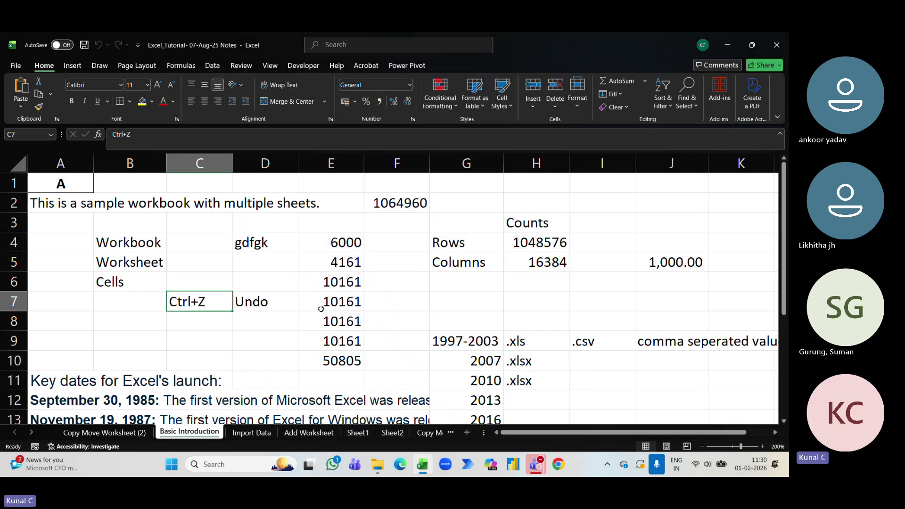
pyautogui.moveTo(339, 245); pyautogui.dragTo(334, 348)
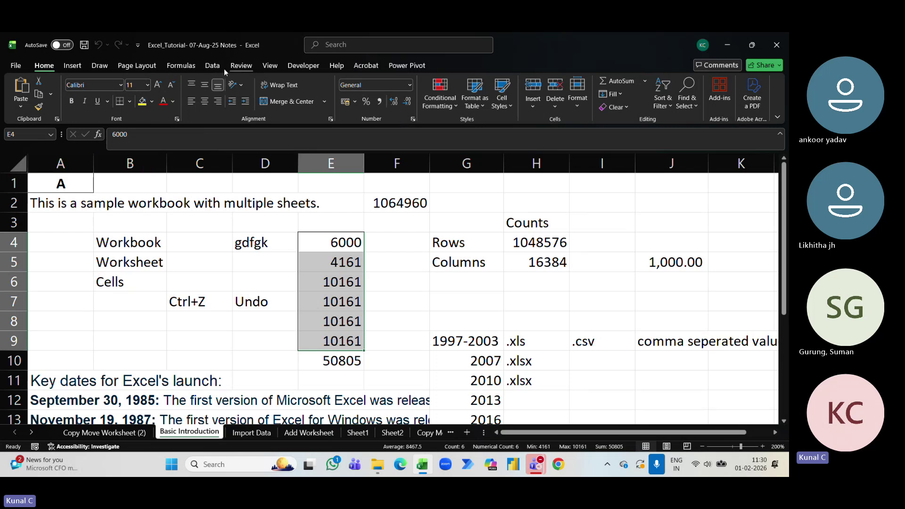
# Step: Collapse the ribbon to show only tab names after viewing Page Layout and Home
pyautogui.click(146, 69)
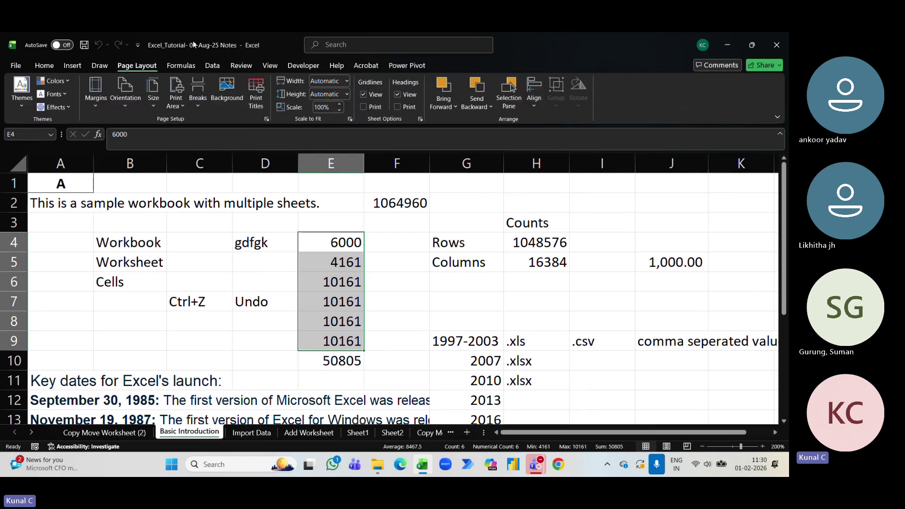
pyautogui.click(44, 66)
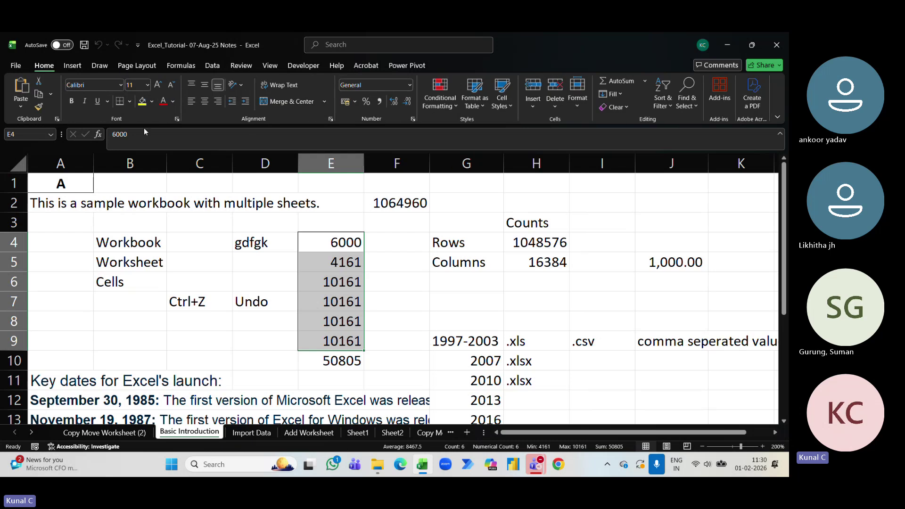
pyautogui.rightClick(305, 118)
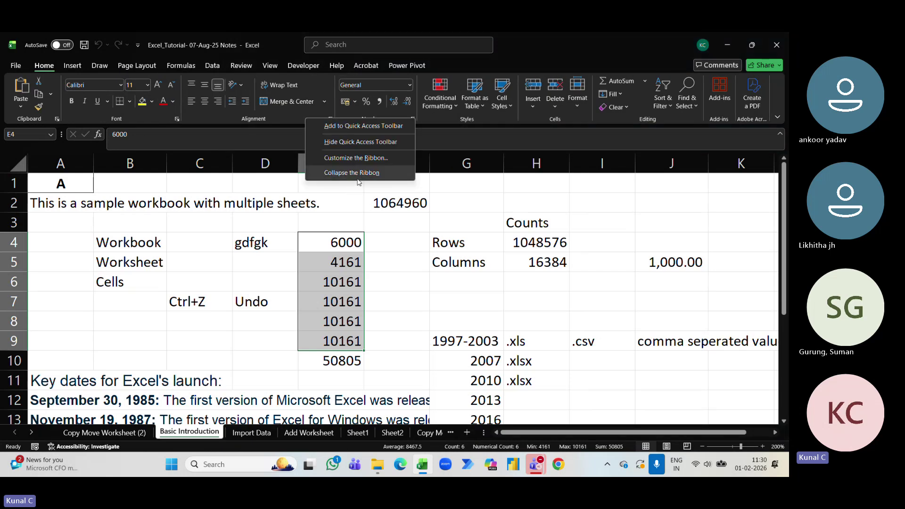
pyautogui.click(359, 173)
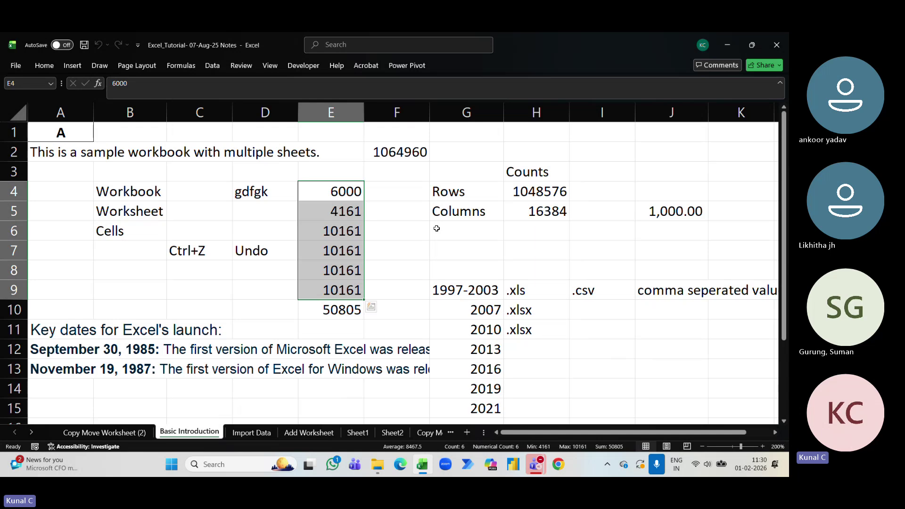
# Step: Restore the Excel window through its title-bar menu, then maximize it to fill the screen
pyautogui.rightClick(447, 71)
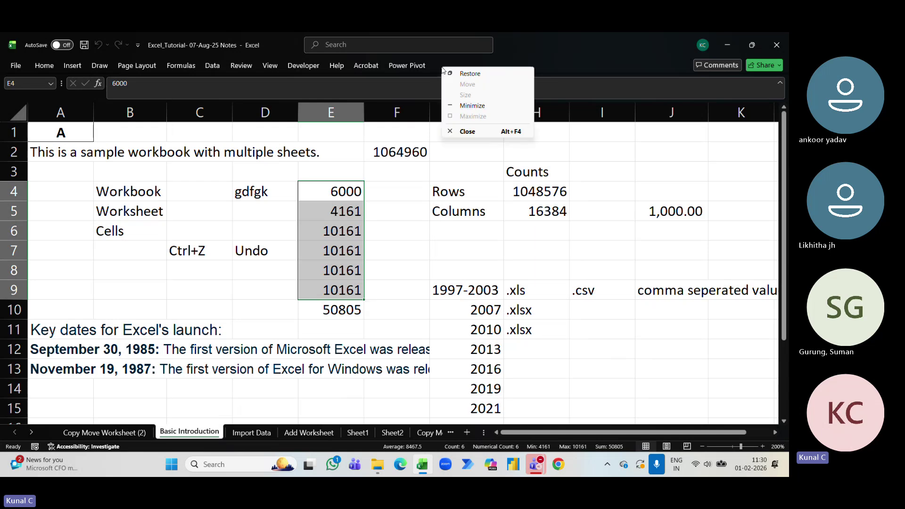
pyautogui.click(425, 66)
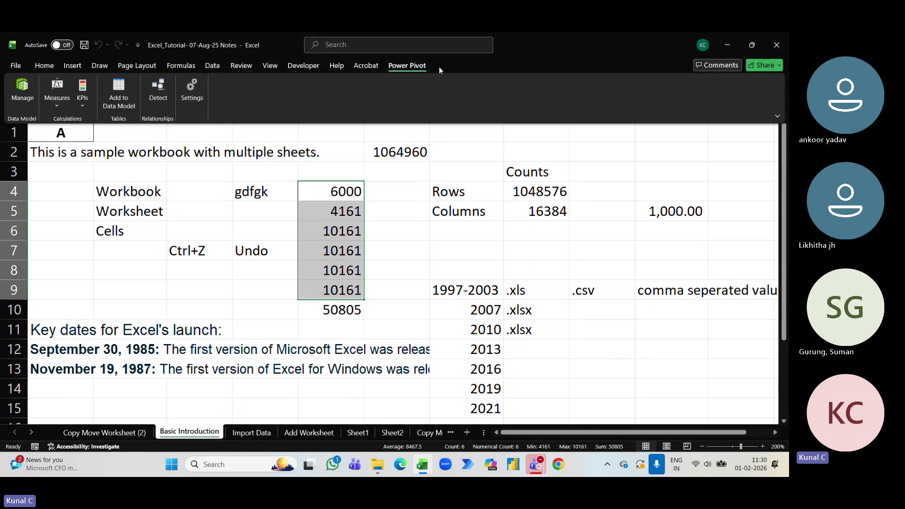
pyautogui.rightClick(459, 66)
pyautogui.click(447, 66)
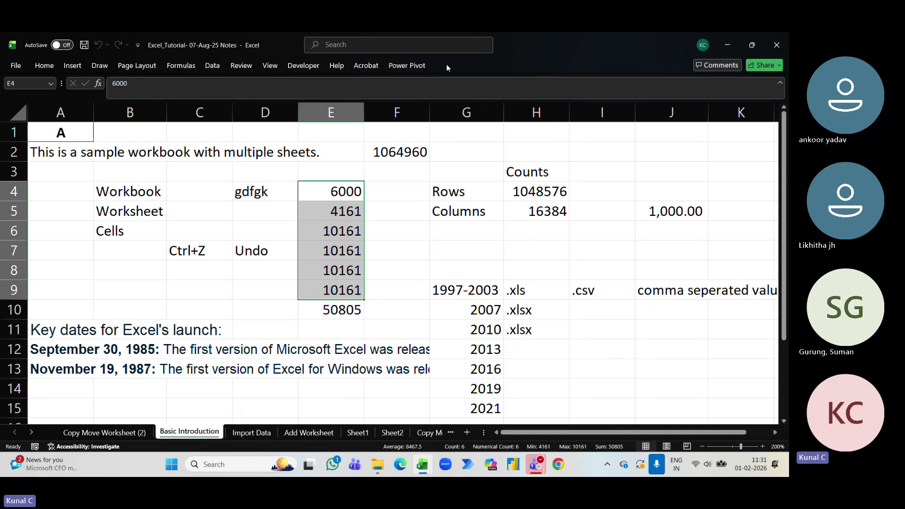
pyautogui.rightClick(445, 64)
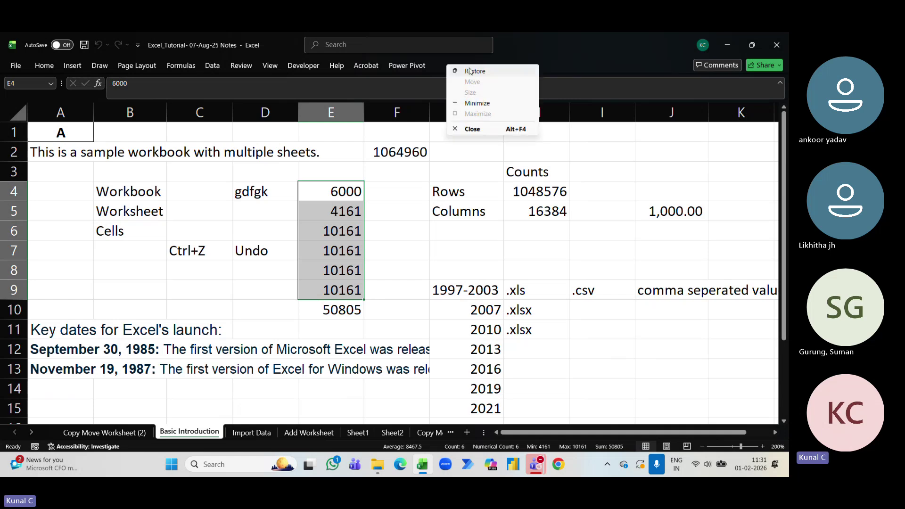
pyautogui.click(469, 71)
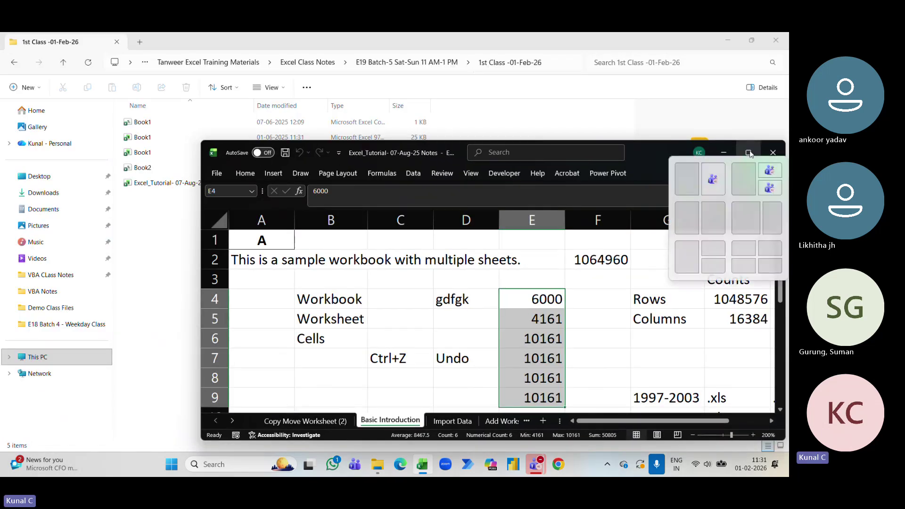
pyautogui.click(749, 152)
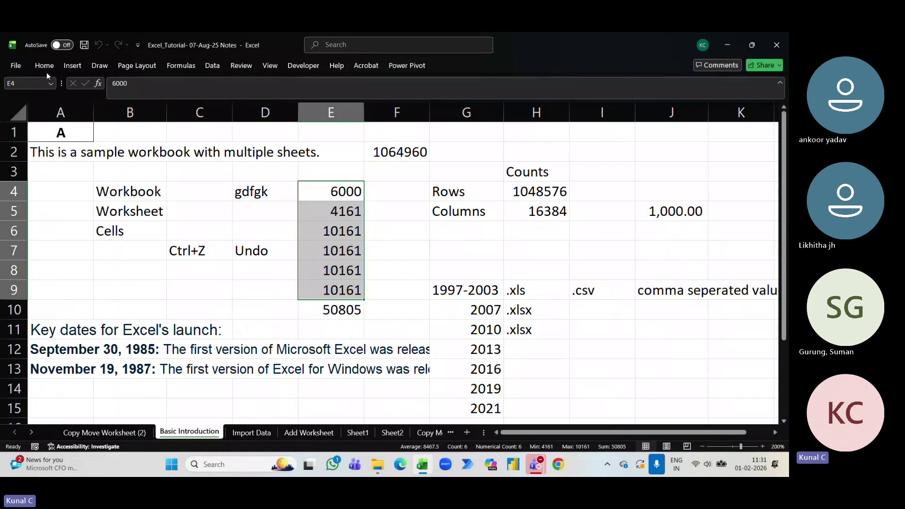
# Step: Untick Collapse the Ribbon to pin it open, select A2, and open the File start page with Alt+F
pyautogui.click(46, 70)
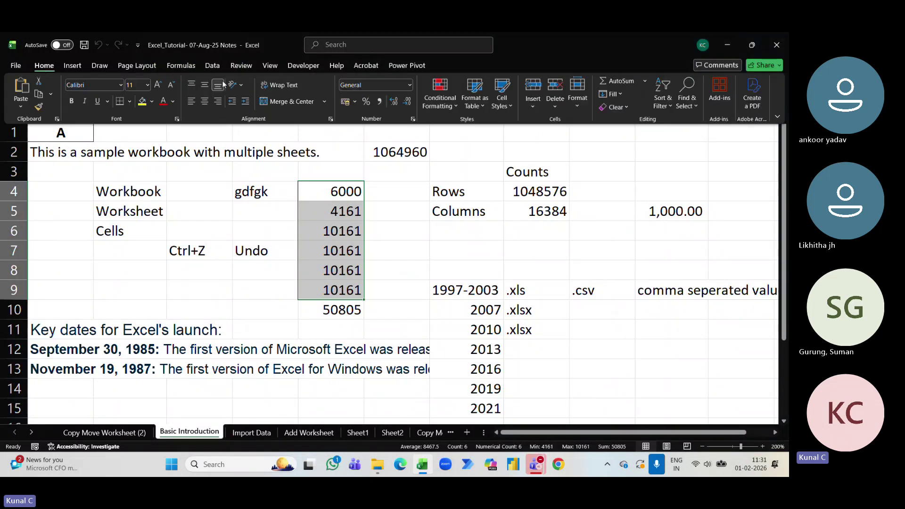
pyautogui.rightClick(139, 121)
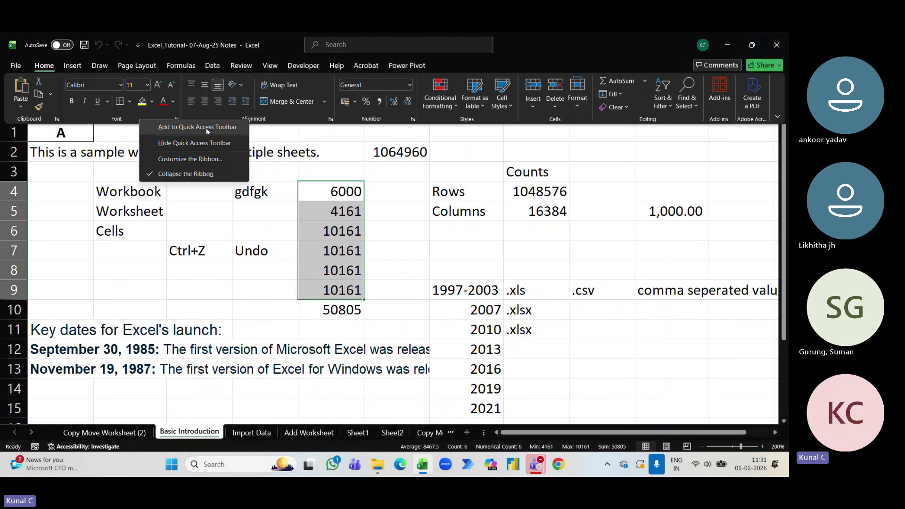
pyautogui.click(191, 174)
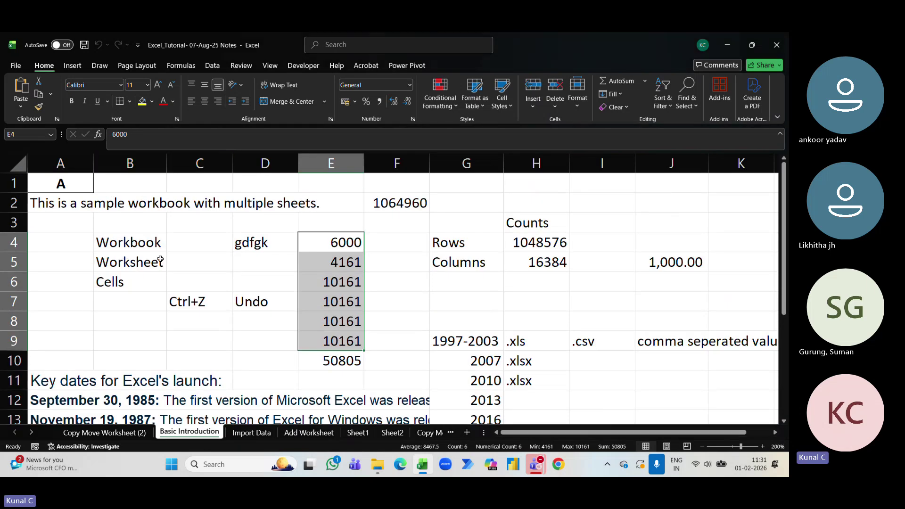
pyautogui.click(51, 204)
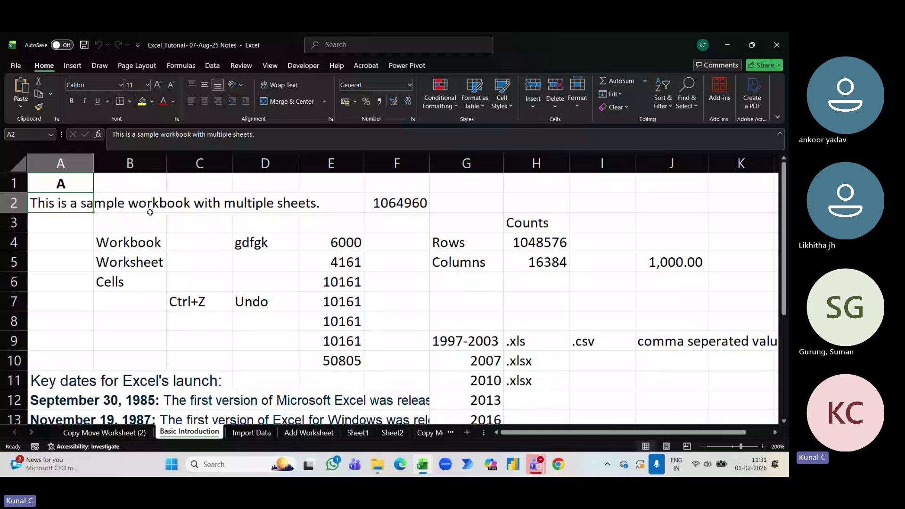
pyautogui.hotkey('alt', 'f')
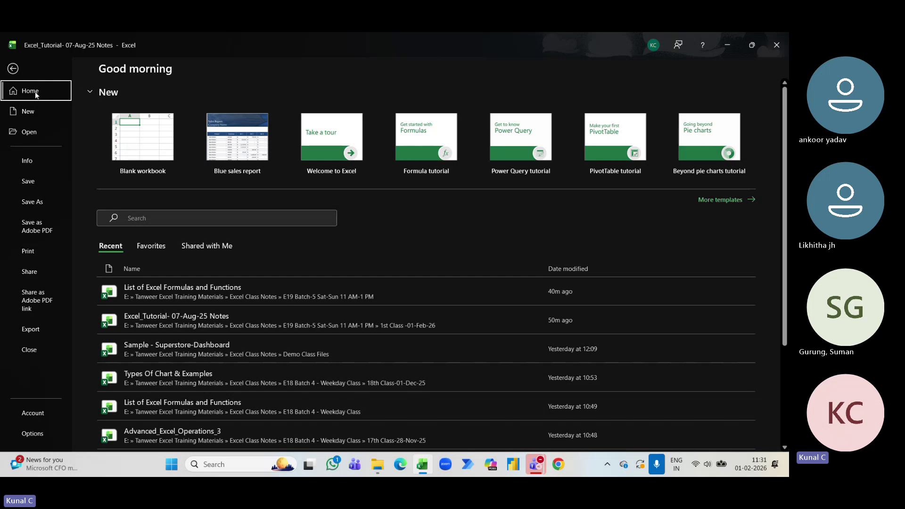
# Step: Exit the File backstage with the back arrow, reopen it briefly, then return to the workbook
pyautogui.click(9, 68)
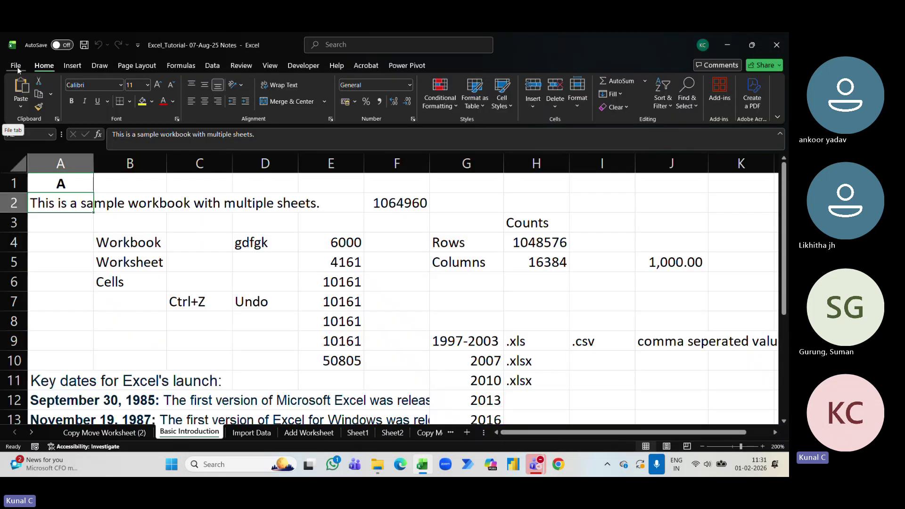
pyautogui.click(16, 65)
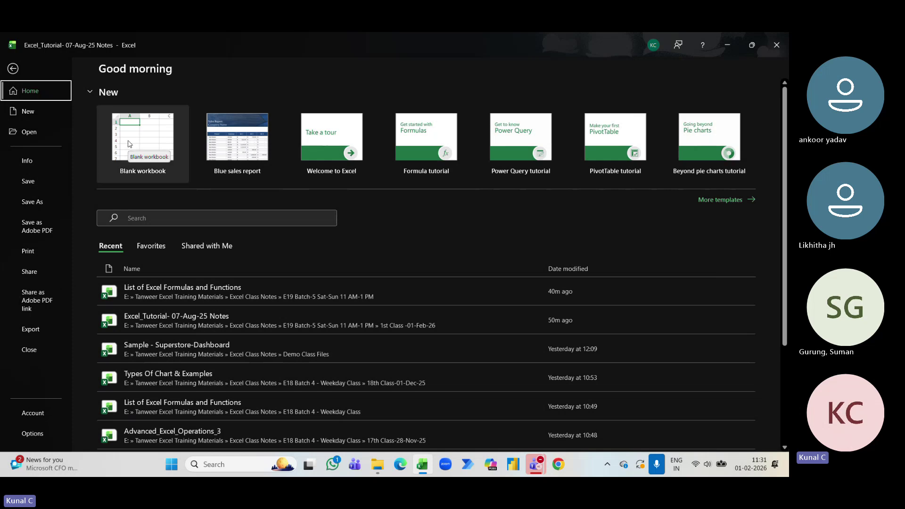
pyautogui.click(12, 69)
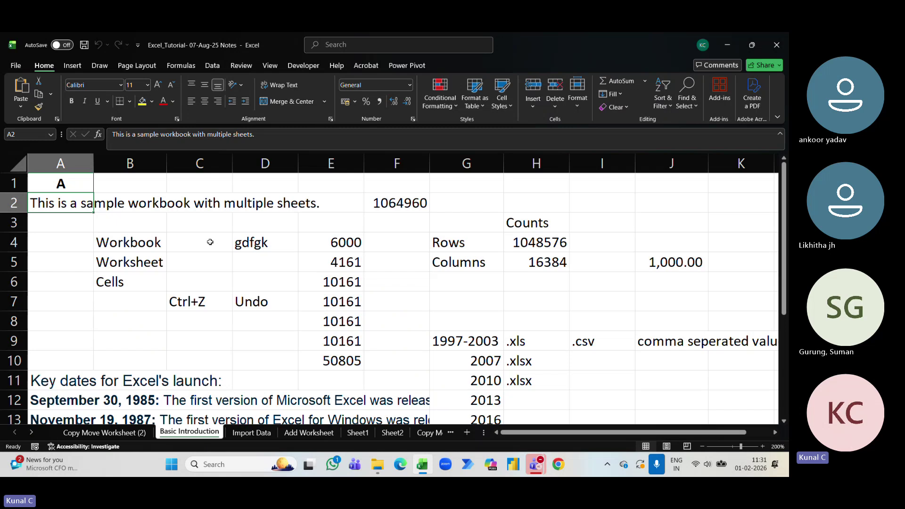
# Step: Select the column B labels Workbook, Worksheet and Cells (B4:B8), then open the File start page
pyautogui.click(147, 248)
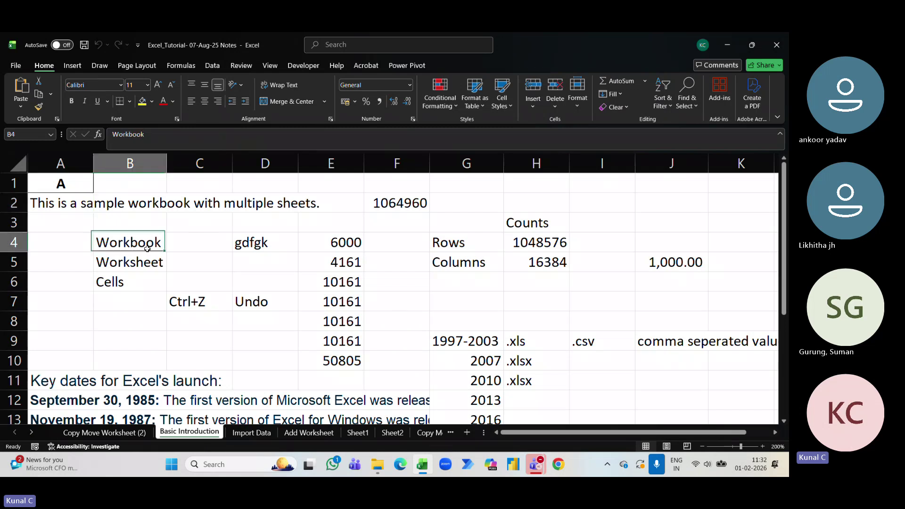
pyautogui.click(146, 261)
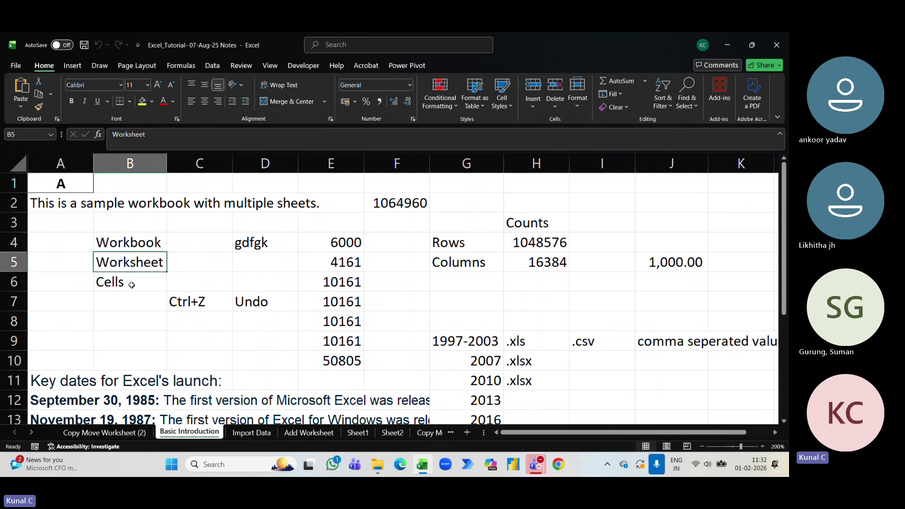
pyautogui.click(132, 285)
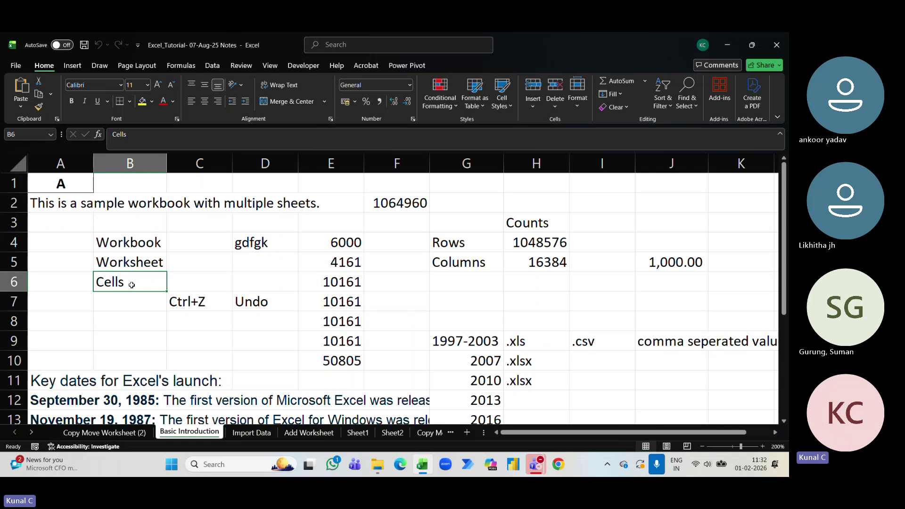
pyautogui.moveTo(138, 246); pyautogui.dragTo(135, 304)
pyautogui.moveTo(130, 242); pyautogui.dragTo(129, 313)
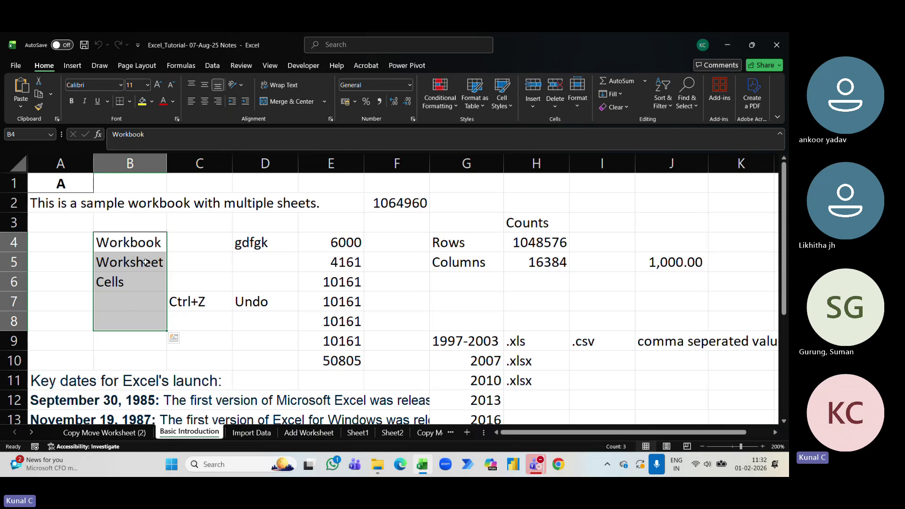
pyautogui.click(141, 242)
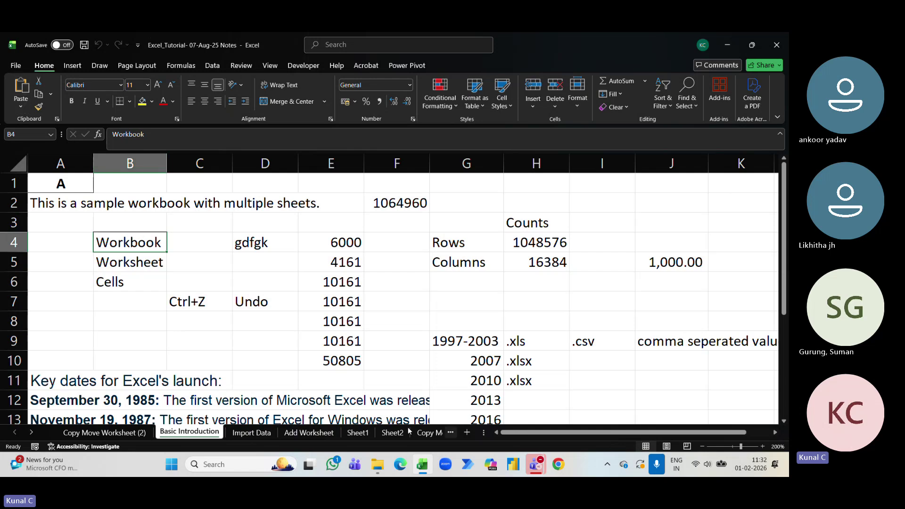
pyautogui.click(15, 65)
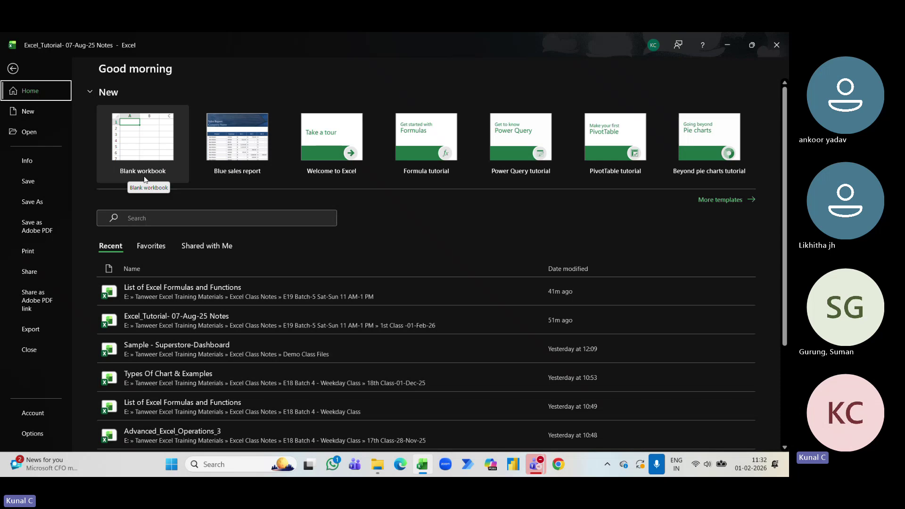
# Step: Leave Backstage via the back arrow to get back to the Basic Introduction sheet
pyautogui.click(13, 68)
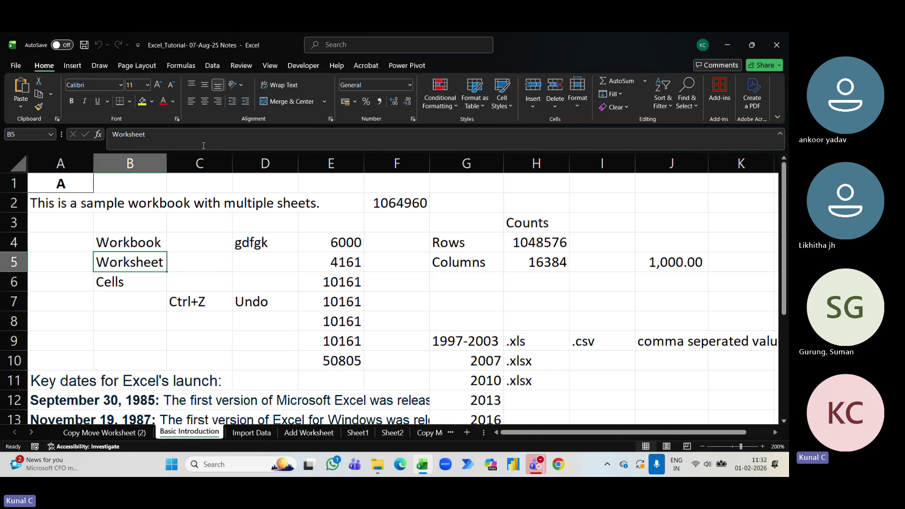
# Step: Select B4 (Workbook) and B5 (Worksheet) on the Basic Introduction sheet
pyautogui.click(157, 242)
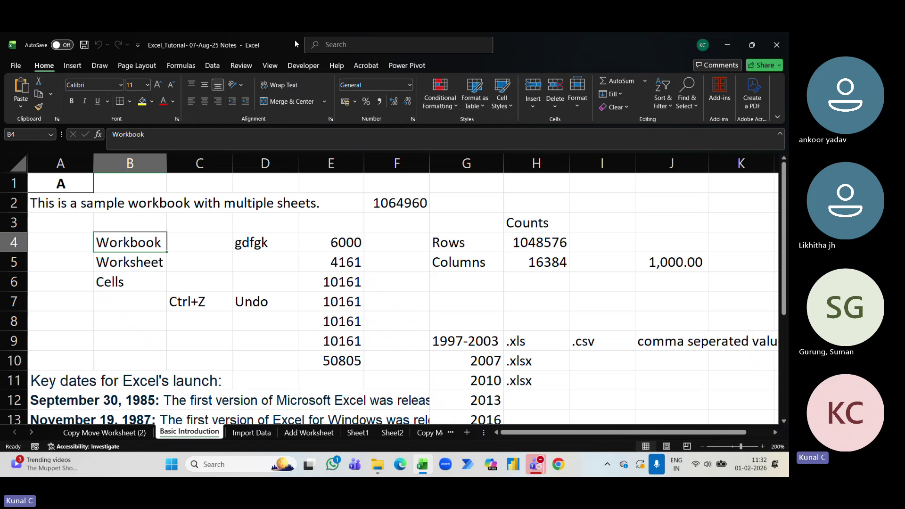
pyautogui.click(252, 42)
pyautogui.click(132, 267)
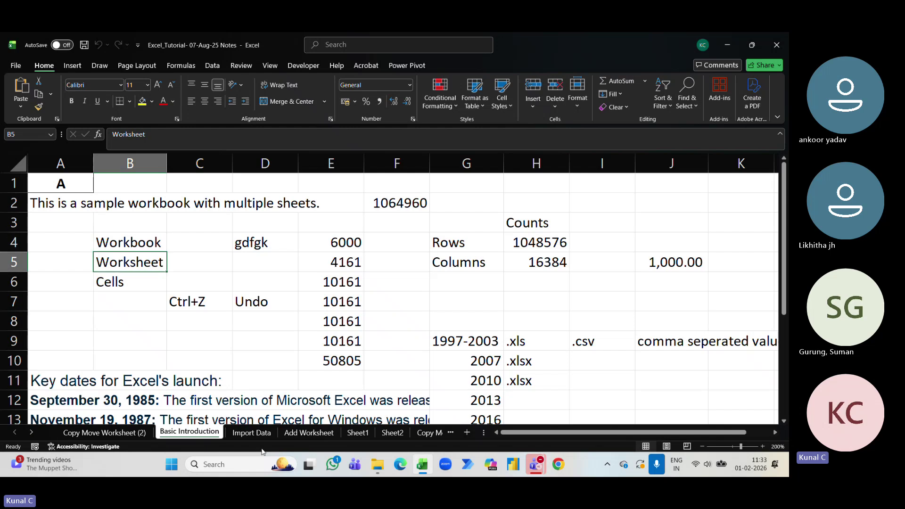
# Step: Step through the Import Data, Add Worksheet and Sheet1 tabs to reach the empty Sheet2
pyautogui.click(252, 432)
pyautogui.click(308, 433)
pyautogui.click(359, 432)
pyautogui.click(382, 432)
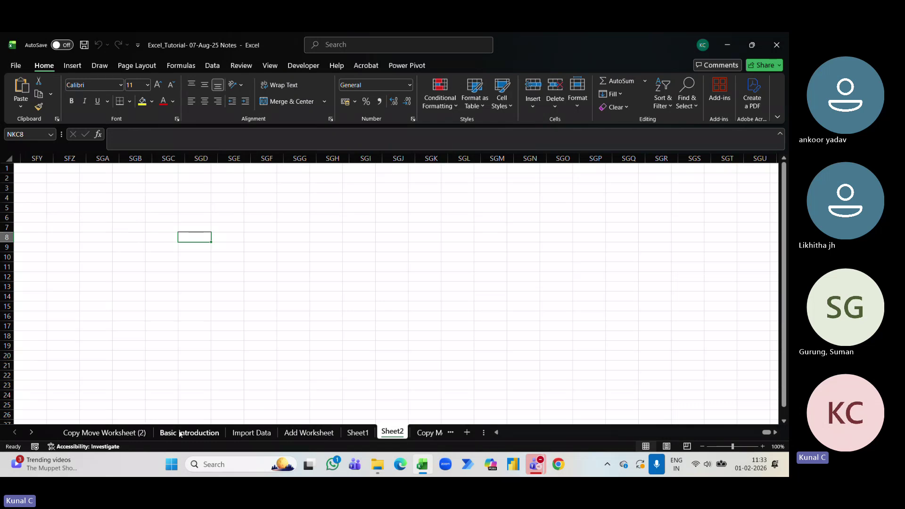
# Step: Flip through the Import Data, Add Worksheet, Sheet1, Sheet2, Copy Move Worksheet, Search Data and Named Range tabs
pyautogui.click(252, 433)
pyautogui.click(308, 432)
pyautogui.click(358, 433)
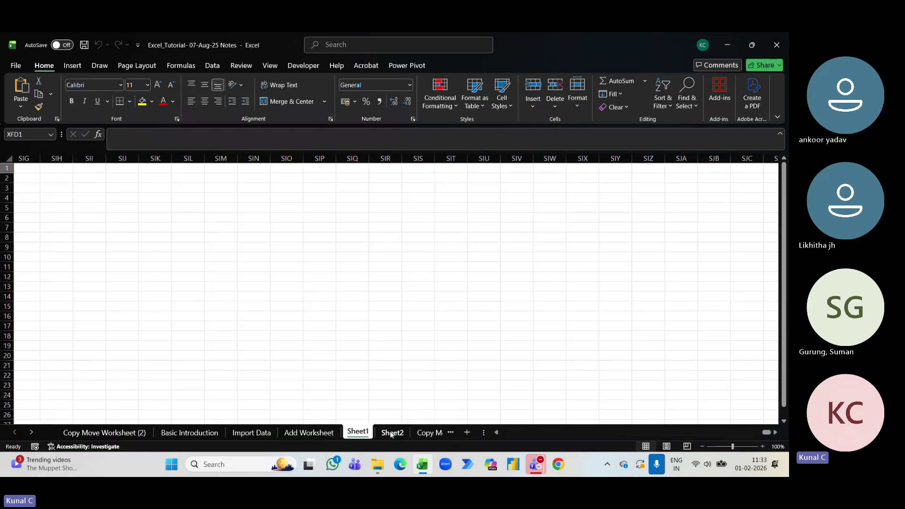
pyautogui.click(392, 432)
pyautogui.click(424, 432)
pyautogui.click(424, 432)
pyautogui.click(408, 432)
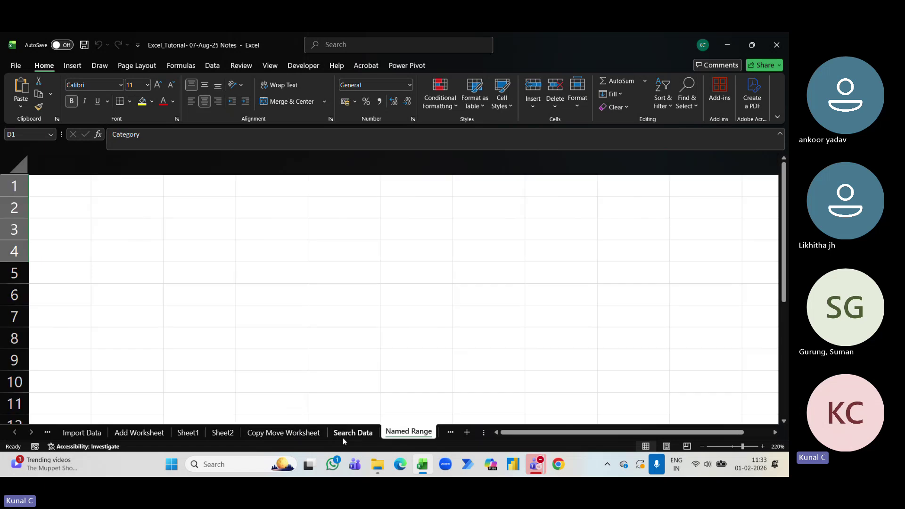
# Step: Check B3 (Phone) on Search Data and D2 (Electronics) on Named Range, then scroll the tabs back to the start
pyautogui.click(276, 434)
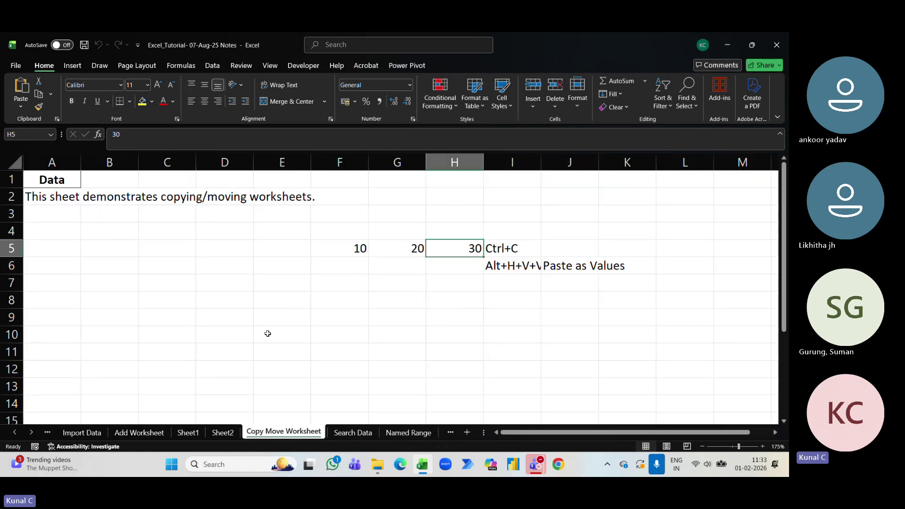
pyautogui.click(360, 433)
pyautogui.click(150, 240)
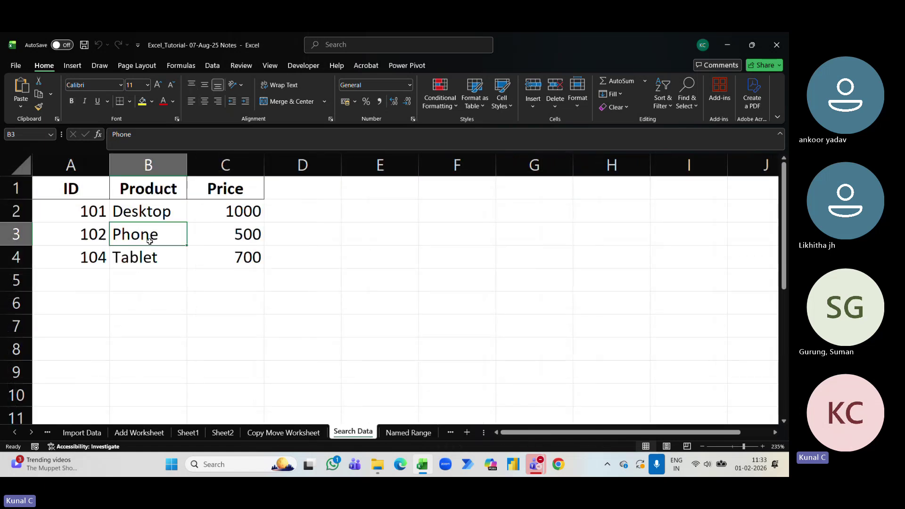
pyautogui.click(408, 433)
pyautogui.click(316, 215)
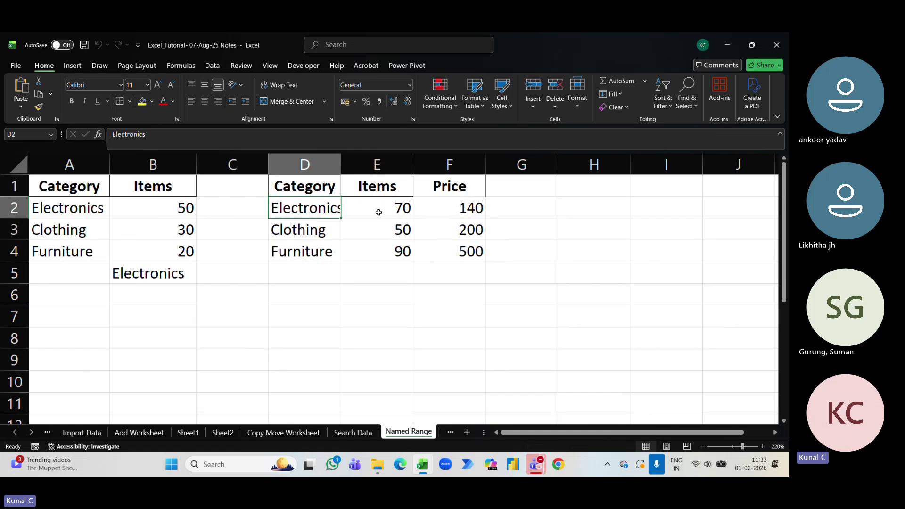
pyautogui.click(14, 432)
pyautogui.click(190, 432)
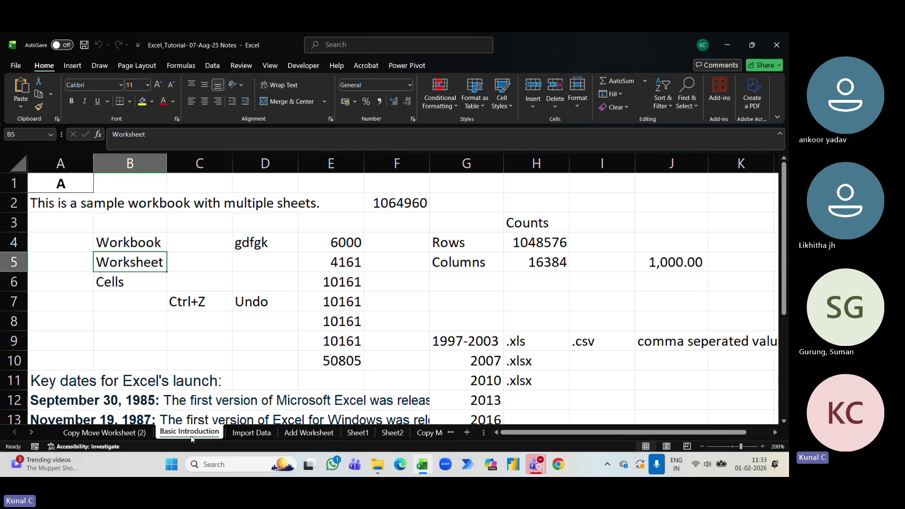
pyautogui.click(147, 239)
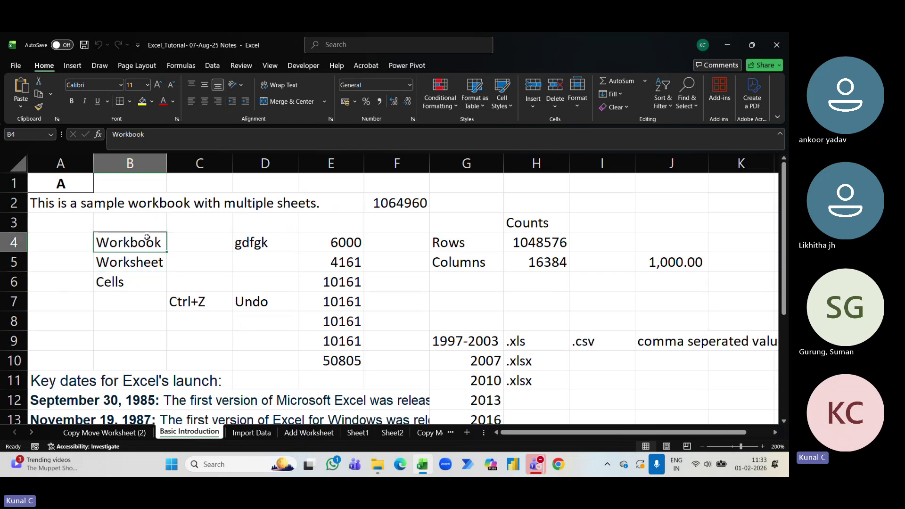
pyautogui.click(147, 262)
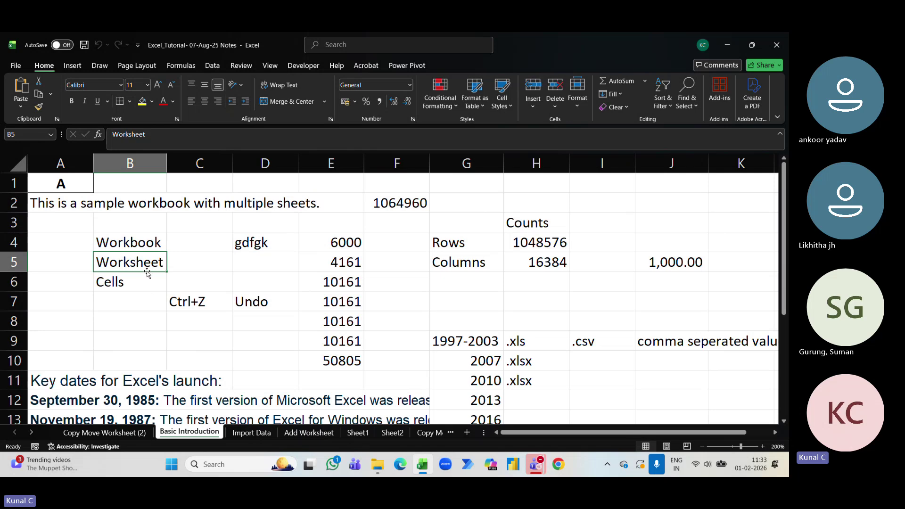
pyautogui.click(138, 286)
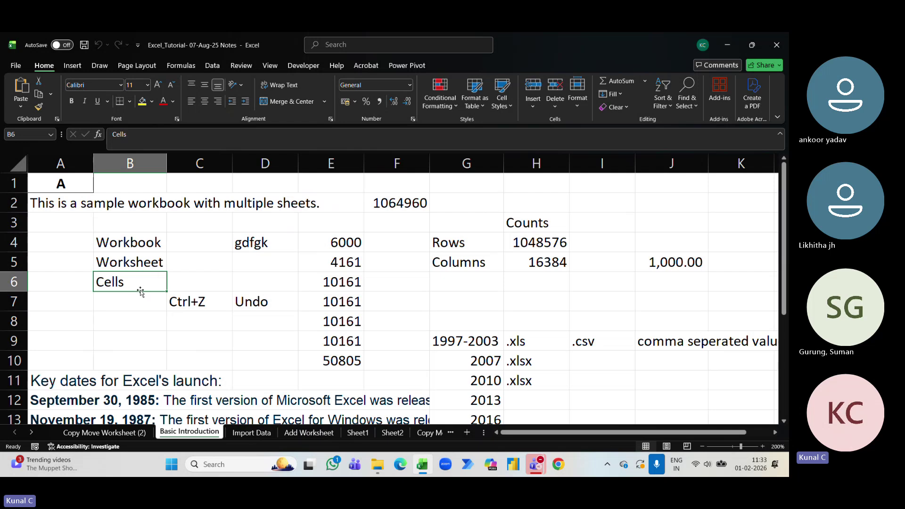
pyautogui.click(133, 189)
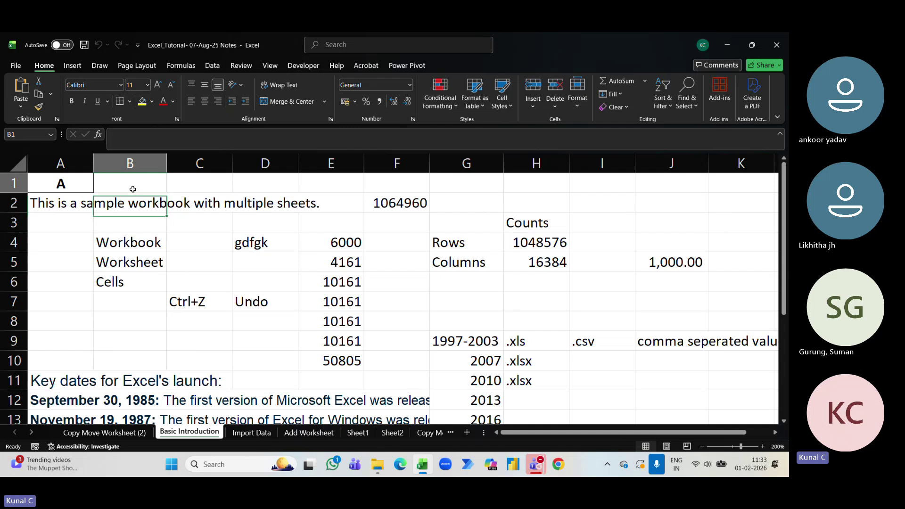
pyautogui.click(192, 183)
pyautogui.click(192, 208)
pyautogui.click(143, 235)
pyautogui.click(198, 225)
pyautogui.click(142, 223)
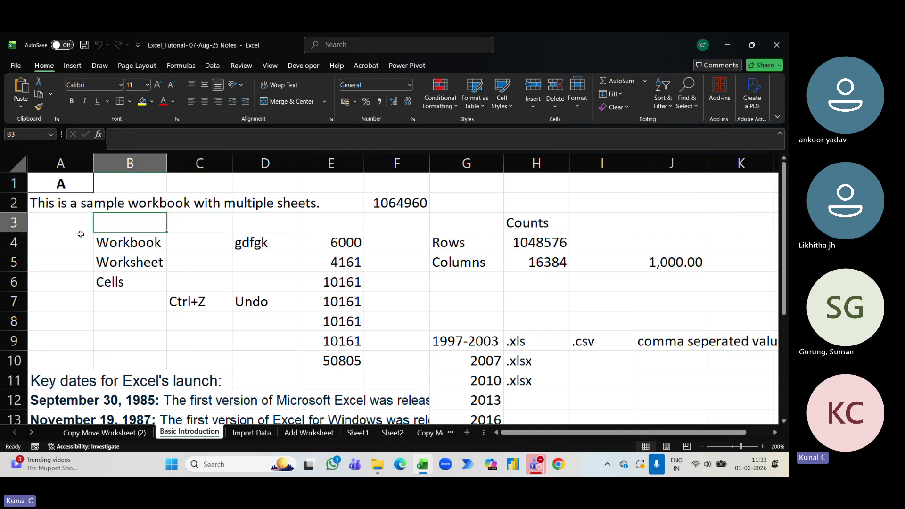
pyautogui.click(63, 221)
pyautogui.click(73, 240)
pyautogui.click(153, 244)
pyautogui.click(192, 245)
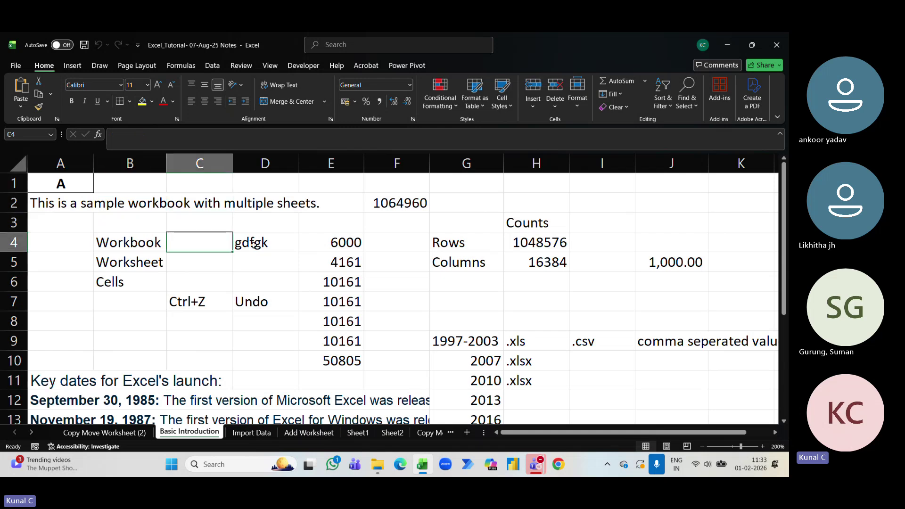
pyautogui.click(257, 244)
pyautogui.click(263, 268)
pyautogui.click(265, 287)
pyautogui.click(260, 239)
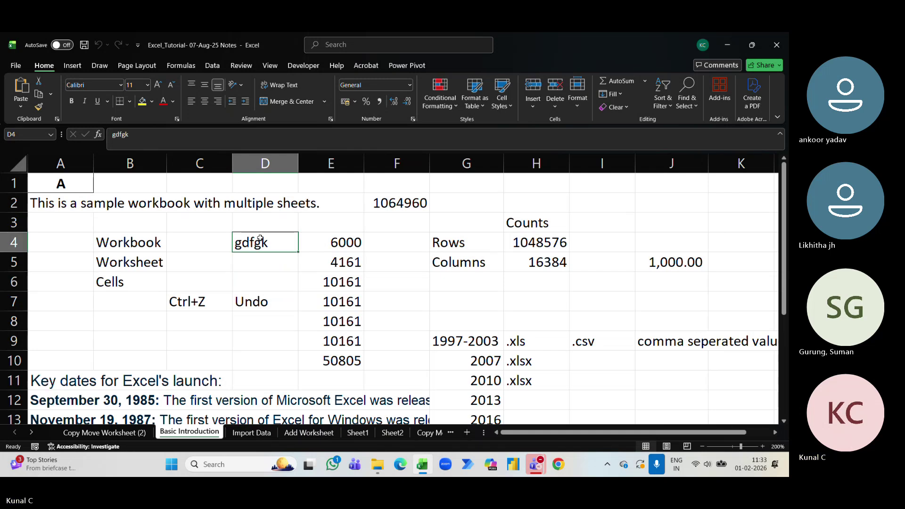
pyautogui.click(130, 301)
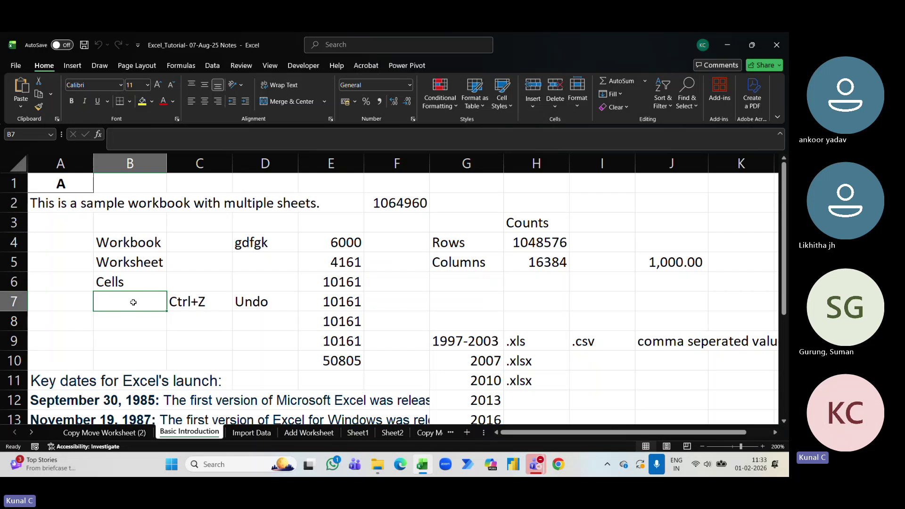
pyautogui.write('=')
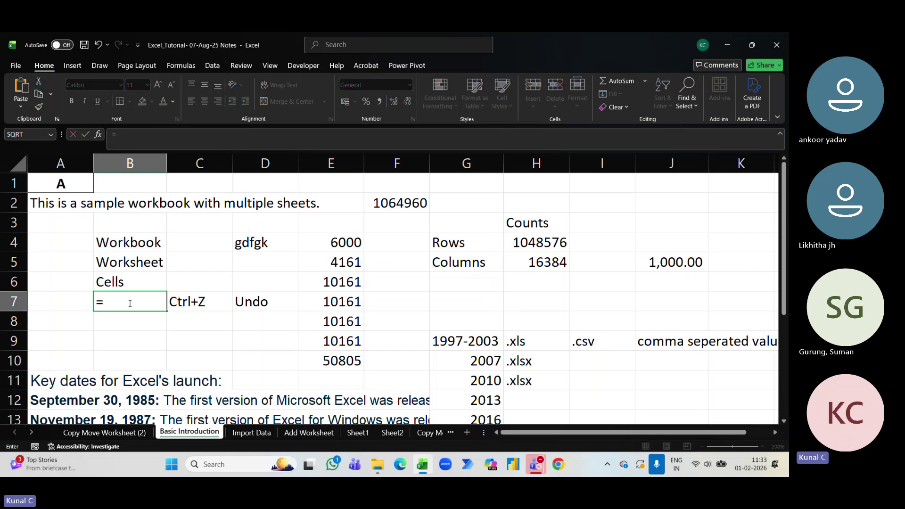
pyautogui.click(145, 282)
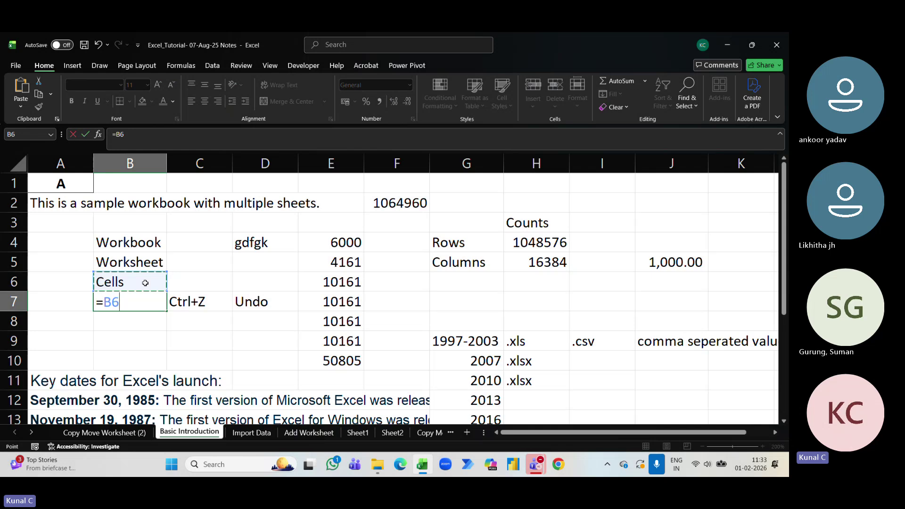
pyautogui.click(144, 262)
pyautogui.click(144, 242)
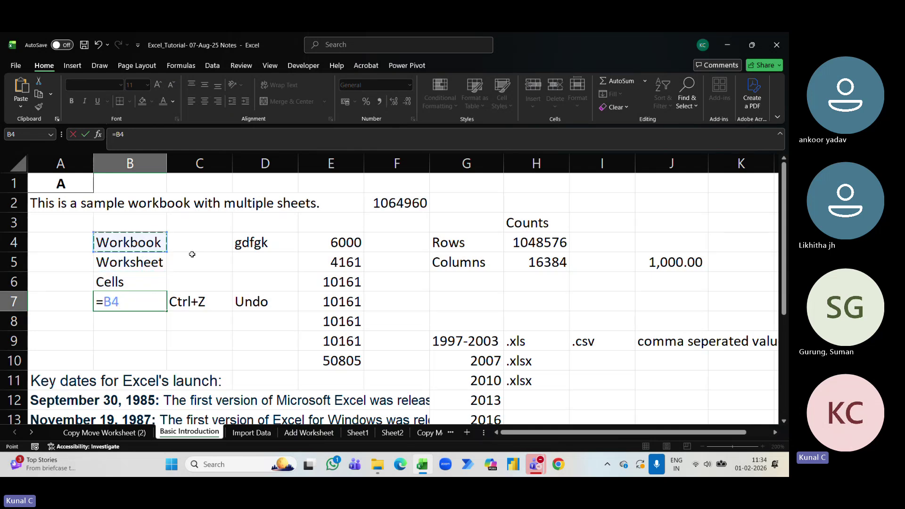
pyautogui.press('Escape')
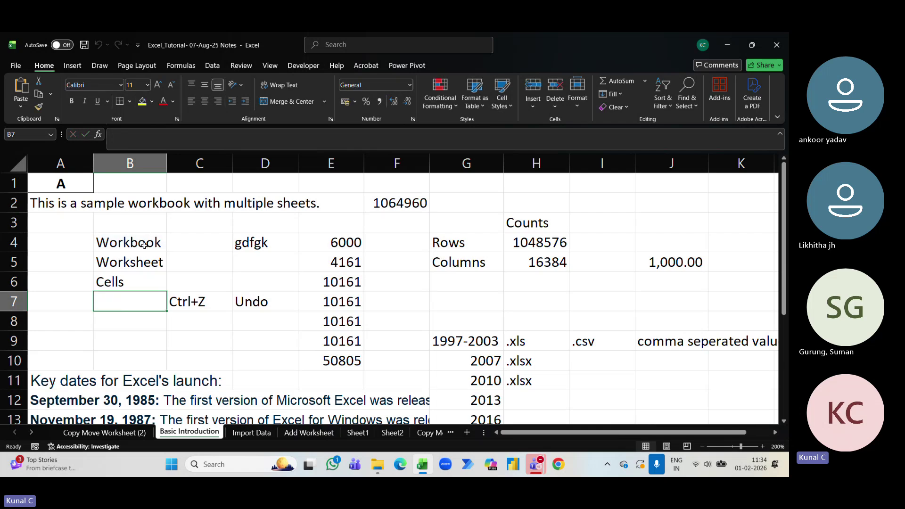
pyautogui.click(147, 246)
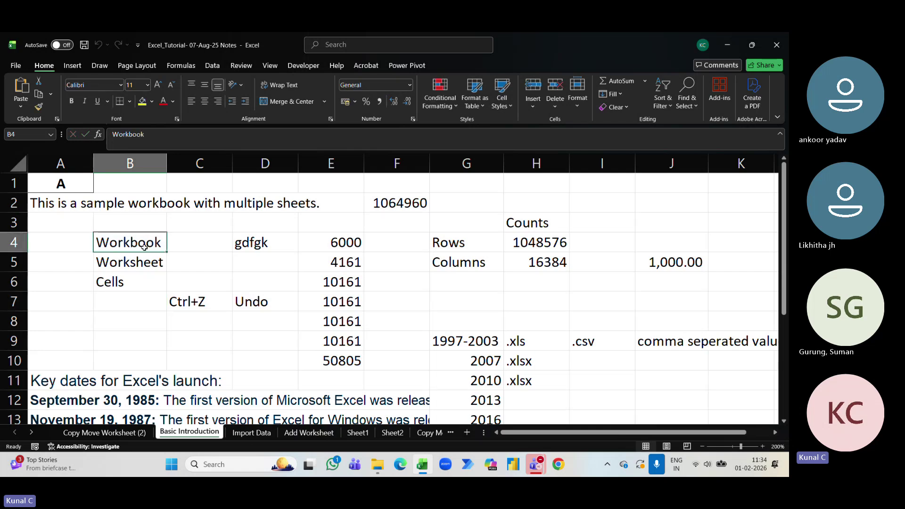
# Step: Dismiss the start page and select cells around the Cells label in B6, including C6, D6, E4, E2 and B7
pyautogui.click(14, 67)
pyautogui.press('Escape')
pyautogui.click(126, 265)
pyautogui.click(137, 281)
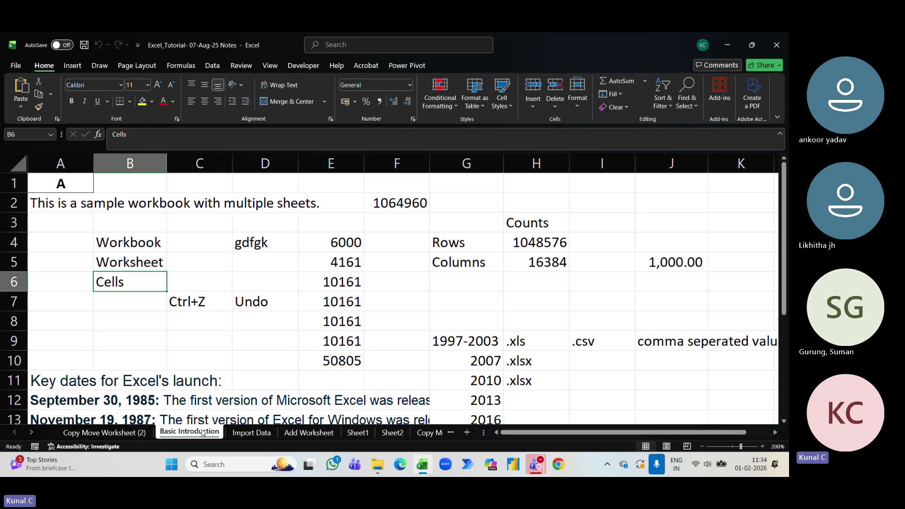
pyautogui.click(203, 283)
pyautogui.click(293, 286)
pyautogui.click(301, 245)
pyautogui.click(330, 209)
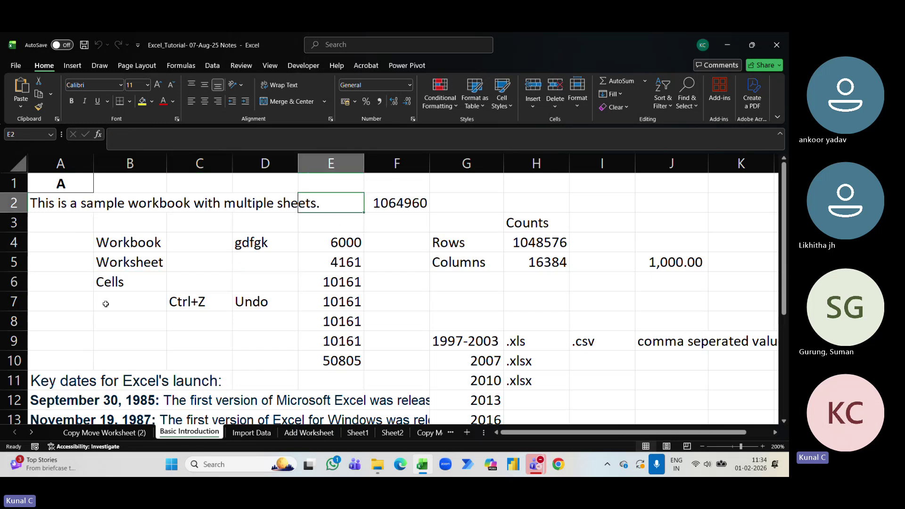
pyautogui.click(128, 281)
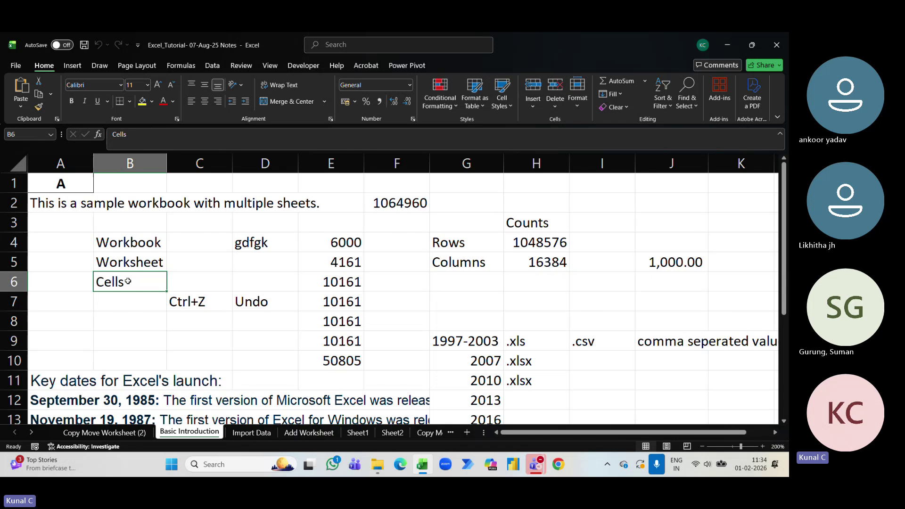
pyautogui.click(142, 303)
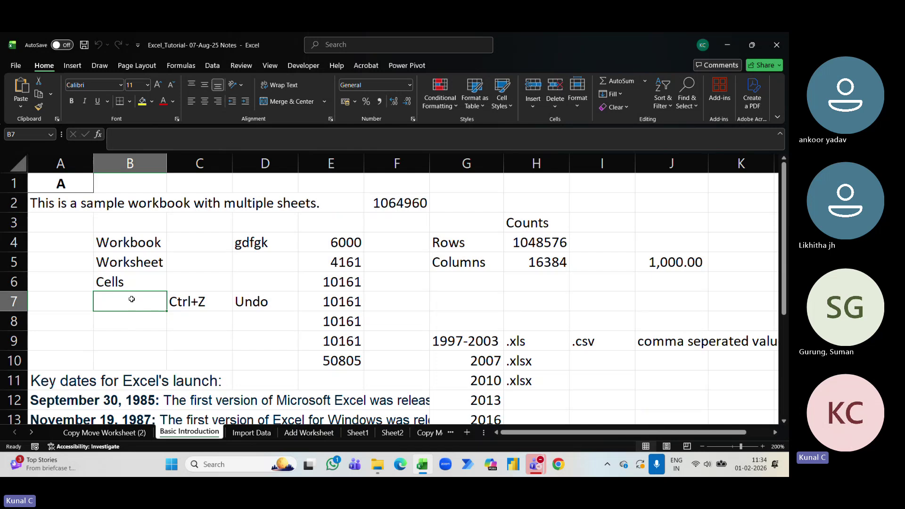
pyautogui.click(112, 279)
pyautogui.click(130, 302)
pyautogui.click(135, 282)
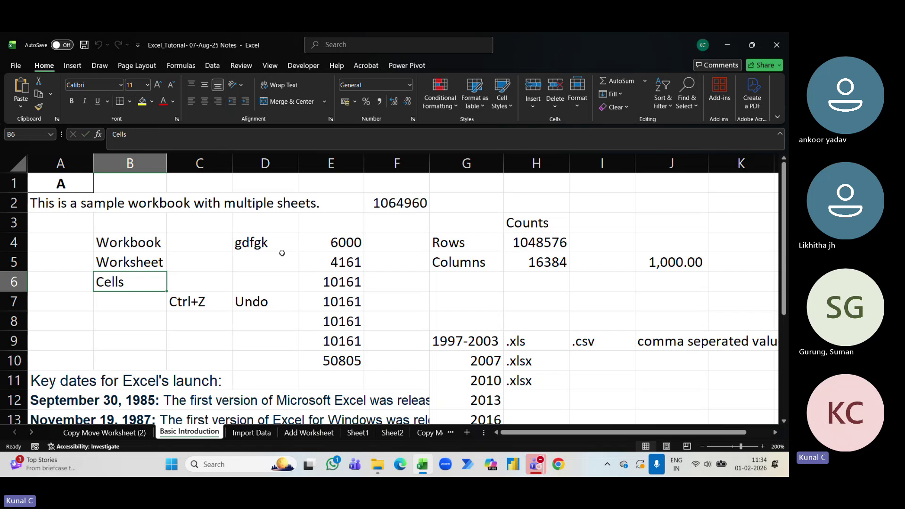
# Step: Confirm =SUM(E4:E9) in E10 so it totals the column E values as 50805
pyautogui.click(340, 244)
pyautogui.click(337, 265)
pyautogui.click(351, 315)
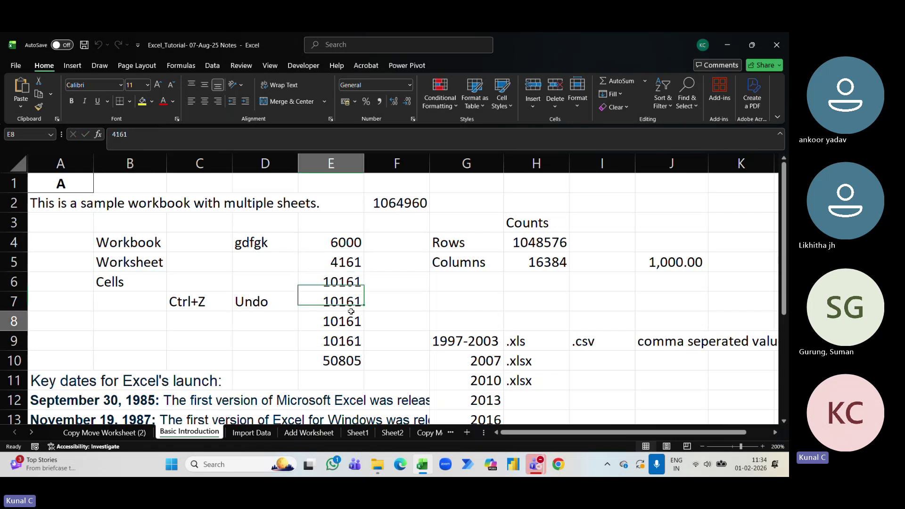
pyautogui.doubleClick(352, 362)
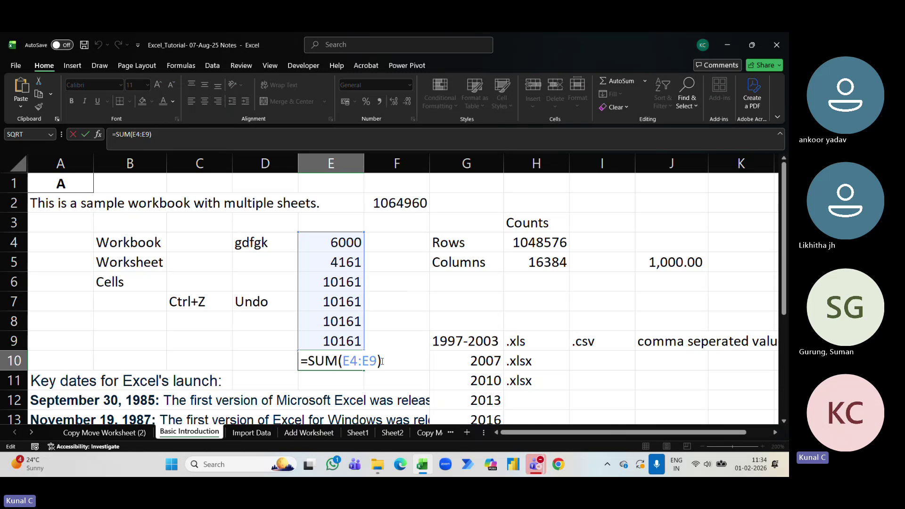
pyautogui.press('Return')
pyautogui.click(425, 202)
pyautogui.click(477, 203)
pyautogui.click(477, 243)
pyautogui.click(479, 263)
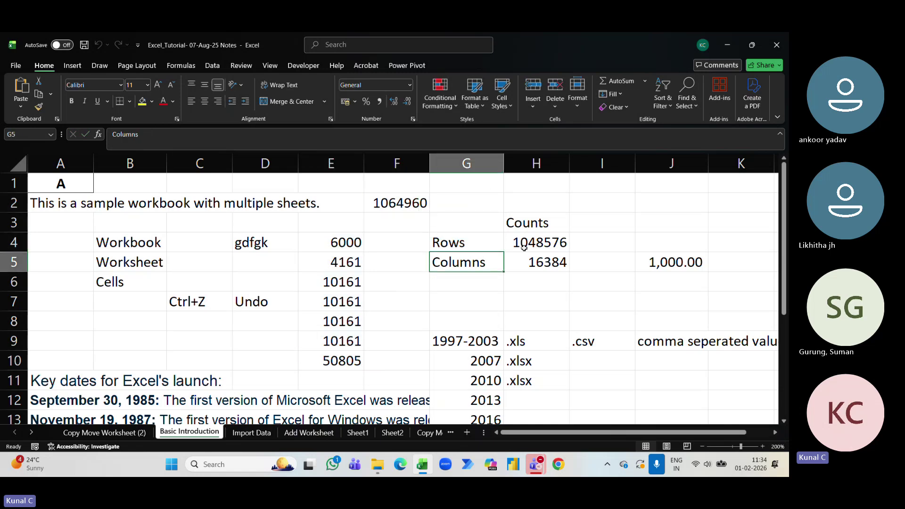
pyautogui.click(524, 247)
pyautogui.click(531, 264)
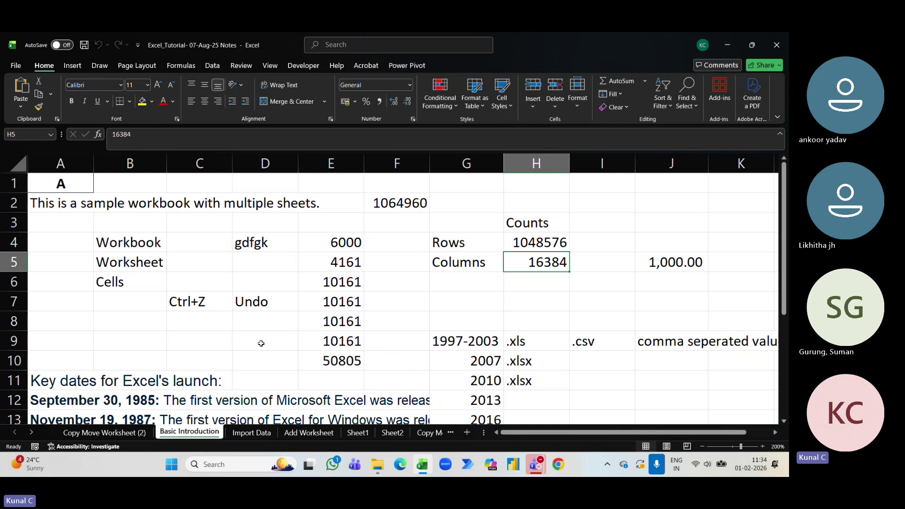
pyautogui.moveTo(139, 244); pyautogui.dragTo(143, 302)
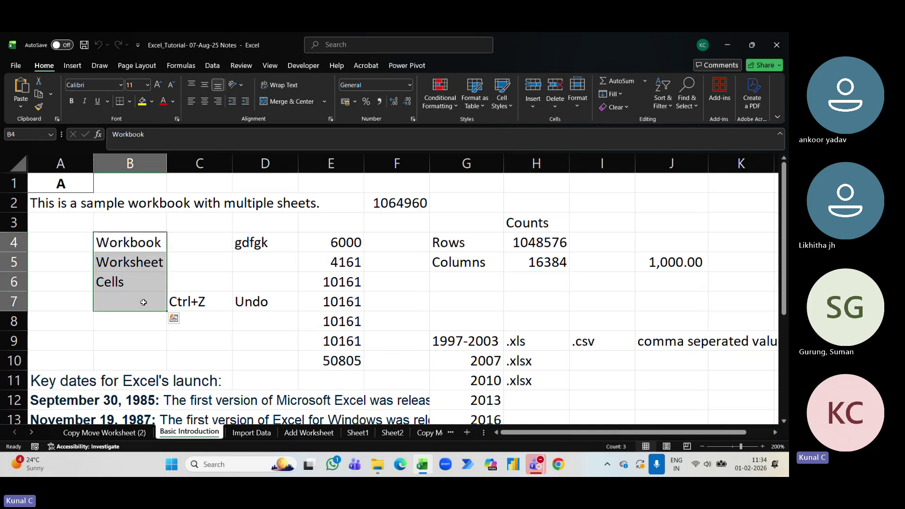
pyautogui.click(142, 248)
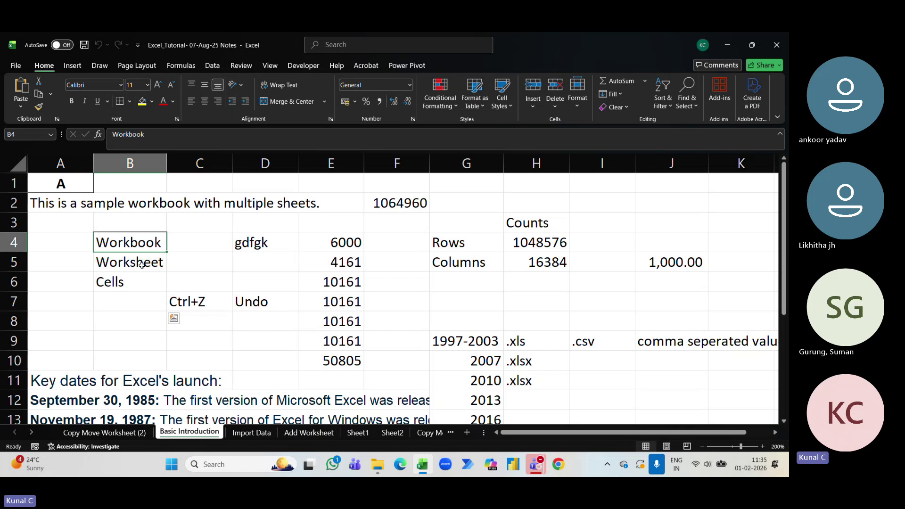
pyautogui.click(141, 264)
pyautogui.moveTo(142, 286); pyautogui.dragTo(143, 307)
pyautogui.click(144, 304)
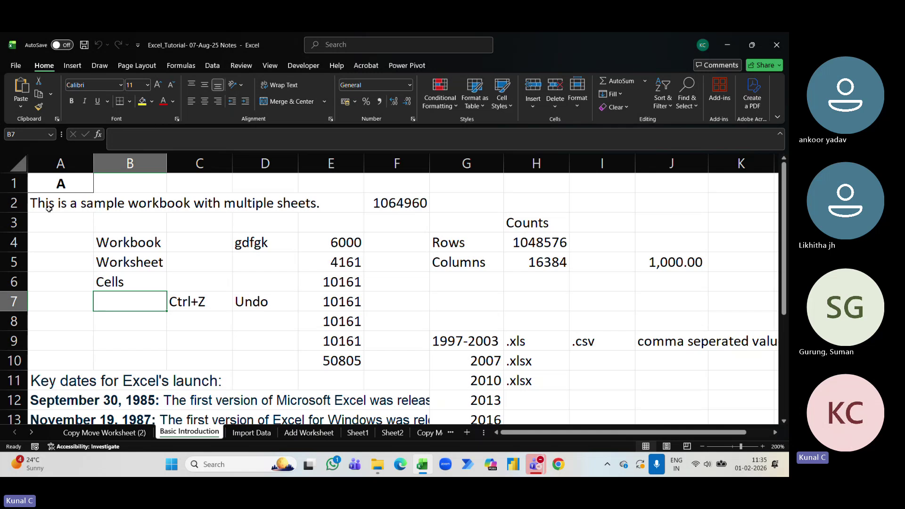
pyautogui.click(115, 203)
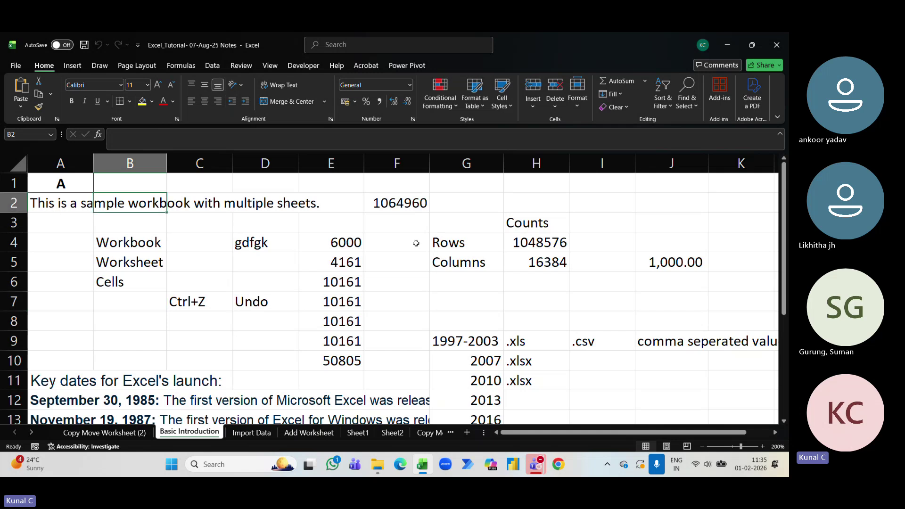
pyautogui.click(469, 240)
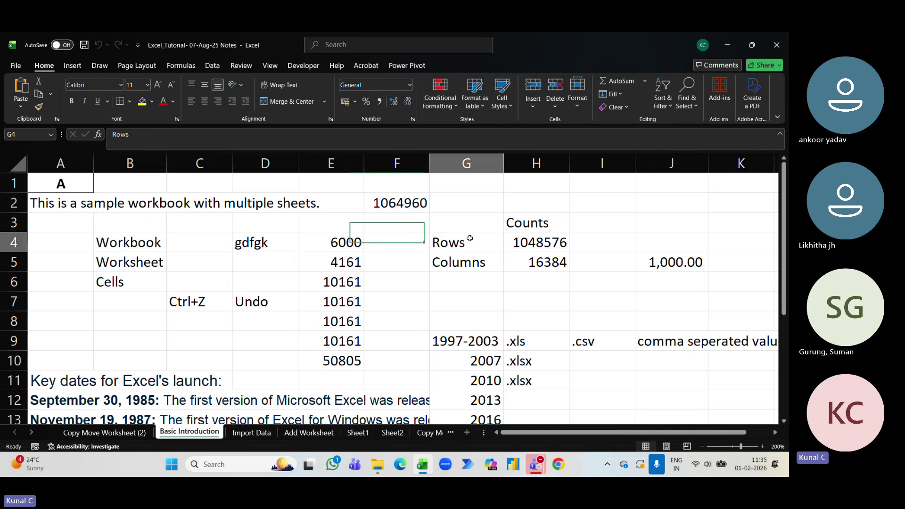
pyautogui.click(77, 164)
pyautogui.click(134, 163)
pyautogui.click(197, 164)
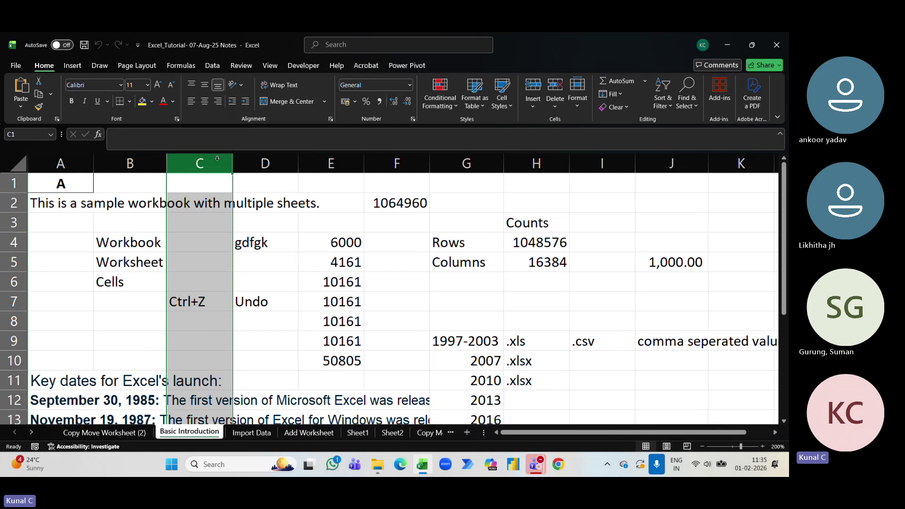
pyautogui.click(71, 163)
pyautogui.click(130, 163)
pyautogui.click(199, 163)
pyautogui.click(266, 163)
pyautogui.click(331, 163)
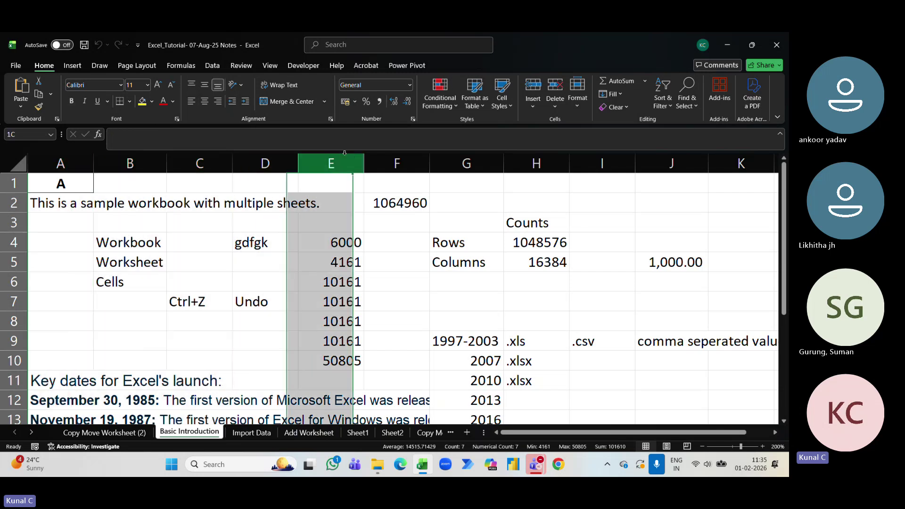
pyautogui.click(459, 163)
pyautogui.click(400, 163)
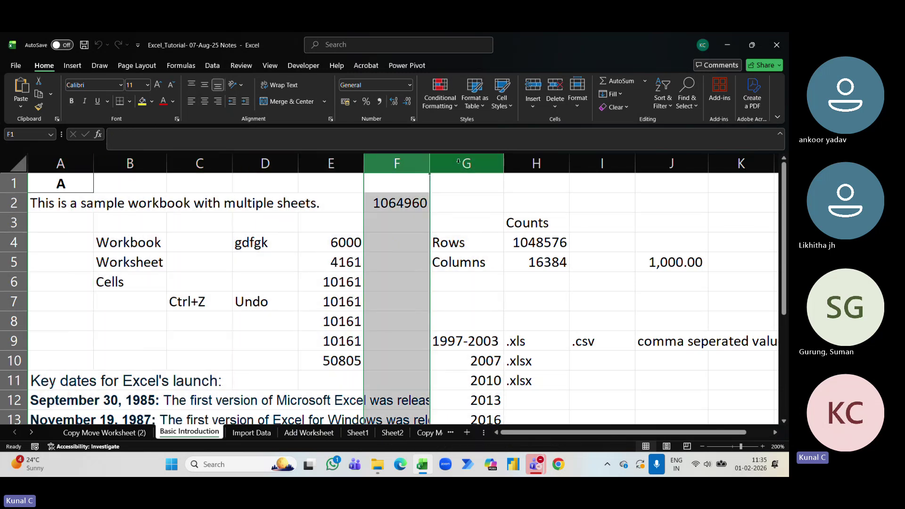
pyautogui.click(458, 163)
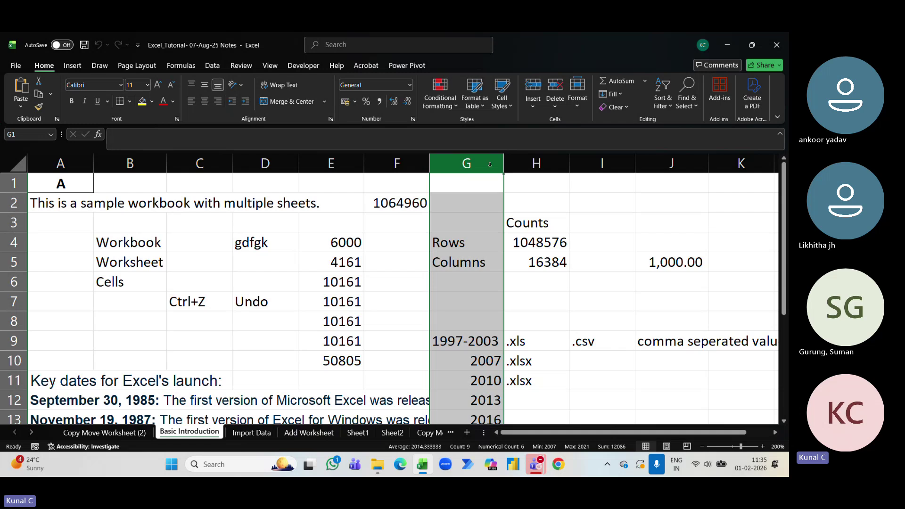
pyautogui.moveTo(490, 164); pyautogui.dragTo(518, 165)
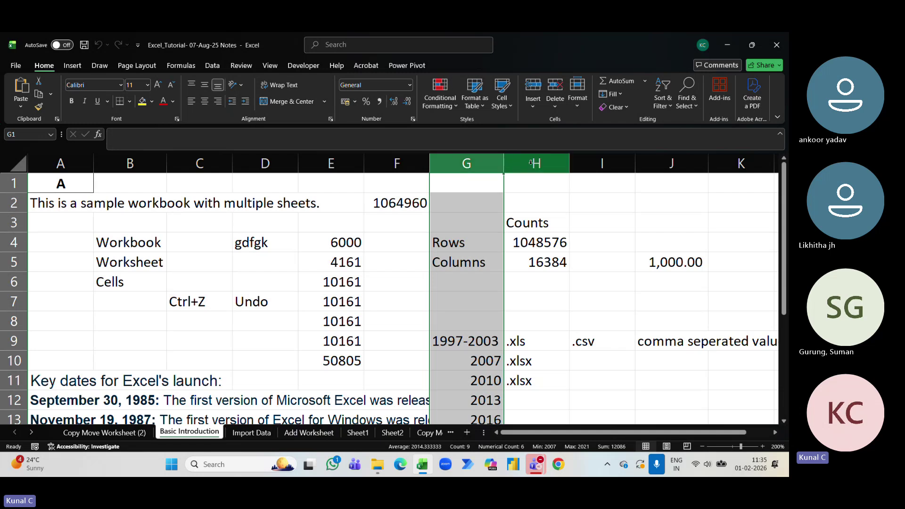
pyautogui.click(526, 163)
pyautogui.click(465, 164)
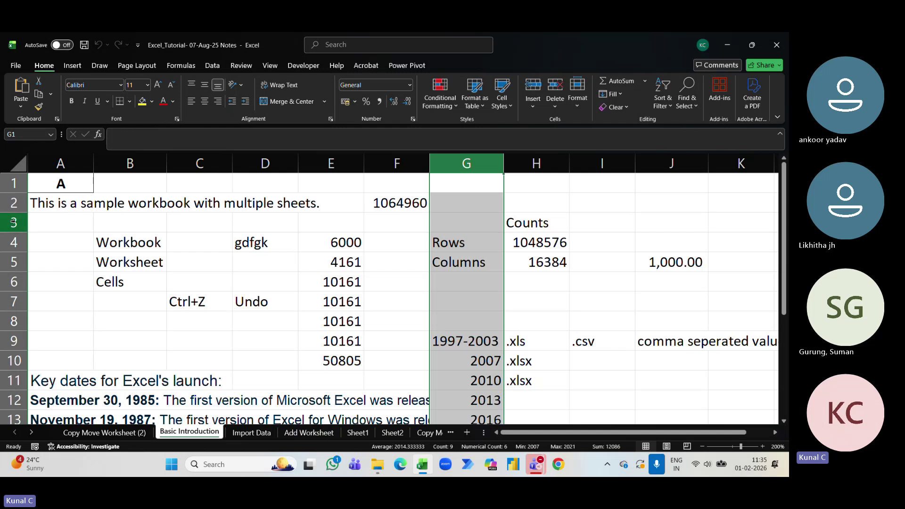
pyautogui.click(7, 248)
pyautogui.click(11, 282)
pyautogui.click(12, 301)
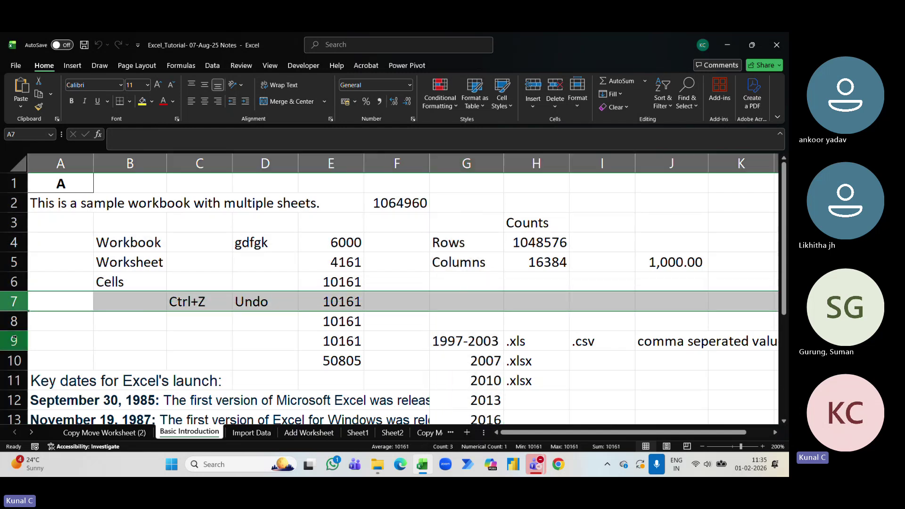
pyautogui.click(13, 340)
pyautogui.click(14, 371)
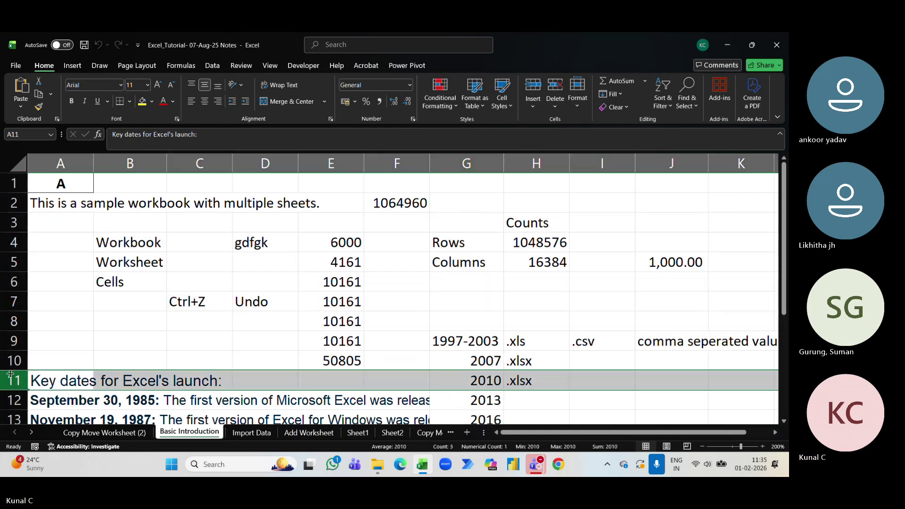
pyautogui.click(10, 242)
pyautogui.click(516, 247)
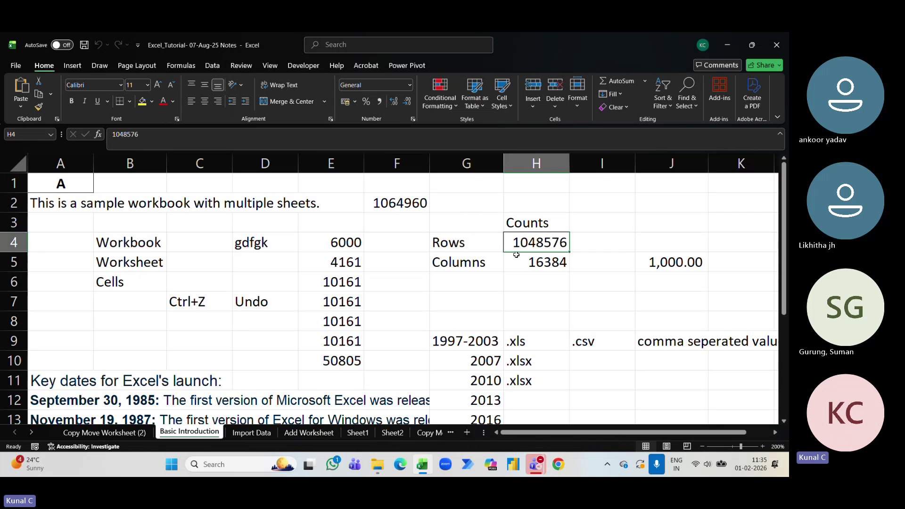
# Step: Apply Comma Style to H4 and H5 so they read 10,48,576.00 and 16,384.00
pyautogui.click(380, 101)
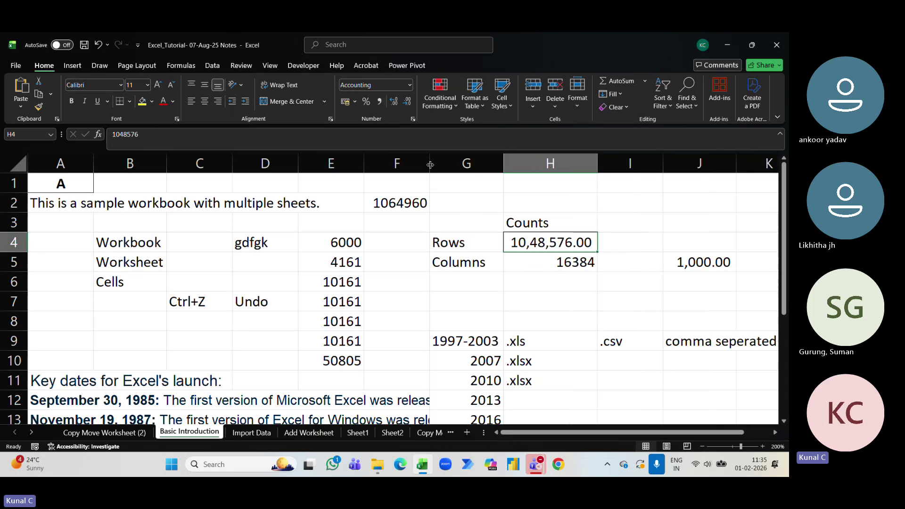
pyautogui.click(567, 272)
pyautogui.click(380, 101)
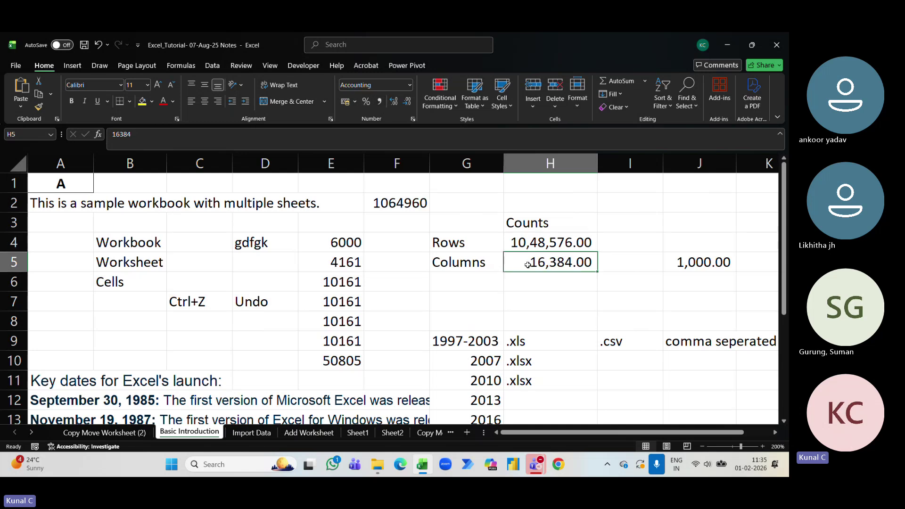
pyautogui.click(232, 165)
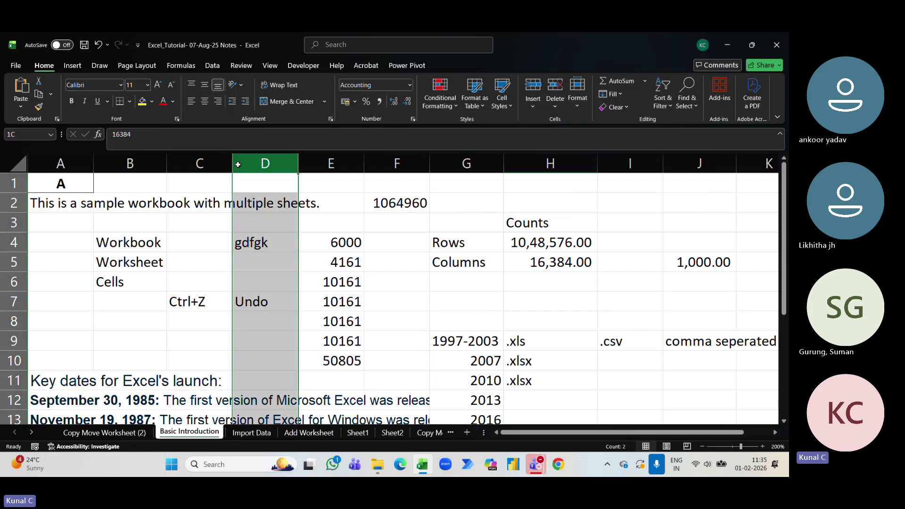
pyautogui.click(130, 321)
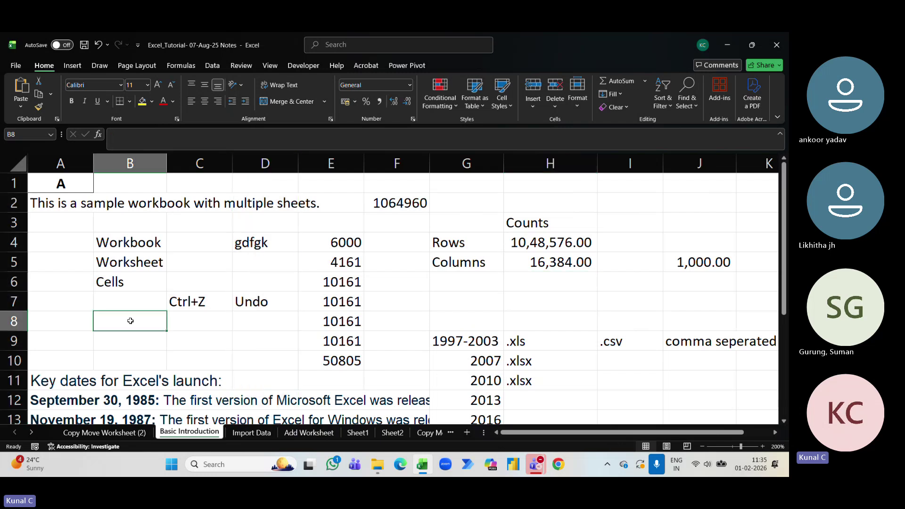
pyautogui.write('=')
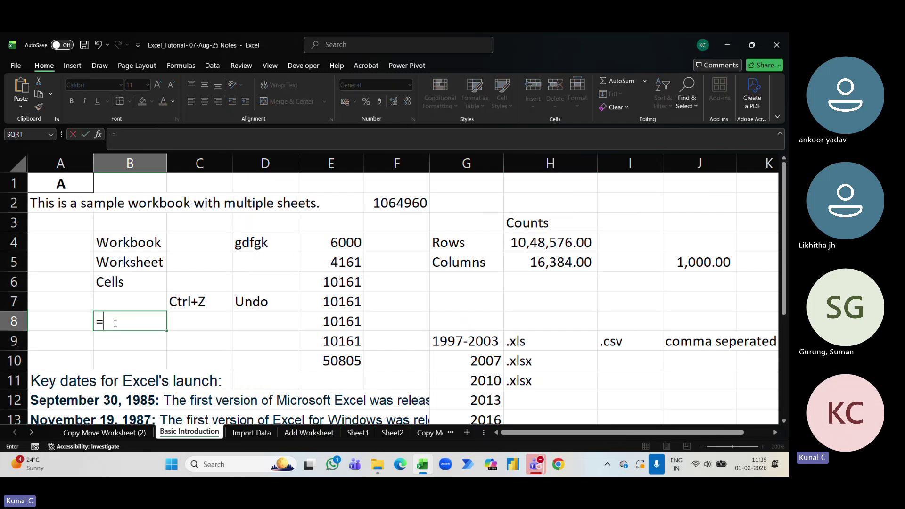
pyautogui.press('Escape')
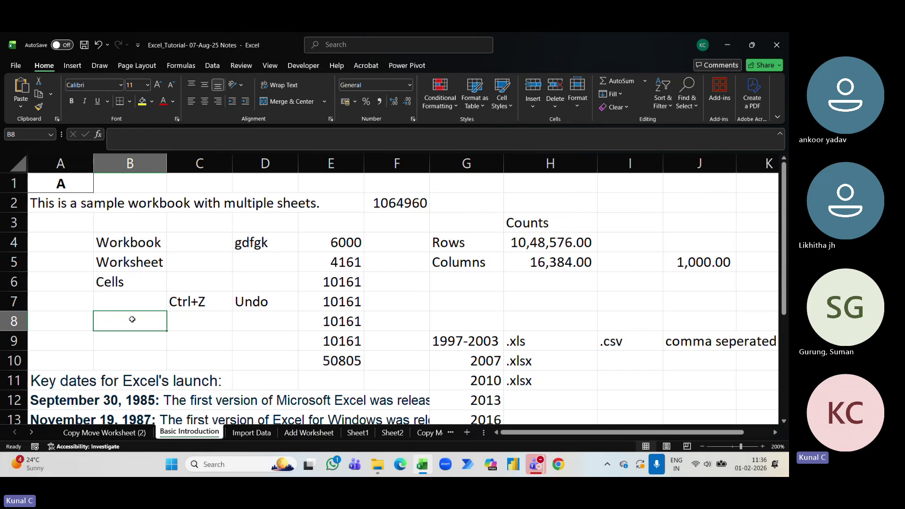
pyautogui.write('=')
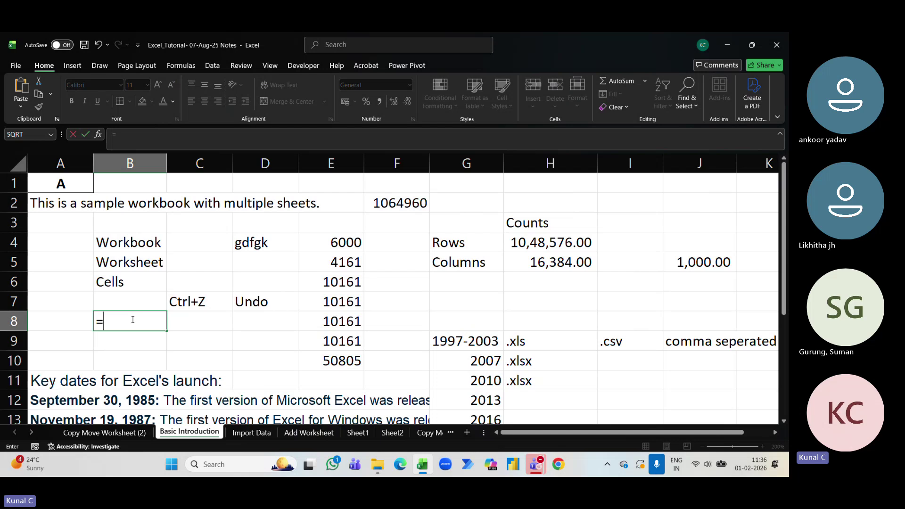
pyautogui.click(142, 247)
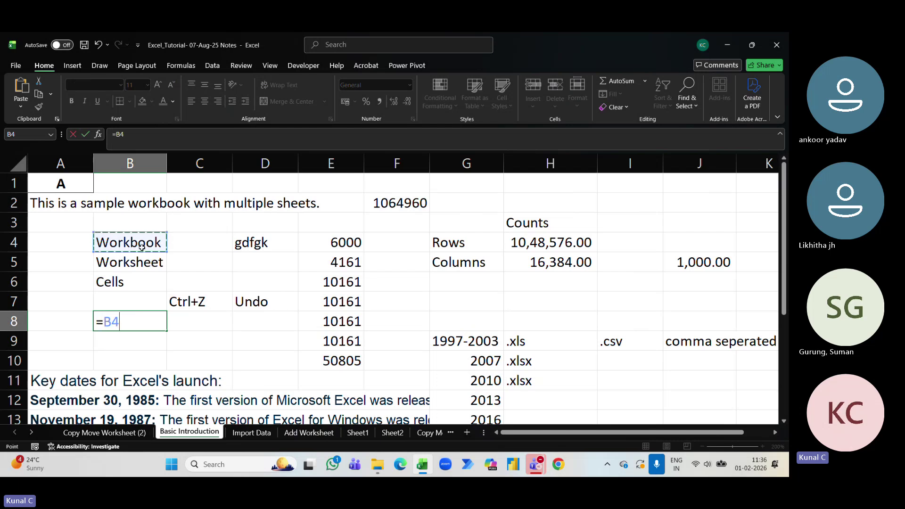
pyautogui.write('+')
pyautogui.click(150, 263)
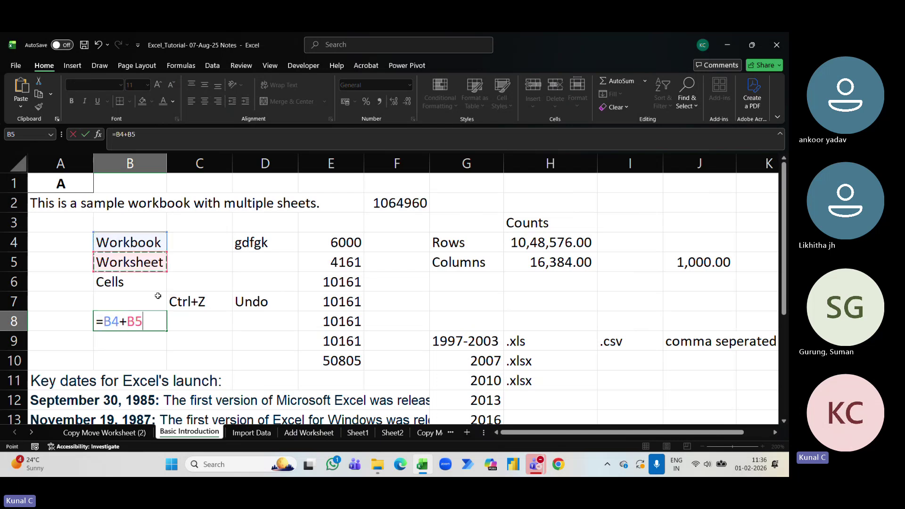
pyautogui.write('+')
pyautogui.press('Escape')
pyautogui.click(354, 361)
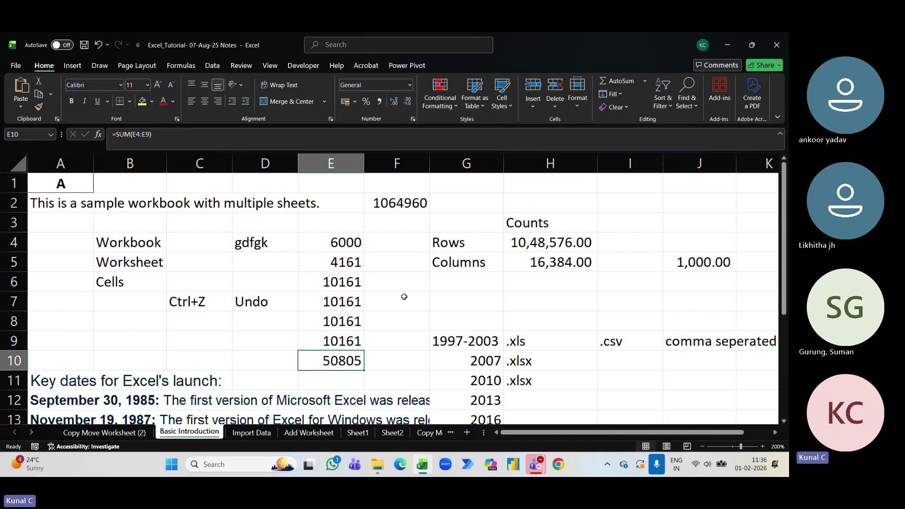
# Step: Enter =H4+H5 in H6 to add the Rows and Columns counts
pyautogui.click(543, 277)
pyautogui.write('=')
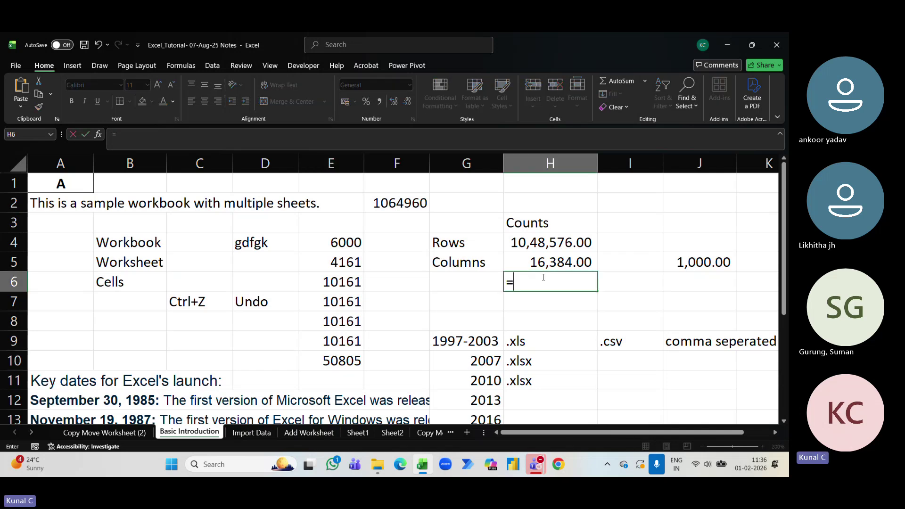
pyautogui.click(554, 222)
pyautogui.click(557, 240)
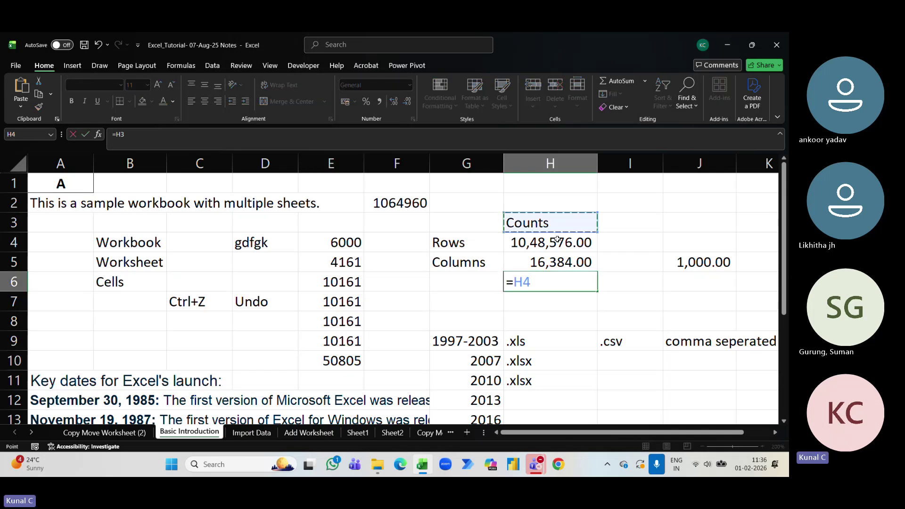
pyautogui.write('+')
pyautogui.click(569, 263)
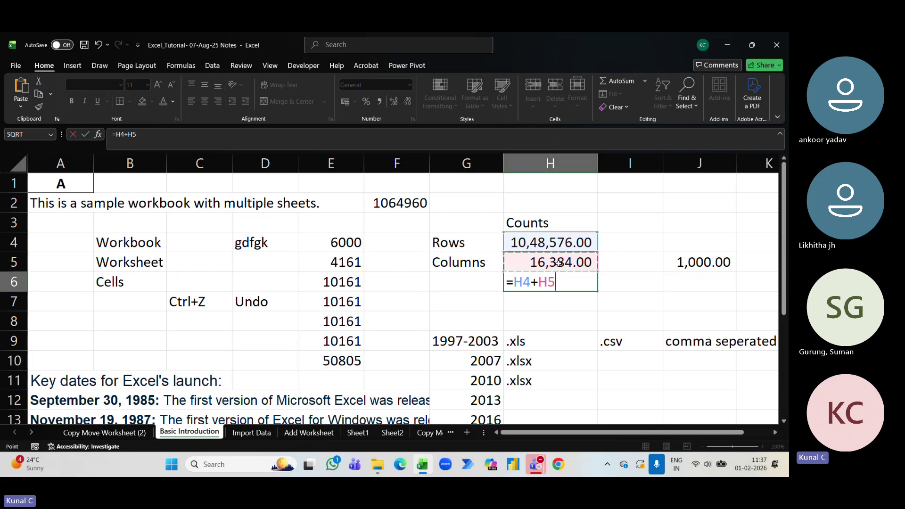
pyautogui.press('Return')
# Step: Check H6's result of 10,64,960.00 against H4 and H5, then open its formula for editing
pyautogui.click(534, 281)
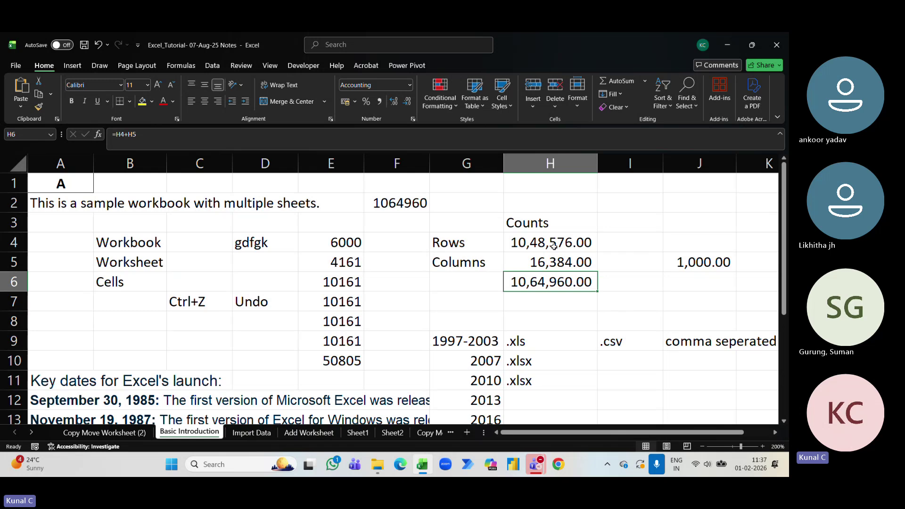
pyautogui.moveTo(555, 246); pyautogui.dragTo(555, 260)
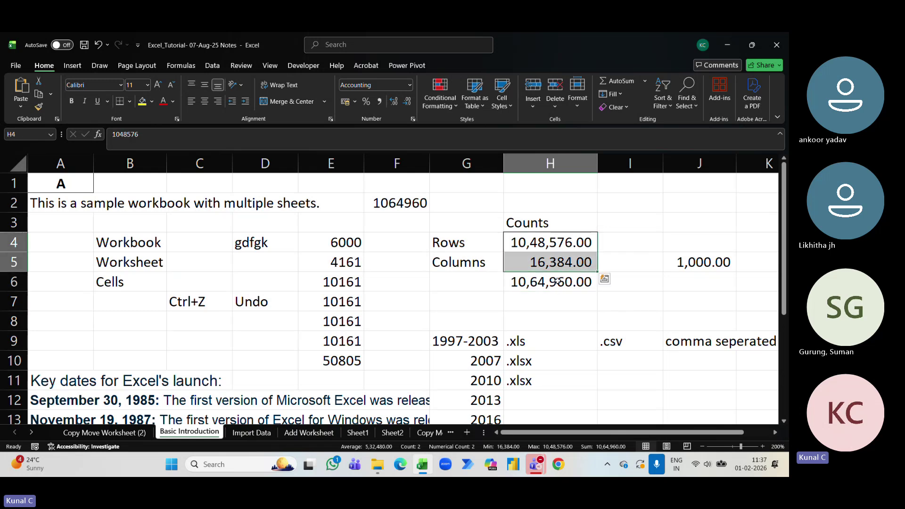
pyautogui.click(557, 281)
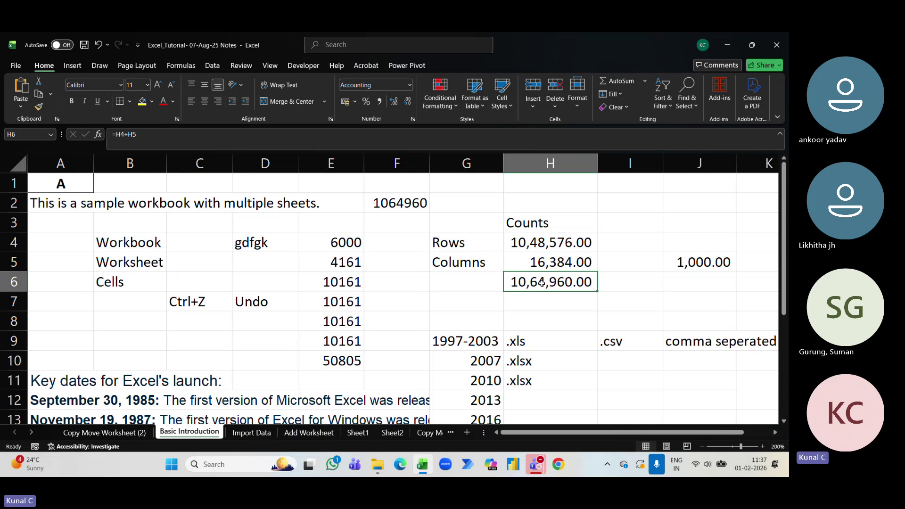
pyautogui.click(543, 262)
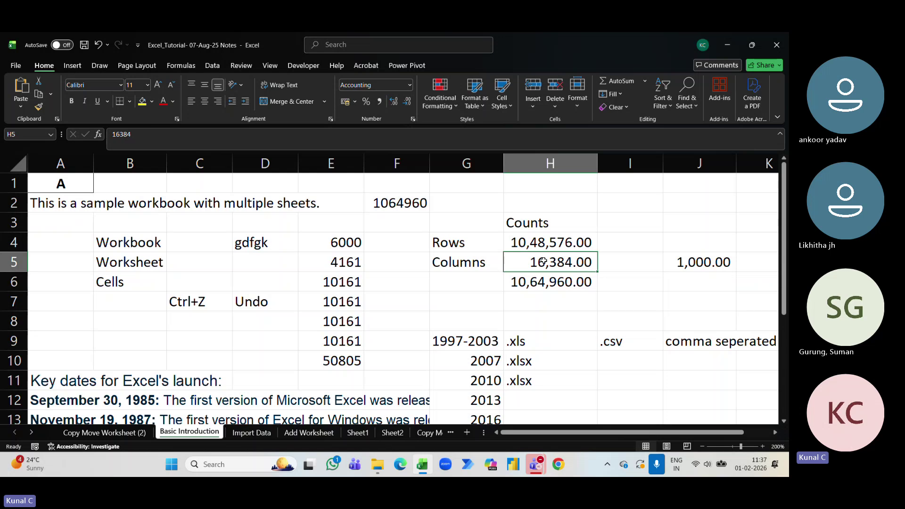
pyautogui.click(550, 242)
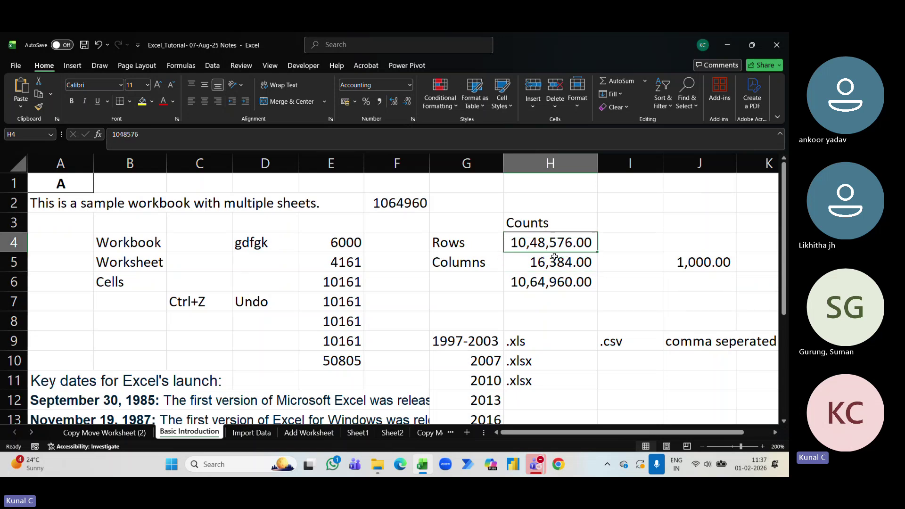
pyautogui.click(554, 257)
pyautogui.click(556, 283)
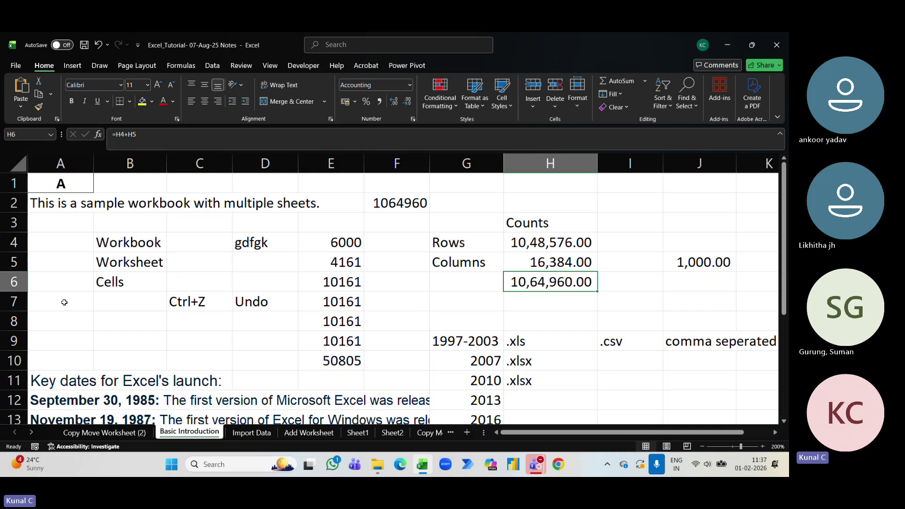
pyautogui.doubleClick(561, 282)
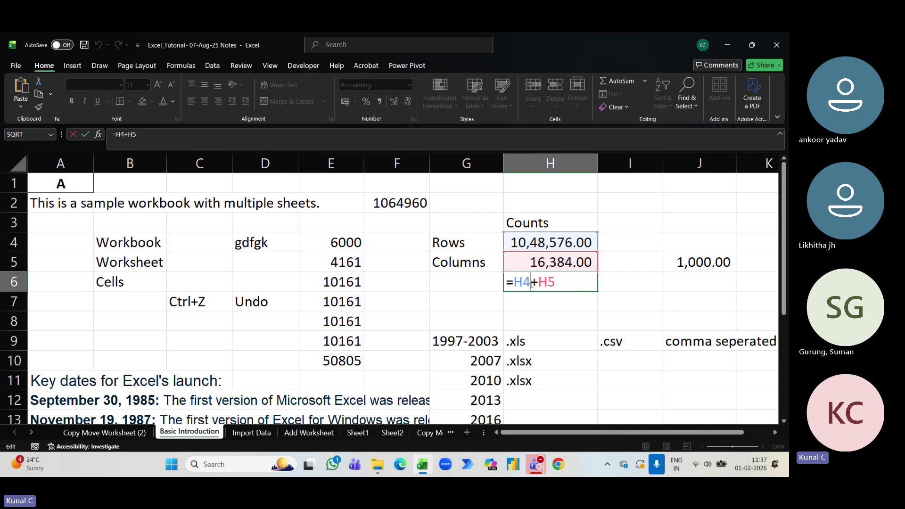
pyautogui.click(532, 283)
pyautogui.click(570, 304)
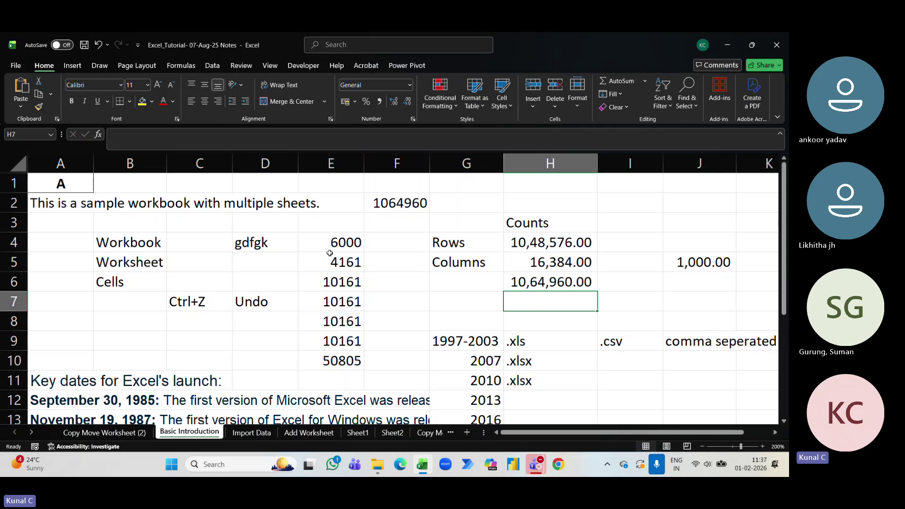
pyautogui.moveTo(330, 250); pyautogui.dragTo(343, 340)
pyautogui.click(356, 361)
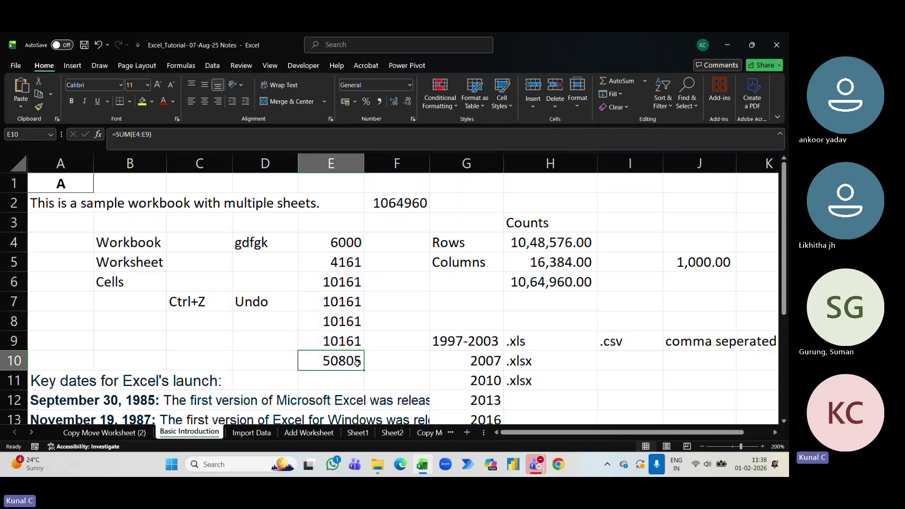
pyautogui.write('=')
pyautogui.click(347, 240)
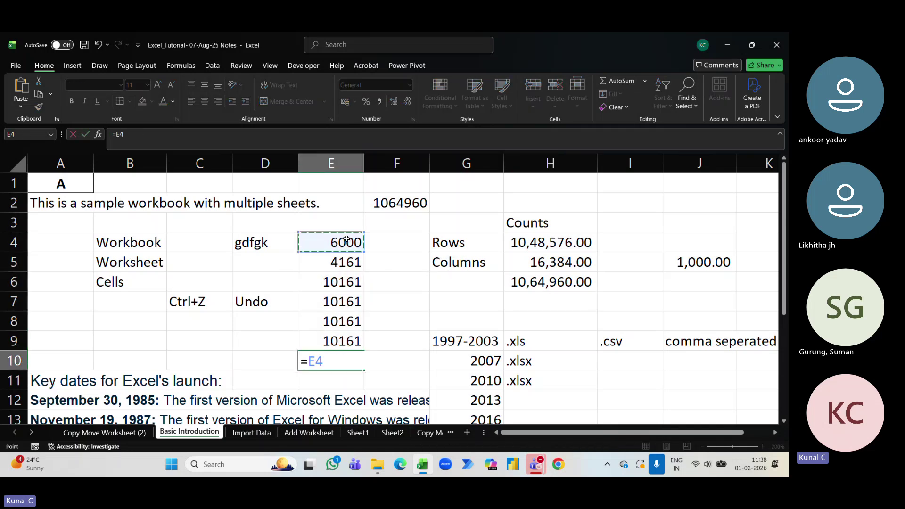
pyautogui.write('+')
pyautogui.click(349, 264)
pyautogui.write('+')
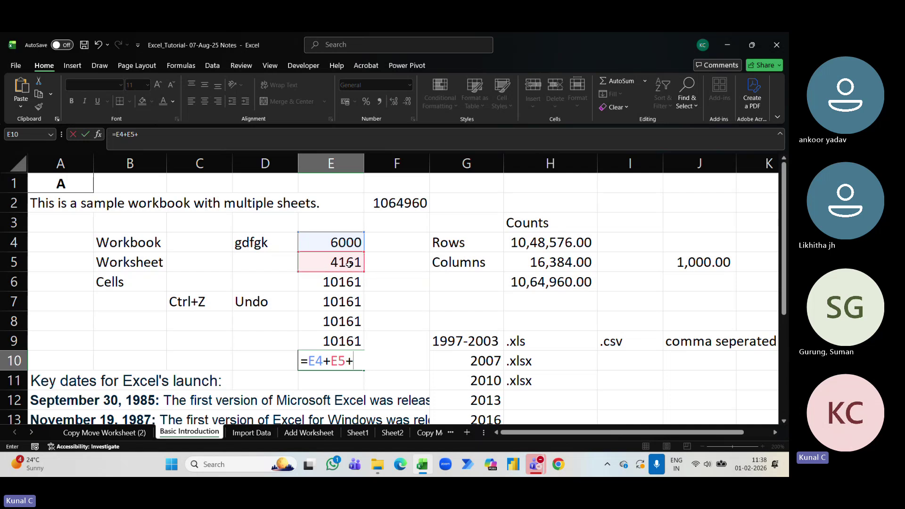
pyautogui.click(349, 282)
pyautogui.write('+')
pyautogui.click(353, 302)
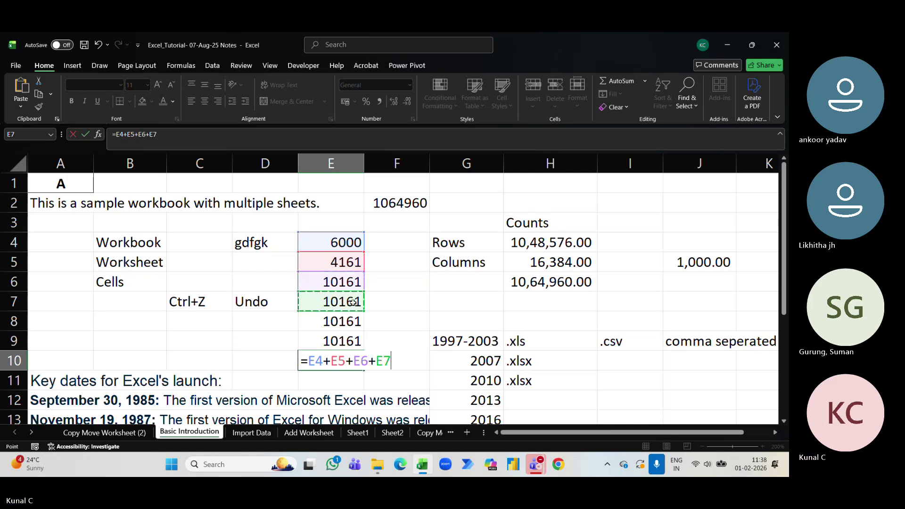
pyautogui.write('+')
pyautogui.press('Return')
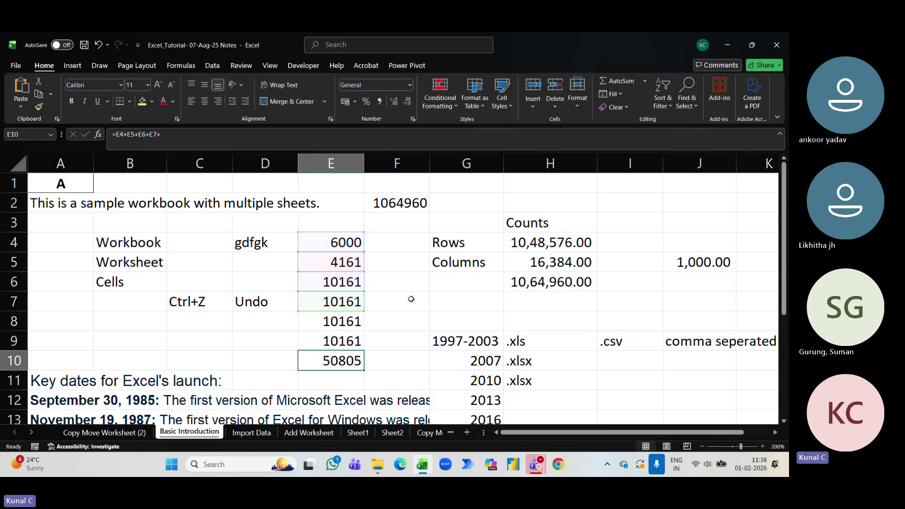
pyautogui.click(411, 297)
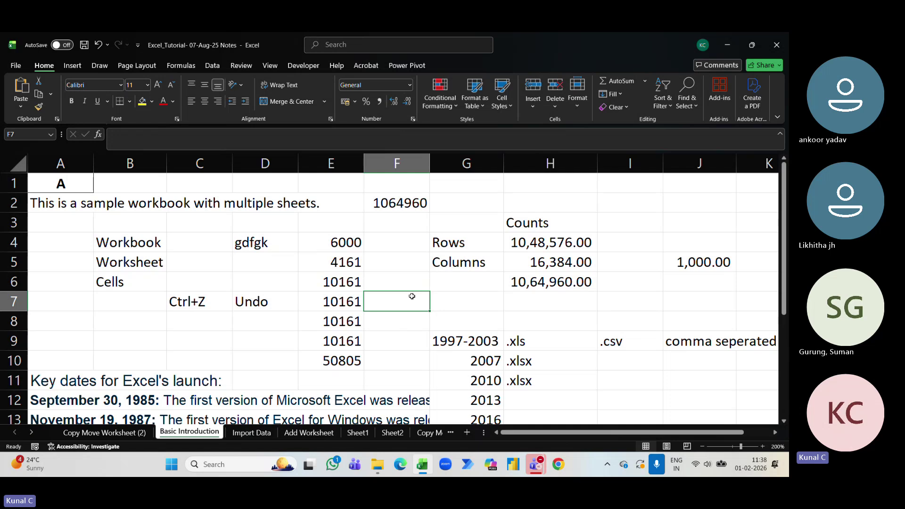
# Step: Enter =4646+4446+4646 in F7, declining the correction prompt, to show 13738
pyautogui.write('=4646')
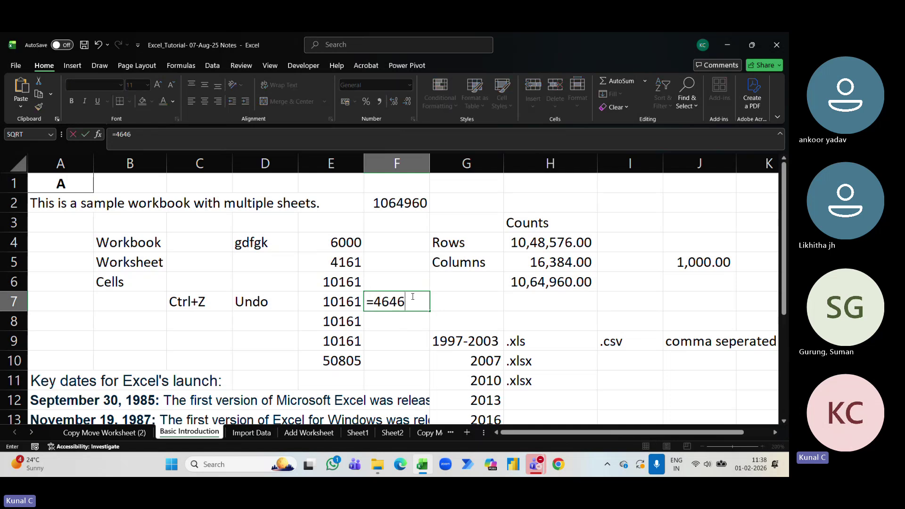
pyautogui.write('+4446+')
pyautogui.press('Return')
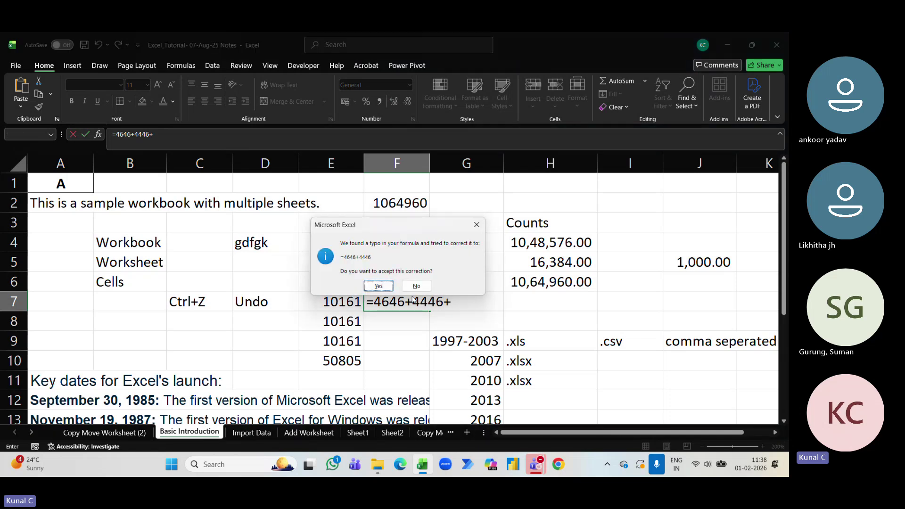
pyautogui.press('Escape')
pyautogui.press('Escape')
pyautogui.press('End')
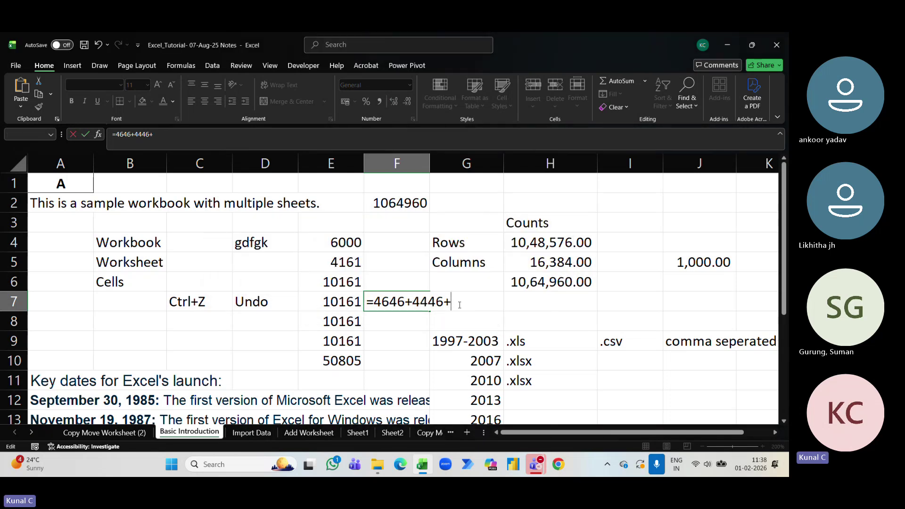
pyautogui.write('4646')
pyautogui.press('Return')
pyautogui.press('Up')
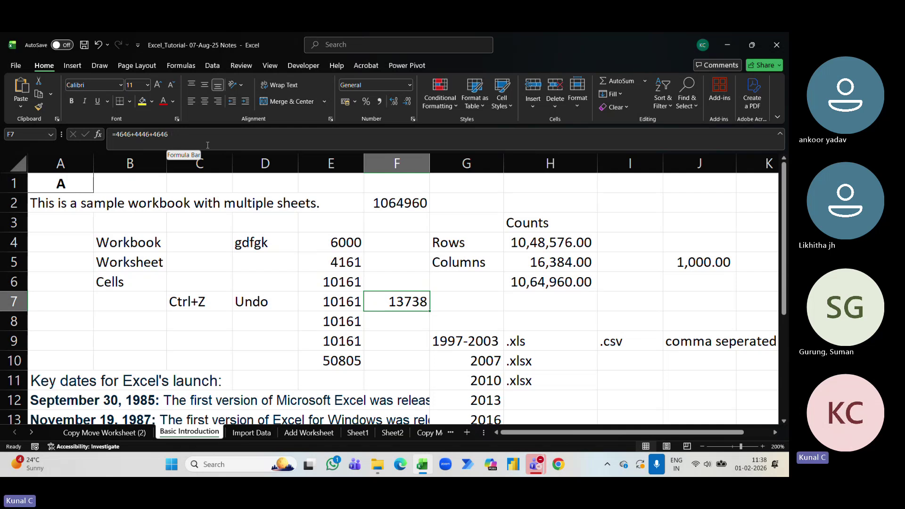
# Step: Re-enter =H4+H5 in H6 and re-confirm the F7 formula
pyautogui.click(566, 281)
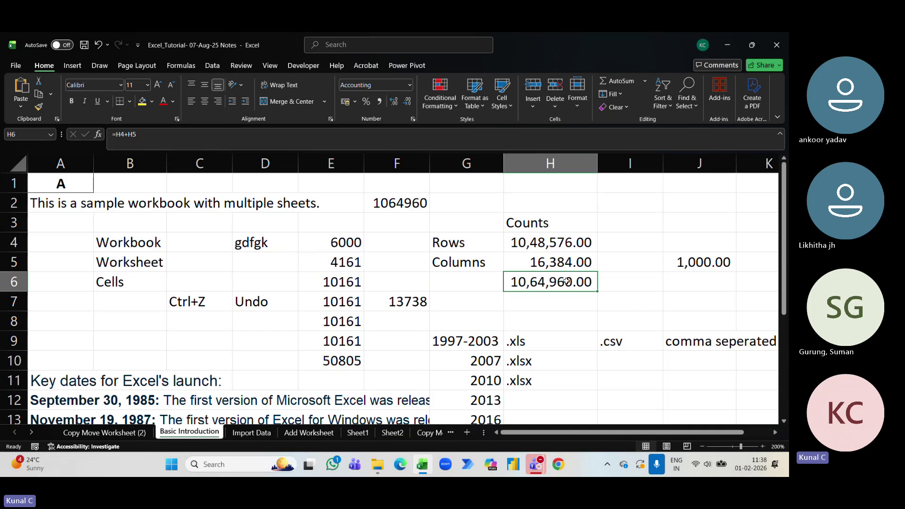
pyautogui.click(572, 250)
pyautogui.click(574, 263)
pyautogui.click(560, 283)
pyautogui.write('=H4+H5')
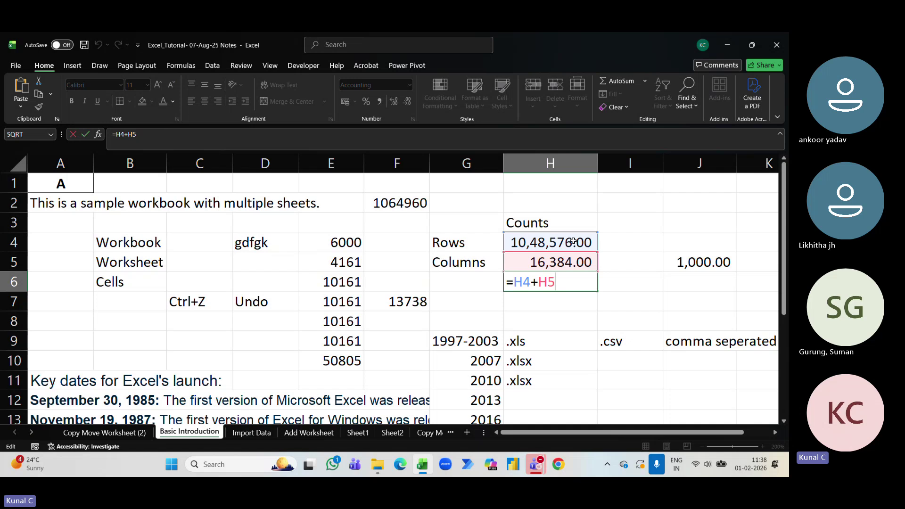
pyautogui.click(416, 302)
pyautogui.press('F2')
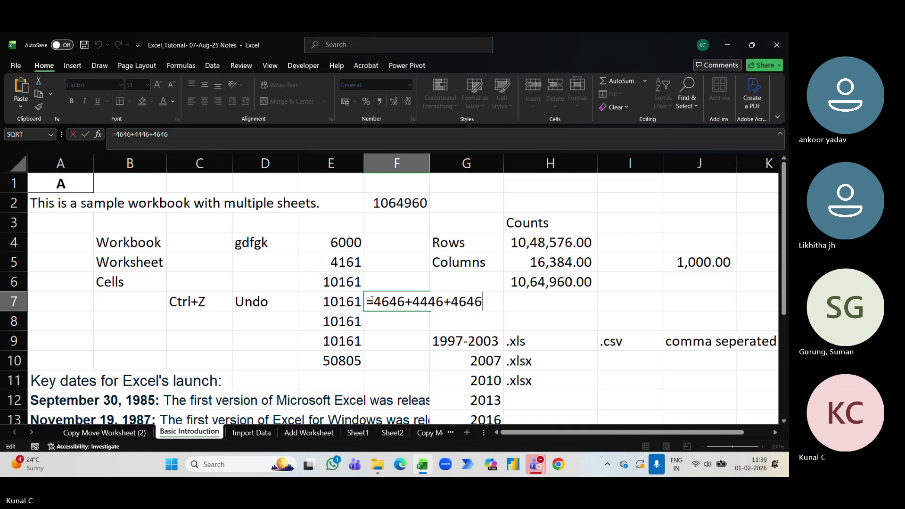
pyautogui.press('Return')
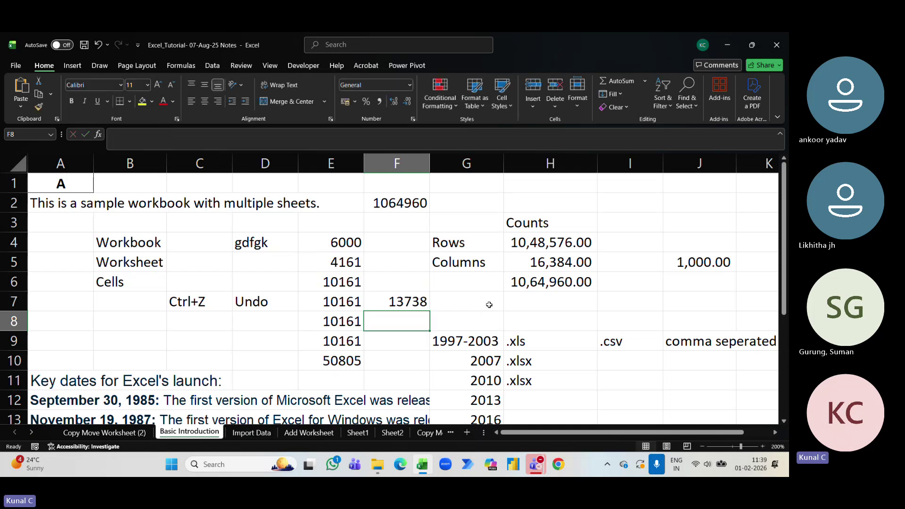
pyautogui.press('Up')
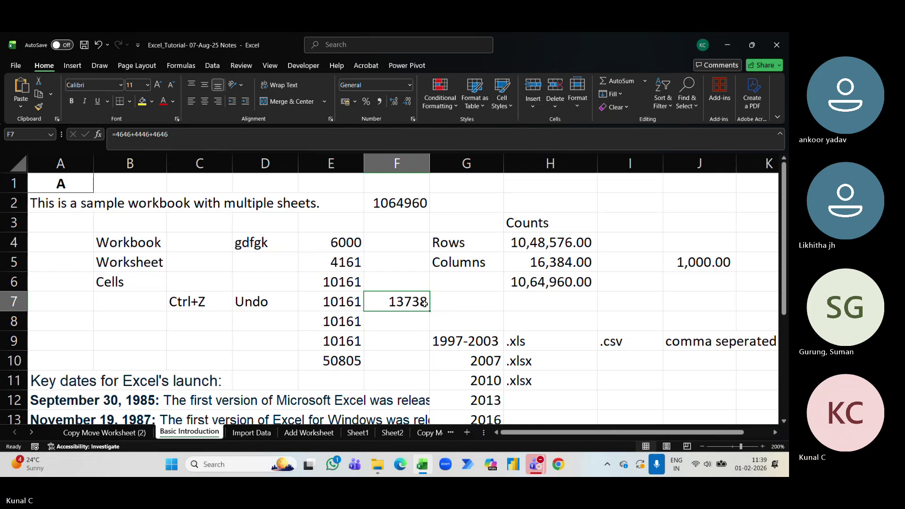
# Step: Copy the numbers from E4:E9 and paste them into M3:M8
pyautogui.click(557, 244)
pyautogui.press('Right')
pyautogui.press('Right')
pyautogui.press('Right')
pyautogui.press('Right')
pyautogui.press('Right')
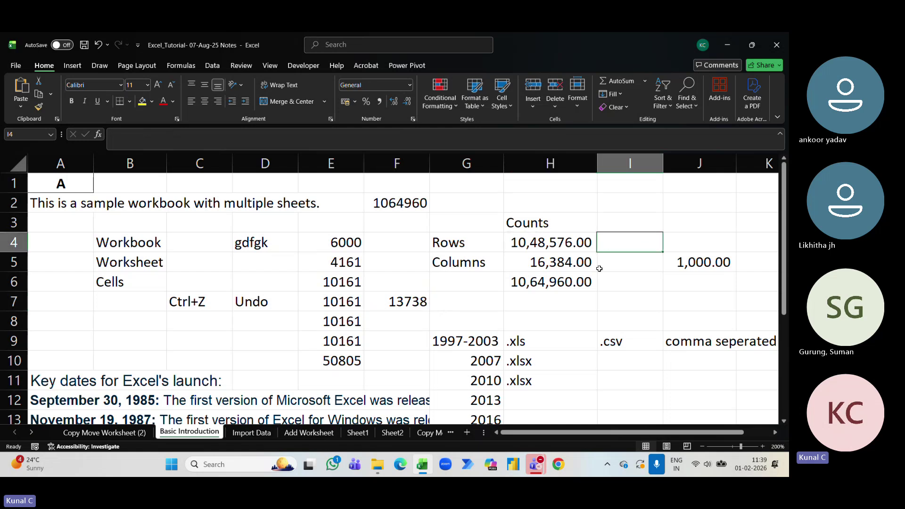
pyautogui.press('Left')
pyautogui.press('Left')
pyautogui.press('Left')
pyautogui.press('Left')
pyautogui.press('Left')
pyautogui.press('Left')
pyautogui.press('Left')
pyautogui.press('Left')
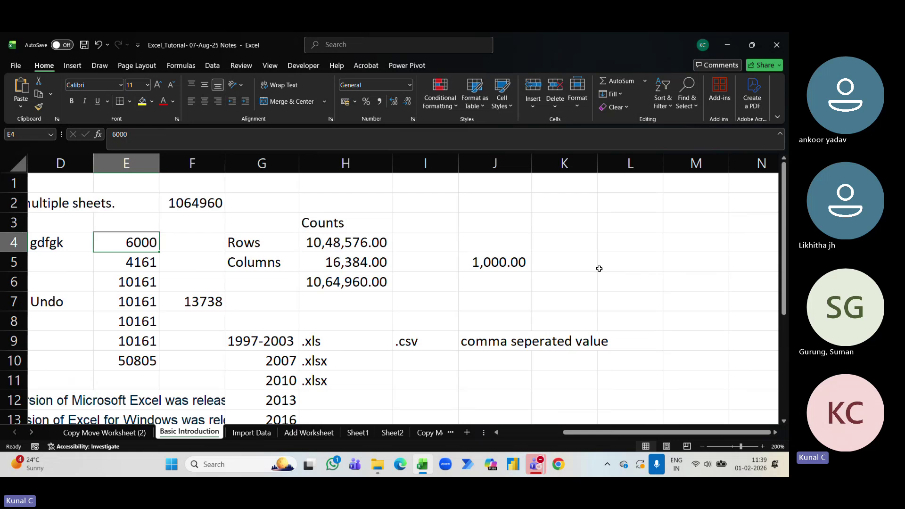
pyautogui.hotkey('shift', 'Down')
pyautogui.hotkey('shift', 'Down')
pyautogui.hotkey('shift', 'Down')
pyautogui.hotkey('shift', 'Down')
pyautogui.hotkey('shift', 'Down')
pyautogui.hotkey('shift', 'Down')
pyautogui.hotkey('shift', 'Up')
pyautogui.hotkey('ctrl', 'c')
pyautogui.press('Right')
pyautogui.press('Right')
pyautogui.press('Right')
pyautogui.press('Right')
pyautogui.press('Right')
pyautogui.press('Right')
pyautogui.press('Right')
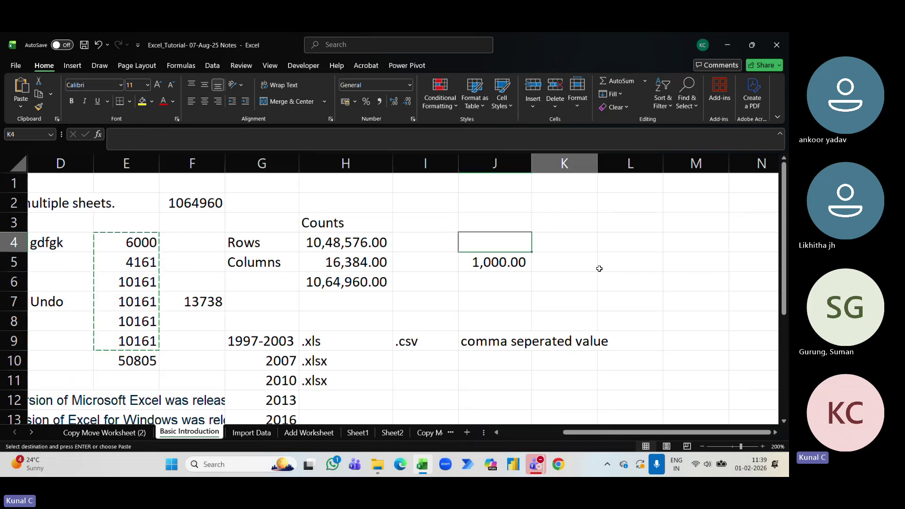
pyautogui.press('Left')
pyautogui.press('Up')
pyautogui.hotkey('shift', 'Down')
pyautogui.hotkey('shift', 'Down')
pyautogui.hotkey('shift', 'Down')
pyautogui.hotkey('shift', 'Down')
pyautogui.hotkey('shift', 'Down')
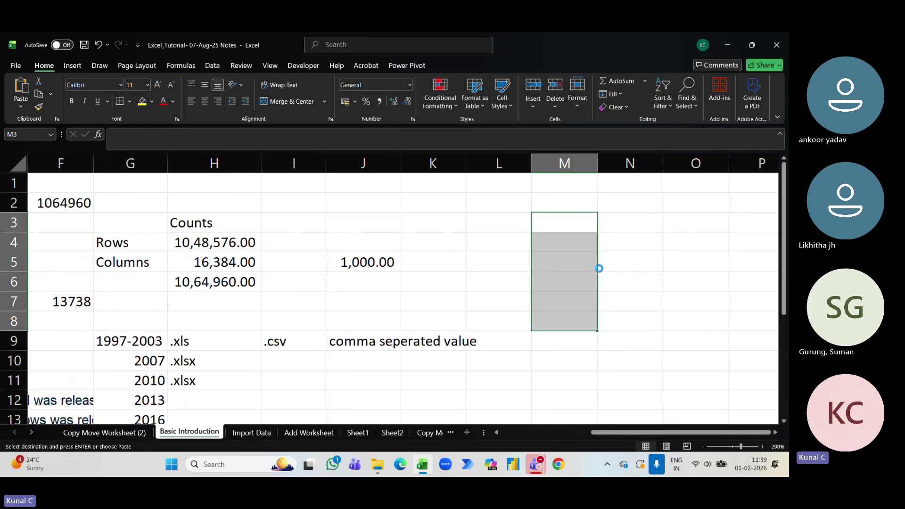
pyautogui.hotkey('ctrl', 'v')
pyautogui.press('Down')
pyautogui.press('Down')
pyautogui.press('Down')
pyautogui.press('Down')
pyautogui.press('Down')
pyautogui.press('Down')
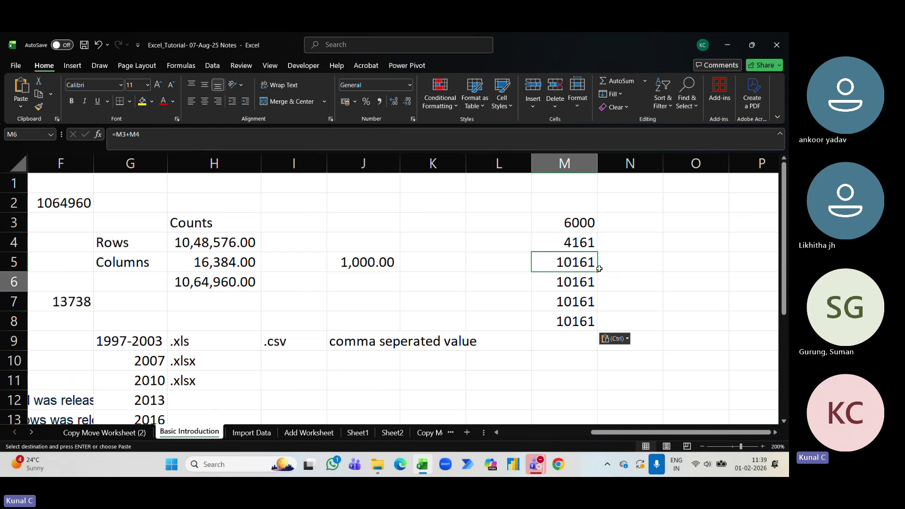
# Step: Total M3:M8 in M9 with =SUM(M3:M8), giving 50805
pyautogui.write('=')
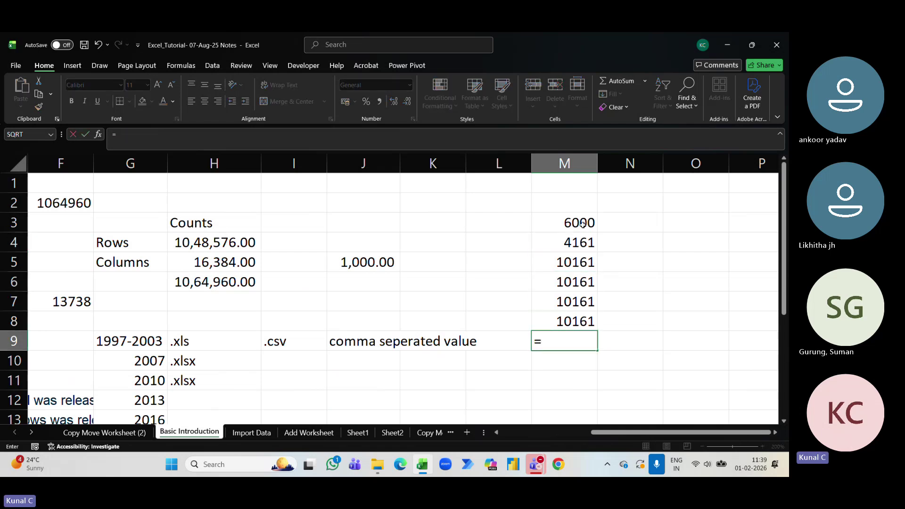
pyautogui.moveTo(583, 225); pyautogui.dragTo(586, 317)
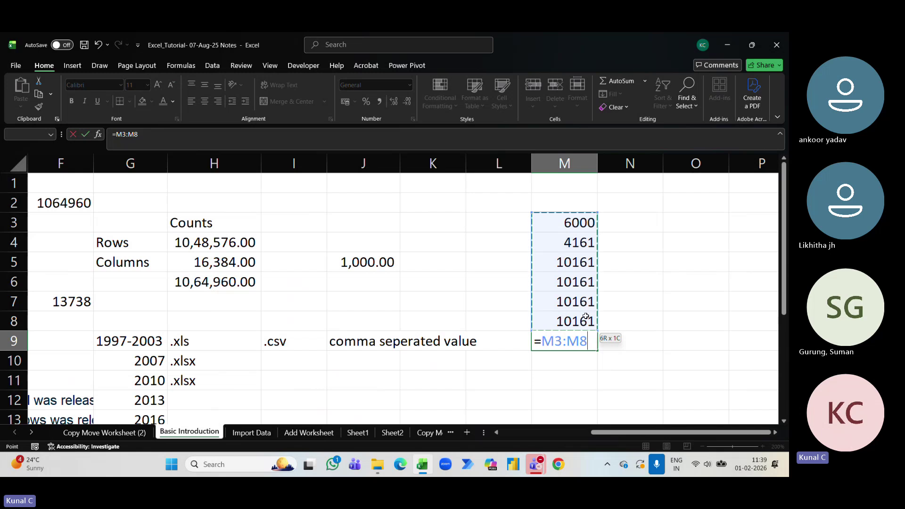
pyautogui.press('Escape')
pyautogui.write('=sum')
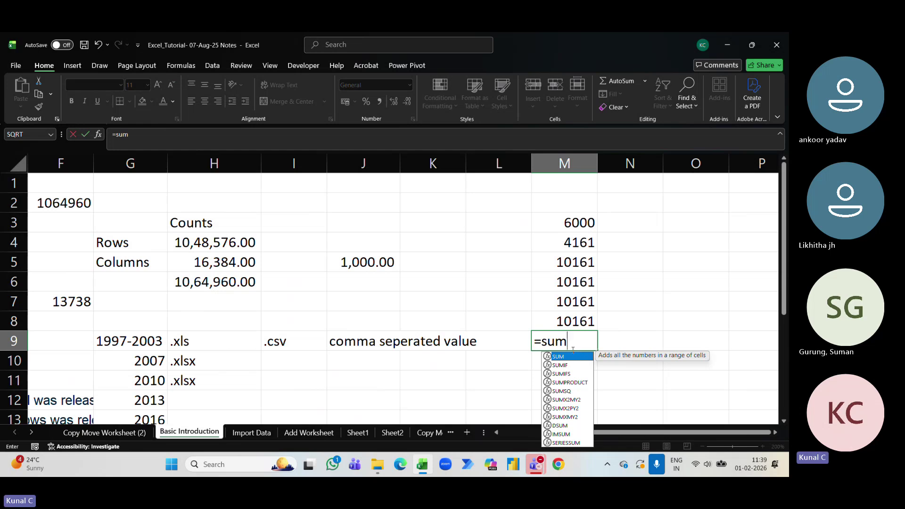
pyautogui.press('Tab')
pyautogui.moveTo(575, 225); pyautogui.dragTo(576, 260)
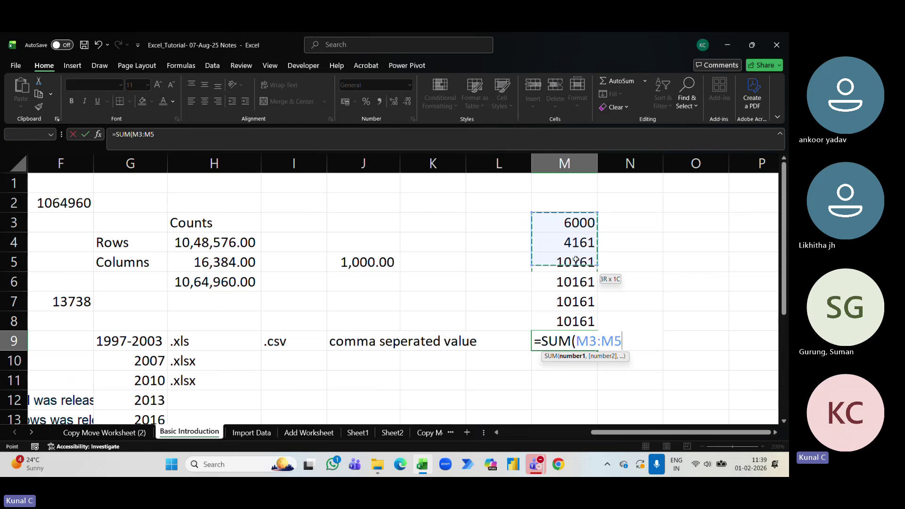
pyautogui.moveTo(579, 319); pyautogui.dragTo(580, 319)
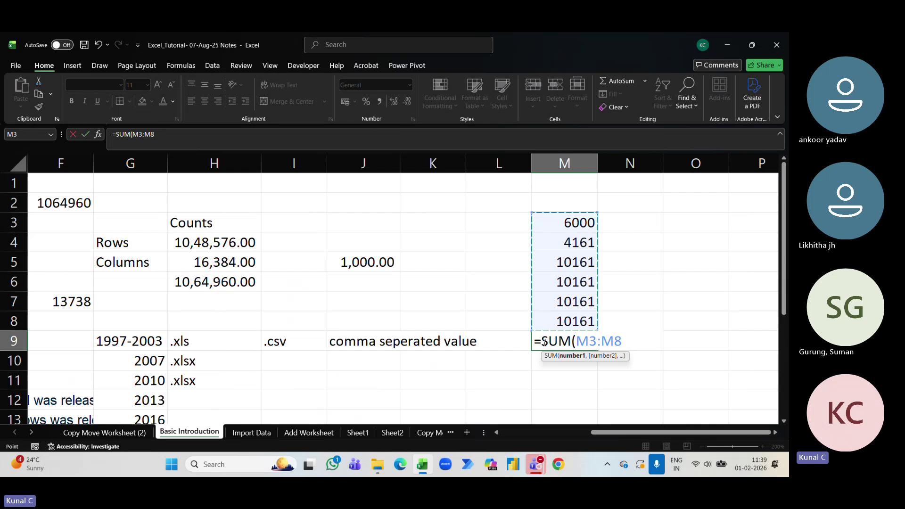
pyautogui.moveTo(577, 218); pyautogui.dragTo(581, 325)
pyautogui.write(')')
pyautogui.press('Return')
pyautogui.press('Up')
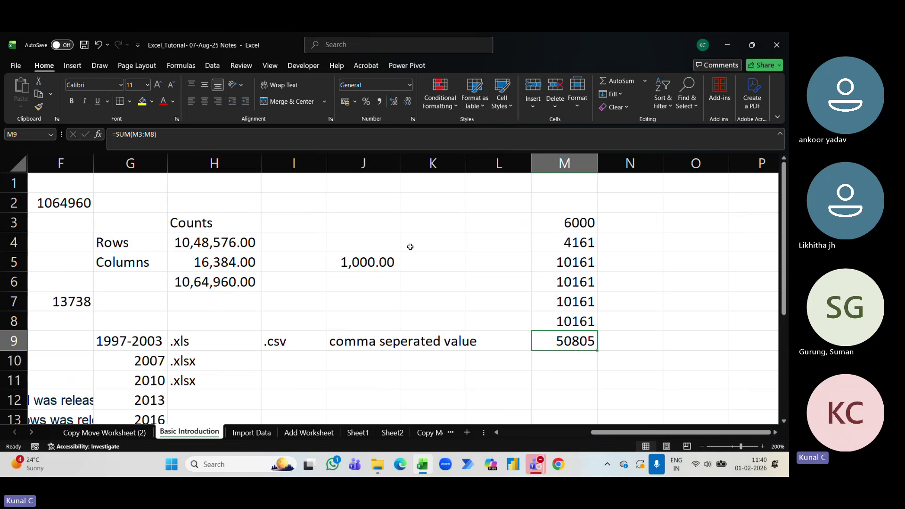
# Step: Change the value in M3 to 7000
pyautogui.click(71, 305)
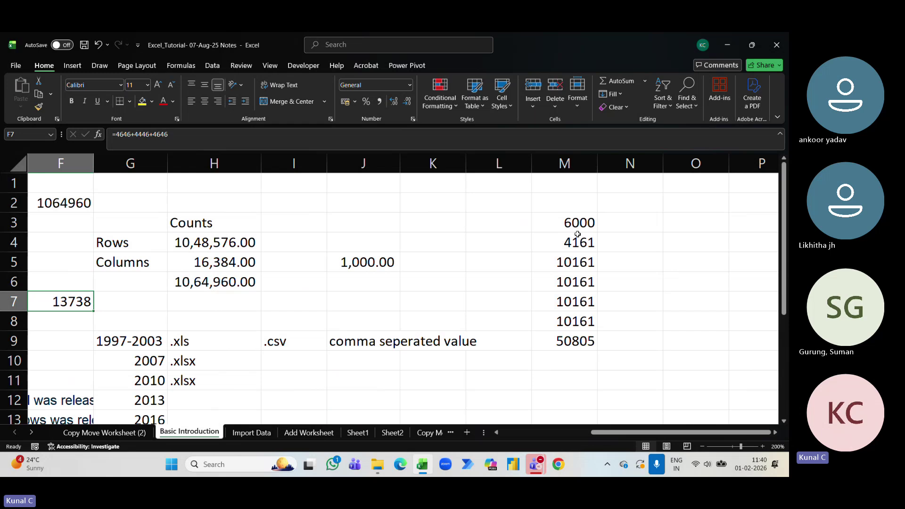
pyautogui.click(578, 237)
pyautogui.click(577, 228)
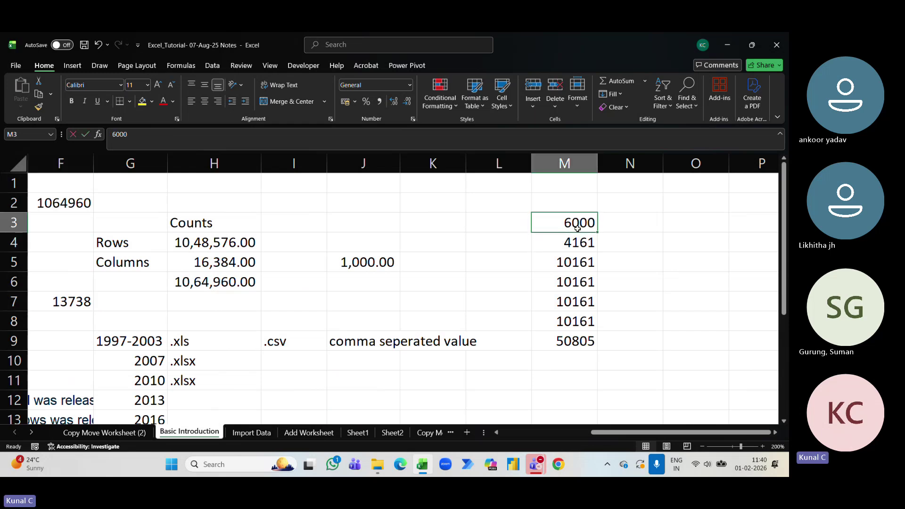
pyautogui.write('7000')
pyautogui.press('Return')
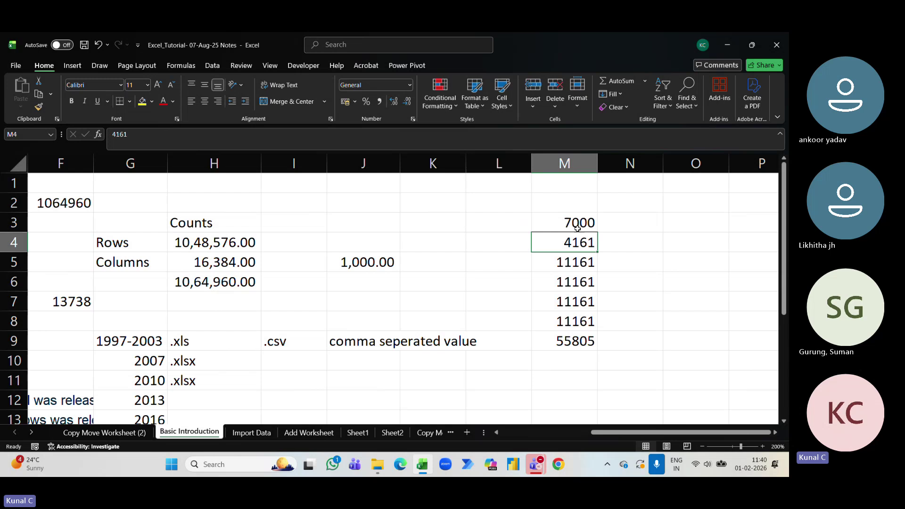
# Step: Check the recalculated M5–M9 cells, then change M3 to 8000 so M9 totals 60805
pyautogui.click(568, 339)
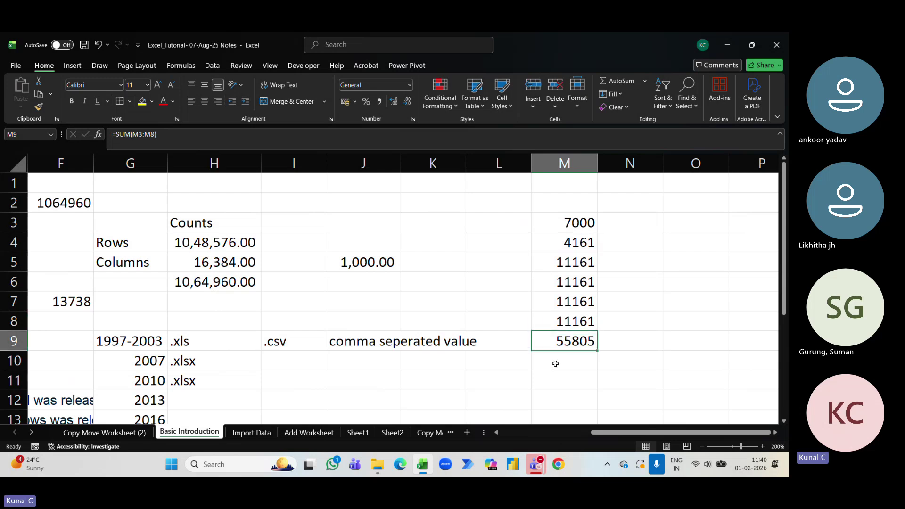
pyautogui.press('Up')
pyautogui.press('Up')
pyautogui.press('Up')
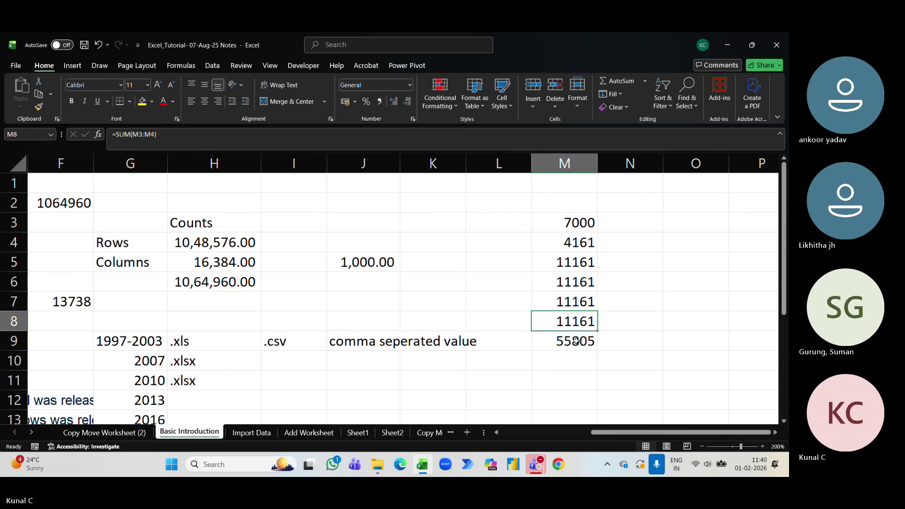
pyautogui.press('Down')
pyautogui.press('Down')
pyautogui.press('Up')
pyautogui.press('Up')
pyautogui.press('Up')
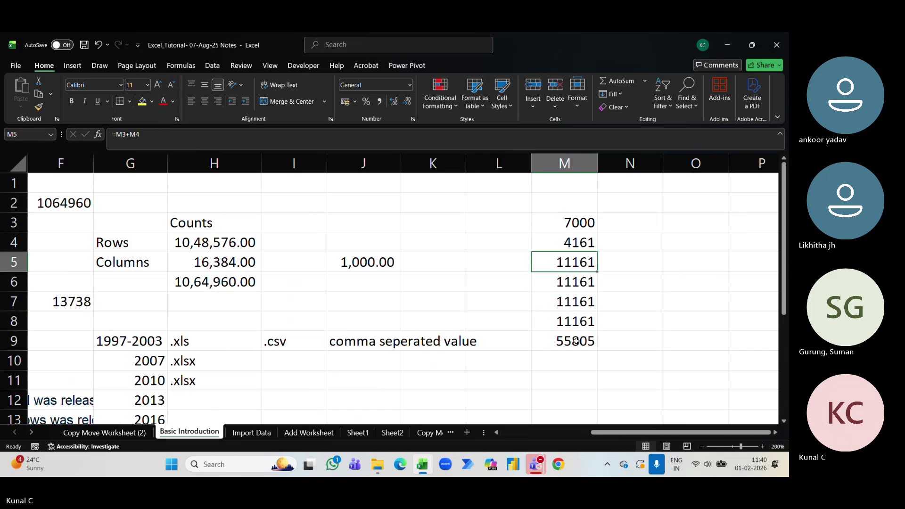
pyautogui.press('Down')
pyautogui.press('Down')
pyautogui.press('Down')
pyautogui.press('Down')
pyautogui.press('Up')
pyautogui.press('Up')
pyautogui.press('Up')
pyautogui.press('Up')
pyautogui.press('Up')
pyautogui.press('Up')
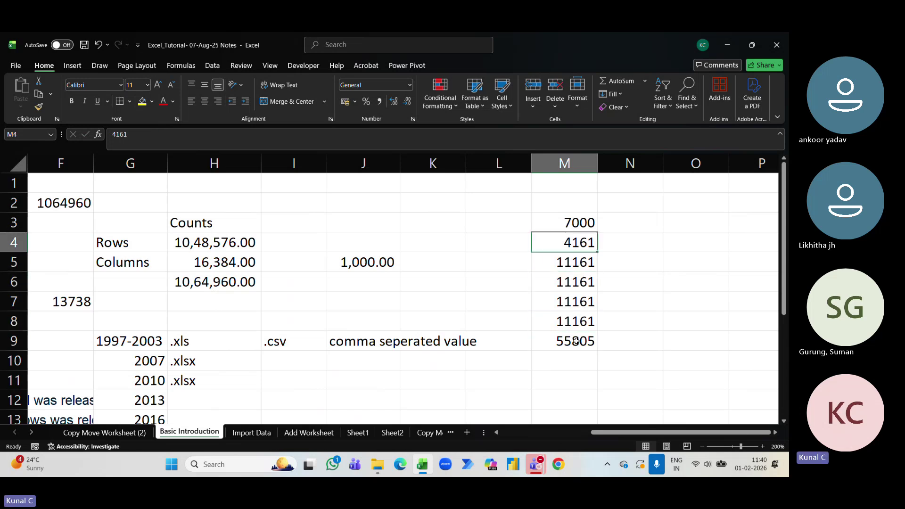
pyautogui.write('8000')
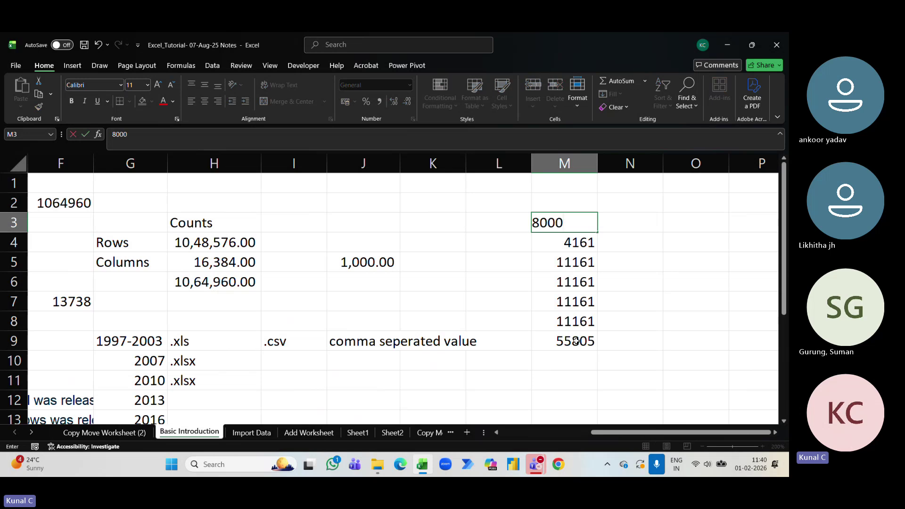
pyautogui.press('Return')
pyautogui.click(565, 344)
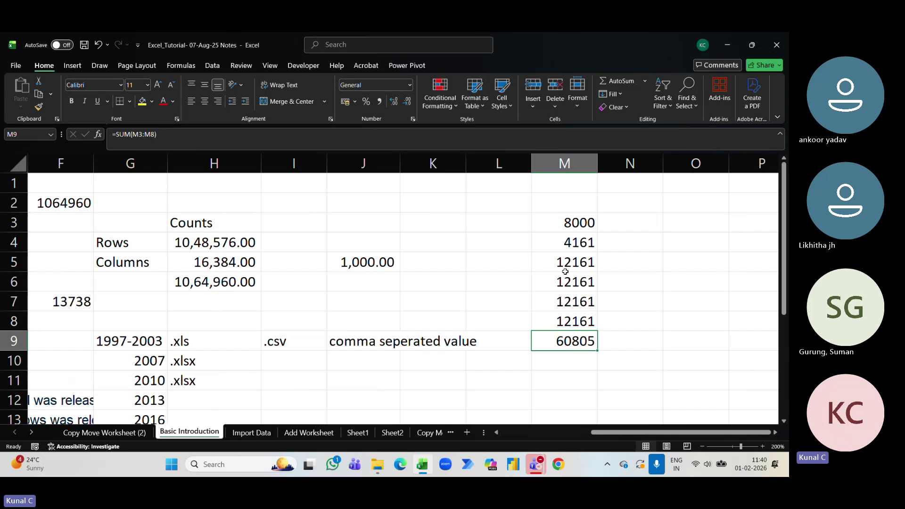
# Step: Inspect M3 through M7 in edit mode to see the =M3+M4 formulas yielding 12161
pyautogui.click(81, 305)
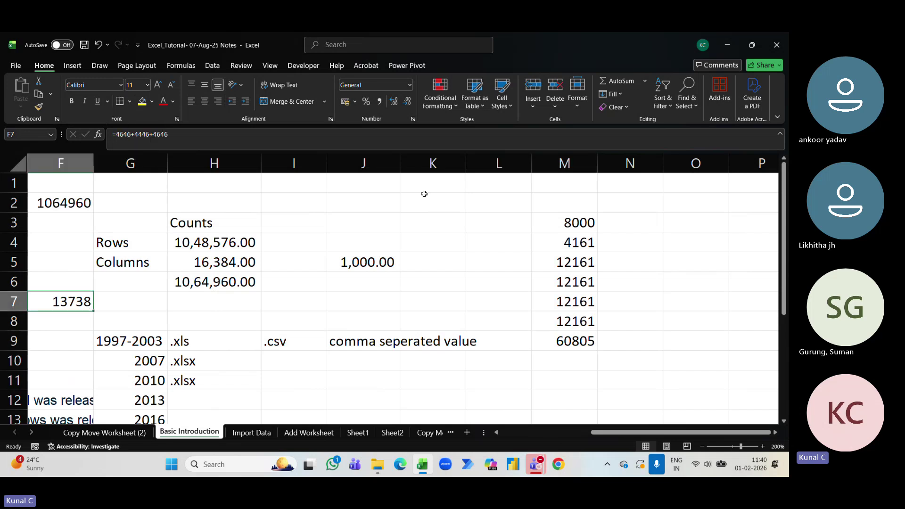
pyautogui.click(573, 234)
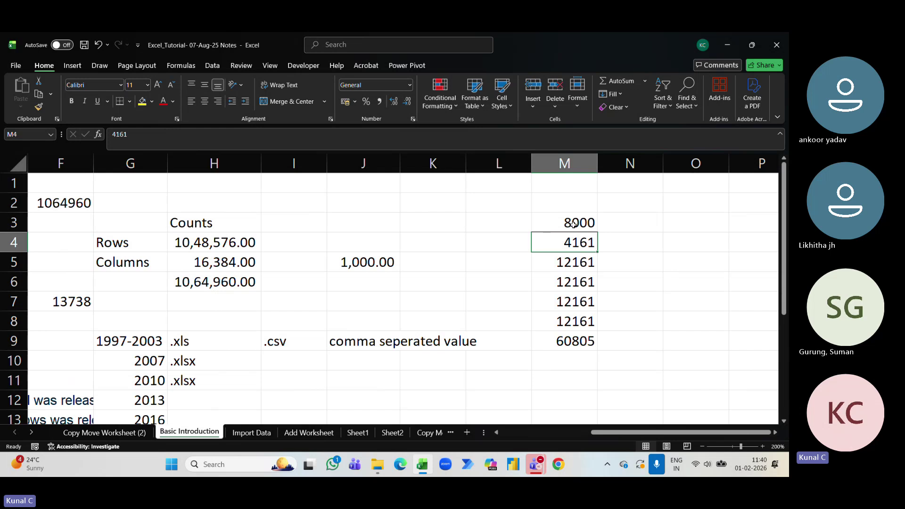
pyautogui.moveTo(574, 225); pyautogui.dragTo(574, 310)
pyautogui.click(575, 279)
pyautogui.click(575, 231)
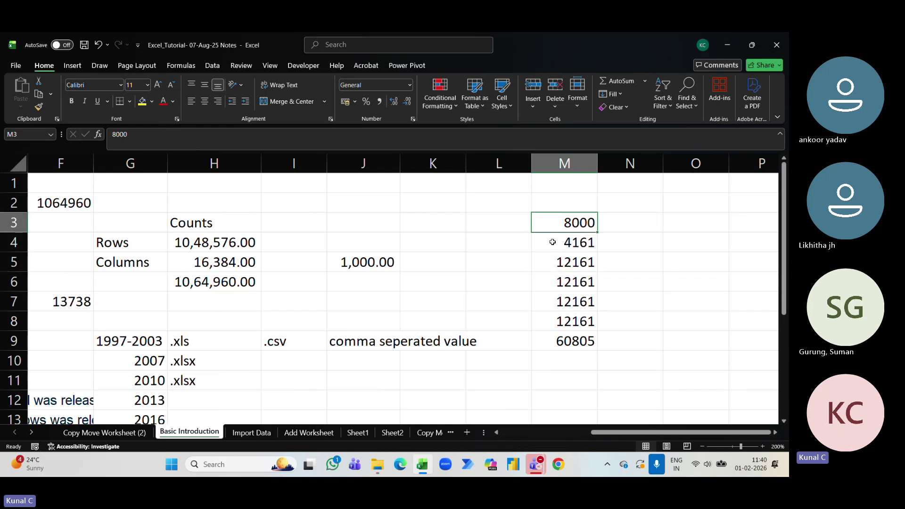
pyautogui.press('F2')
pyautogui.click(576, 244)
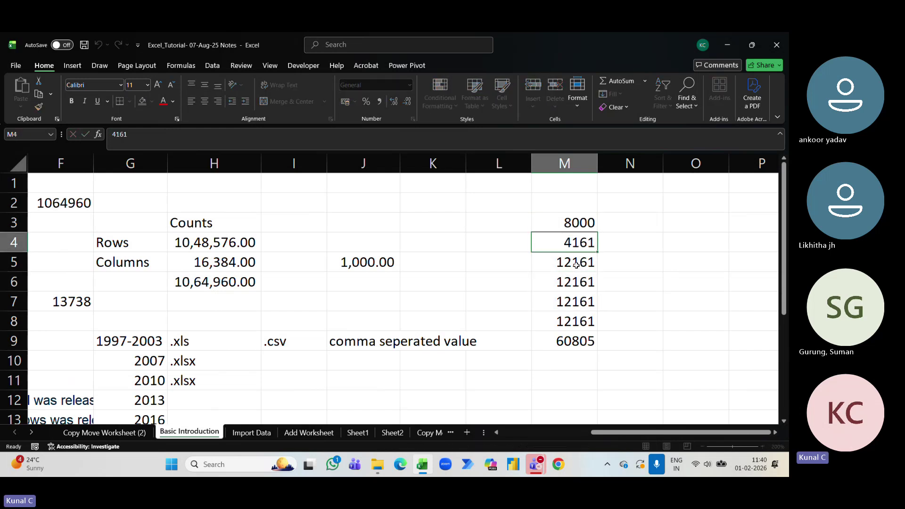
pyautogui.click(576, 262)
pyautogui.press('F2')
pyautogui.press('Escape')
pyautogui.click(578, 282)
pyautogui.press('F2')
pyautogui.press('Escape')
pyautogui.click(585, 304)
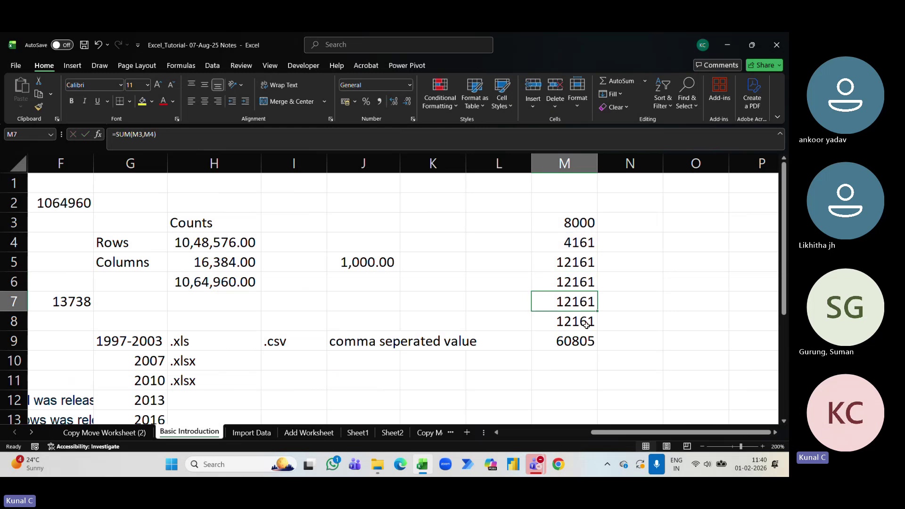
pyautogui.press('F2')
pyautogui.press('Escape')
pyautogui.press('F2')
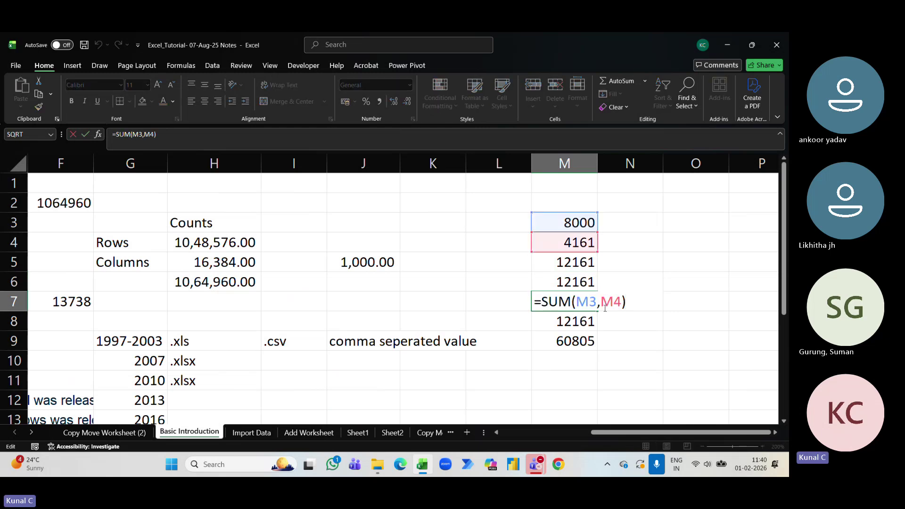
pyautogui.press('Escape')
# Step: Inspect M8's formula, the M9 total of 60805 and F7's 13738 without changing them
pyautogui.click(586, 324)
pyautogui.press('F2')
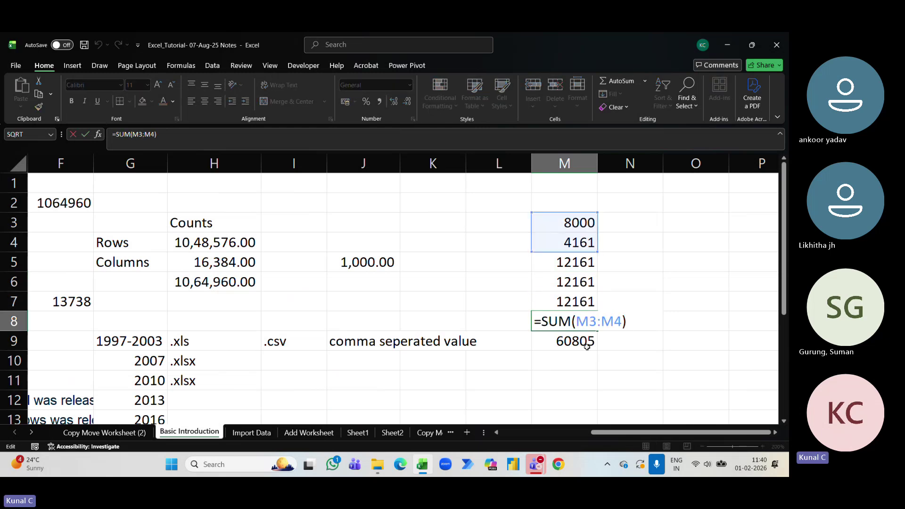
pyautogui.press('Escape')
pyautogui.click(586, 346)
pyautogui.press('F2')
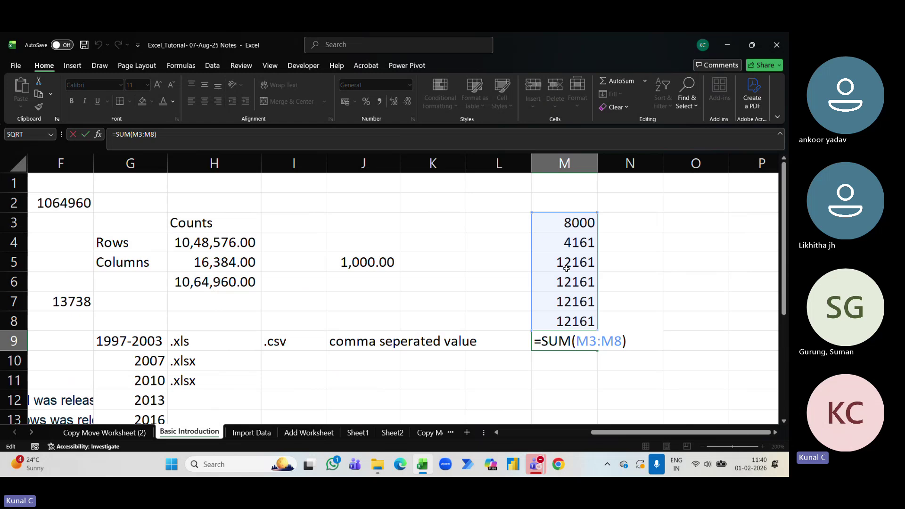
pyautogui.press('Escape')
pyautogui.click(78, 301)
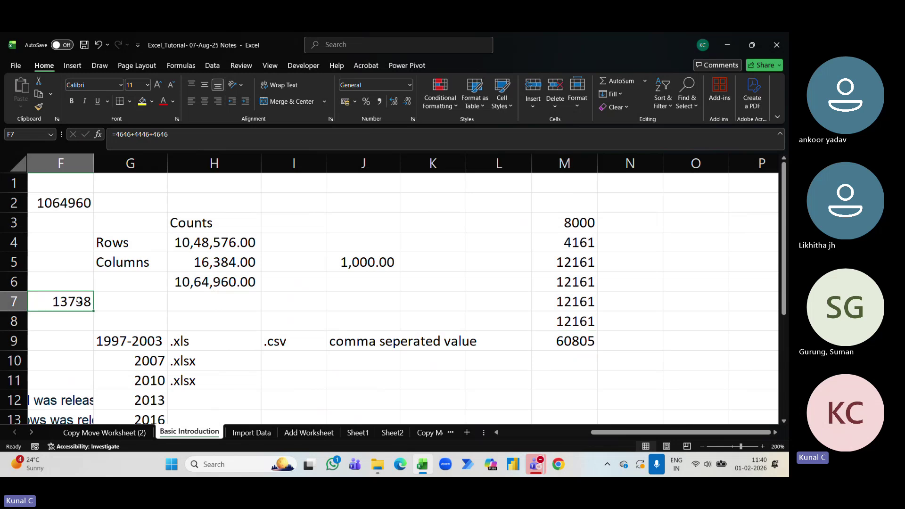
pyautogui.doubleClick(79, 301)
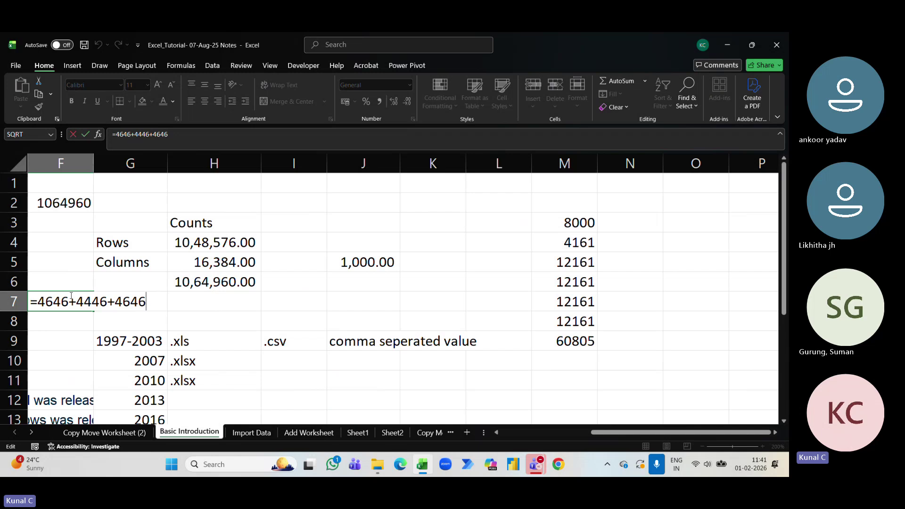
pyautogui.press('Return')
pyautogui.click(579, 339)
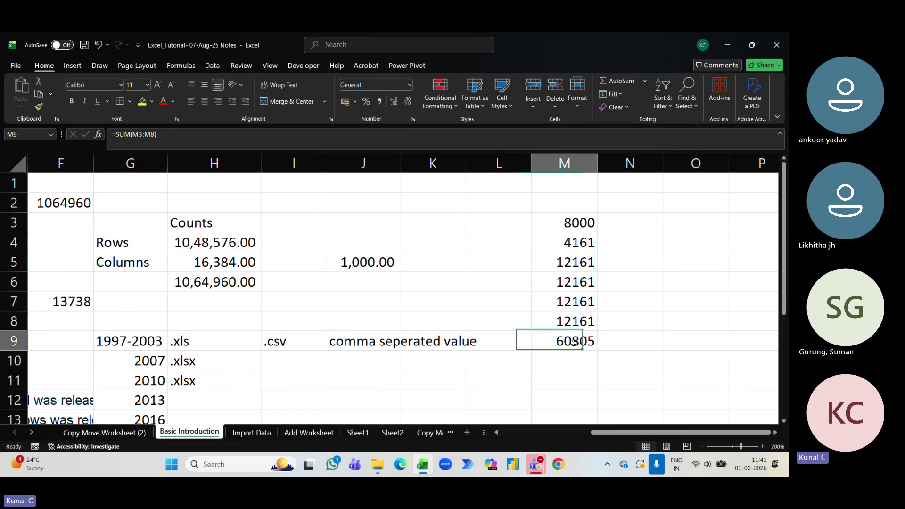
pyautogui.press('F2')
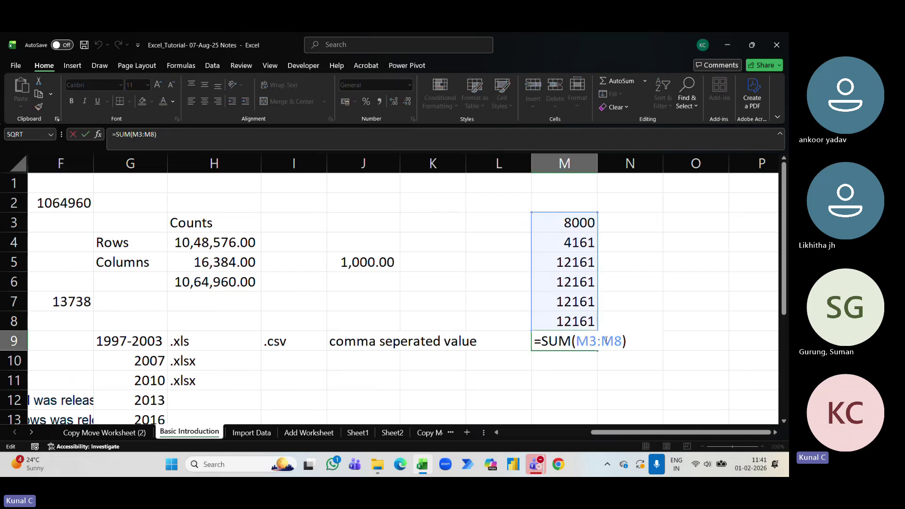
pyautogui.click(578, 282)
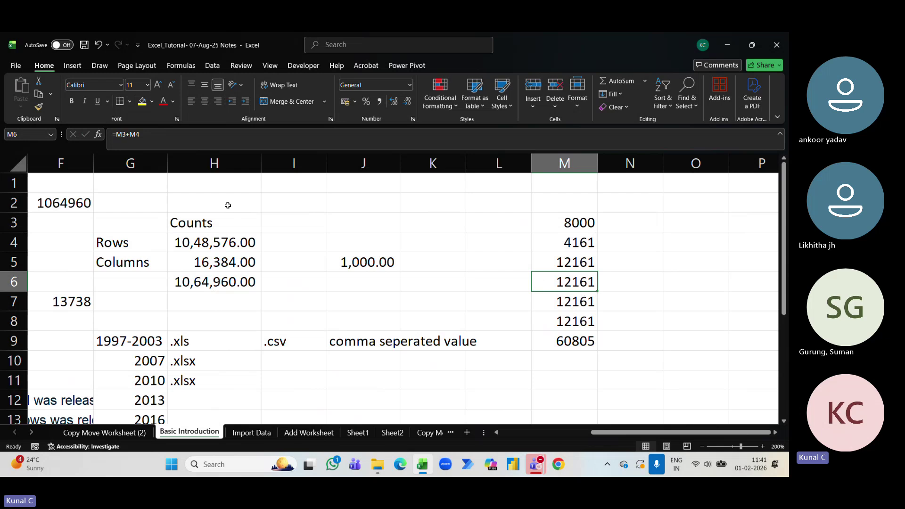
pyautogui.moveTo(228, 205); pyautogui.dragTo(380, 319)
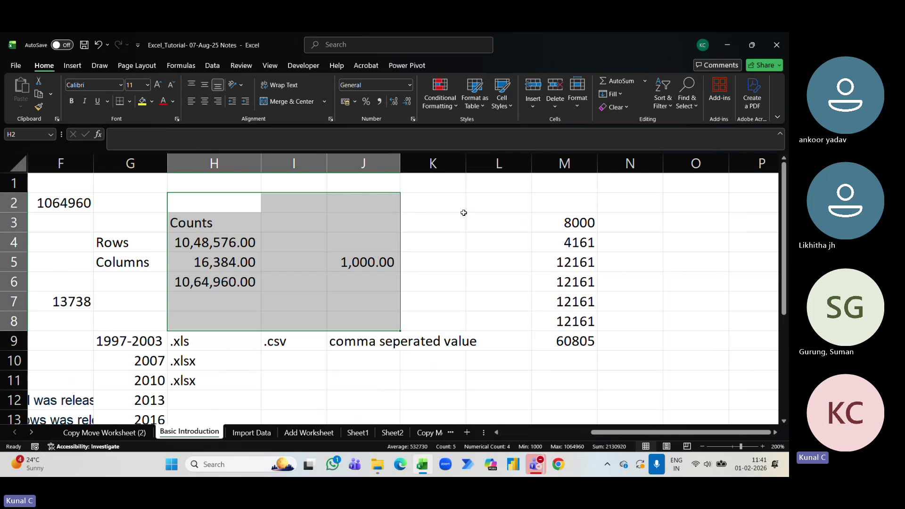
pyautogui.moveTo(464, 214); pyautogui.dragTo(519, 225)
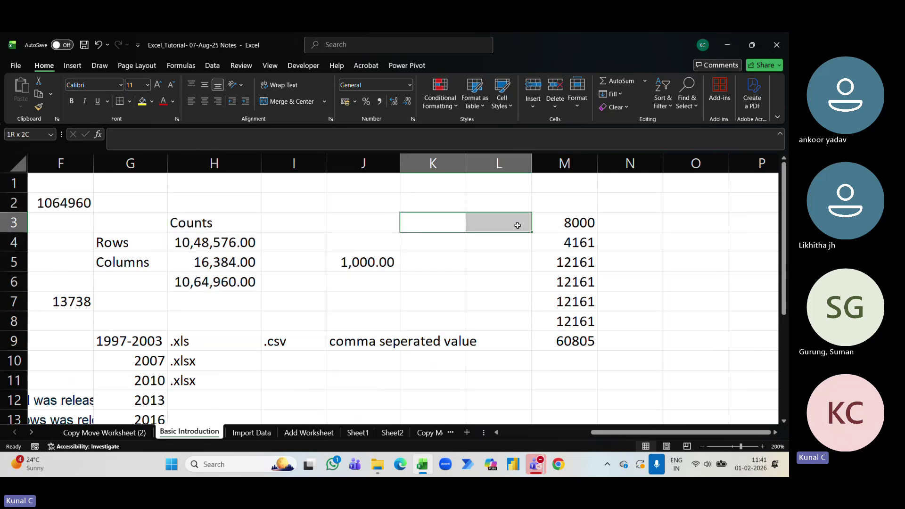
pyautogui.click(574, 224)
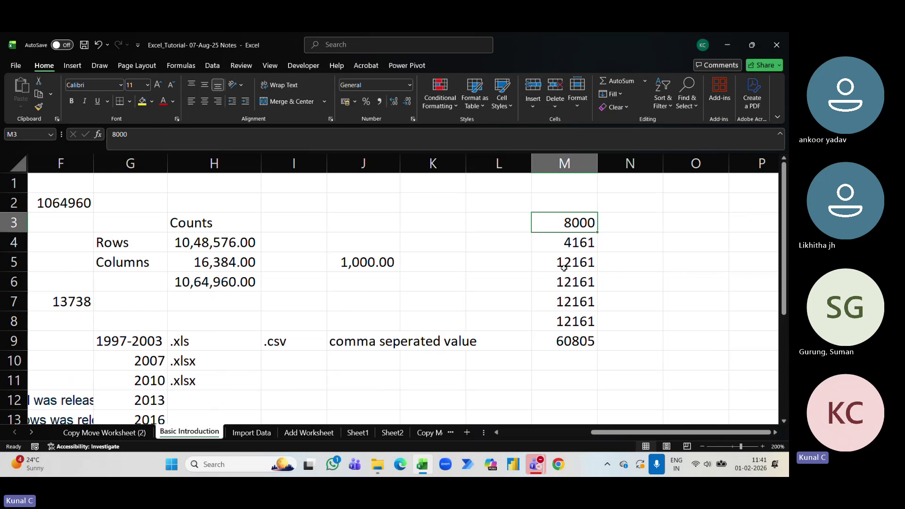
pyautogui.click(573, 347)
pyautogui.press('F2')
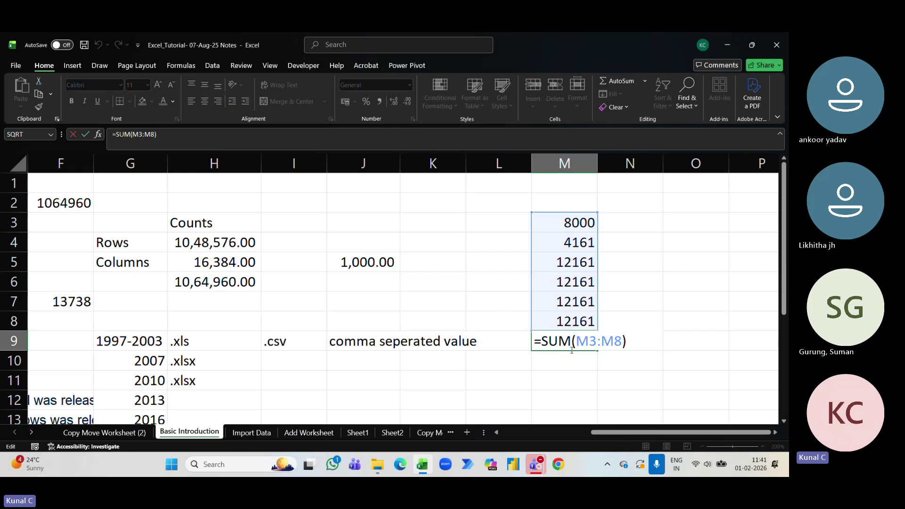
pyautogui.press('Escape')
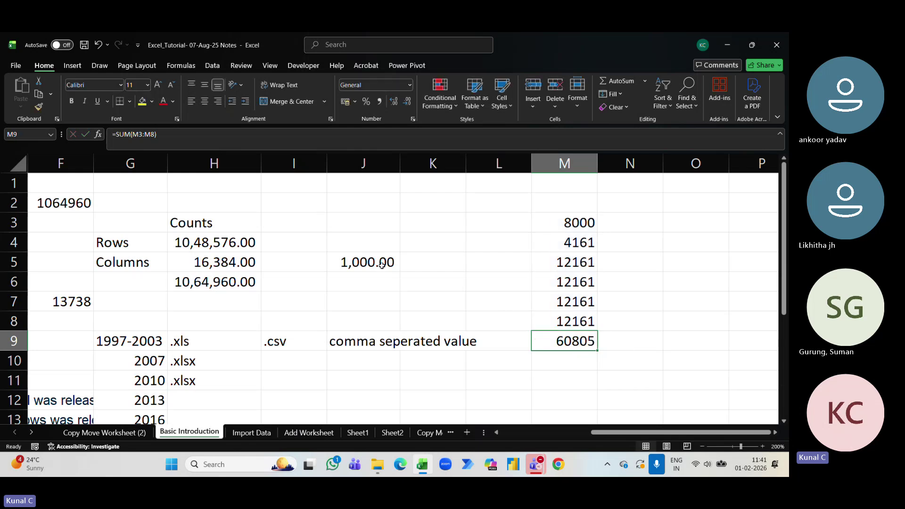
pyautogui.press('F2')
pyautogui.click(585, 242)
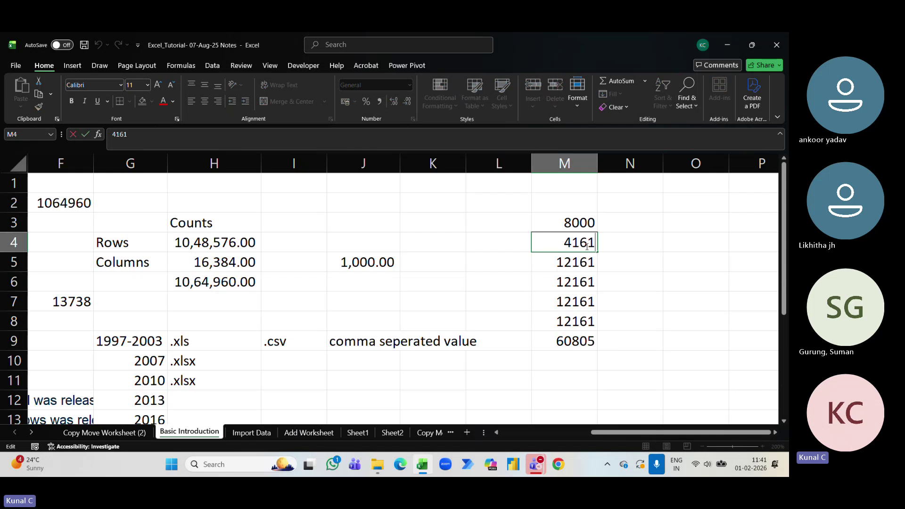
pyautogui.click(577, 270)
pyautogui.click(580, 207)
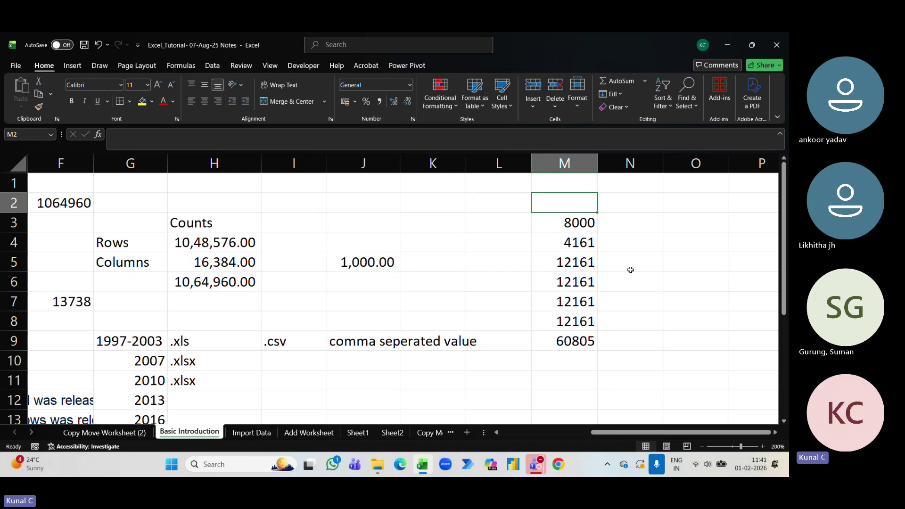
pyautogui.click(582, 239)
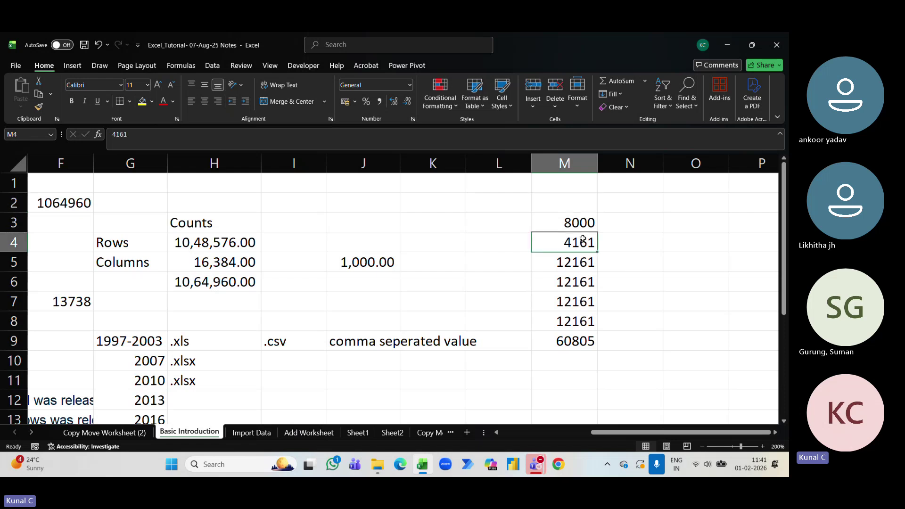
pyautogui.doubleClick(588, 264)
pyautogui.click(589, 285)
pyautogui.doubleClick(585, 305)
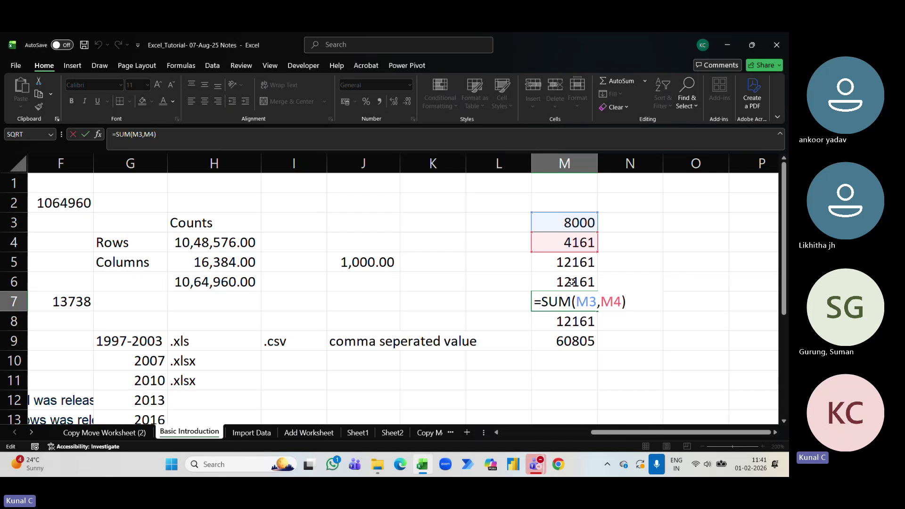
pyautogui.press('Escape')
pyautogui.hscroll(-2, 346, 308)
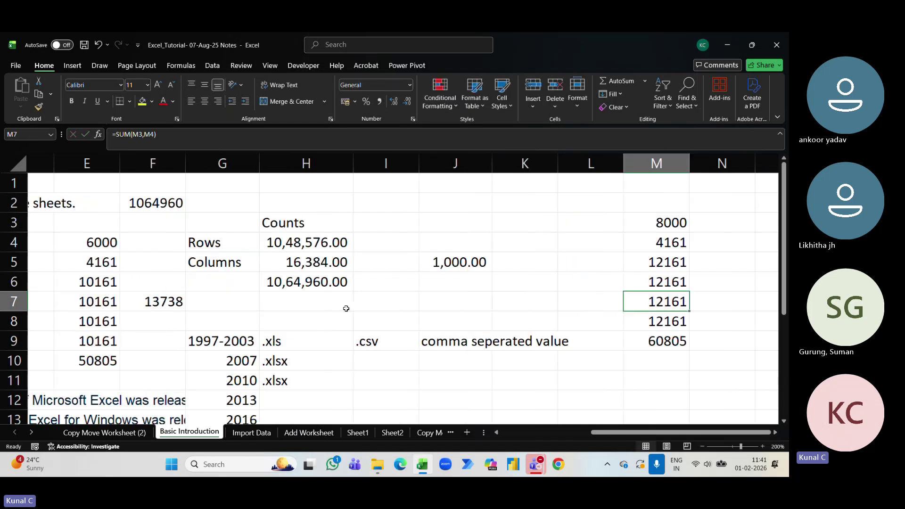
pyautogui.hscroll(-3, 346, 308)
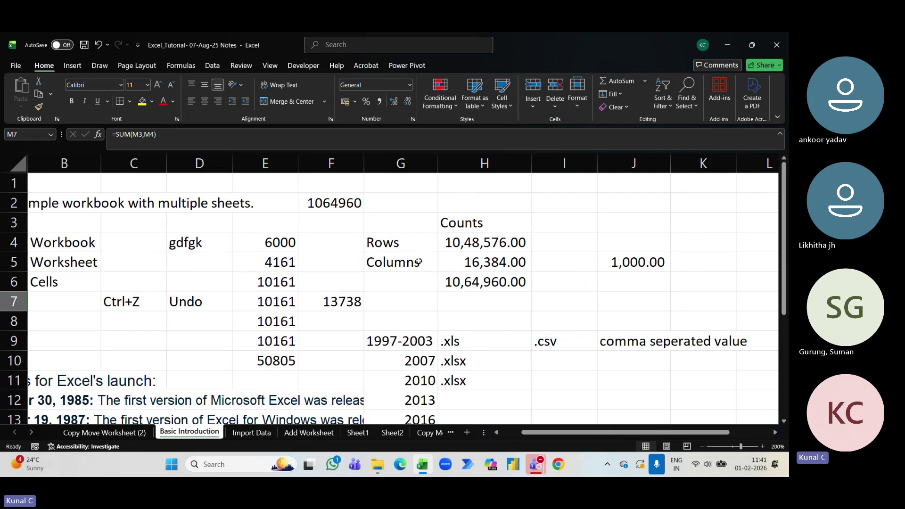
pyautogui.click(444, 244)
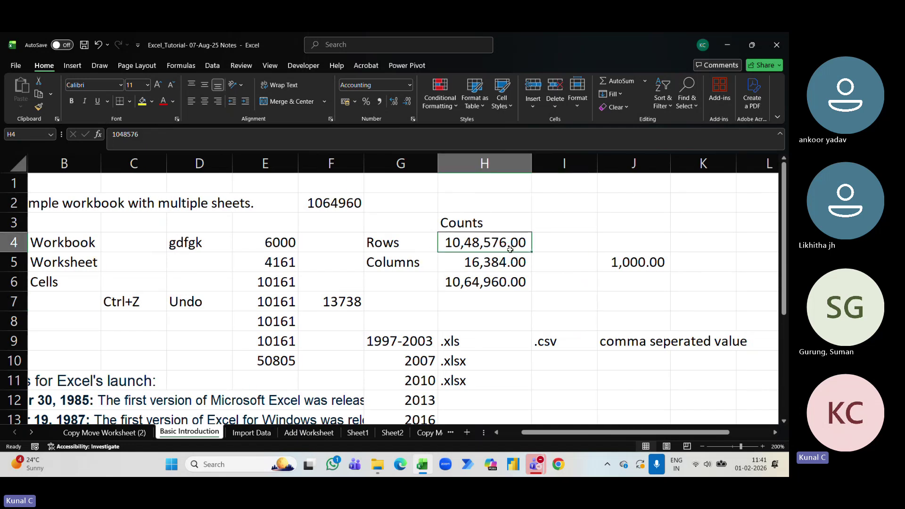
pyautogui.click(15, 189)
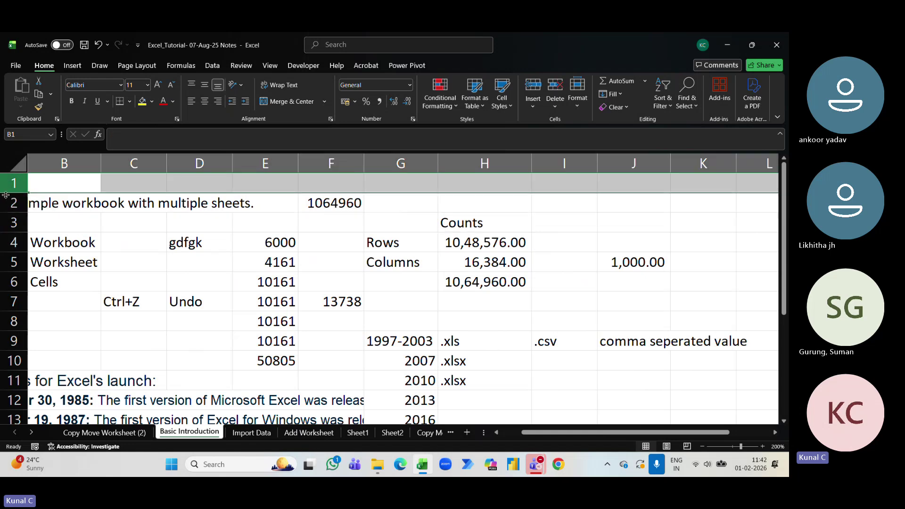
pyautogui.click(11, 223)
pyautogui.click(11, 264)
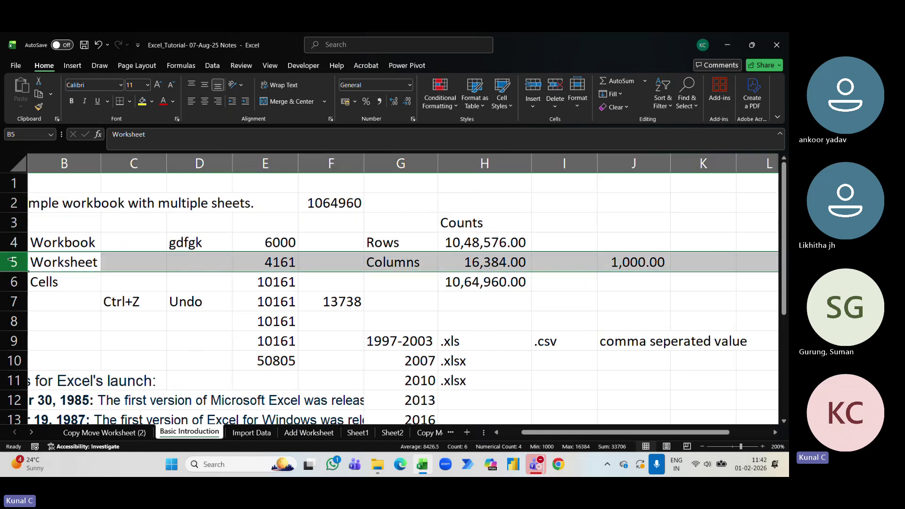
pyautogui.click(401, 163)
pyautogui.click(485, 163)
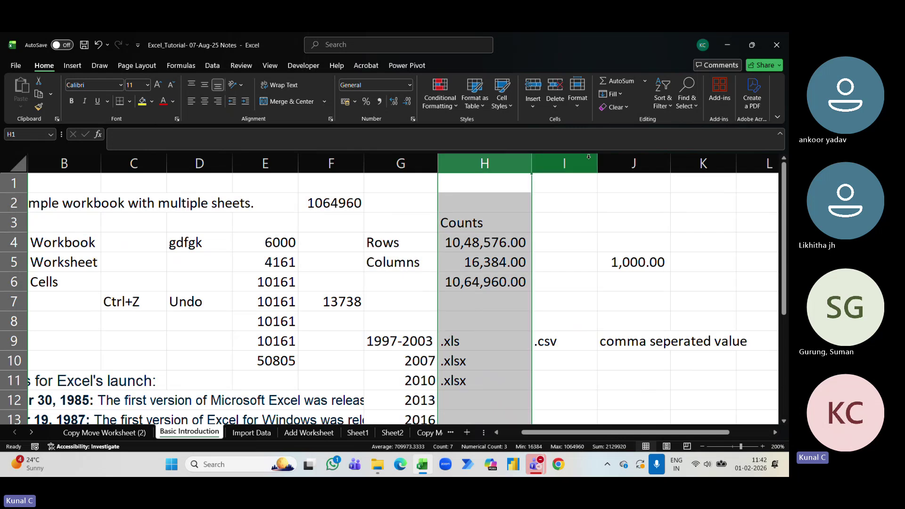
pyautogui.click(589, 159)
pyautogui.click(491, 286)
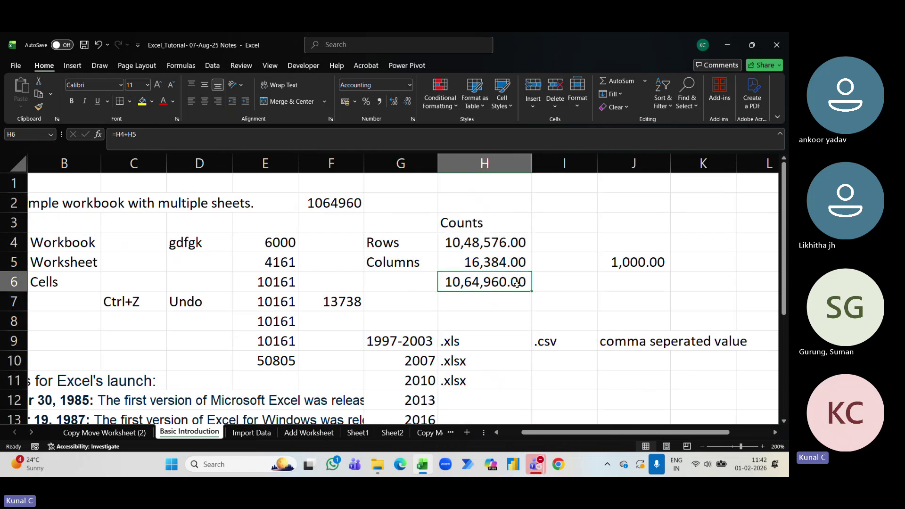
pyautogui.doubleClick(490, 287)
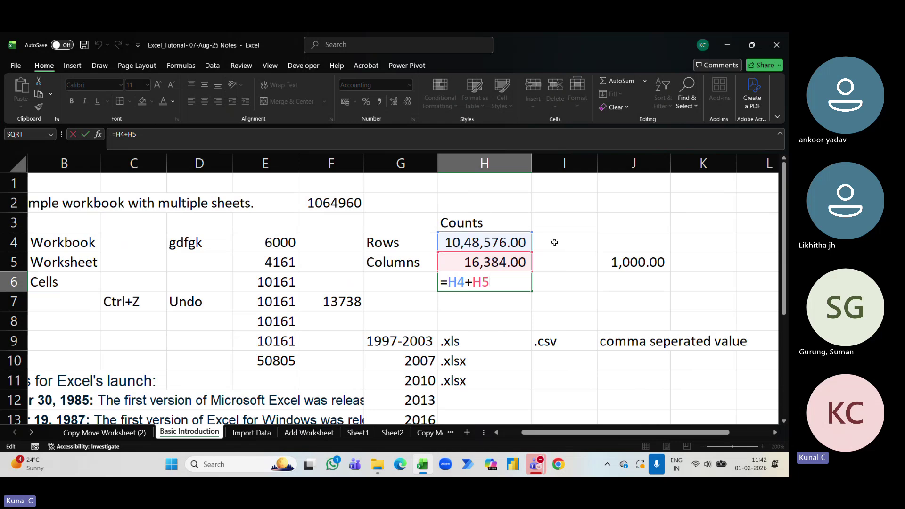
pyautogui.hotkey('ctrl', 'Return')
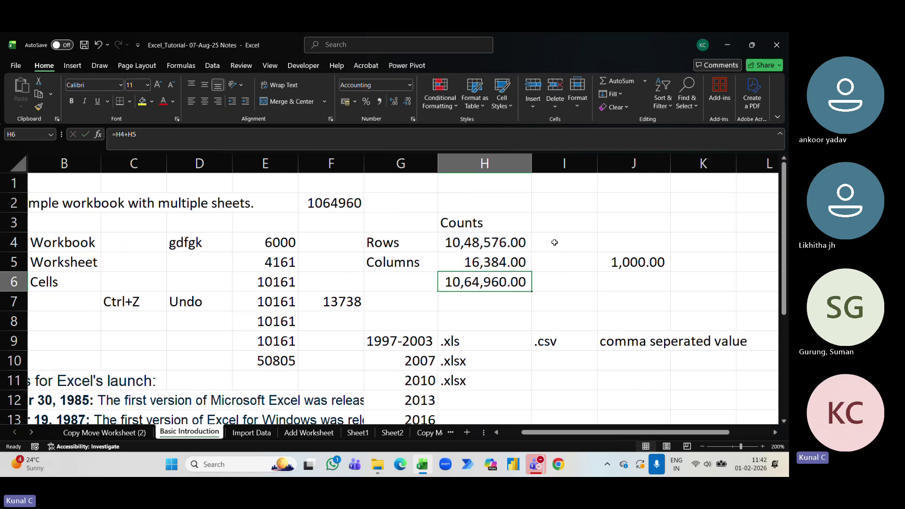
pyautogui.moveTo(596, 435); pyautogui.dragTo(574, 435)
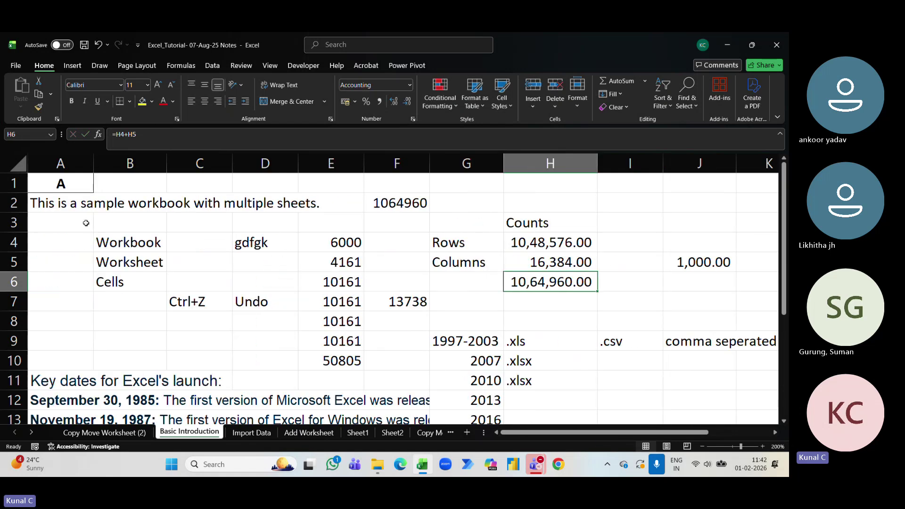
# Step: Jump to the sheet's last row, 1048576, and select it
pyautogui.press('Down')
pyautogui.press('Down')
pyautogui.press('Down')
pyautogui.press('Left')
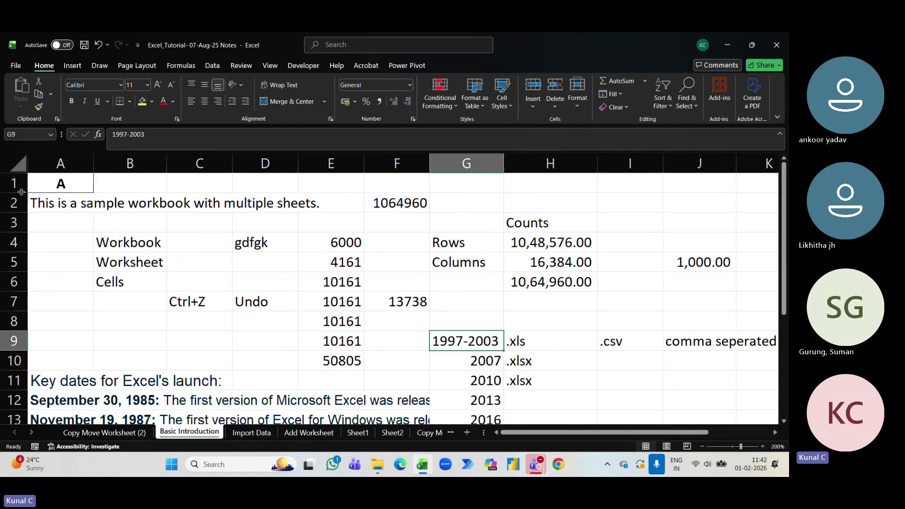
pyautogui.press('Left')
pyautogui.press('Left')
pyautogui.press('Left')
pyautogui.press('Left')
pyautogui.press('Left')
pyautogui.press('Left')
pyautogui.press('Down')
pyautogui.press('Down')
pyautogui.press('Down')
pyautogui.press('Down')
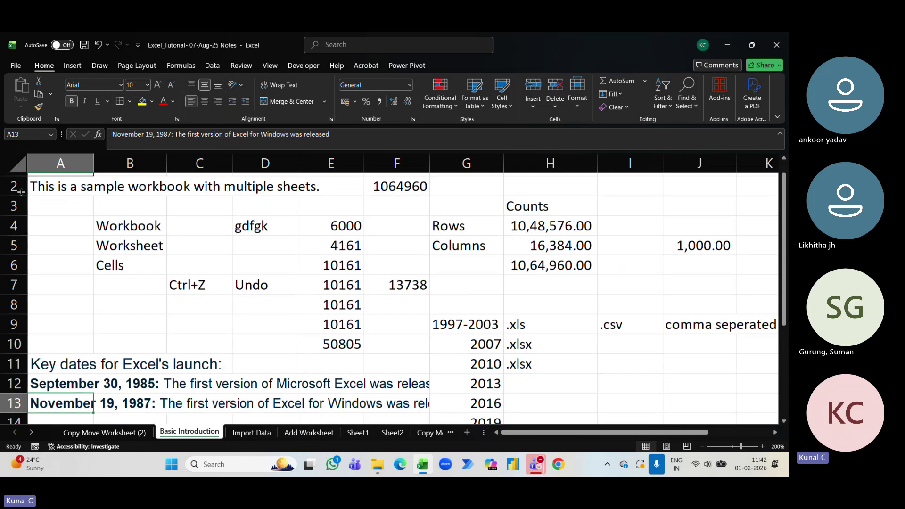
pyautogui.hotkey('ctrl', 'Down')
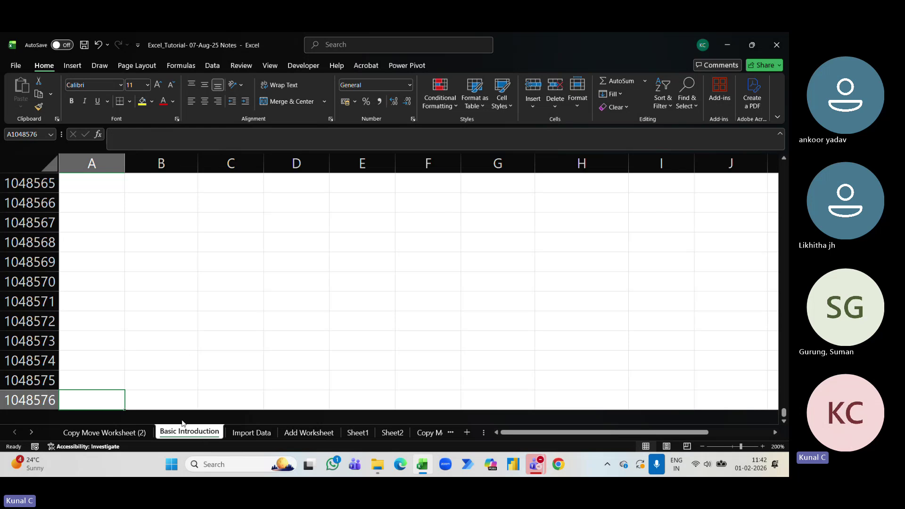
pyautogui.click(45, 398)
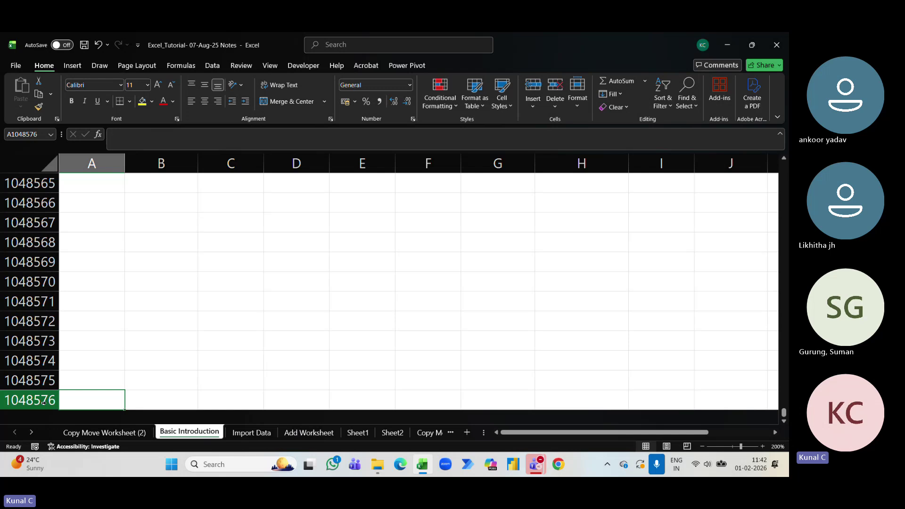
# Step: Return to A1, then jump along row 1 to the last column, XFD
pyautogui.hotkey('ctrl', 'Home')
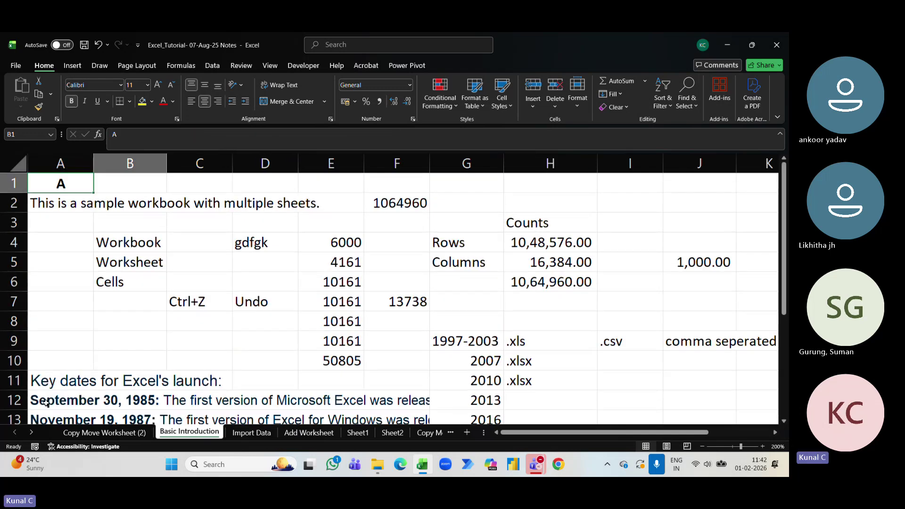
pyautogui.press('Right')
pyautogui.press('Right')
pyautogui.press('Right')
pyautogui.press('Right')
pyautogui.press('Right')
pyautogui.press('Right')
pyautogui.press('Down')
pyautogui.press('Down')
pyautogui.press('Down')
pyautogui.press('Down')
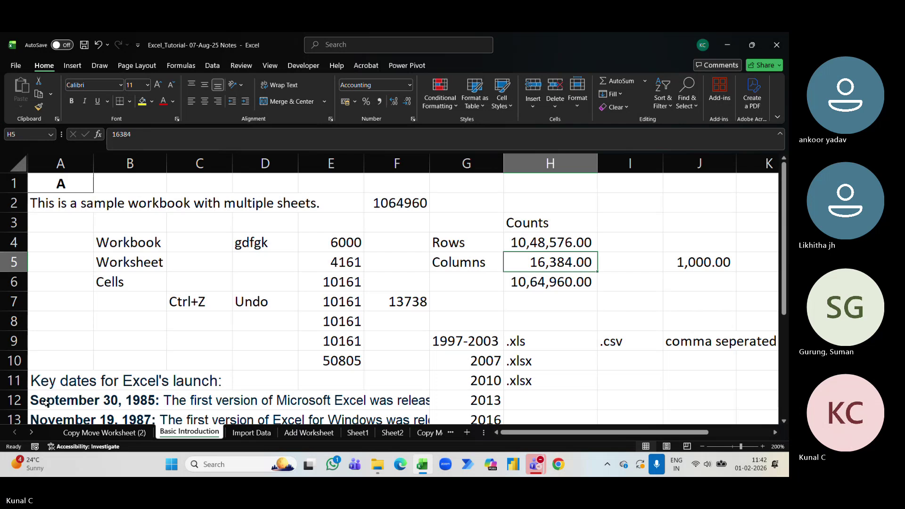
pyautogui.press('Up')
pyautogui.press('Up')
pyautogui.press('Up')
pyautogui.press('Up')
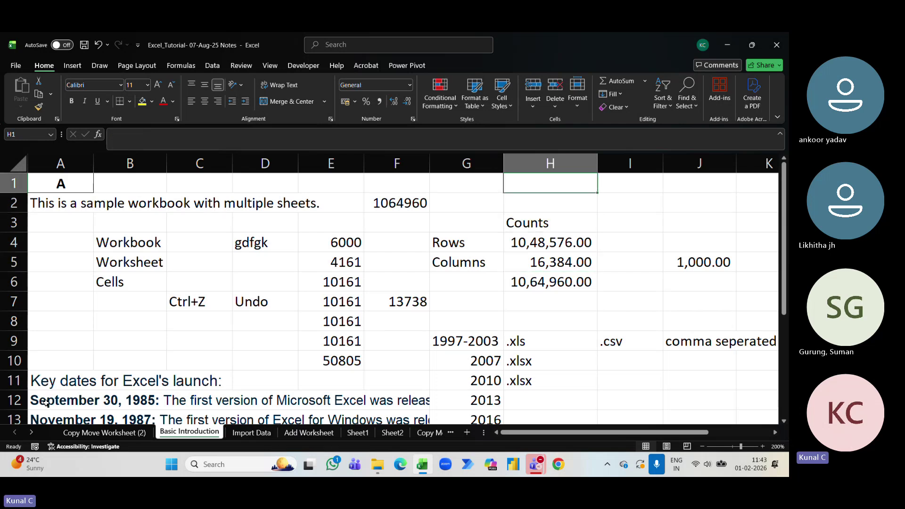
pyautogui.hotkey('ctrl', 'Right')
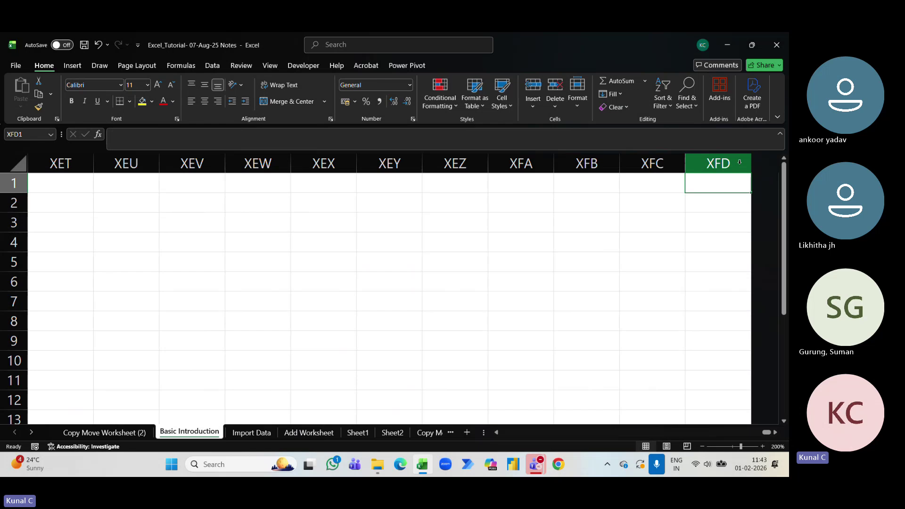
# Step: Select row 1 and fill the A from A1 across all its columns with Ctrl+R
pyautogui.hotkey('ctrl', 'Home')
pyautogui.press('Right')
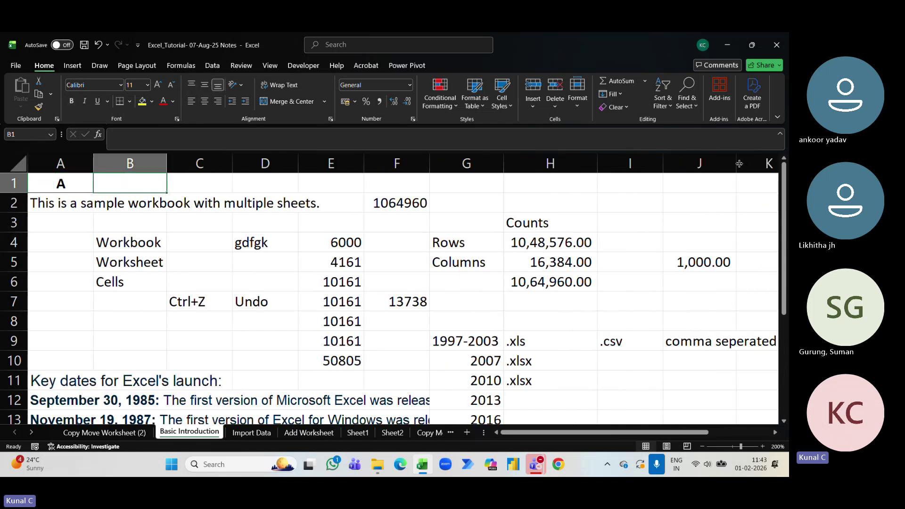
pyautogui.press('Left')
pyautogui.press('Right')
pyautogui.press('Left')
pyautogui.hotkey('shift', 'space')
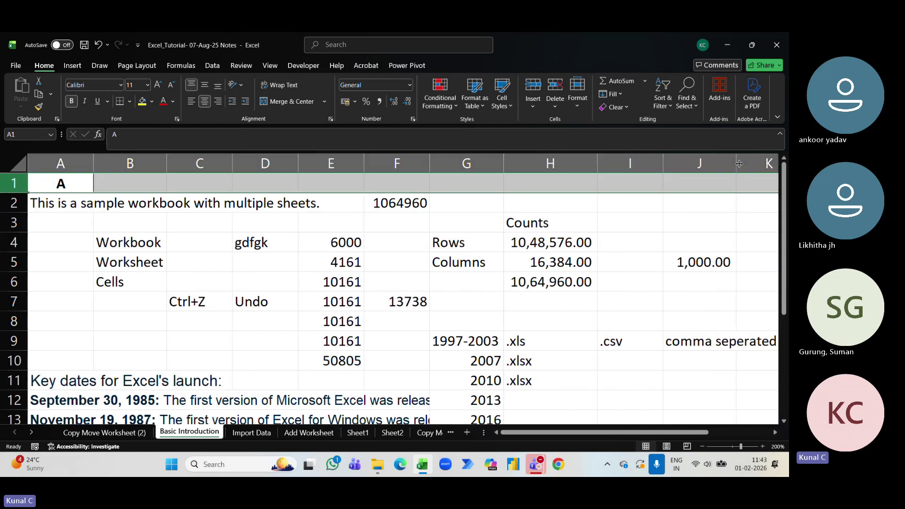
pyautogui.hotkey('ctrl', 'r')
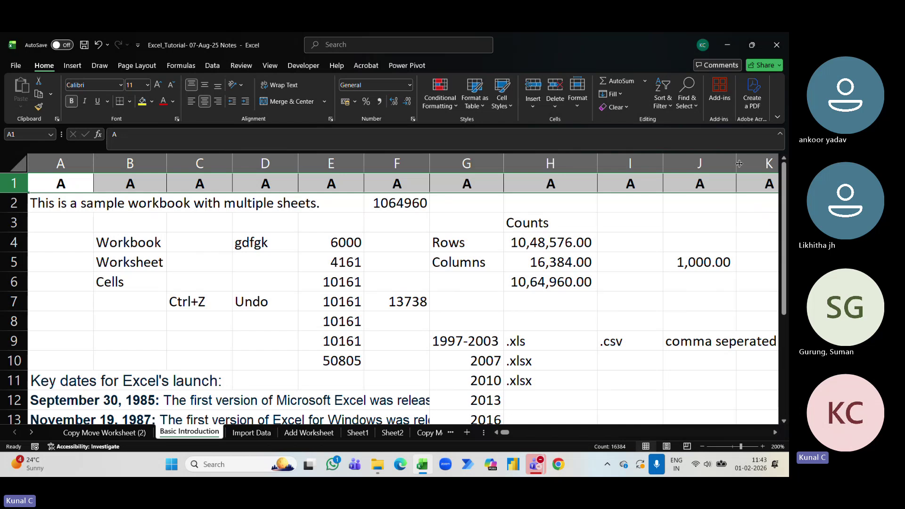
# Step: Confirm the fill reaches XFD1, then undo it so only A1 holds A
pyautogui.press('Right')
pyautogui.press('Left')
pyautogui.hotkey('shift', 'space')
pyautogui.press('Right')
pyautogui.press('Right')
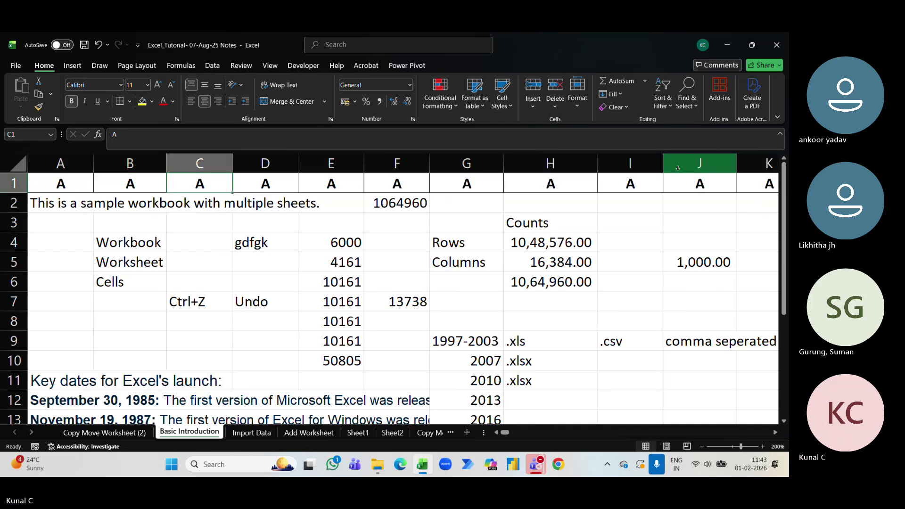
pyautogui.hotkey('ctrl', 'Right')
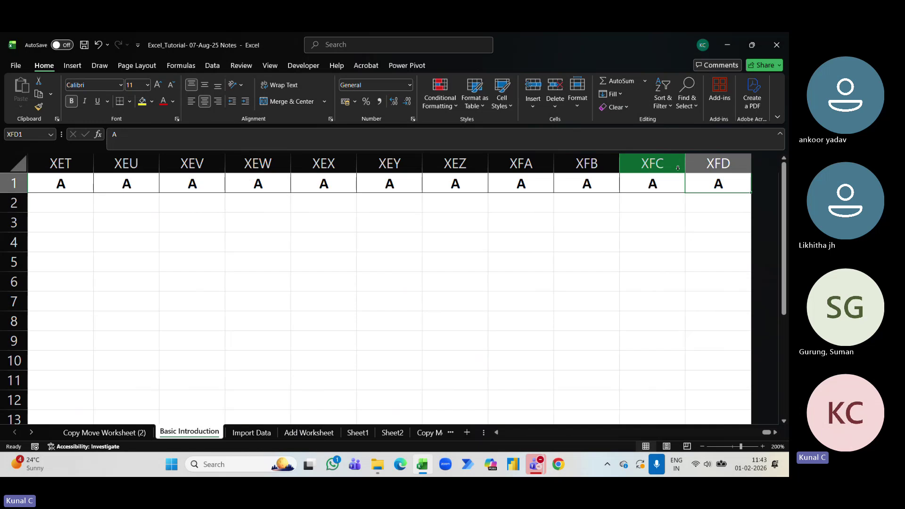
pyautogui.hotkey('shift', 'space')
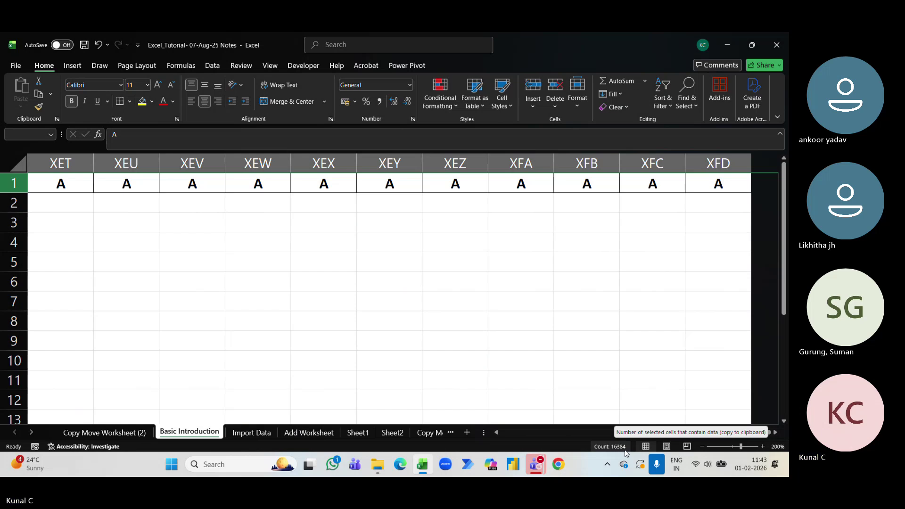
pyautogui.hotkey('ctrl', 'z')
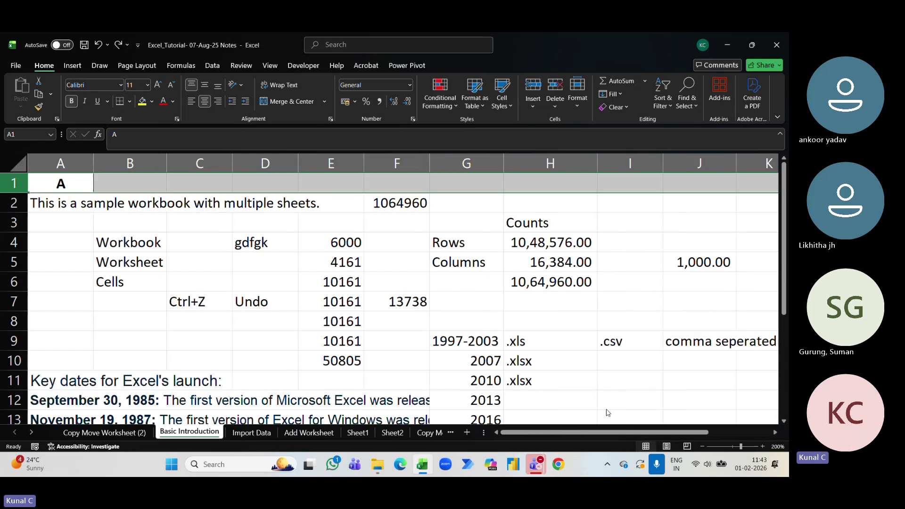
pyautogui.click(262, 184)
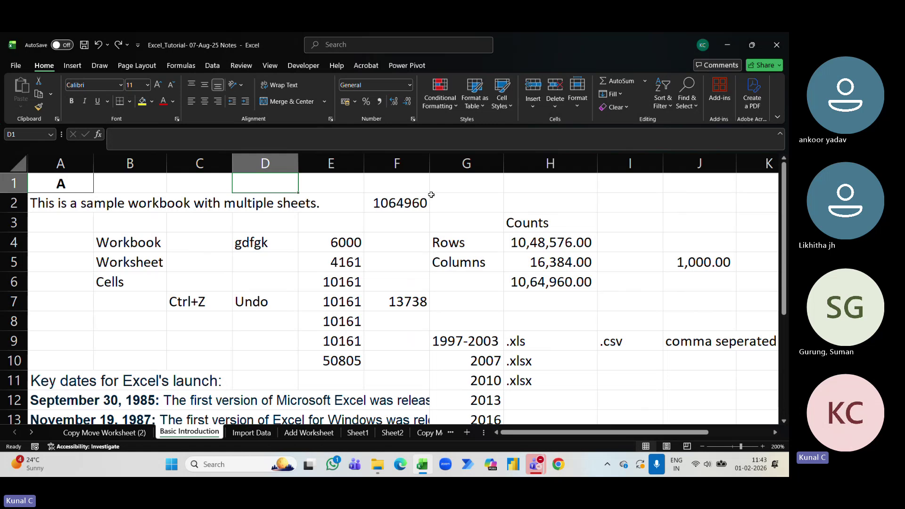
pyautogui.click(580, 245)
pyautogui.click(583, 260)
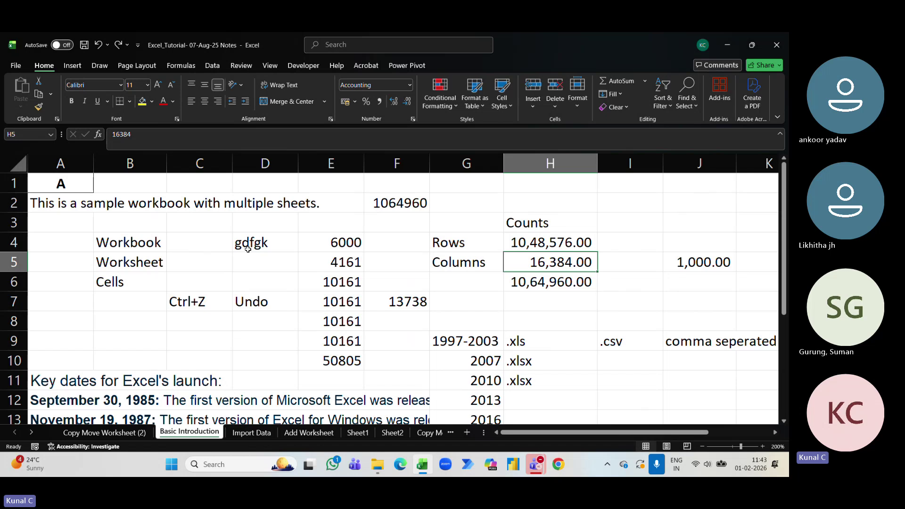
pyautogui.click(134, 244)
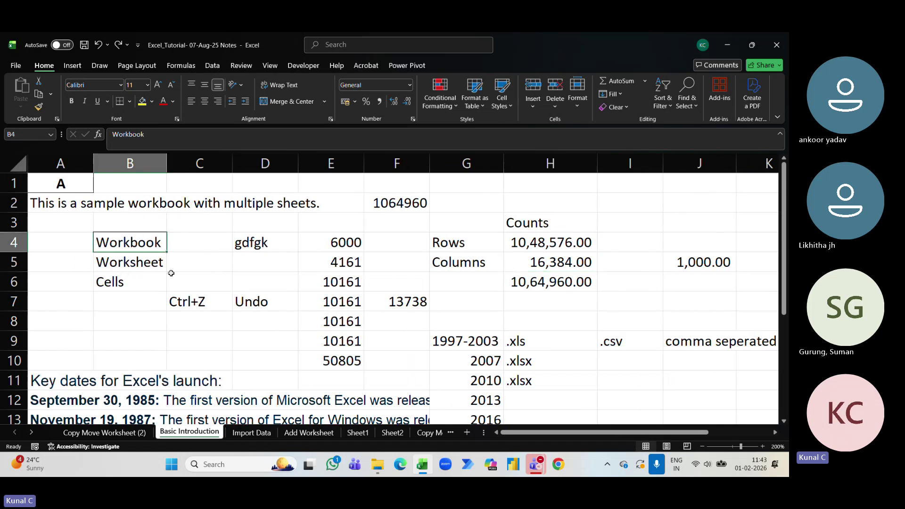
pyautogui.click(138, 267)
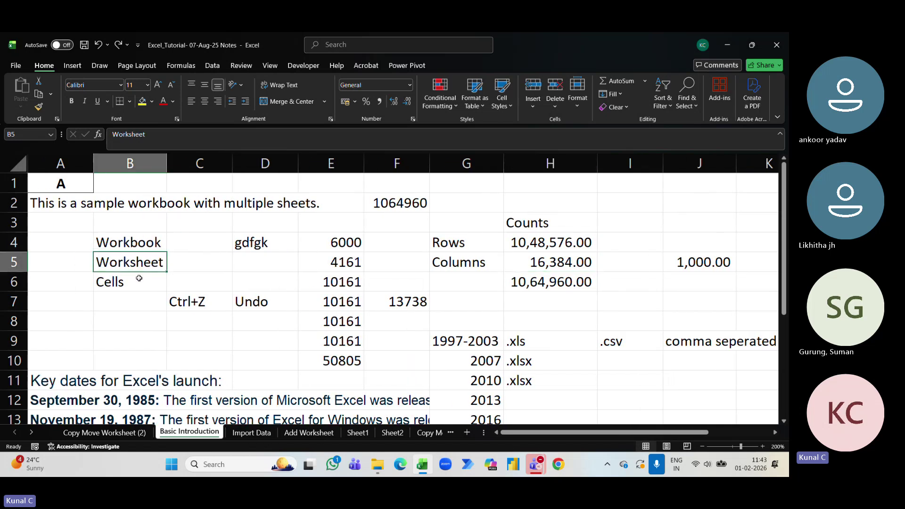
pyautogui.click(139, 278)
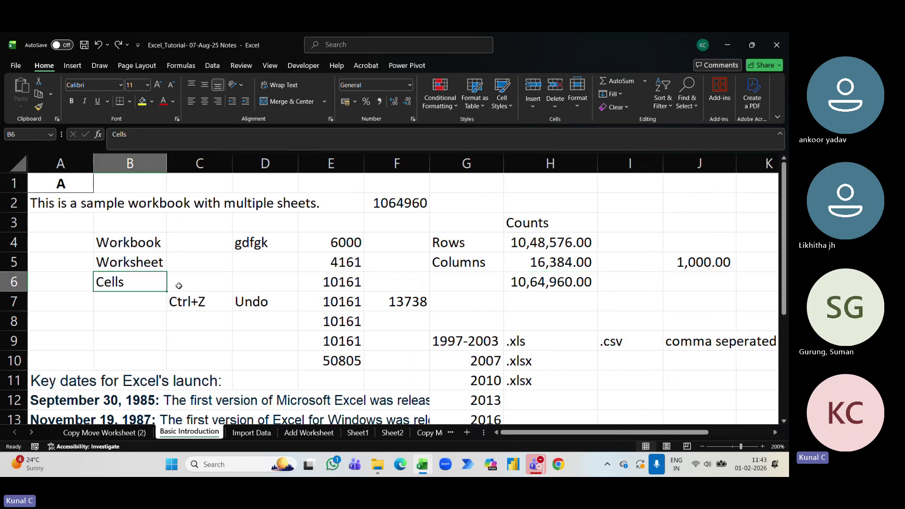
pyautogui.click(569, 242)
pyautogui.click(549, 264)
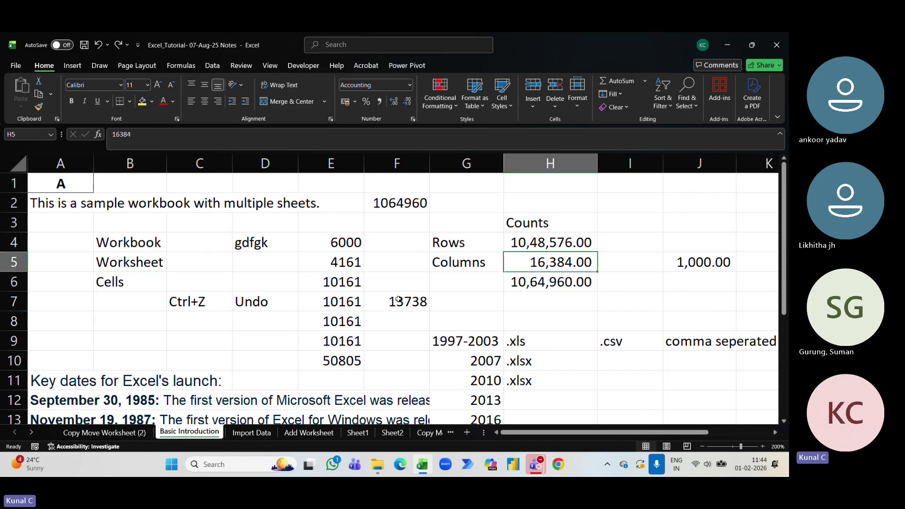
pyautogui.scroll(-1, 397, 300)
pyautogui.hscroll(1, 397, 300)
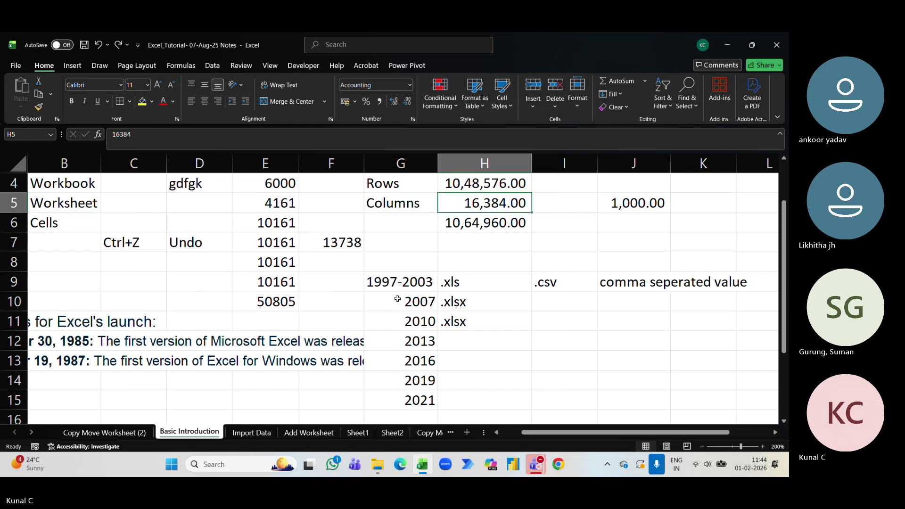
pyautogui.scroll(1, 398, 299)
pyautogui.scroll(1, 397, 299)
pyautogui.hscroll(-1, 397, 299)
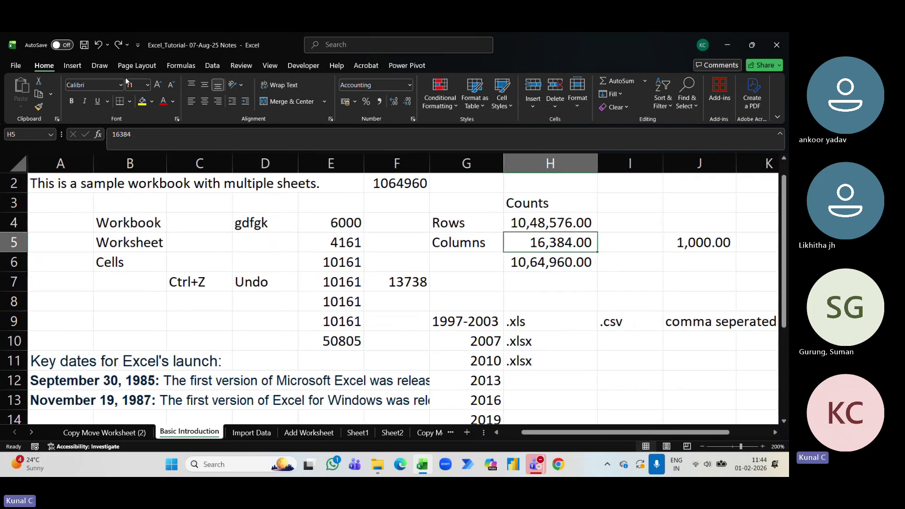
pyautogui.scroll(1, 84, 238)
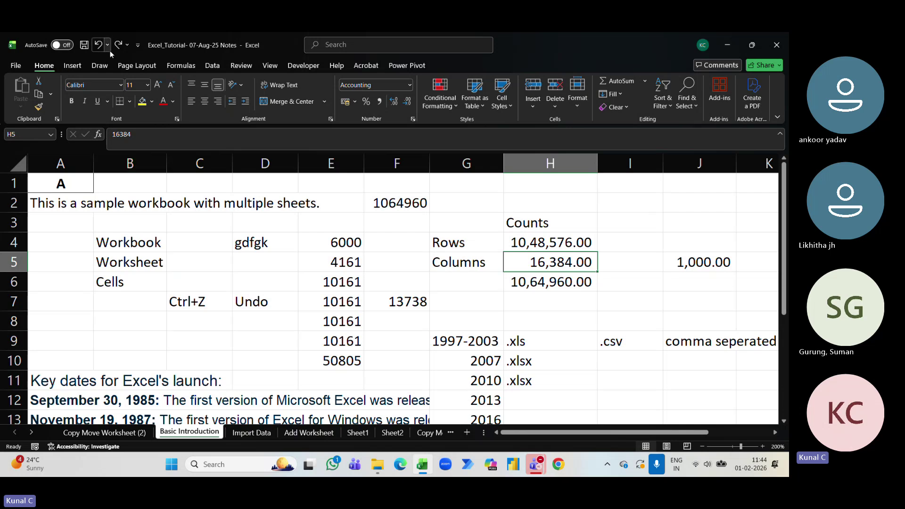
# Step: Dismiss the window menu and show the Customize Quick Access Toolbar command list
pyautogui.rightClick(290, 46)
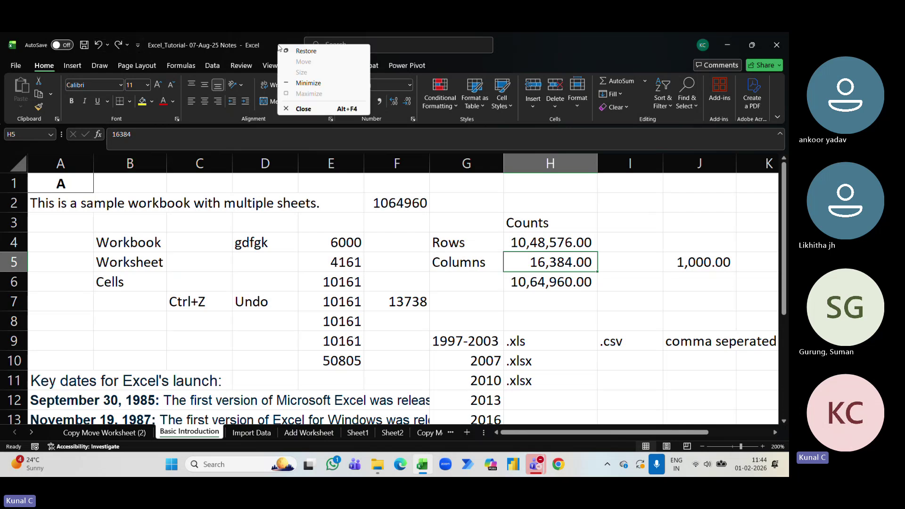
pyautogui.click(241, 56)
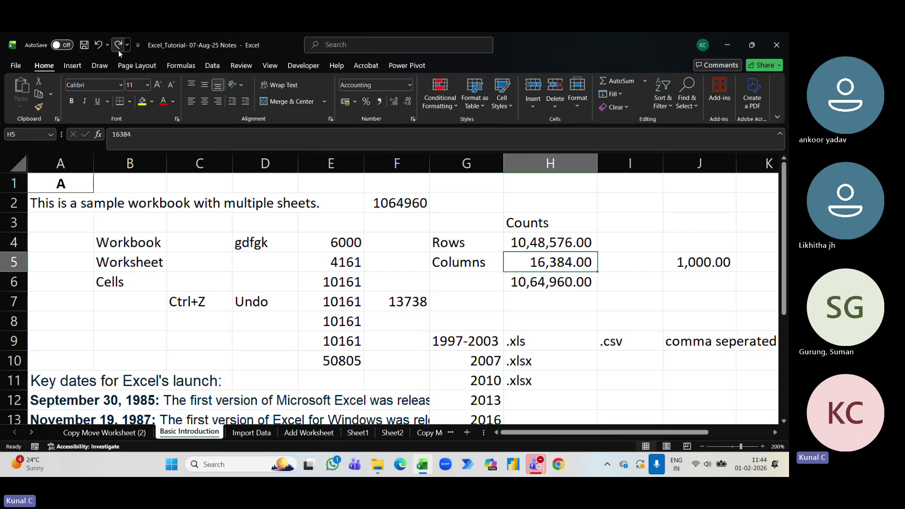
pyautogui.click(138, 46)
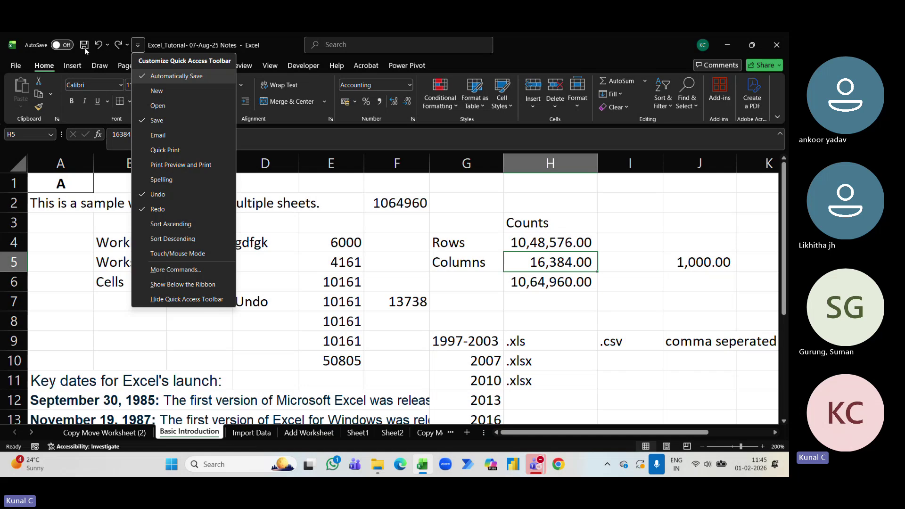
# Step: Toggle Automatically Save off and back on, then add New to the Quick Access Toolbar
pyautogui.click(144, 77)
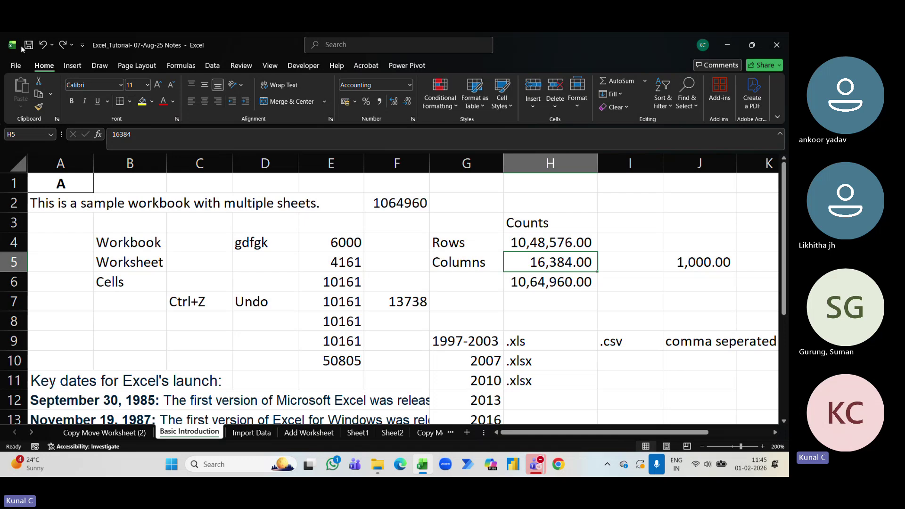
pyautogui.click(83, 46)
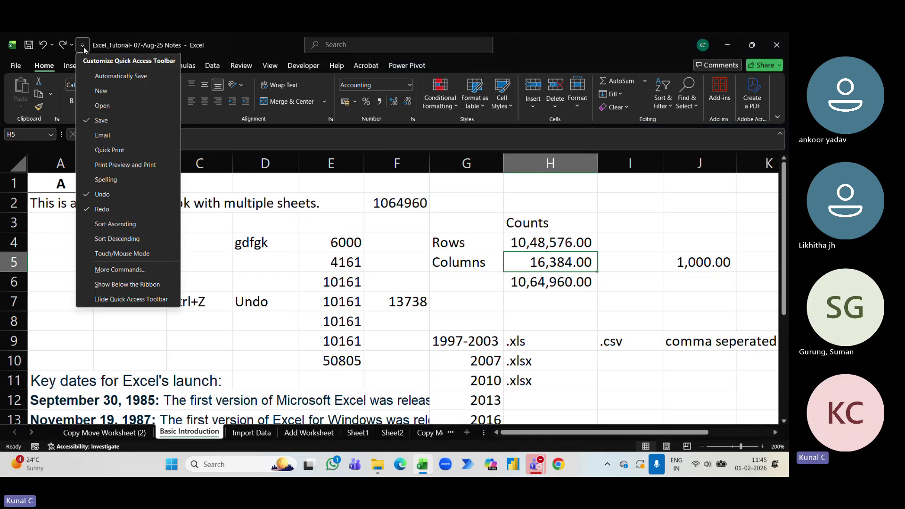
pyautogui.click(89, 76)
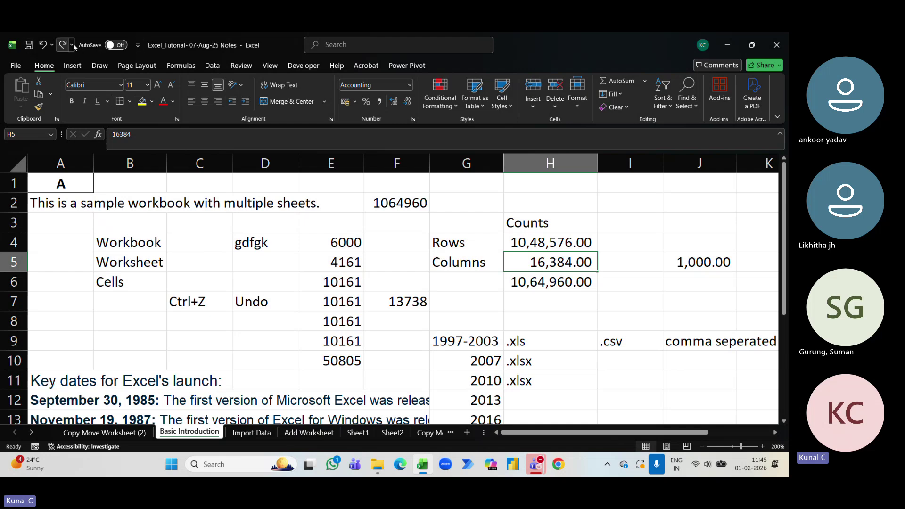
pyautogui.click(138, 45)
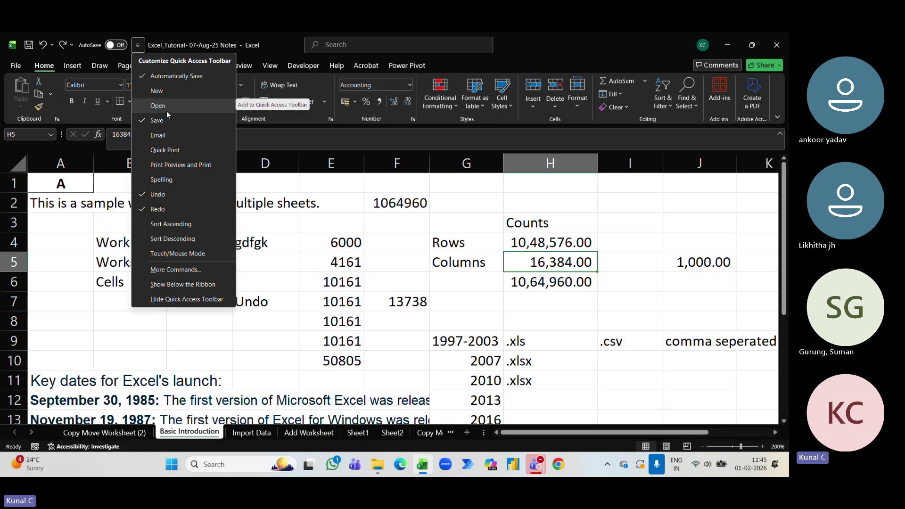
pyautogui.click(137, 91)
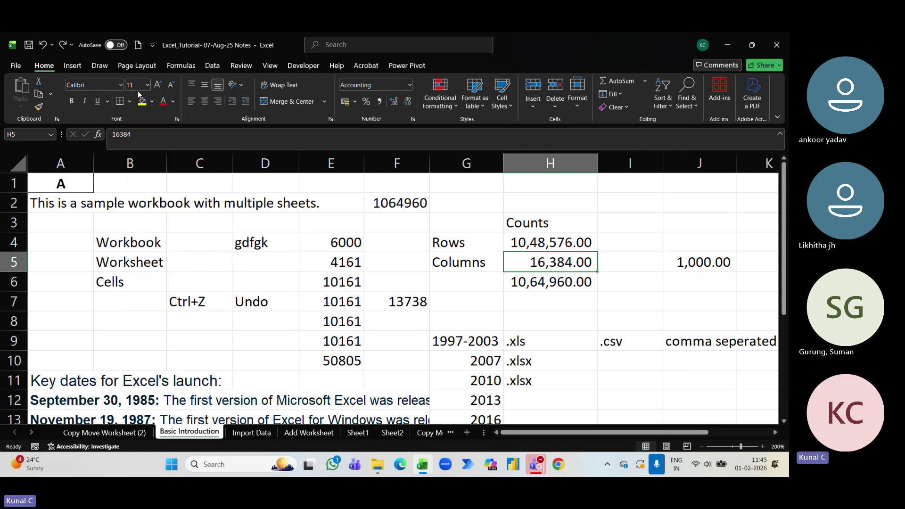
# Step: Create three new blank workbooks, Book1, Book2 and Book3
pyautogui.click(138, 47)
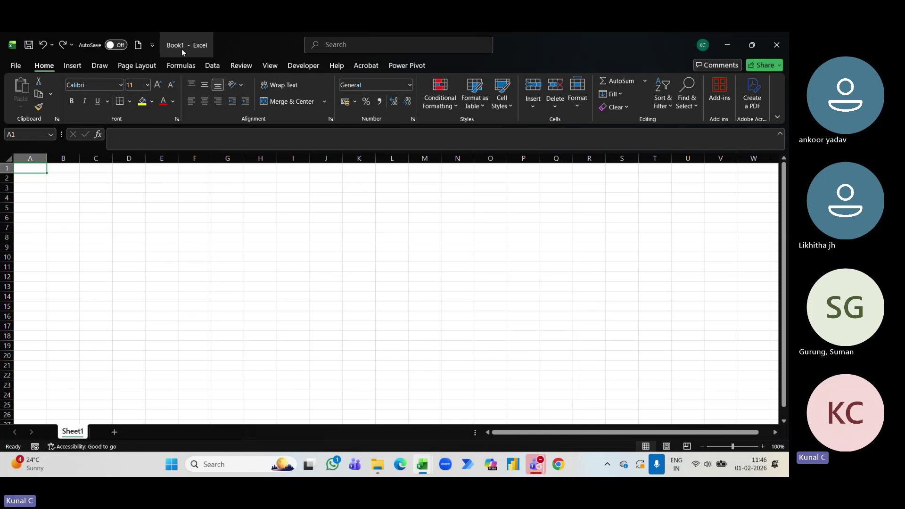
pyautogui.click(22, 67)
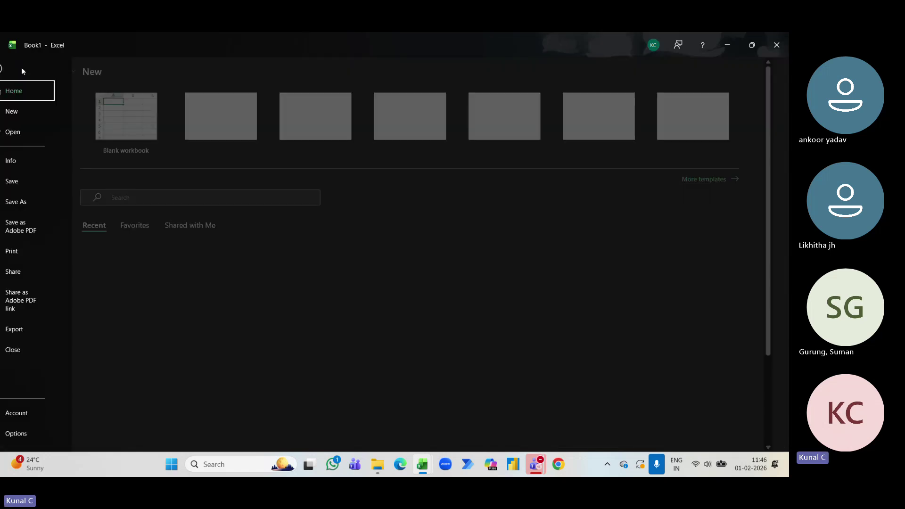
pyautogui.click(151, 137)
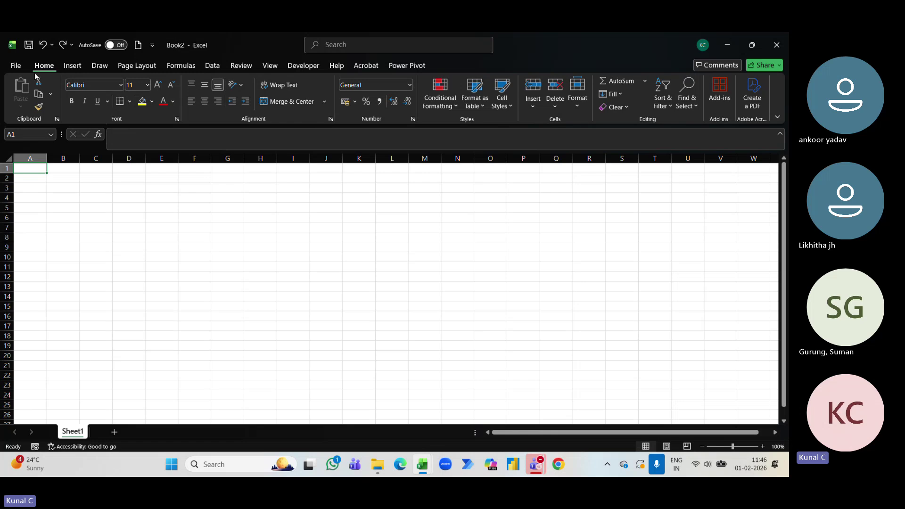
pyautogui.click(16, 69)
pyautogui.click(143, 141)
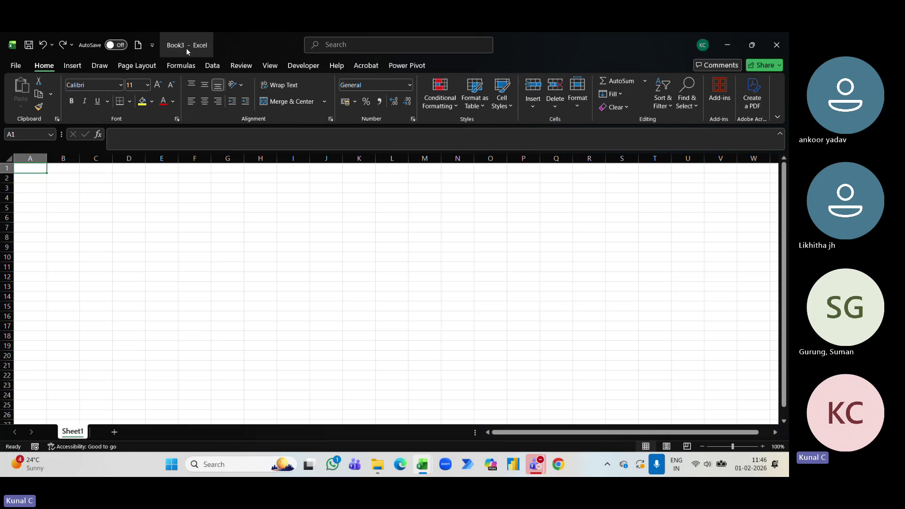
# Step: Cancel saving Book3, then close Book3, Book2 and Book1 to return to Excel_Tutorial
pyautogui.hotkey('ctrl', 's')
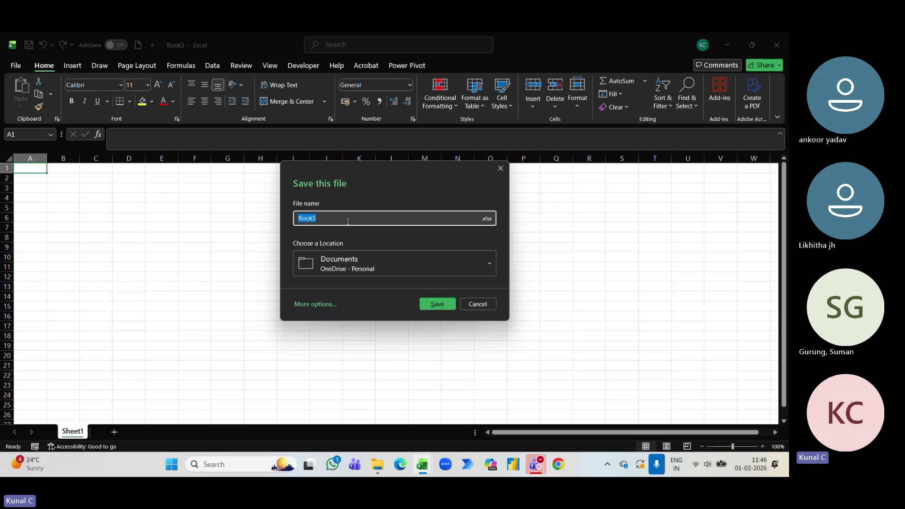
pyautogui.click(472, 305)
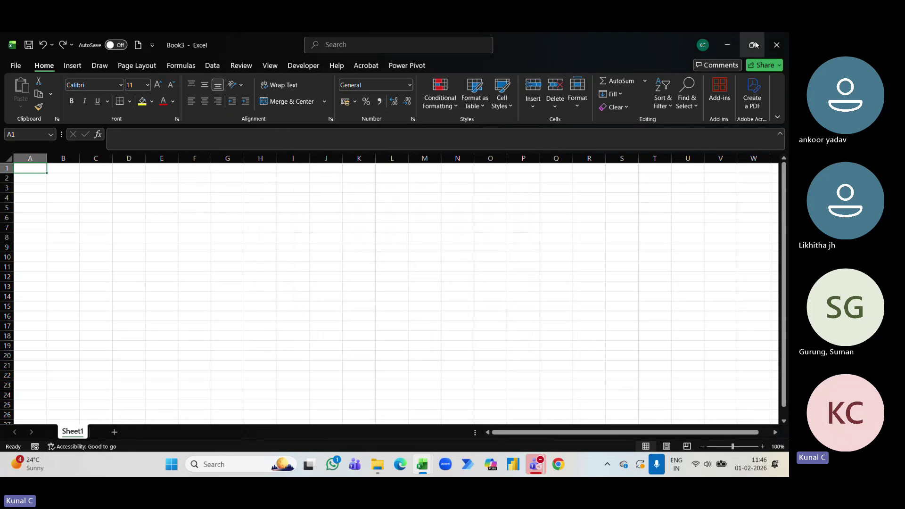
pyautogui.click(777, 45)
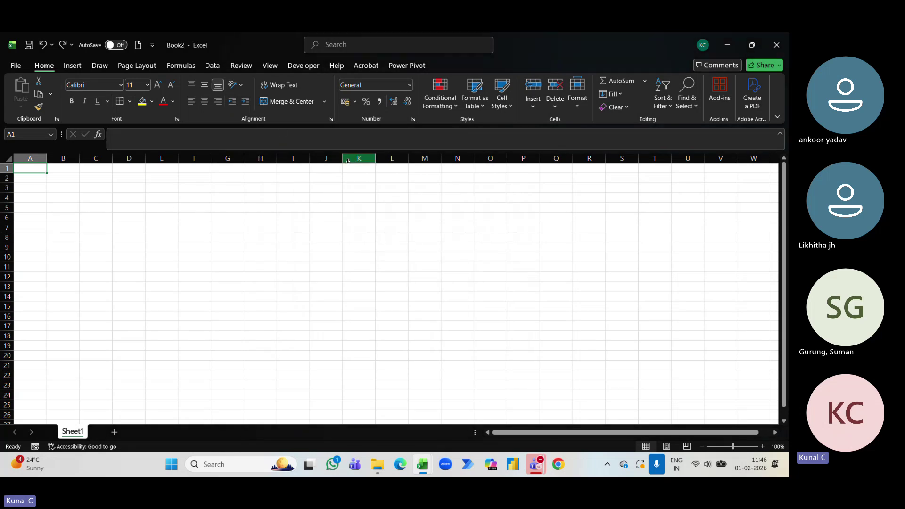
pyautogui.click(777, 45)
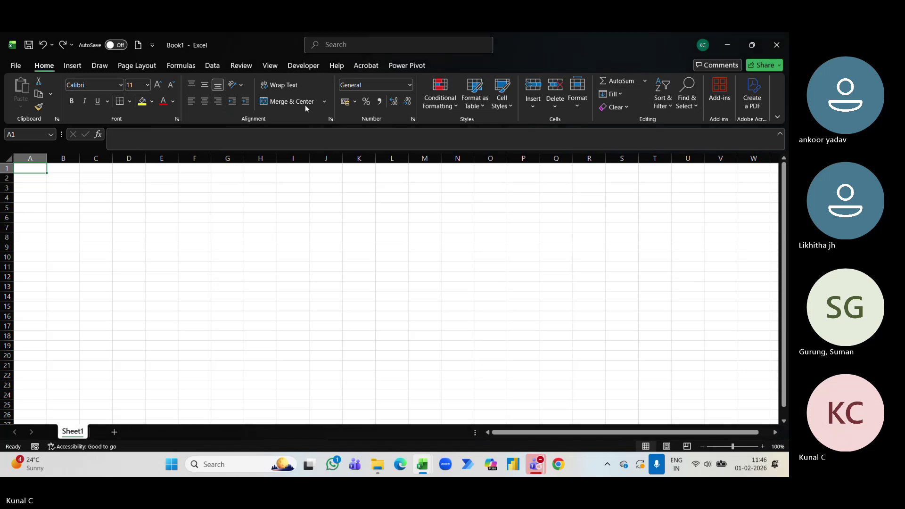
pyautogui.click(777, 45)
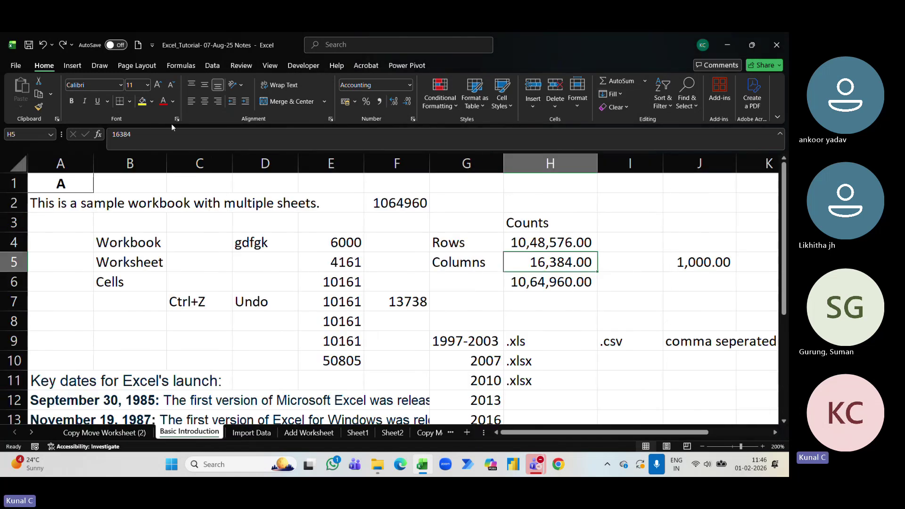
# Step: Remove Save, Undo and Redo from the Quick Access Toolbar
pyautogui.click(151, 46)
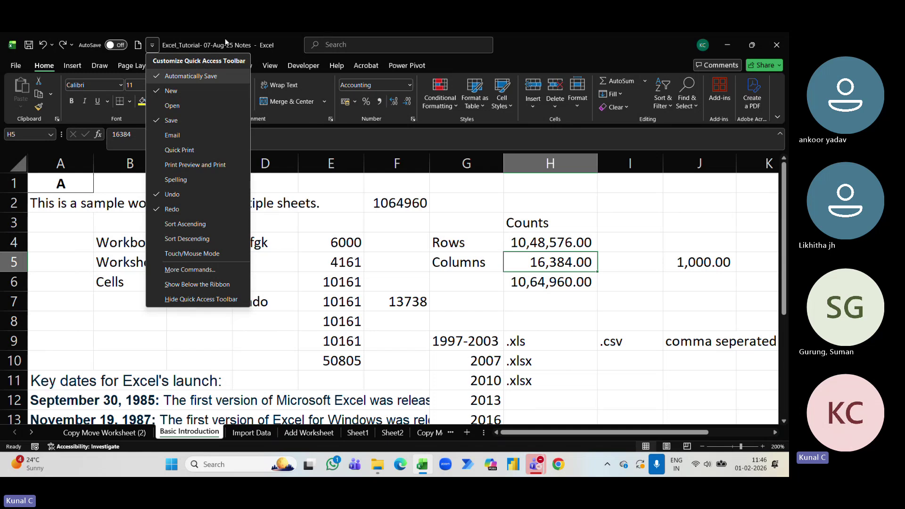
pyautogui.click(564, 37)
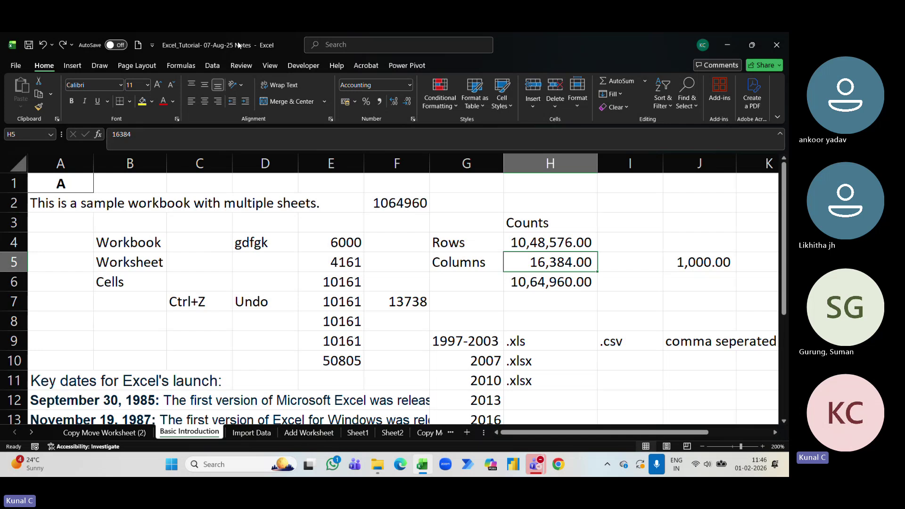
pyautogui.click(153, 46)
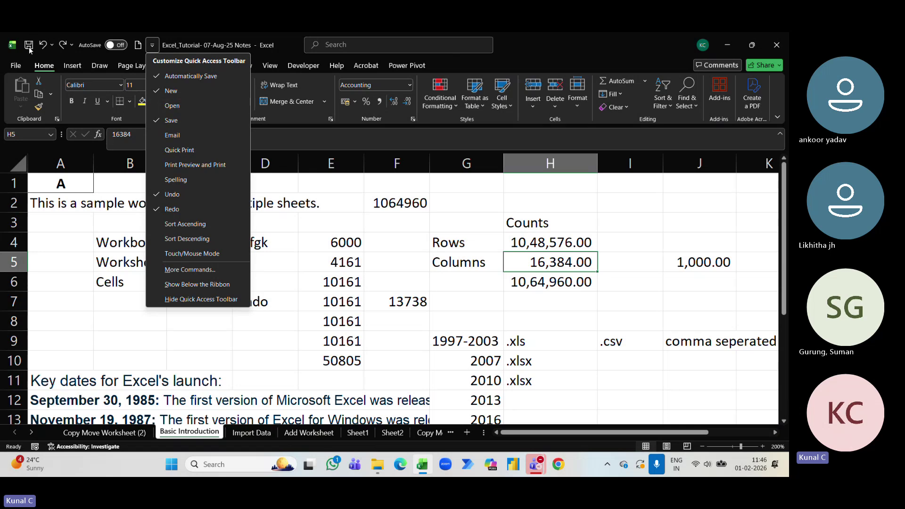
pyautogui.click(165, 121)
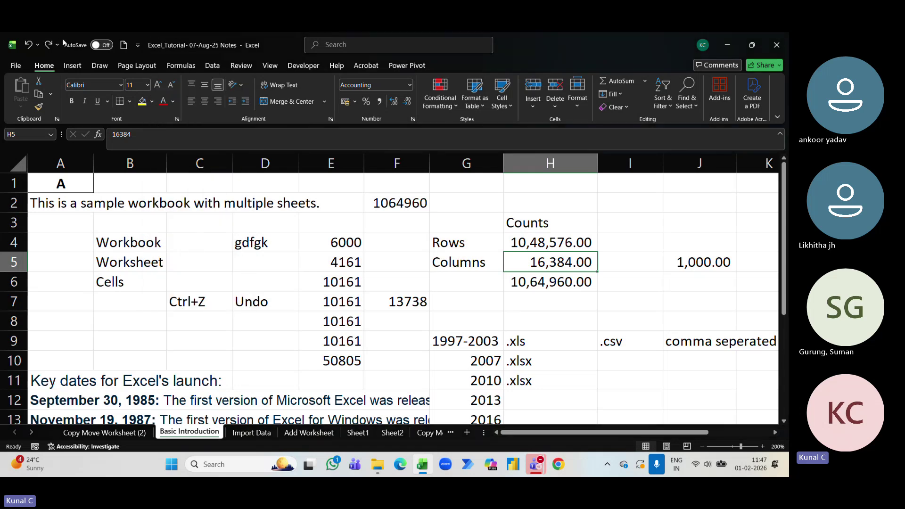
pyautogui.click(138, 44)
pyautogui.click(158, 194)
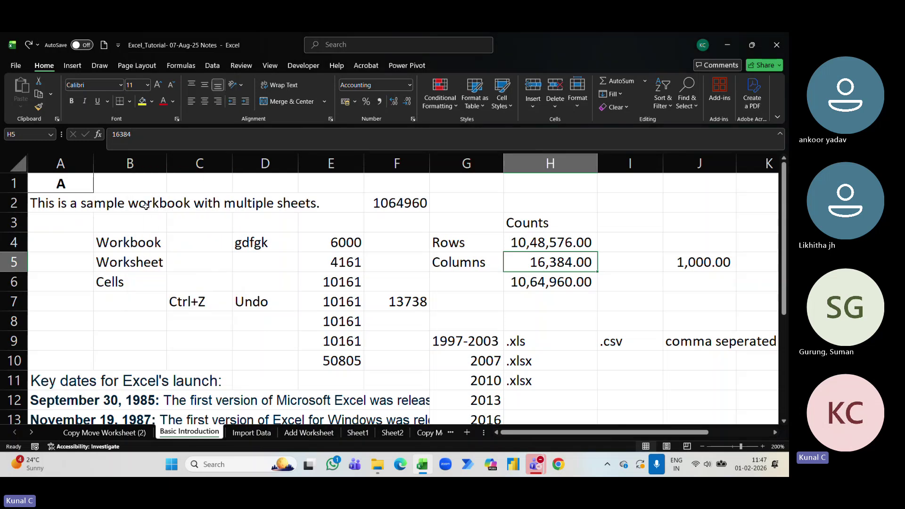
pyautogui.click(118, 45)
pyautogui.click(138, 209)
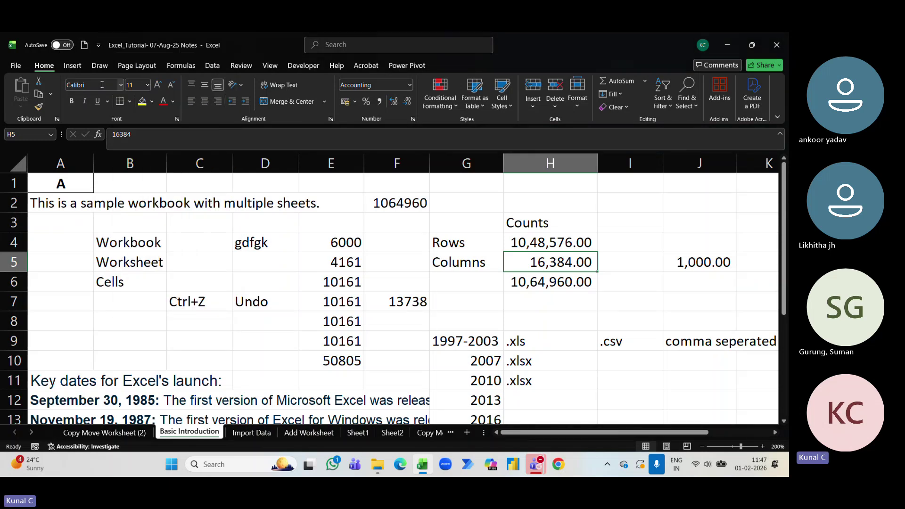
# Step: Put Save, Undo and Redo back on the Quick Access Toolbar
pyautogui.click(98, 45)
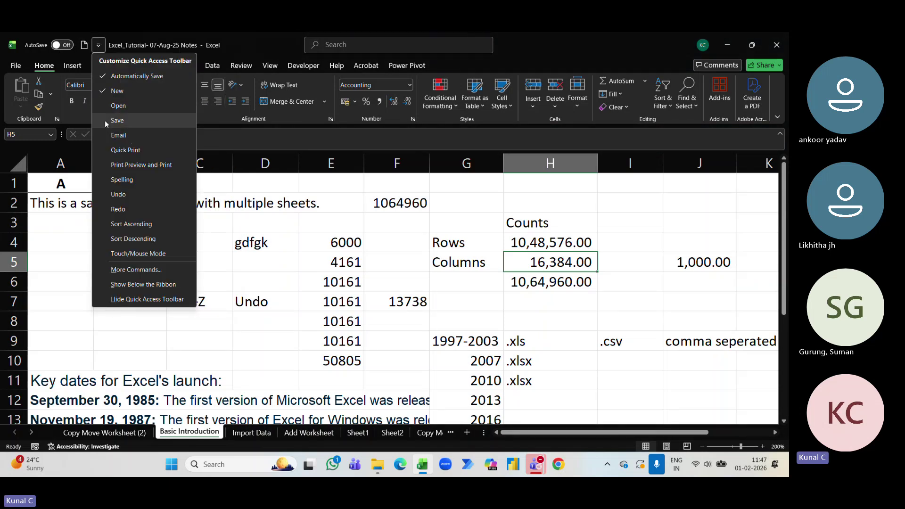
pyautogui.click(98, 122)
pyautogui.click(114, 45)
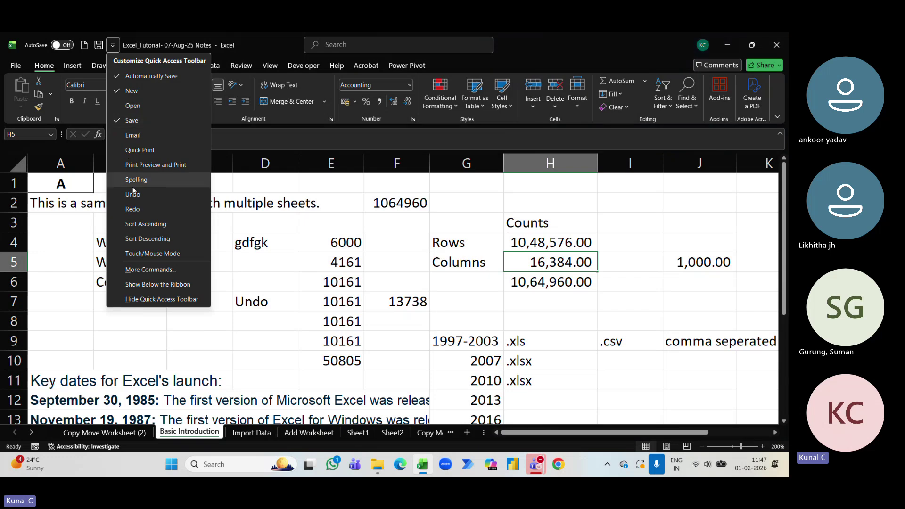
pyautogui.click(116, 195)
pyautogui.click(133, 46)
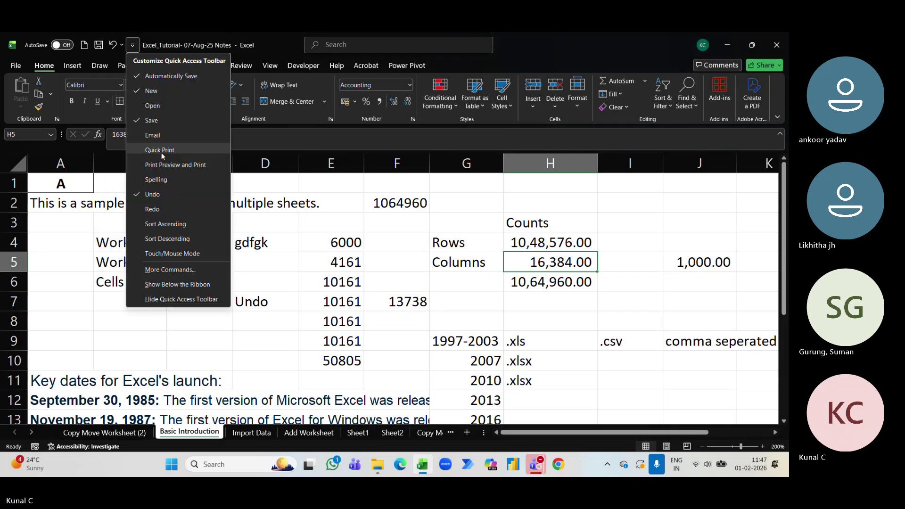
pyautogui.click(135, 209)
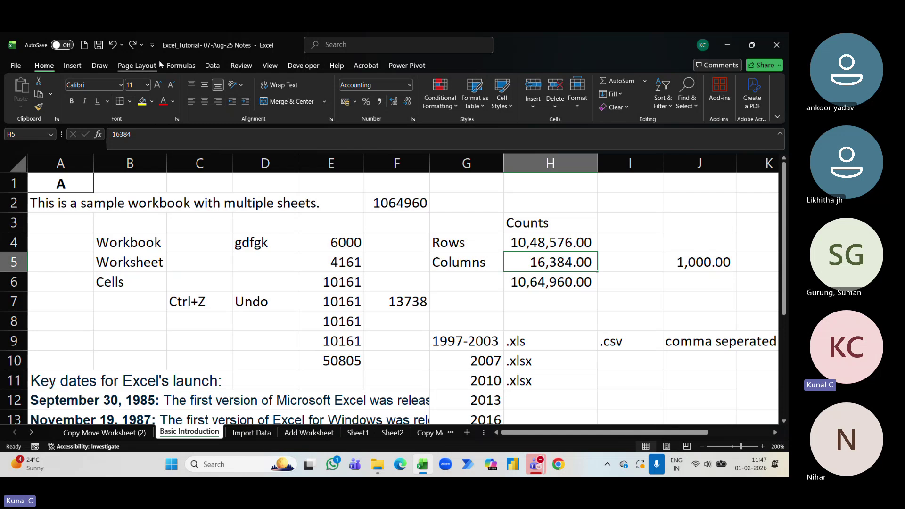
# Step: Untick New in the Customize Quick Access Toolbar list
pyautogui.click(151, 45)
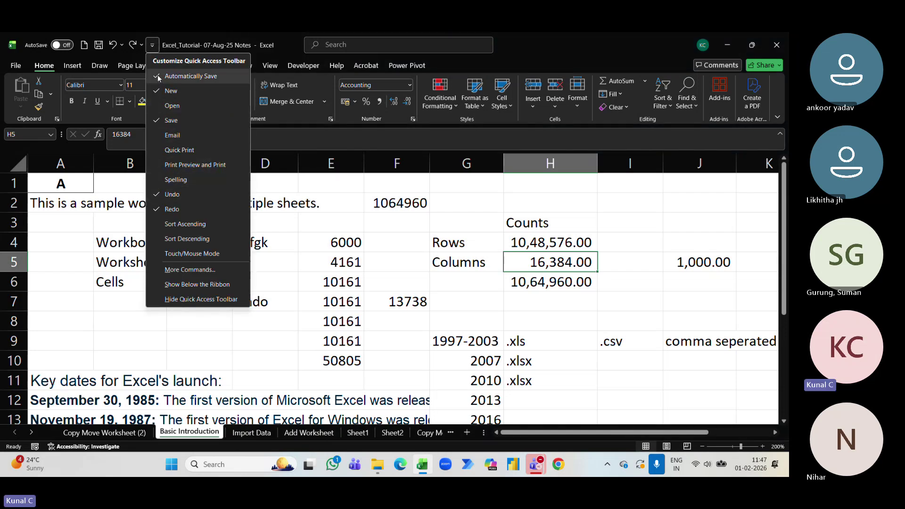
pyautogui.click(158, 92)
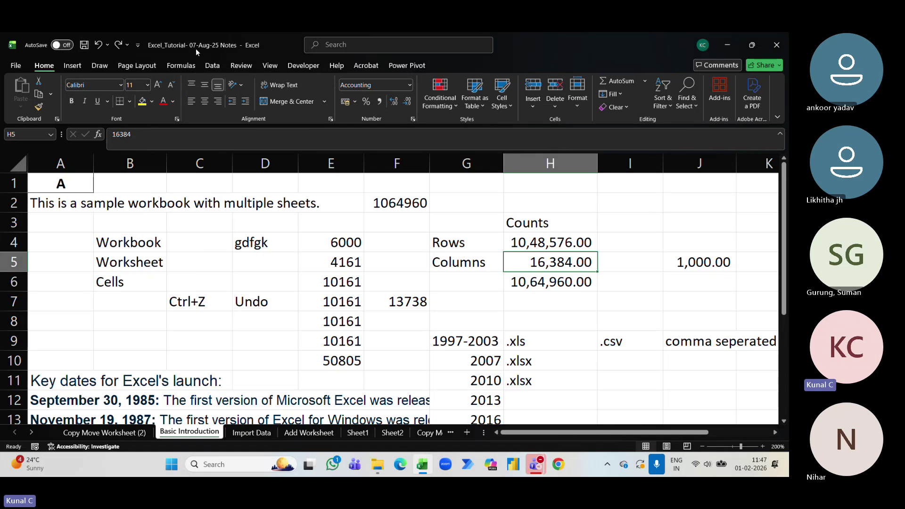
pyautogui.click(137, 45)
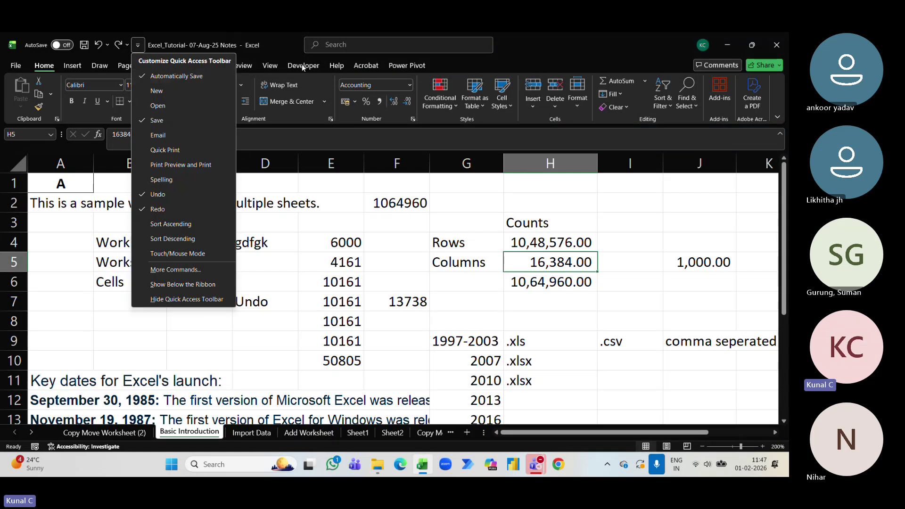
pyautogui.click(146, 46)
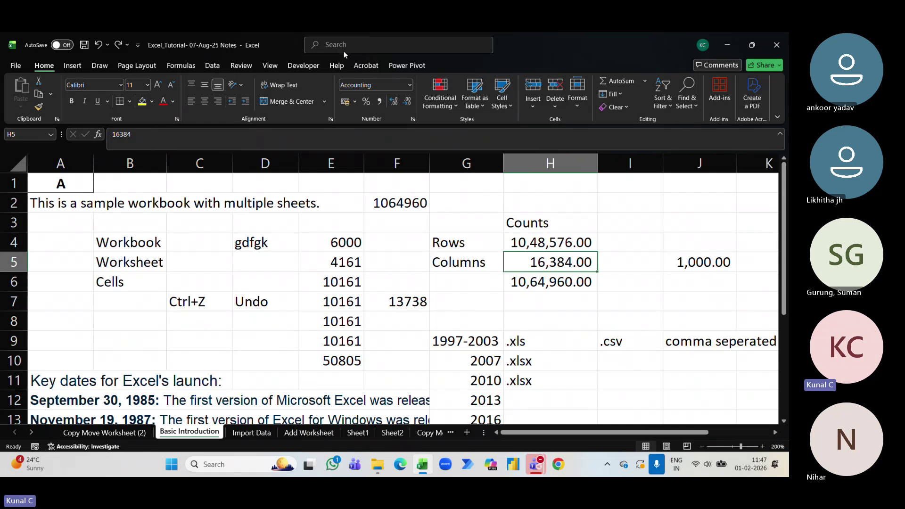
pyautogui.click(326, 45)
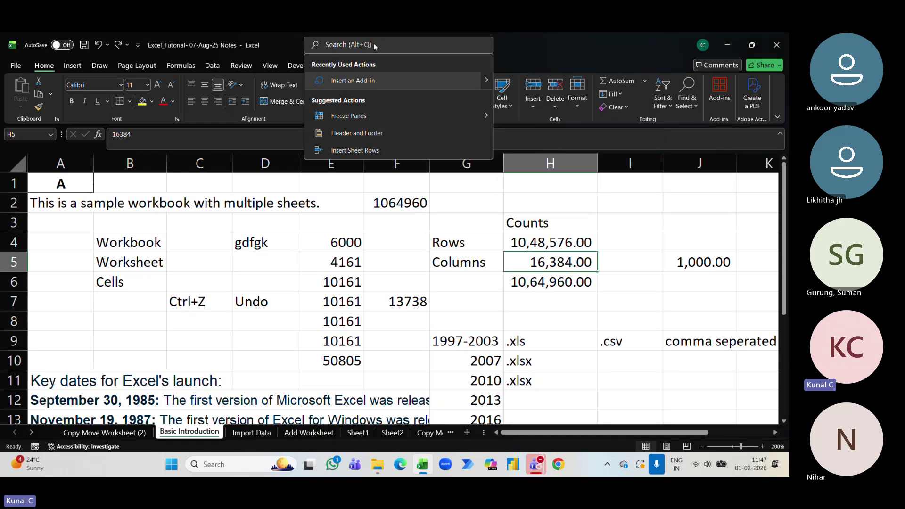
pyautogui.click(575, 46)
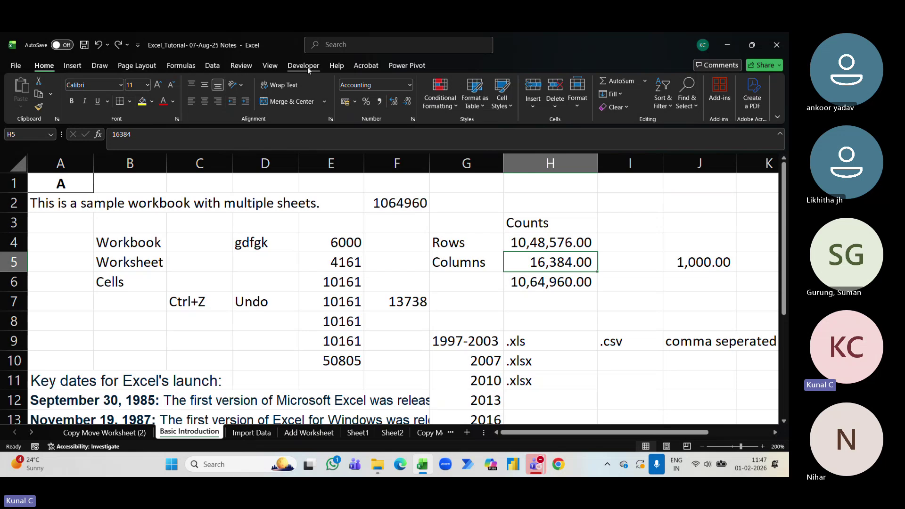
pyautogui.click(376, 49)
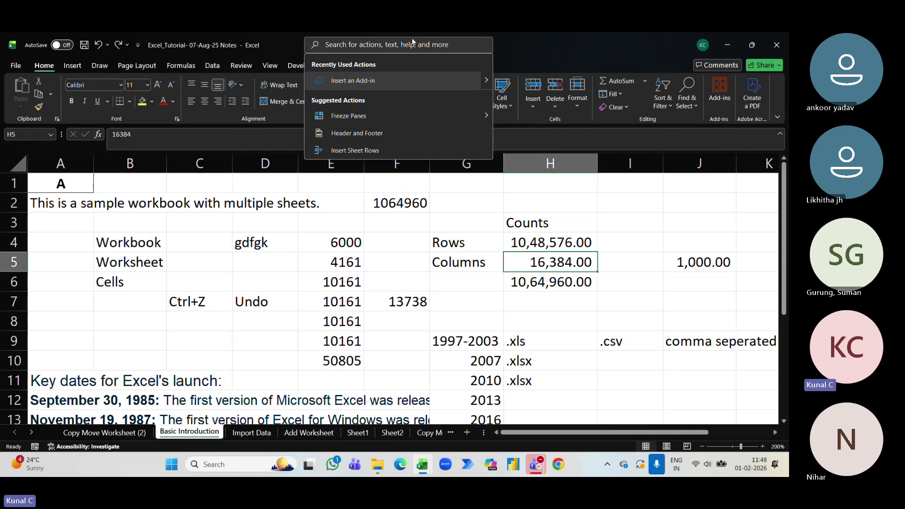
pyautogui.write('macr')
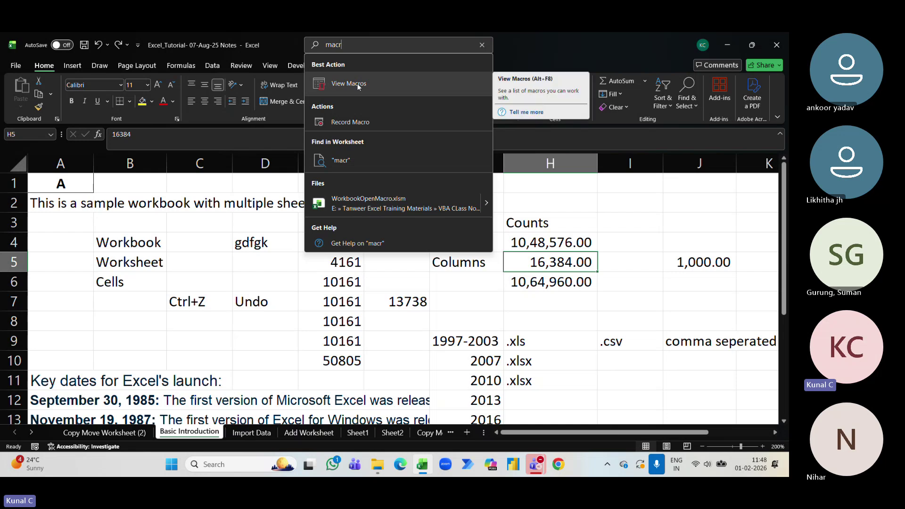
pyautogui.press('BackSpace')
pyautogui.press('BackSpace')
pyautogui.press('BackSpace')
pyautogui.press('BackSpace')
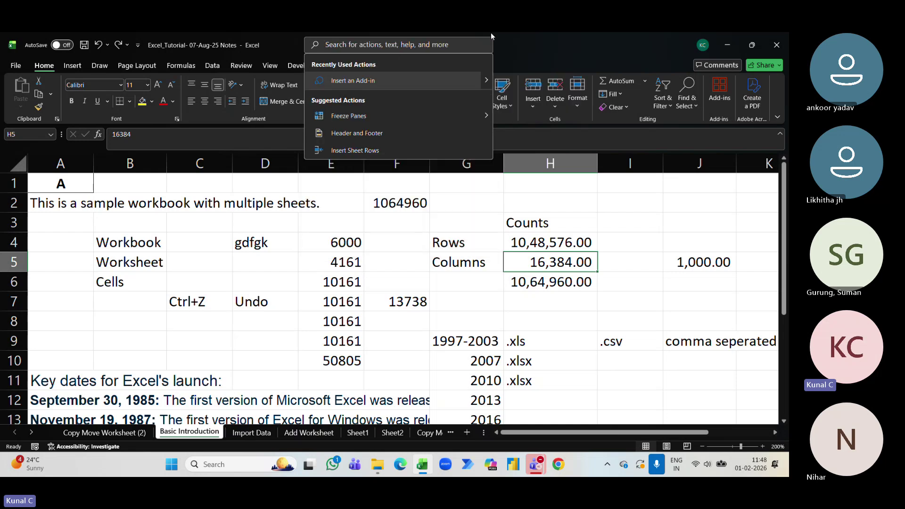
pyautogui.click(527, 44)
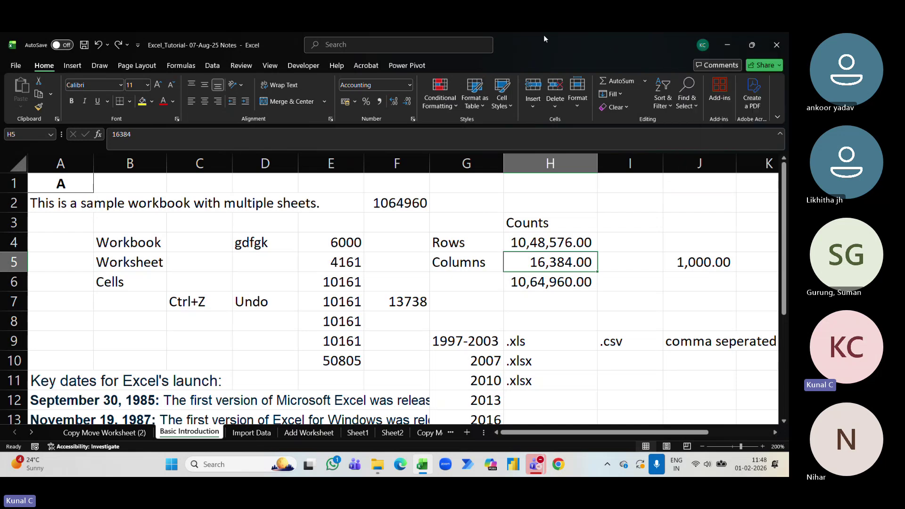
# Step: Tick New and then Open in the Customize Quick Access Toolbar list
pyautogui.click(138, 45)
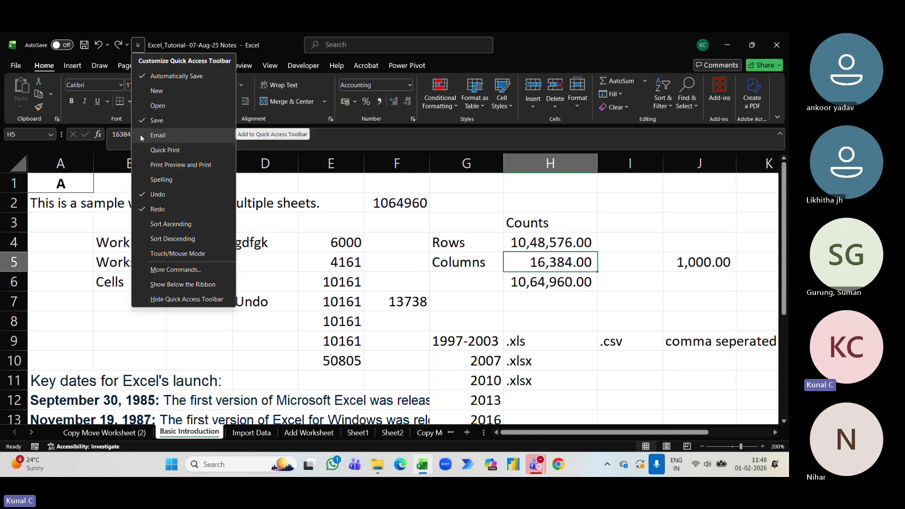
pyautogui.click(144, 91)
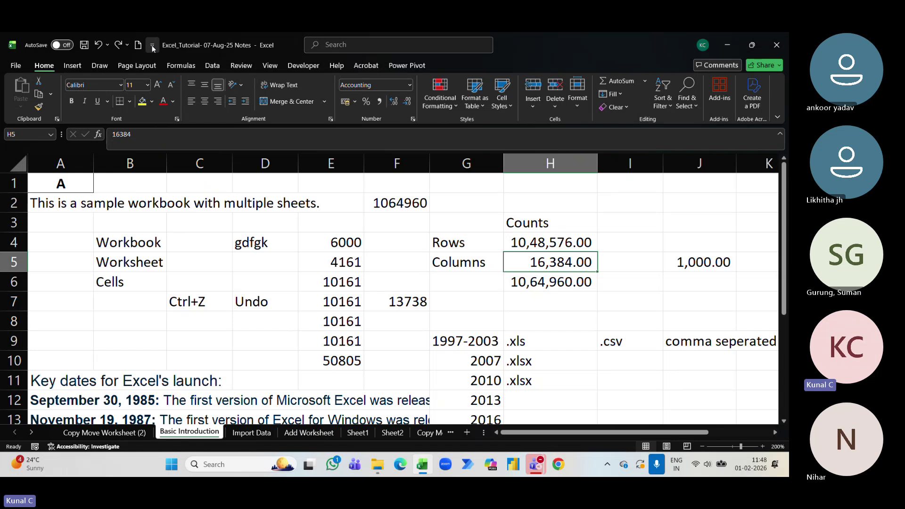
pyautogui.click(151, 45)
pyautogui.click(153, 108)
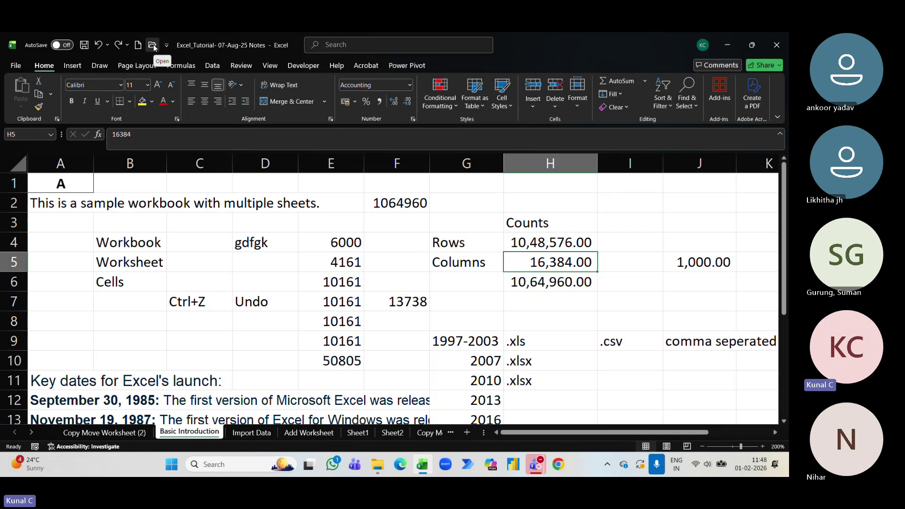
pyautogui.click(163, 45)
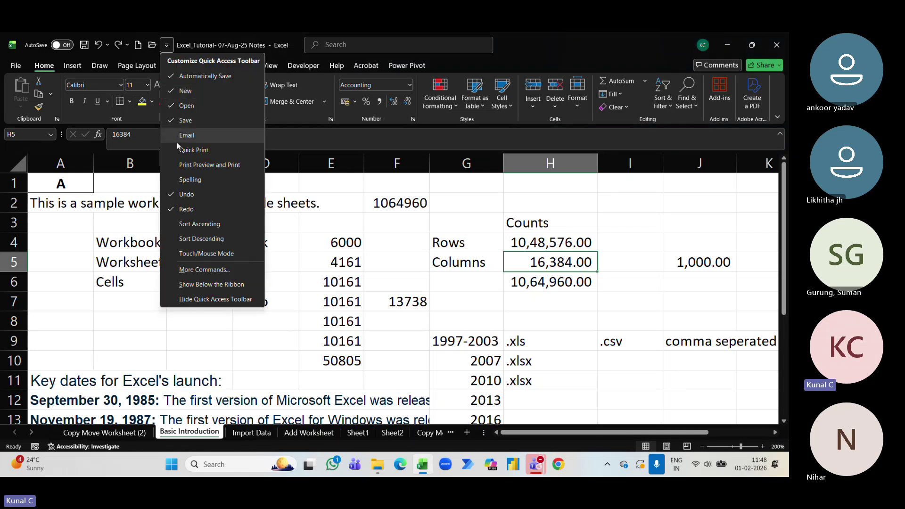
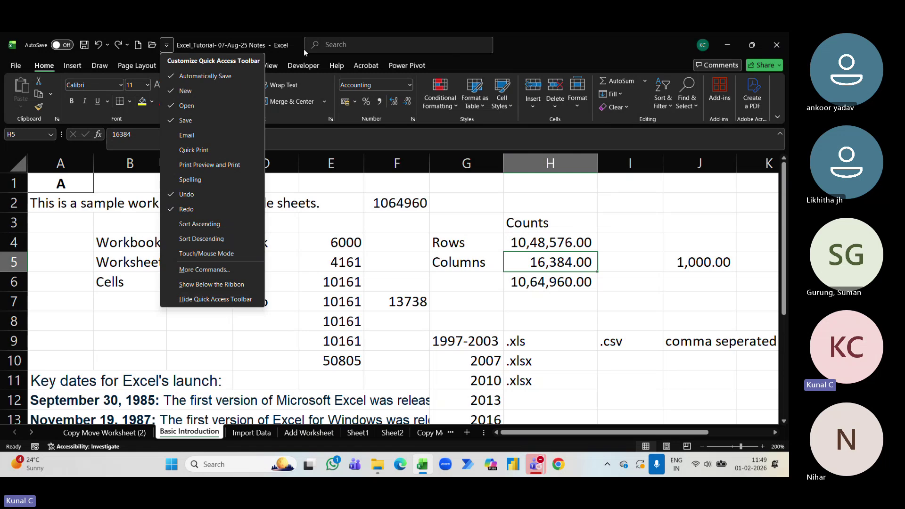
# Step: Close the Customize Quick Access Toolbar list, leaving its options unchanged
pyautogui.click(166, 45)
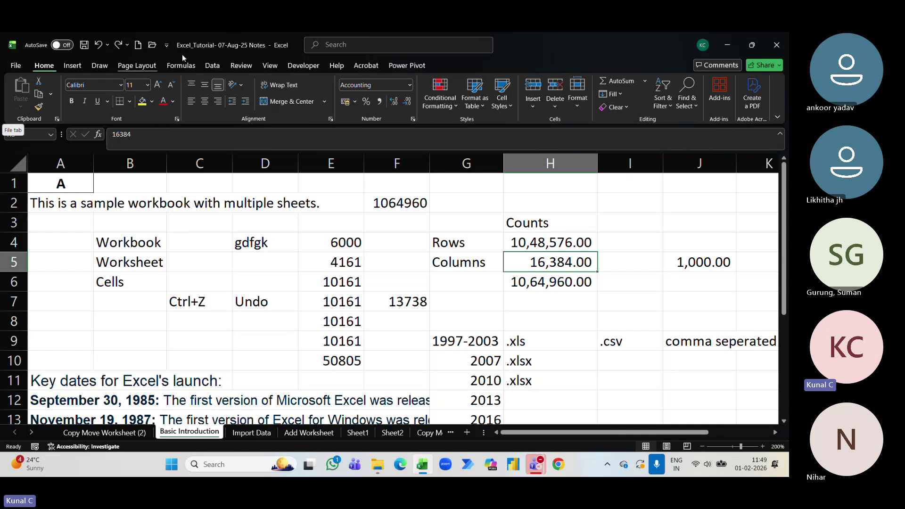
pyautogui.click(72, 66)
pyautogui.click(101, 68)
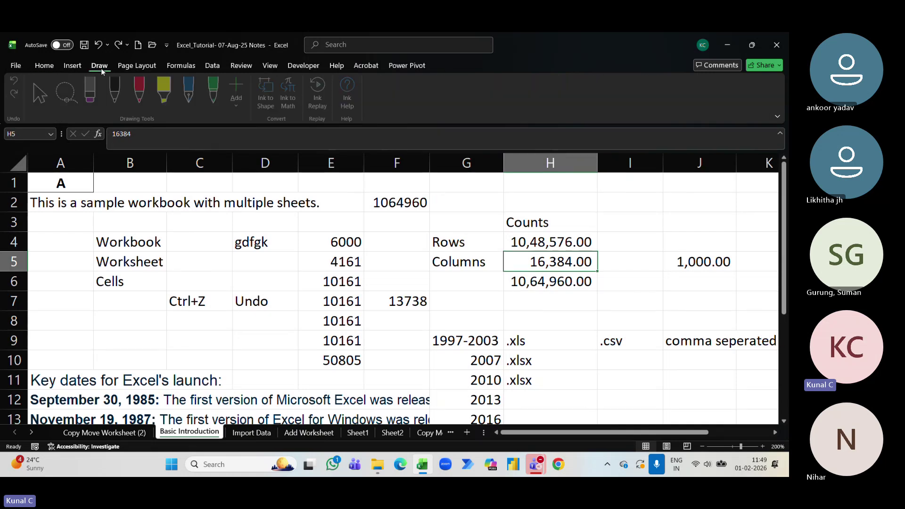
pyautogui.click(135, 66)
pyautogui.click(178, 67)
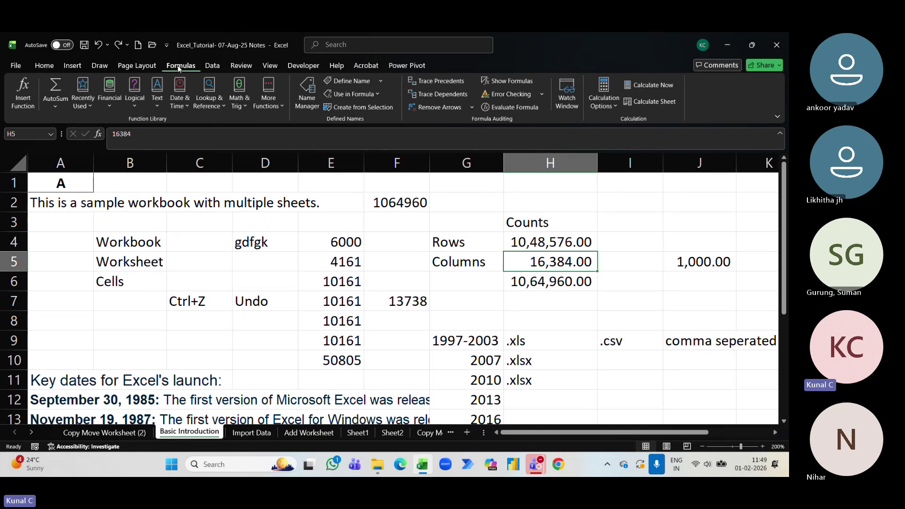
pyautogui.click(218, 64)
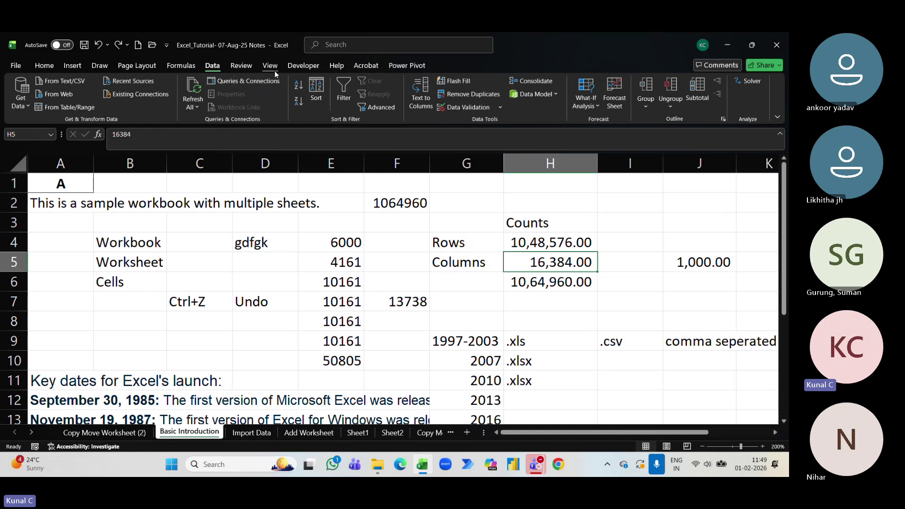
pyautogui.click(235, 67)
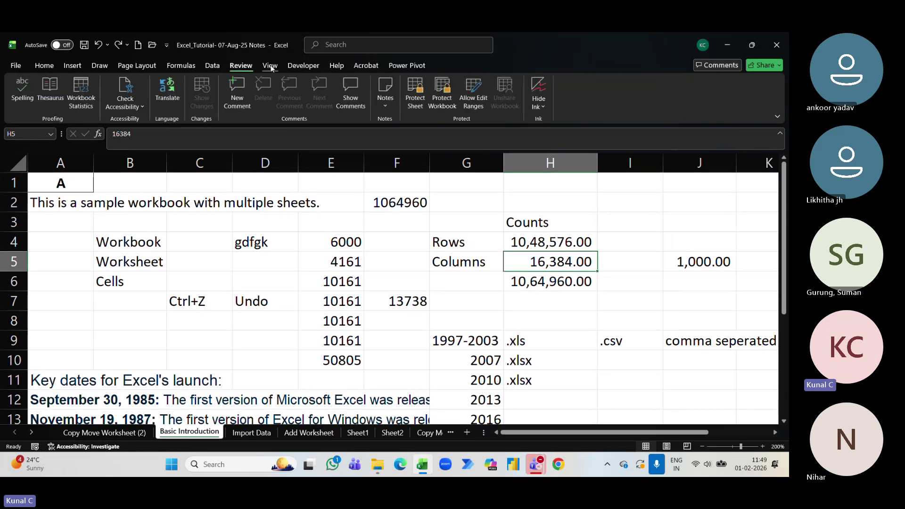
pyautogui.click(270, 66)
pyautogui.click(304, 67)
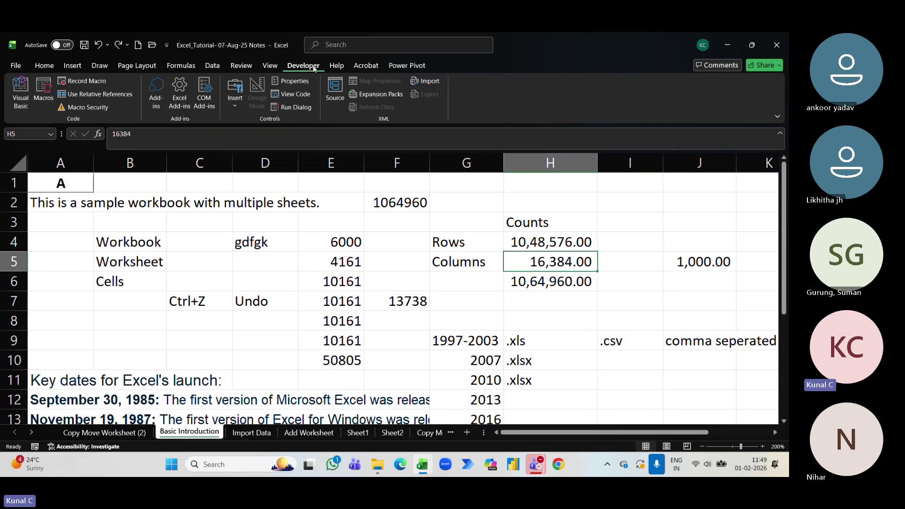
pyautogui.click(404, 66)
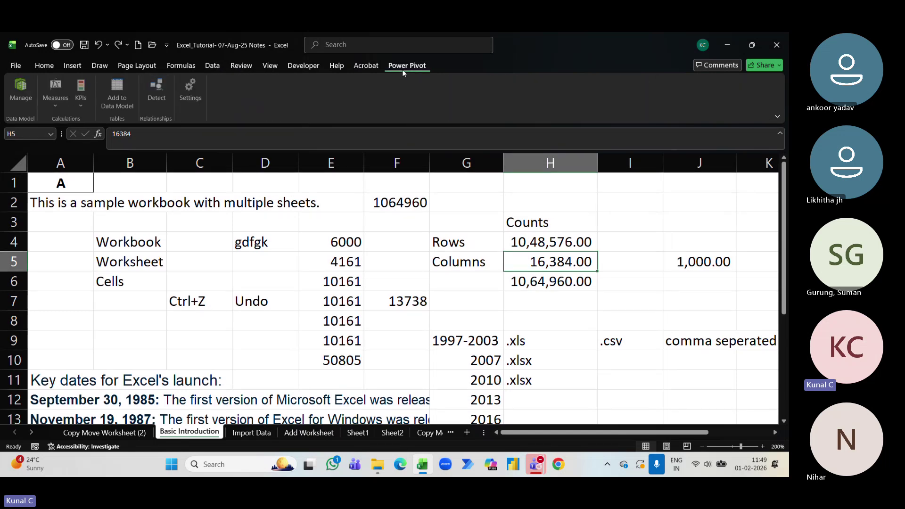
pyautogui.click(45, 66)
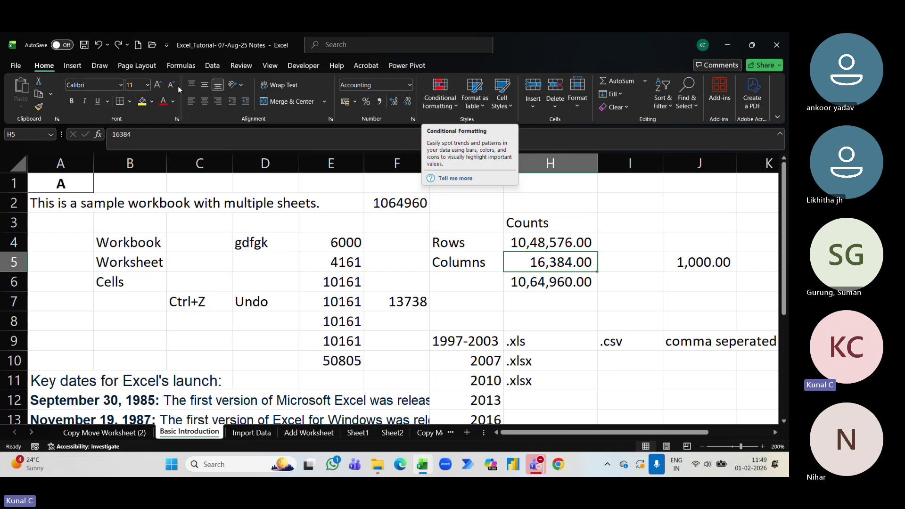
pyautogui.click(186, 70)
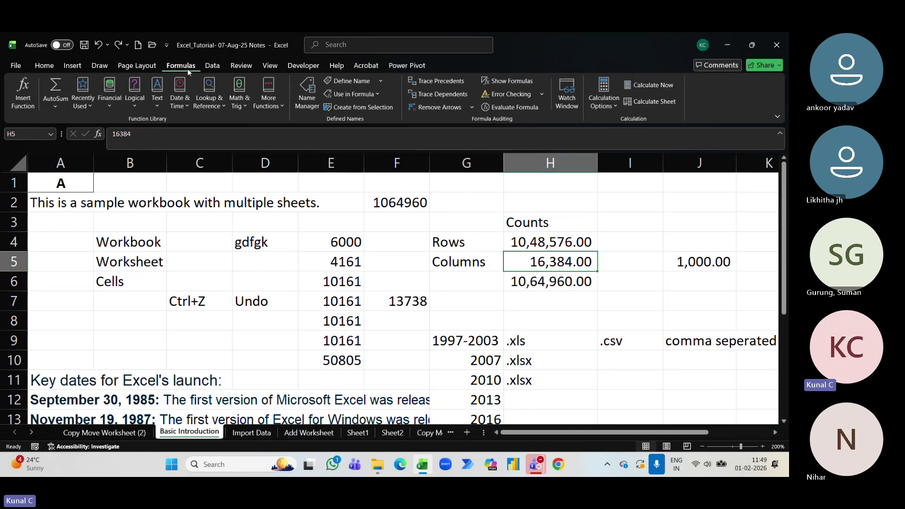
pyautogui.click(36, 67)
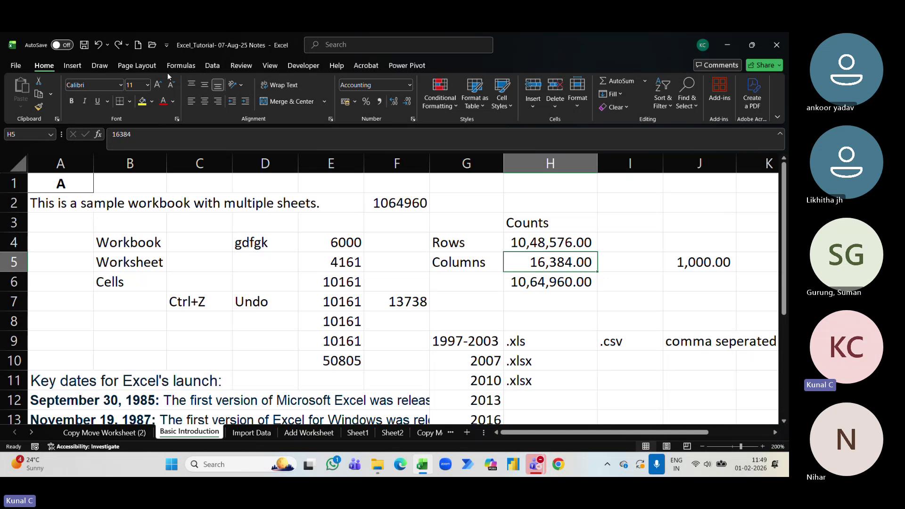
pyautogui.click(391, 125)
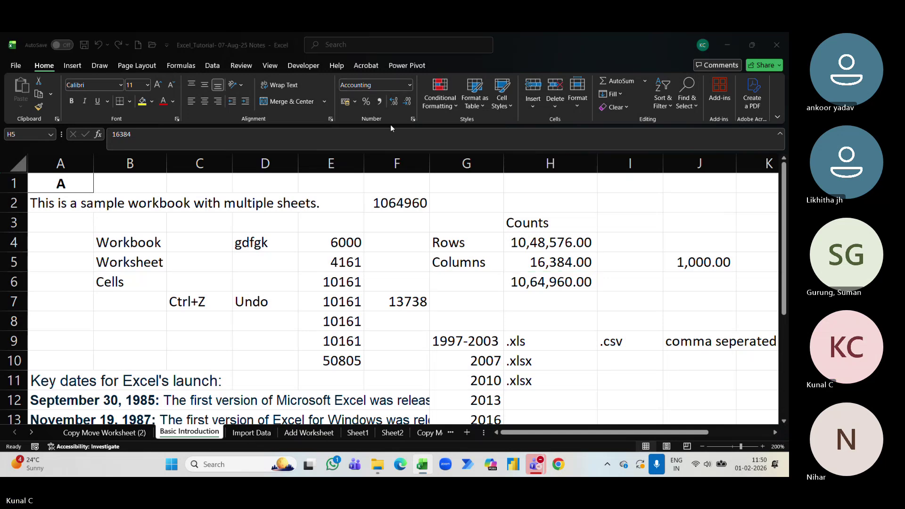
# Step: Collapse the ribbon from the tab right-click menu, restore it, then collapse it again
pyautogui.click(162, 66)
pyautogui.rightClick(162, 67)
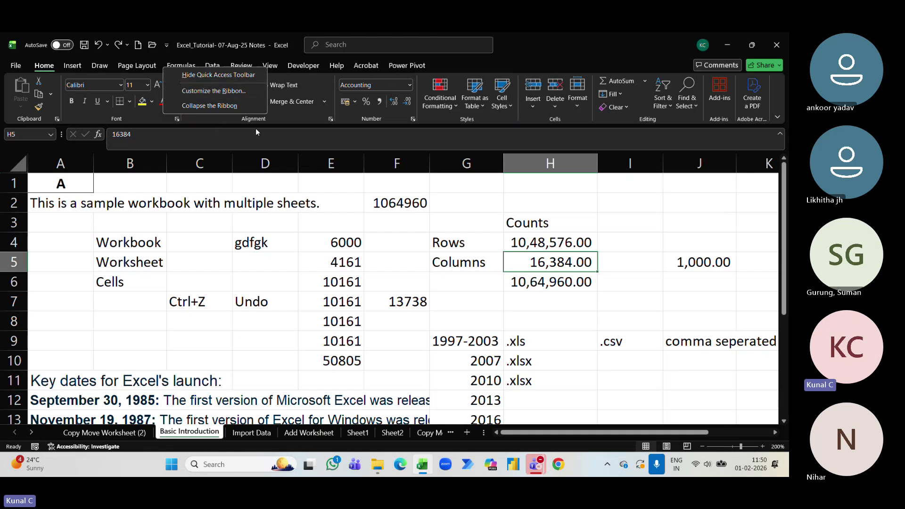
pyautogui.click(179, 107)
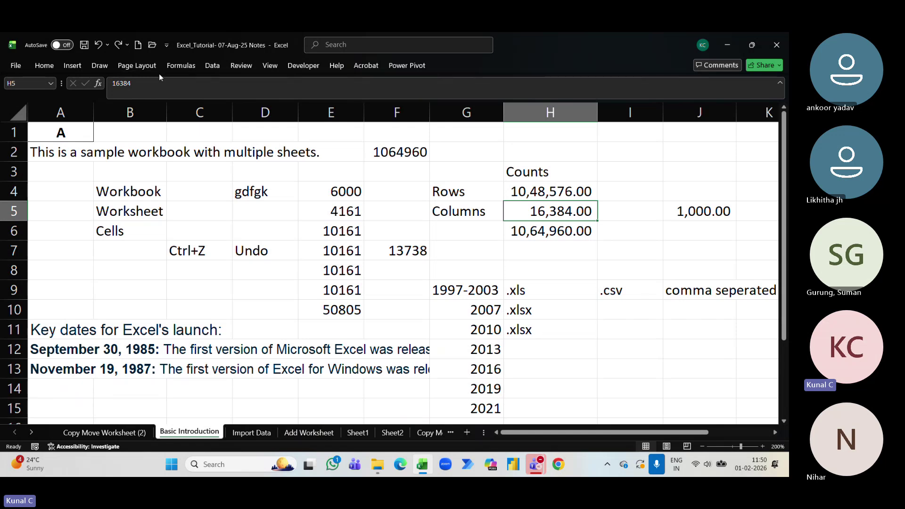
pyautogui.rightClick(162, 67)
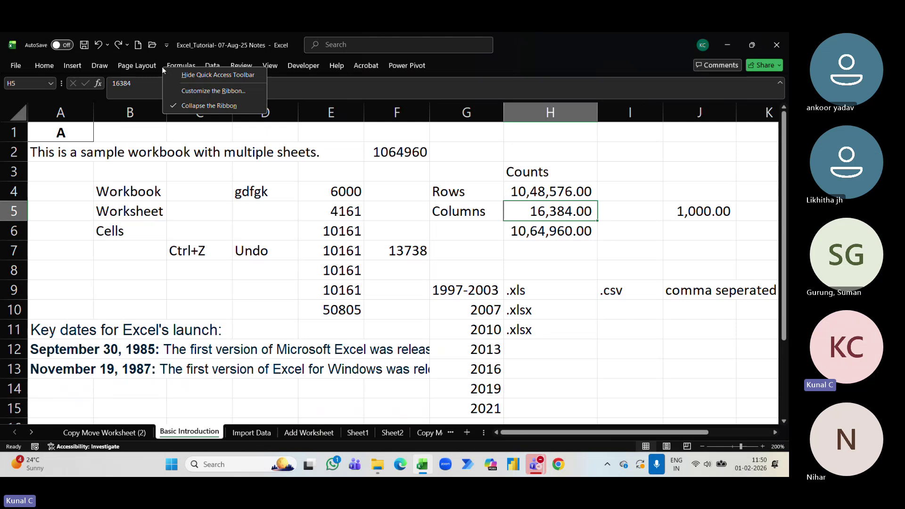
pyautogui.click(179, 106)
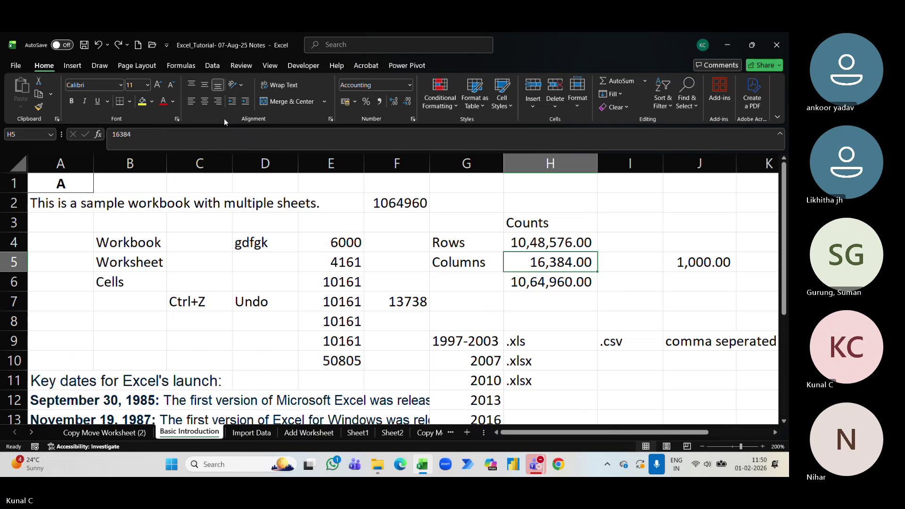
pyautogui.rightClick(199, 66)
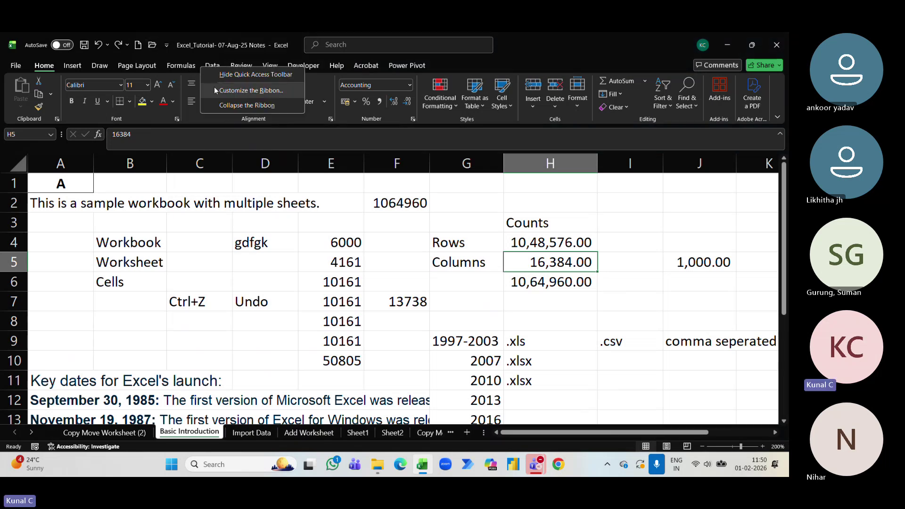
pyautogui.click(210, 104)
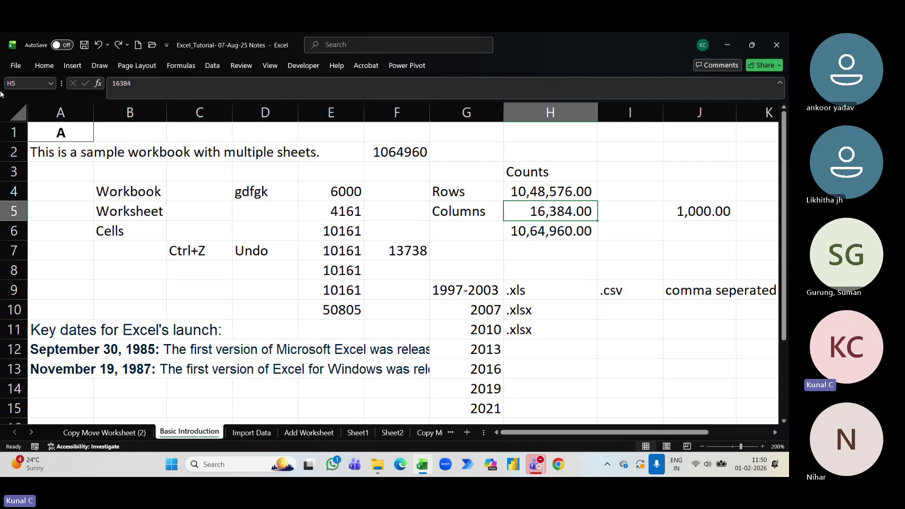
# Step: Pin the full ribbon open from the Formulas tab, then return to the Home commands
pyautogui.rightClick(199, 67)
pyautogui.doubleClick(166, 65)
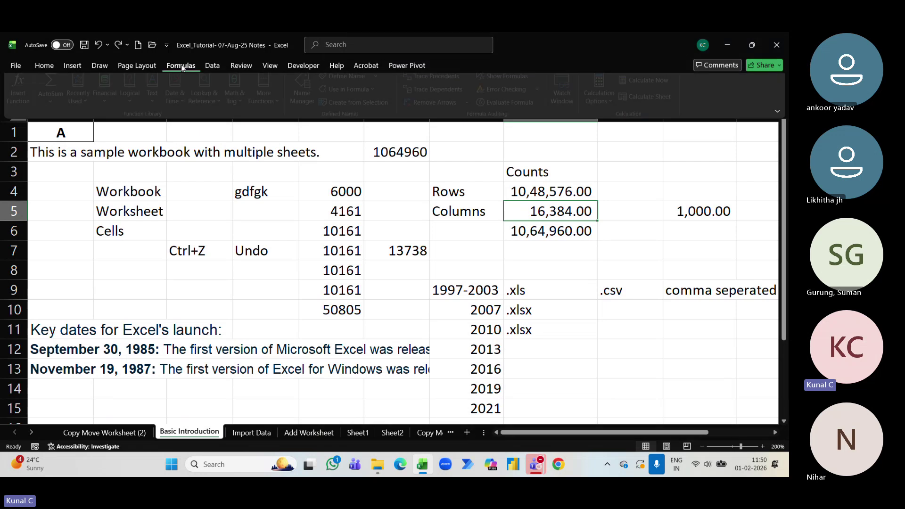
pyautogui.click(216, 224)
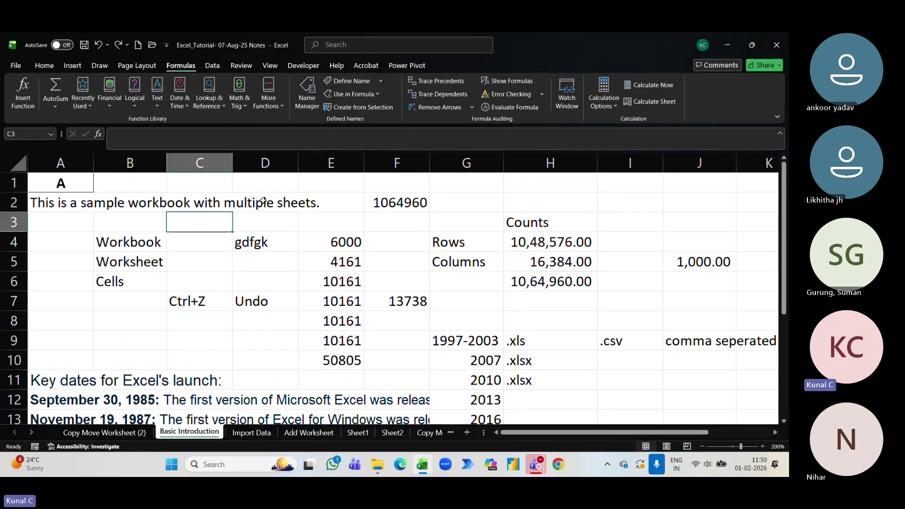
pyautogui.click(255, 221)
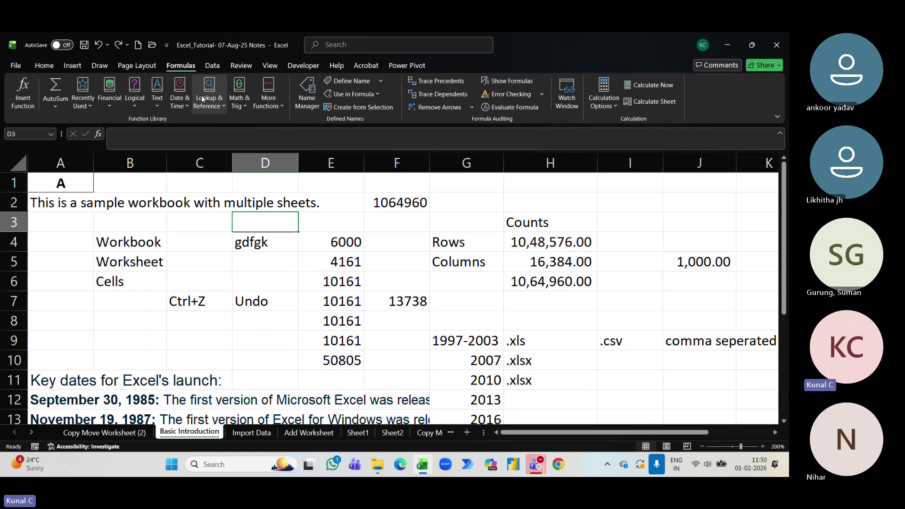
pyautogui.rightClick(186, 117)
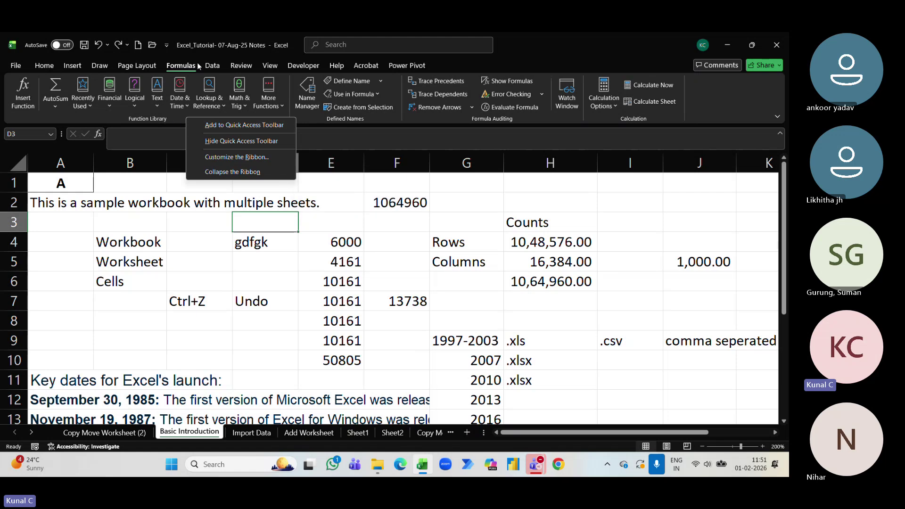
pyautogui.click(44, 69)
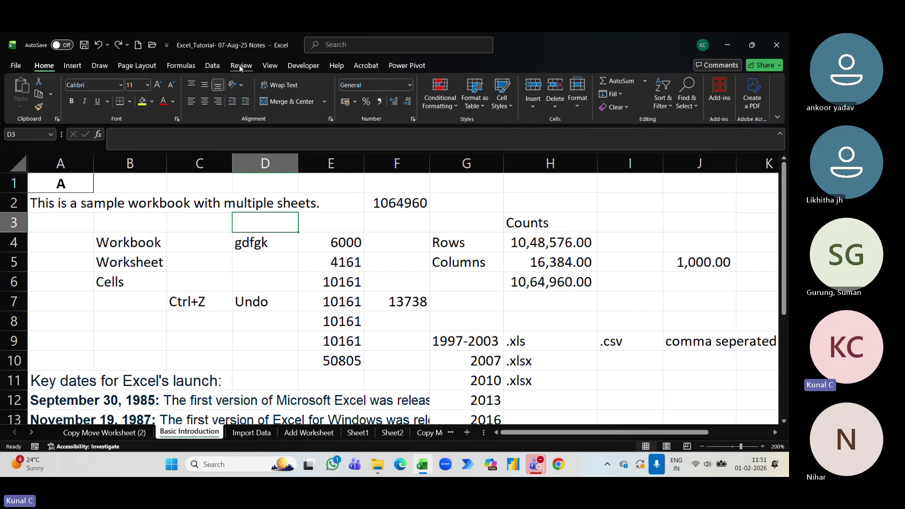
pyautogui.click(72, 66)
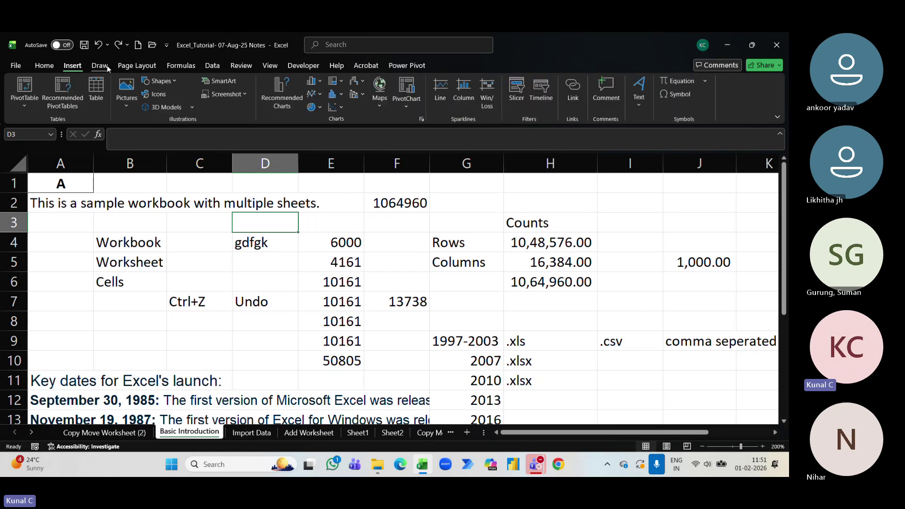
pyautogui.click(100, 65)
pyautogui.click(137, 65)
pyautogui.click(181, 66)
pyautogui.click(212, 65)
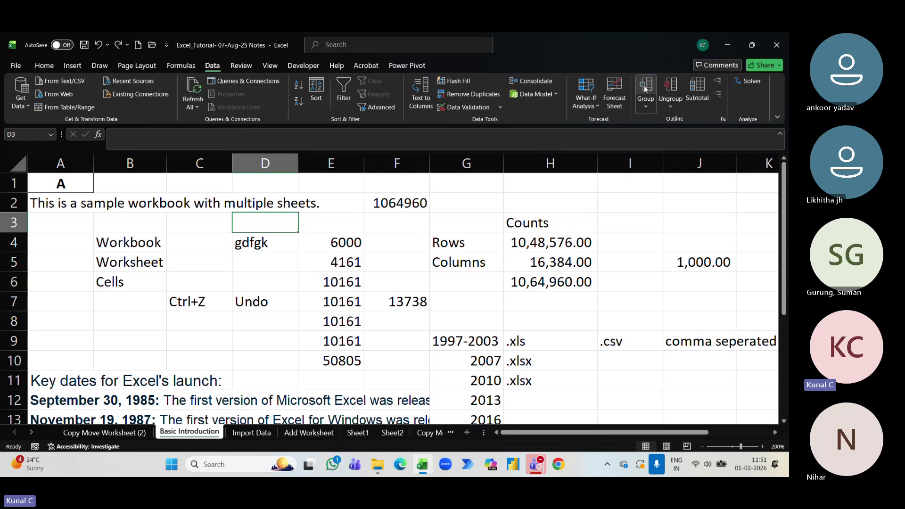
pyautogui.click(44, 67)
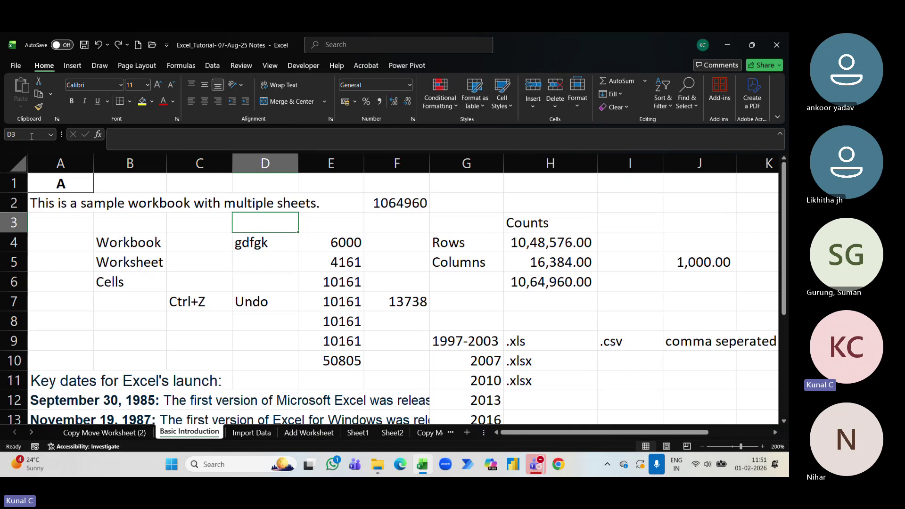
pyautogui.click(18, 136)
pyautogui.click(46, 148)
# Step: Inspect cells B3–D3 and A7–B9, then select E10 to view its =SUM(E4:E9) total 50805
pyautogui.click(207, 223)
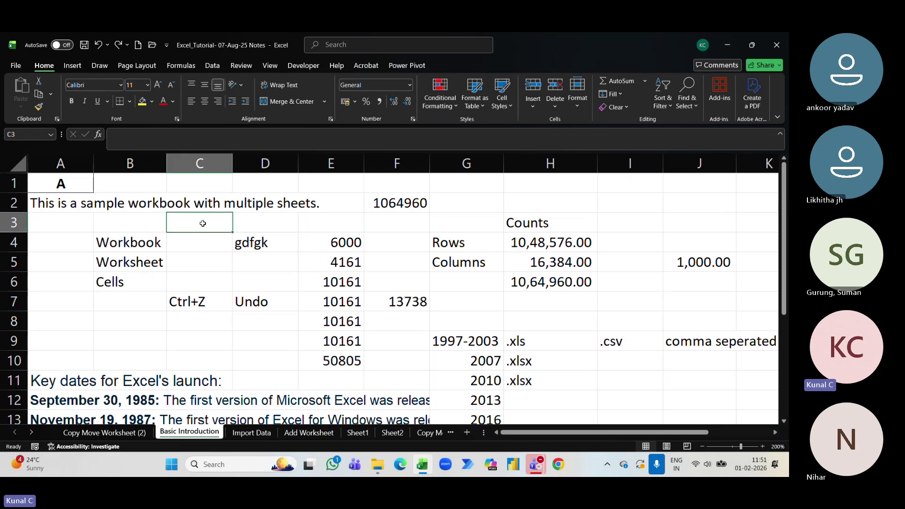
pyautogui.click(254, 224)
pyautogui.click(141, 217)
pyautogui.click(176, 220)
pyautogui.click(125, 335)
pyautogui.click(84, 306)
pyautogui.click(111, 307)
pyautogui.click(123, 322)
pyautogui.click(84, 321)
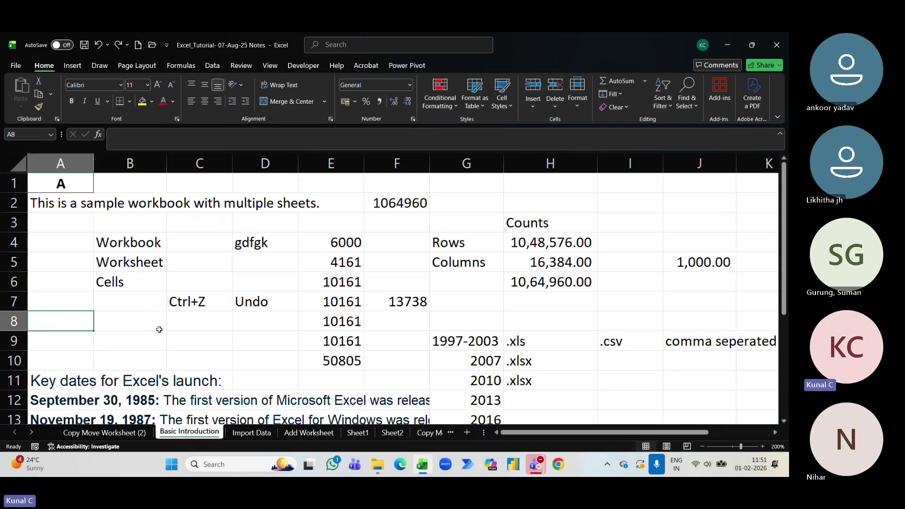
pyautogui.click(150, 327)
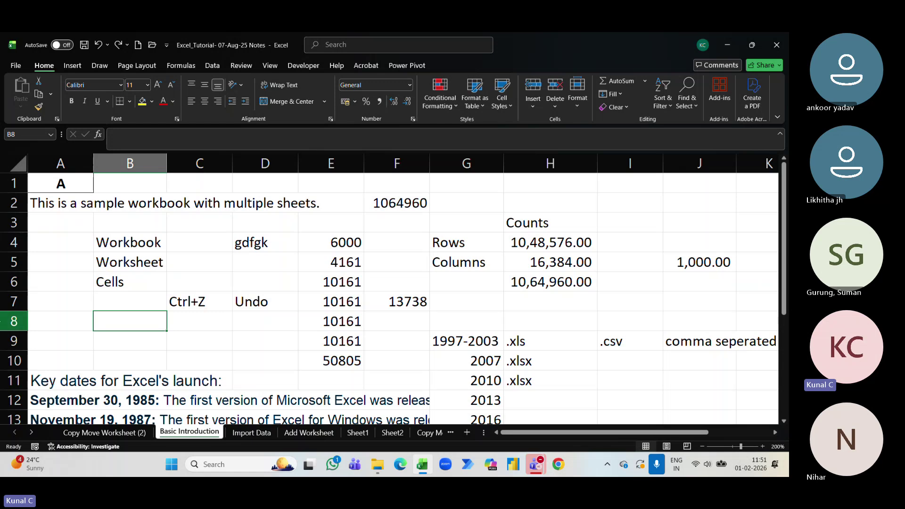
pyautogui.click(355, 362)
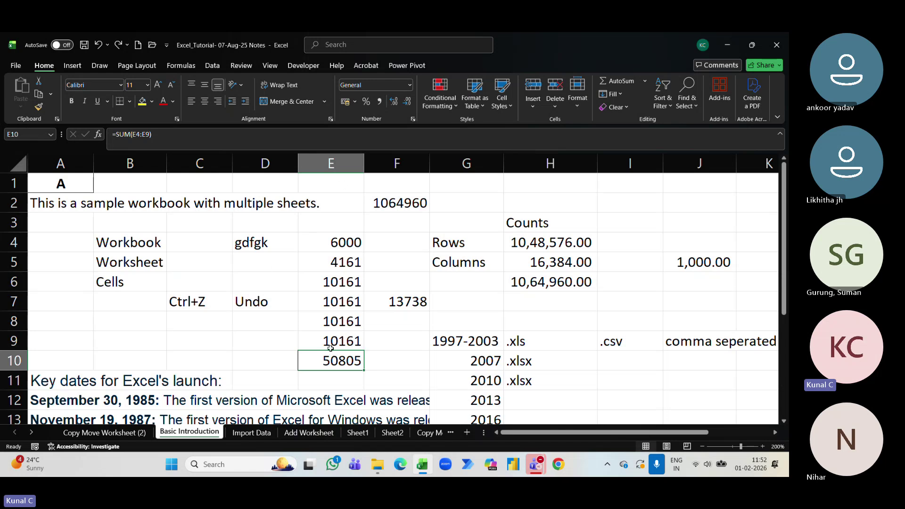
pyautogui.click(21, 134)
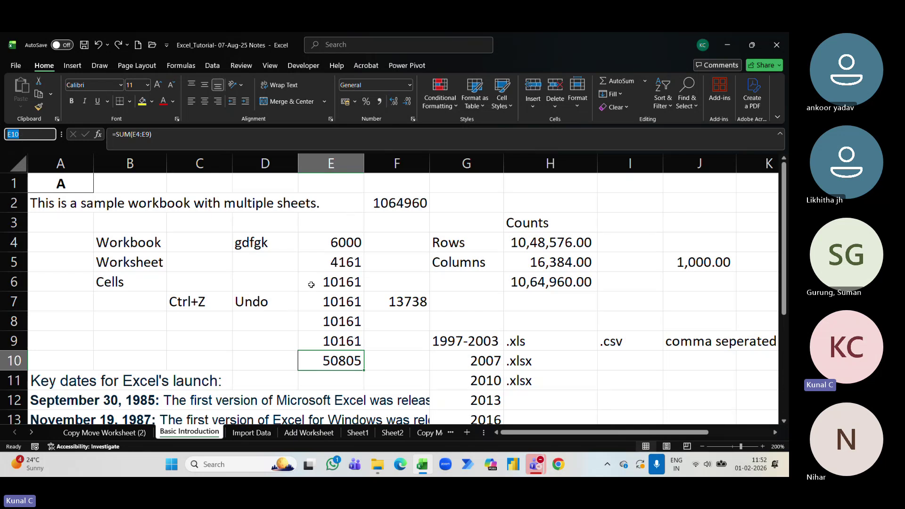
# Step: Step through the sheet tabs to Search Data and select its ID–Product–Price table A1:C4
pyautogui.click(309, 433)
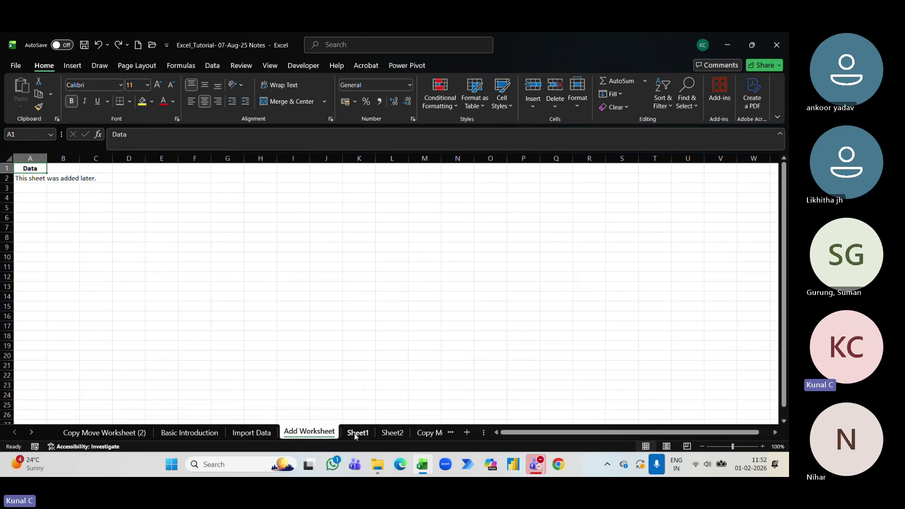
pyautogui.click(356, 434)
pyautogui.click(393, 432)
pyautogui.click(426, 432)
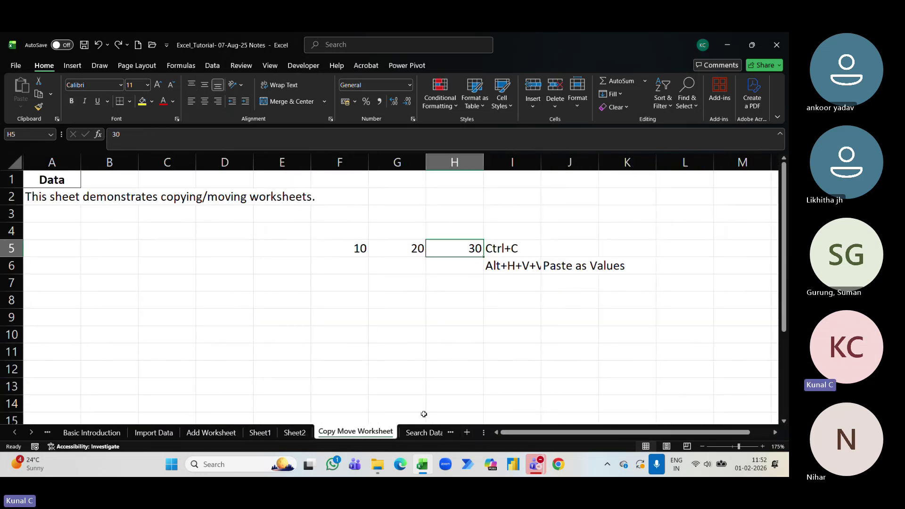
pyautogui.click(424, 432)
pyautogui.moveTo(93, 194); pyautogui.dragTo(250, 255)
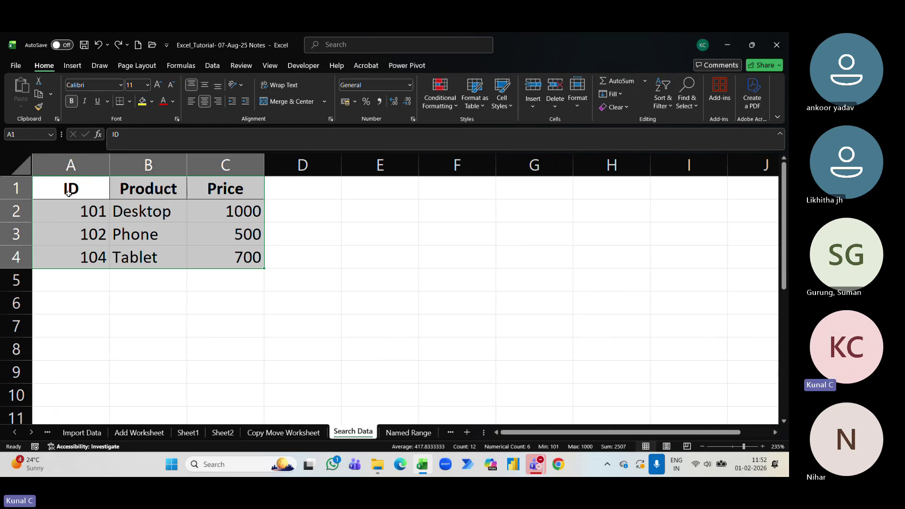
pyautogui.click(135, 236)
pyautogui.click(107, 197)
pyautogui.moveTo(109, 199); pyautogui.dragTo(135, 212)
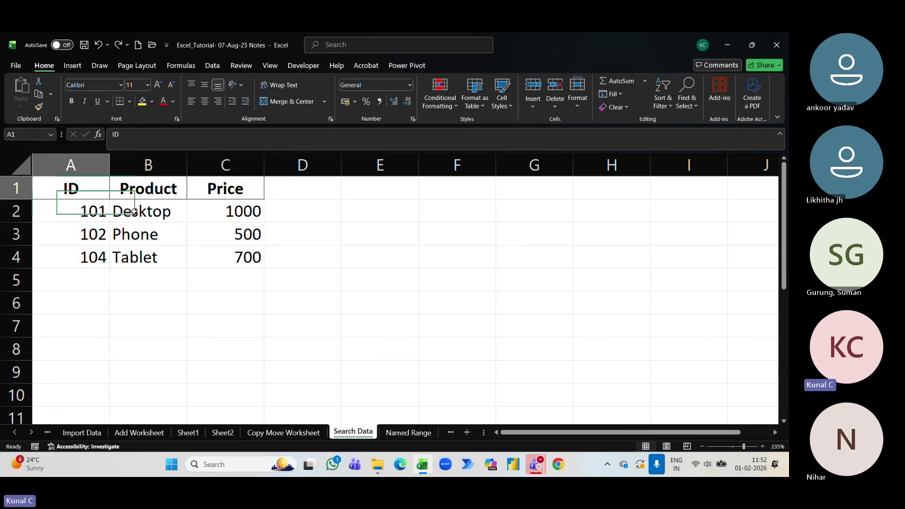
pyautogui.hotkey('ctrl', 'a')
# Step: On the Named Range sheet, select A1:B4 so the Name Box shows ABC
pyautogui.click(400, 433)
pyautogui.moveTo(68, 188); pyautogui.dragTo(158, 245)
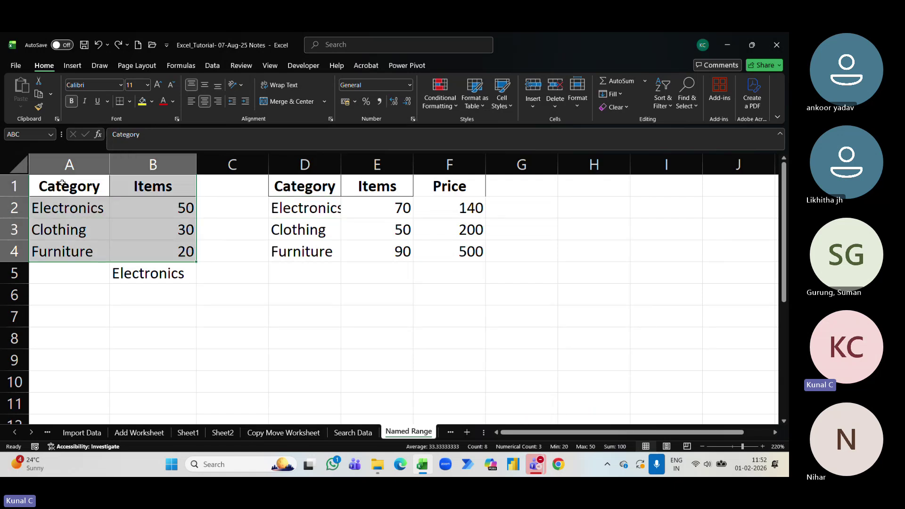
pyautogui.click(77, 183)
pyautogui.moveTo(78, 184); pyautogui.dragTo(152, 252)
pyautogui.click(71, 186)
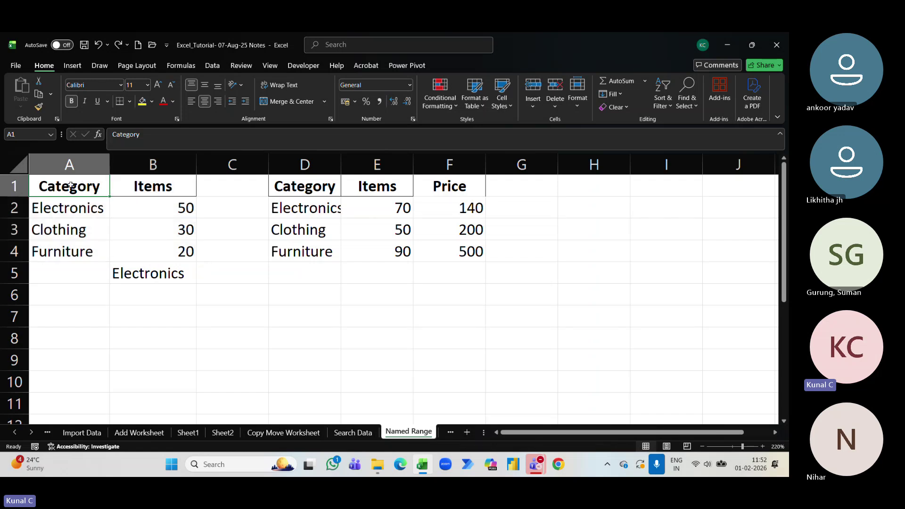
pyautogui.click(91, 206)
pyautogui.click(94, 234)
pyautogui.click(97, 256)
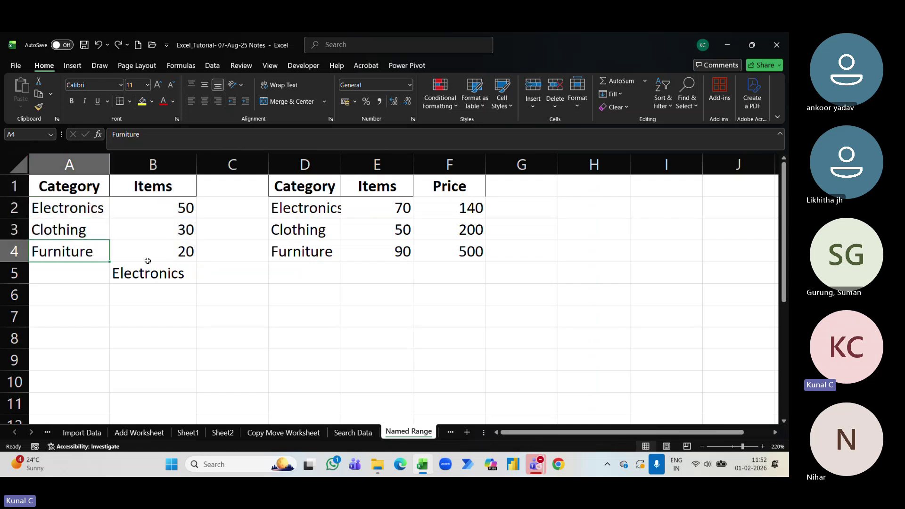
pyautogui.click(148, 259)
pyautogui.click(129, 187)
pyautogui.click(128, 211)
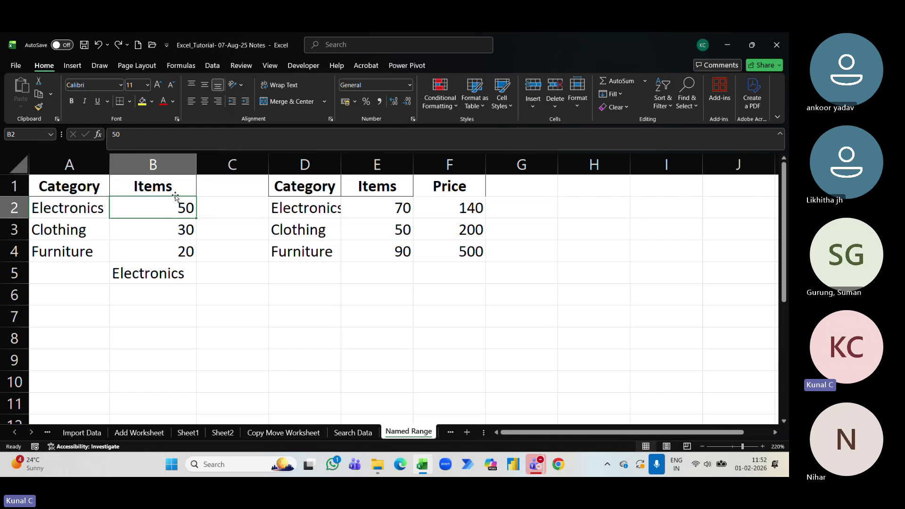
pyautogui.moveTo(94, 189); pyautogui.dragTo(153, 258)
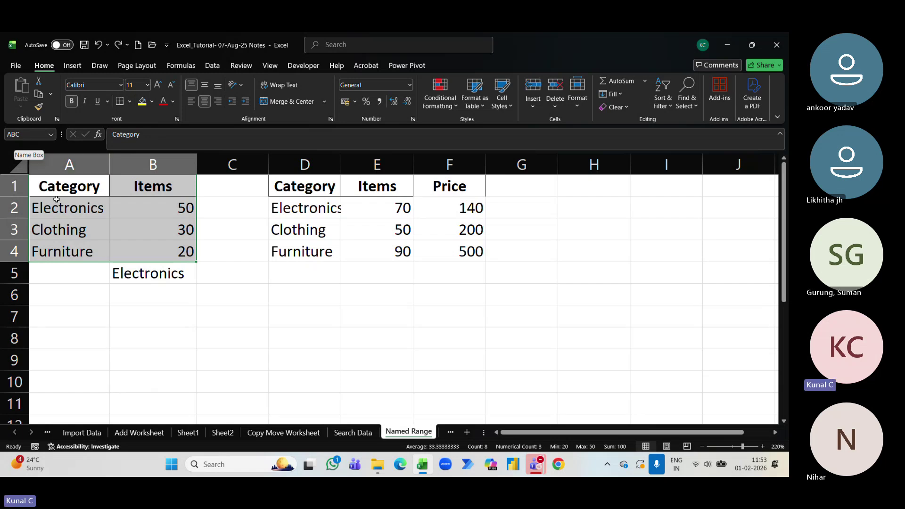
# Step: Reselect A1:B4 and parts of it to show the ABC range name
pyautogui.moveTo(56, 193); pyautogui.dragTo(114, 251)
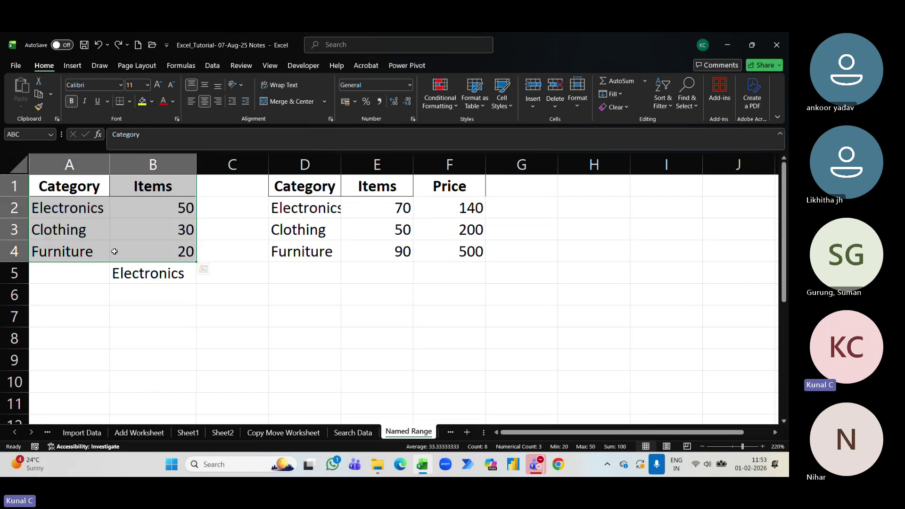
pyautogui.moveTo(61, 190); pyautogui.dragTo(178, 248)
pyautogui.click(71, 187)
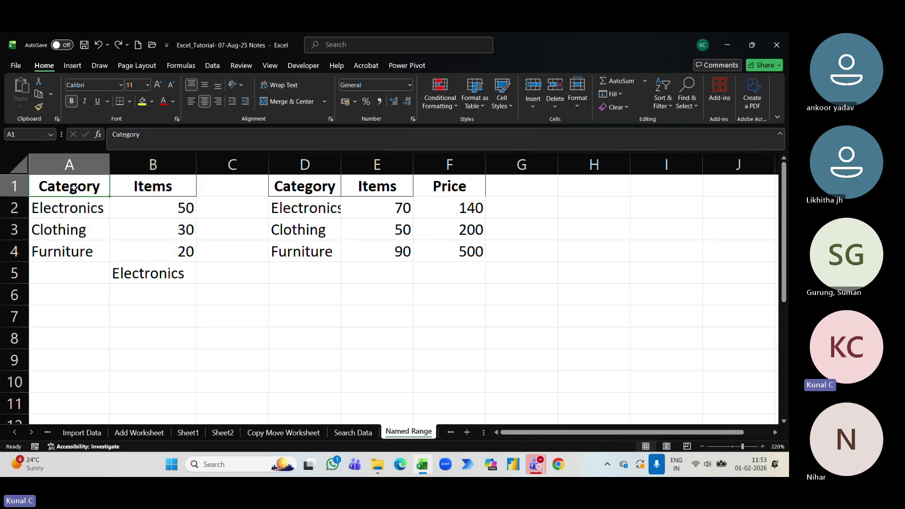
pyautogui.moveTo(79, 185); pyautogui.dragTo(142, 187)
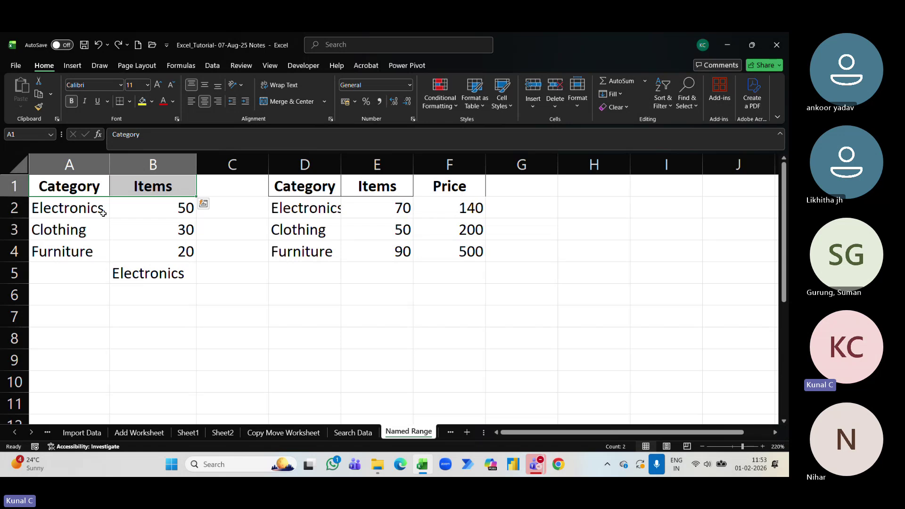
pyautogui.moveTo(78, 194); pyautogui.dragTo(176, 244)
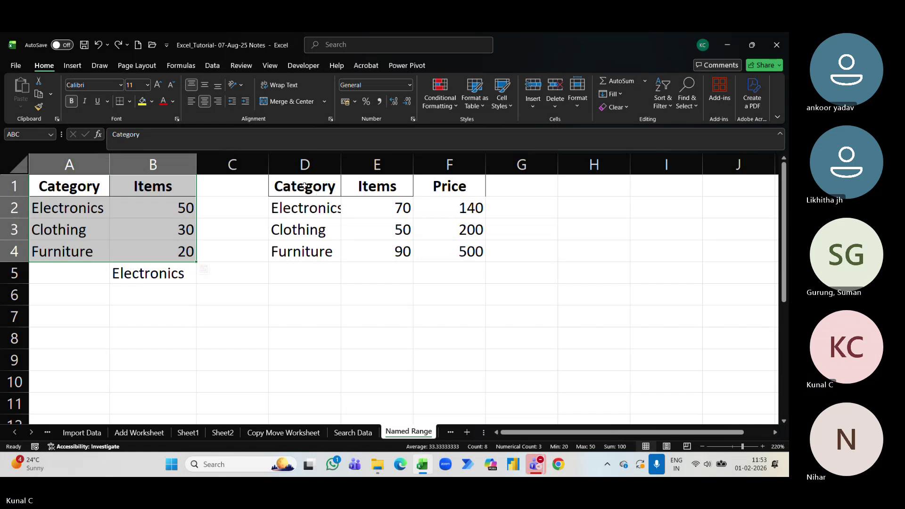
# Step: Select the second table, building up to the full Category–Items–Price range D1:F4
pyautogui.moveTo(319, 194); pyautogui.dragTo(461, 246)
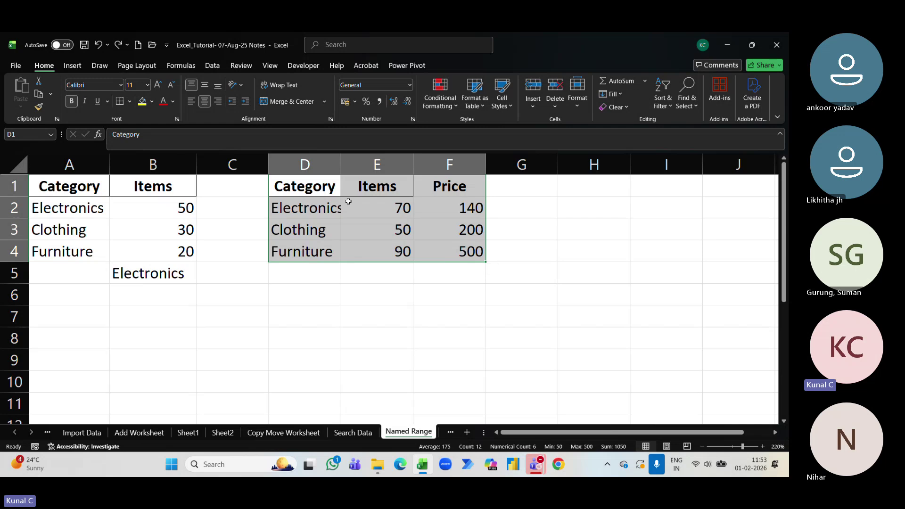
pyautogui.moveTo(320, 191); pyautogui.dragTo(337, 249)
pyautogui.click(319, 189)
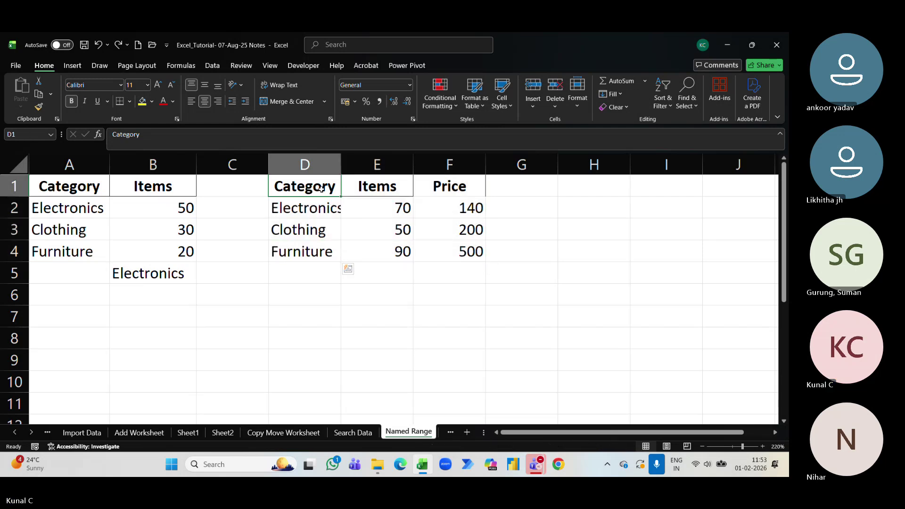
pyautogui.click(323, 213)
pyautogui.click(372, 222)
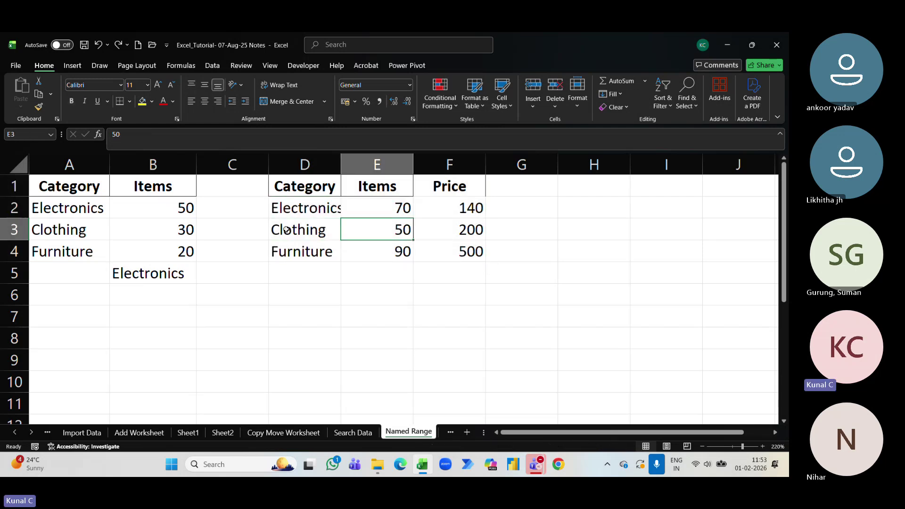
pyautogui.click(338, 235)
pyautogui.moveTo(325, 188); pyautogui.dragTo(384, 243)
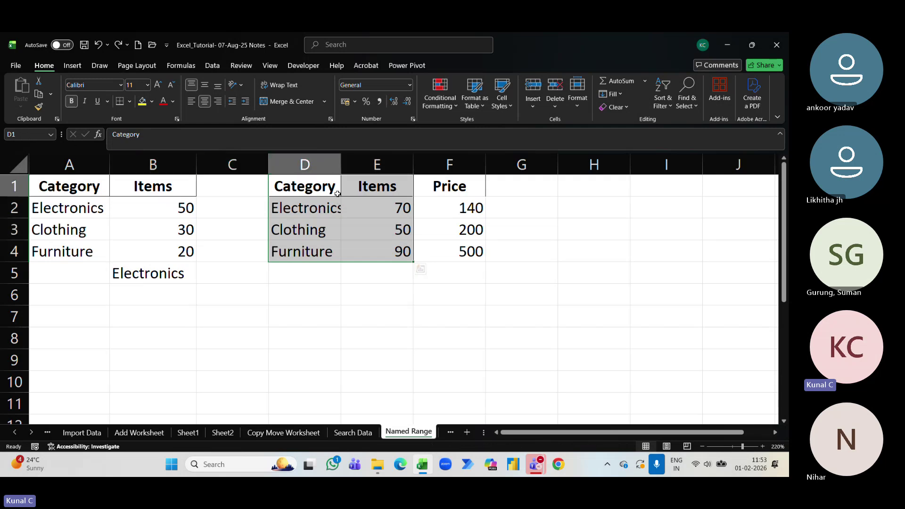
pyautogui.moveTo(332, 187); pyautogui.dragTo(446, 253)
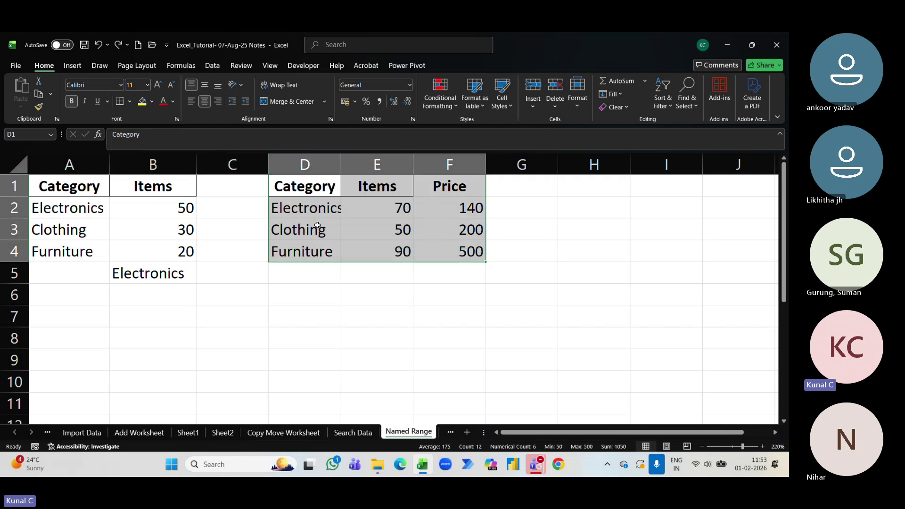
# Step: Give D1:F4 its own name in the Name Box and reselect it to confirm
pyautogui.click(32, 134)
pyautogui.press('BackSpace')
pyautogui.press('Return')
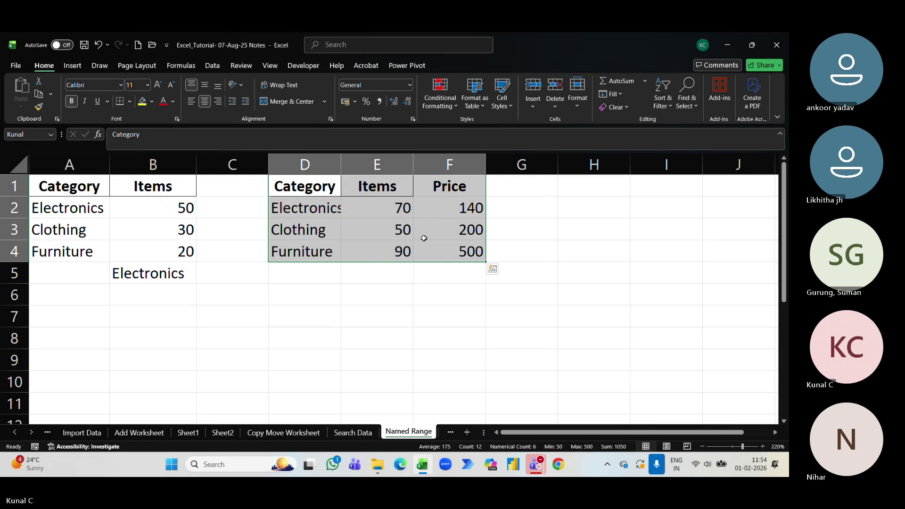
pyautogui.click(377, 250)
pyautogui.moveTo(324, 189); pyautogui.dragTo(463, 263)
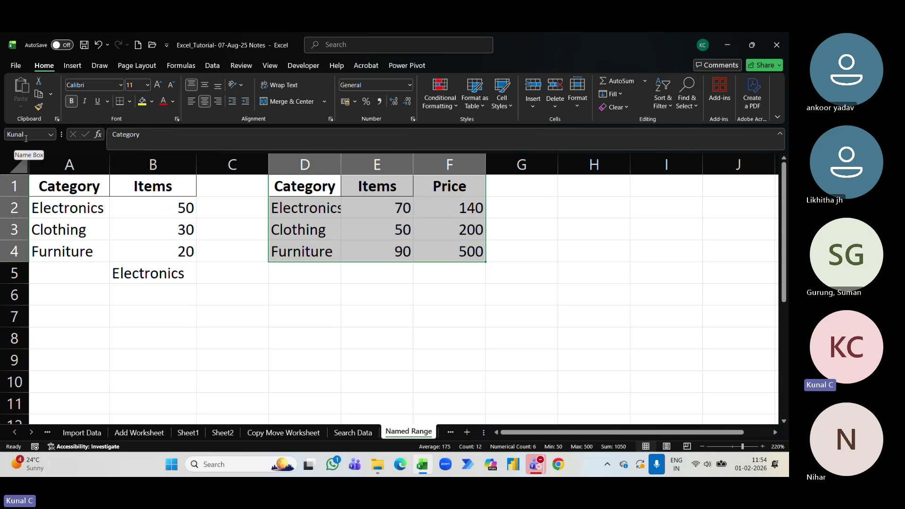
pyautogui.moveTo(283, 187); pyautogui.dragTo(377, 250)
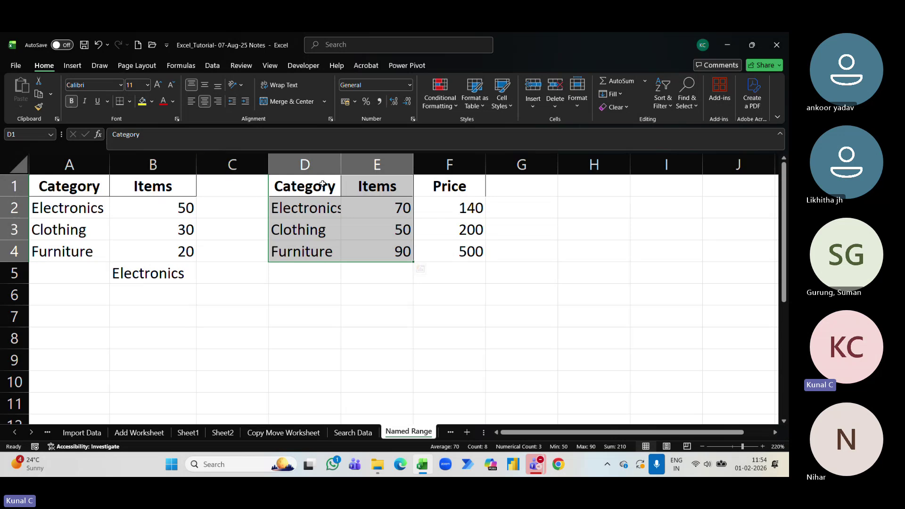
pyautogui.moveTo(323, 184); pyautogui.dragTo(443, 251)
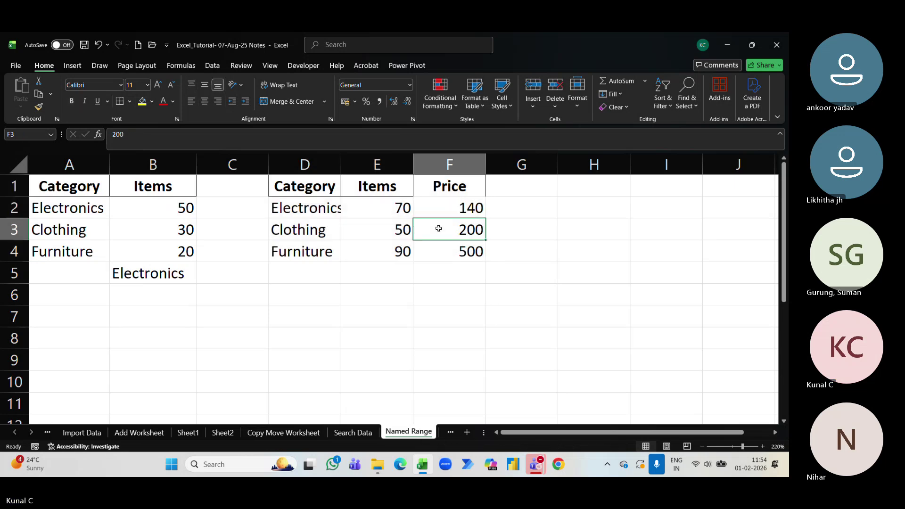
pyautogui.click(437, 229)
pyautogui.moveTo(303, 190); pyautogui.dragTo(438, 252)
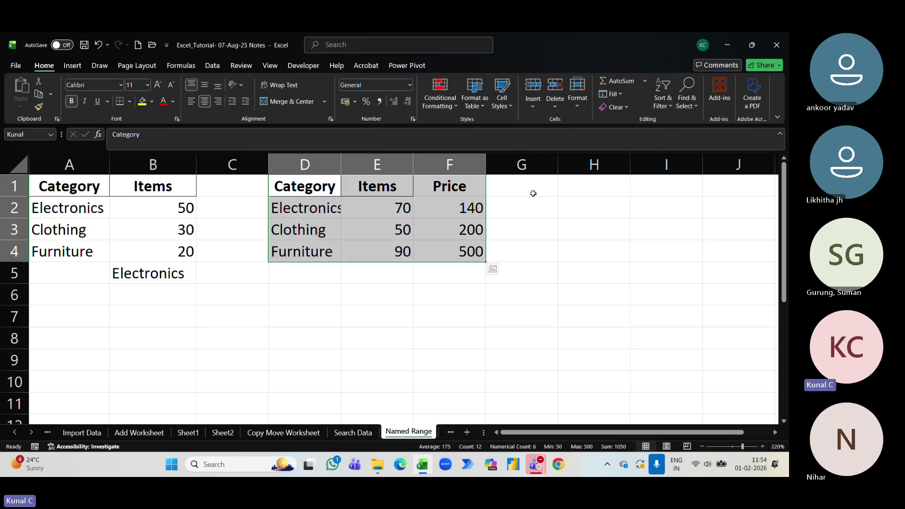
pyautogui.click(553, 207)
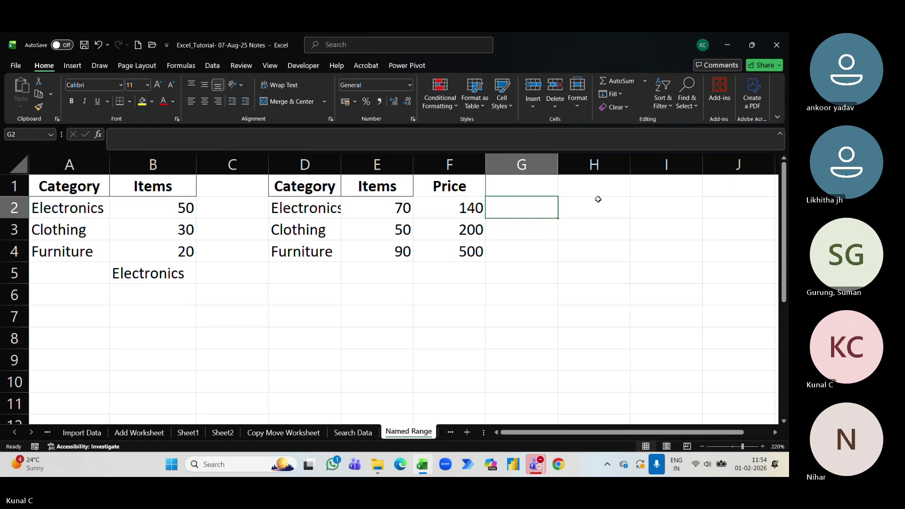
# Step: Copy the Category and Price headings from D1 and F1 into H1:I1
pyautogui.click(594, 182)
pyautogui.press('Left')
pyautogui.press('Left')
pyautogui.press('Left')
pyautogui.press('Left')
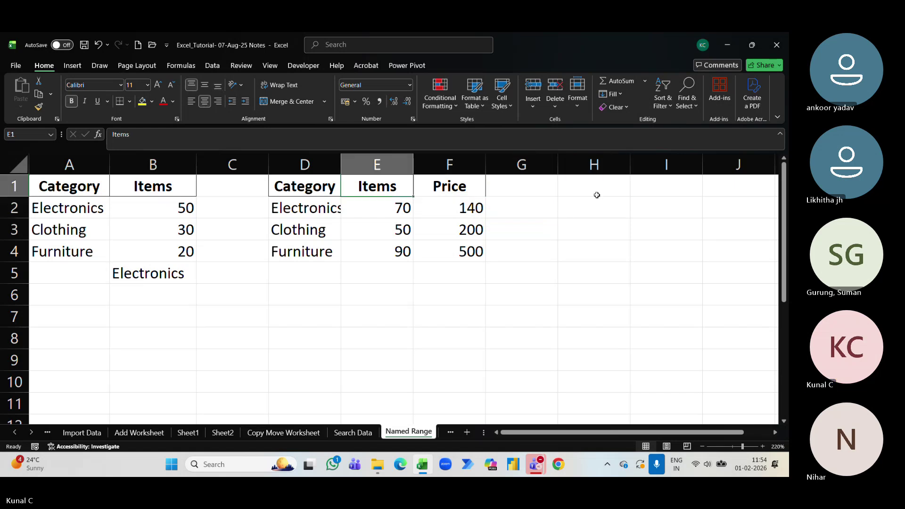
pyautogui.hotkey('ctrl', 'c')
pyautogui.press('Right')
pyautogui.press('Right')
pyautogui.press('Right')
pyautogui.press('Right')
pyautogui.hotkey('ctrl', 'v')
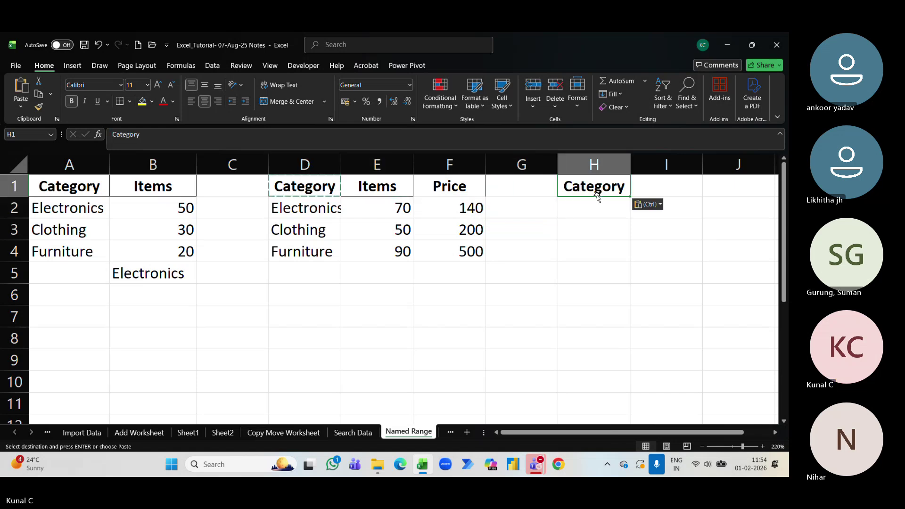
pyautogui.press('Escape')
pyautogui.press('Right')
pyautogui.press('Right')
pyautogui.press('Right')
pyautogui.press('Left')
pyautogui.press('Left')
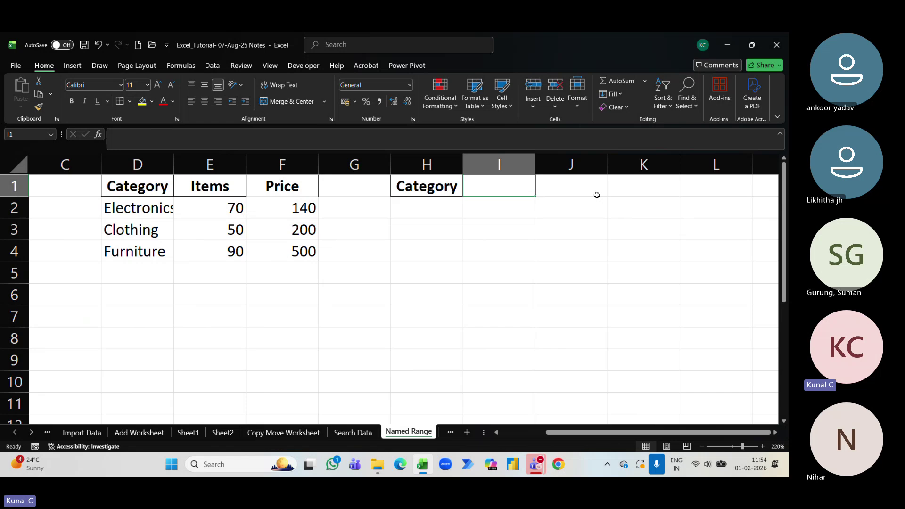
pyautogui.press('Left')
pyautogui.press('Left')
pyautogui.press('Left')
pyautogui.hotkey('ctrl', 'c')
pyautogui.press('Right')
pyautogui.press('Right')
pyautogui.press('Right')
pyautogui.hotkey('ctrl', 'v')
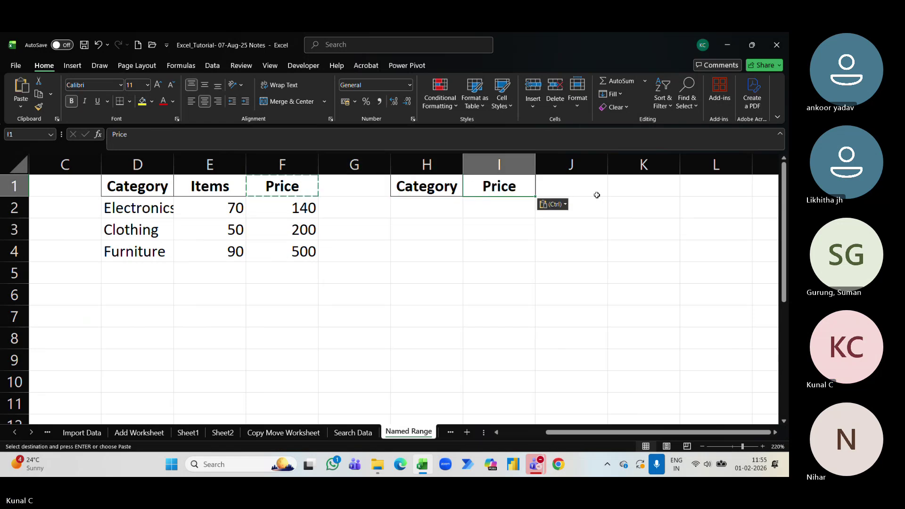
pyautogui.press('Escape')
# Step: Copy Electronics from D2 into H2 and clear the copy marquee
pyautogui.press('Left')
pyautogui.press('Down')
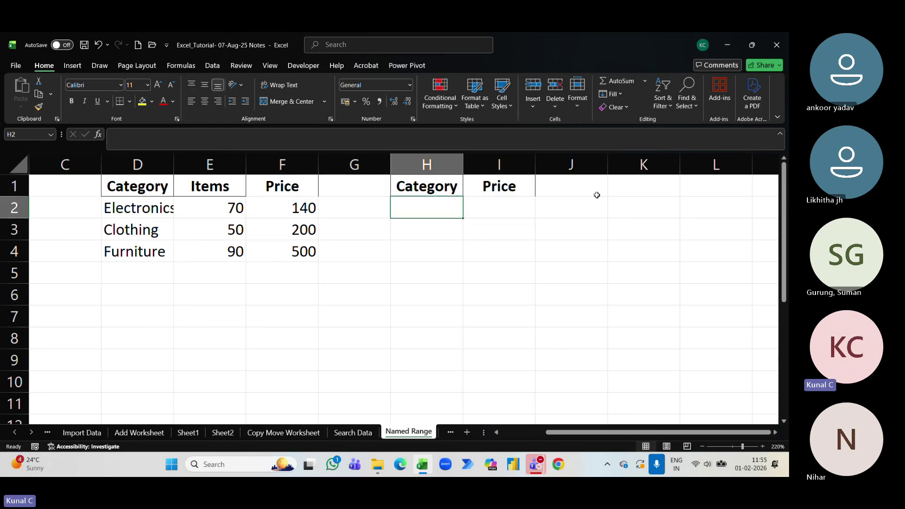
pyautogui.press('Left')
pyautogui.press('Left')
pyautogui.press('Left')
pyautogui.press('Left')
pyautogui.hotkey('ctrl', 'c')
pyautogui.press('Right')
pyautogui.press('Right')
pyautogui.press('Right')
pyautogui.press('Right')
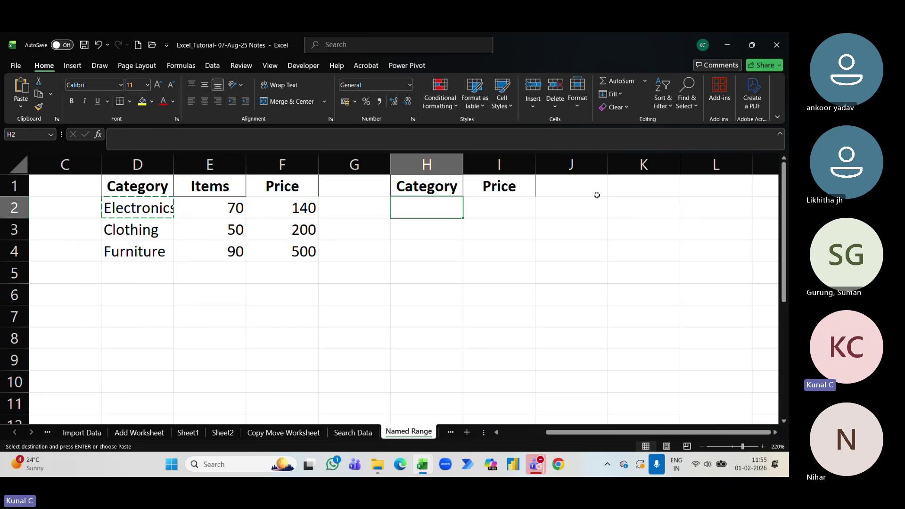
pyautogui.hotkey('ctrl', 'v')
pyautogui.press('Escape')
pyautogui.press('Right')
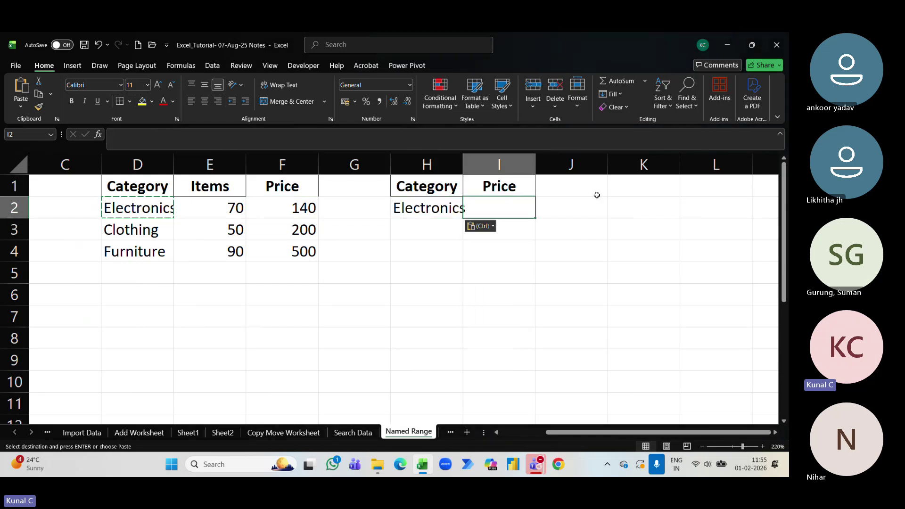
pyautogui.press('Escape')
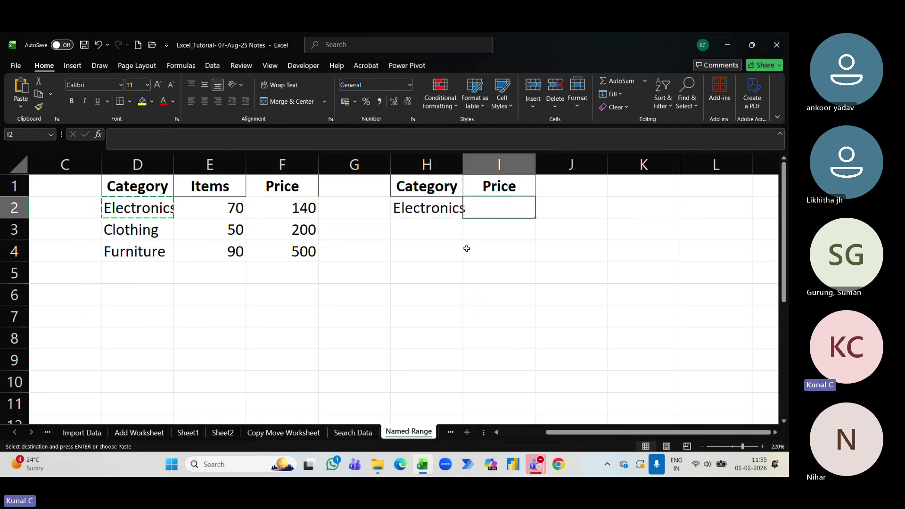
pyautogui.press('Escape')
pyautogui.write('=xl')
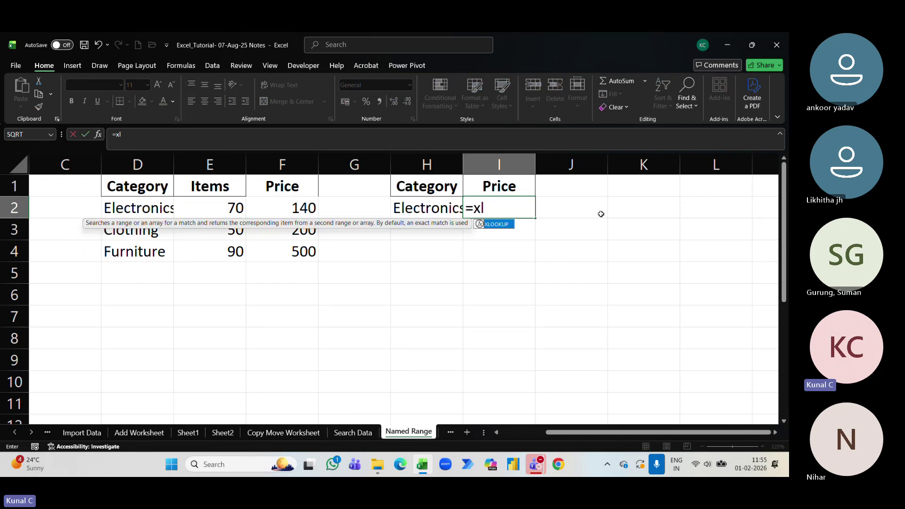
pyautogui.press('Tab')
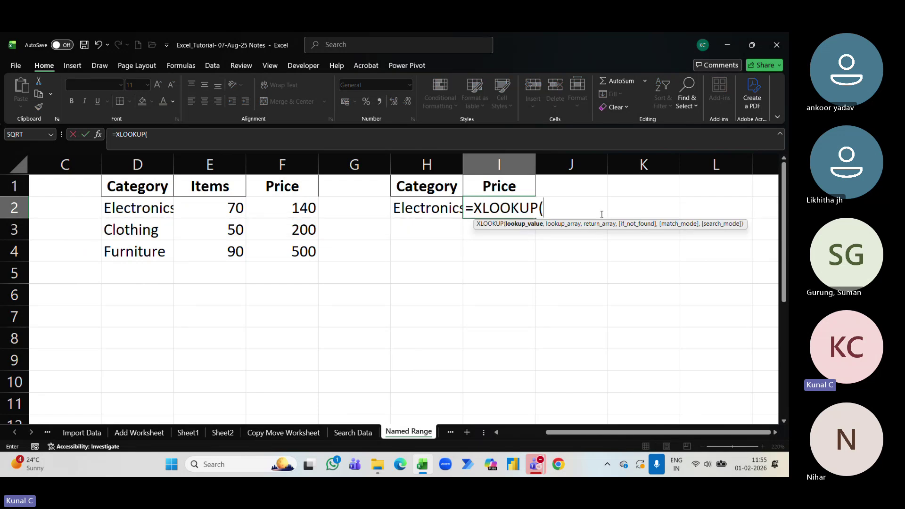
pyautogui.press('BackSpace')
pyautogui.press('BackSpace')
pyautogui.press('BackSpace')
pyautogui.press('BackSpace')
pyautogui.press('BackSpace')
pyautogui.press('BackSpace')
pyautogui.press('BackSpace')
pyautogui.press('BackSpace')
pyautogui.write('vl')
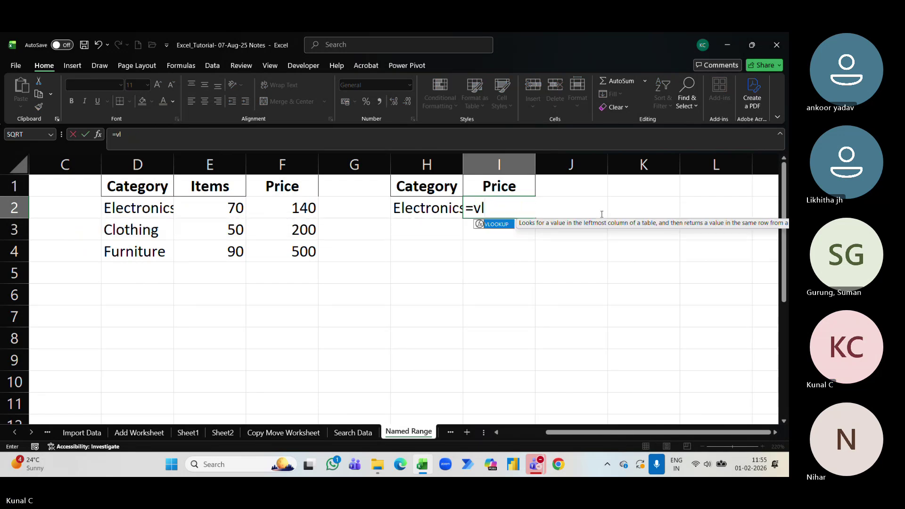
pyautogui.press('Tab')
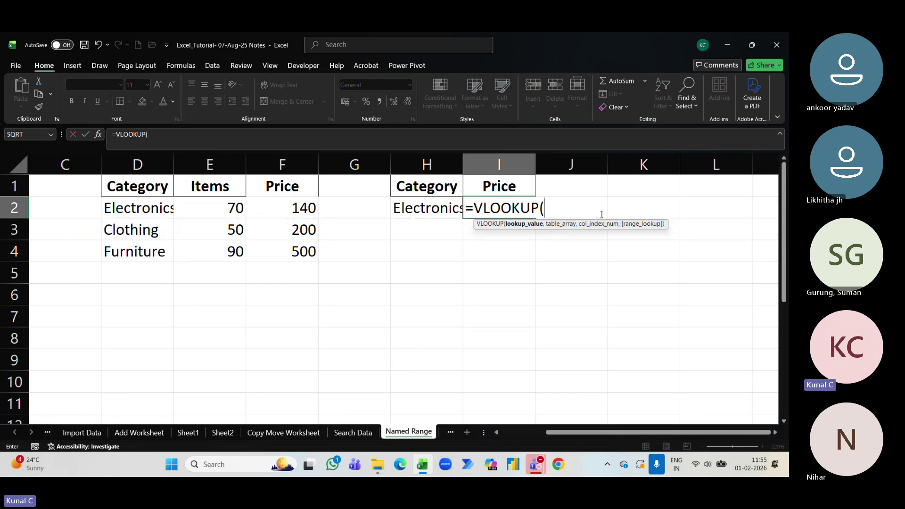
pyautogui.click(426, 208)
pyautogui.write(',')
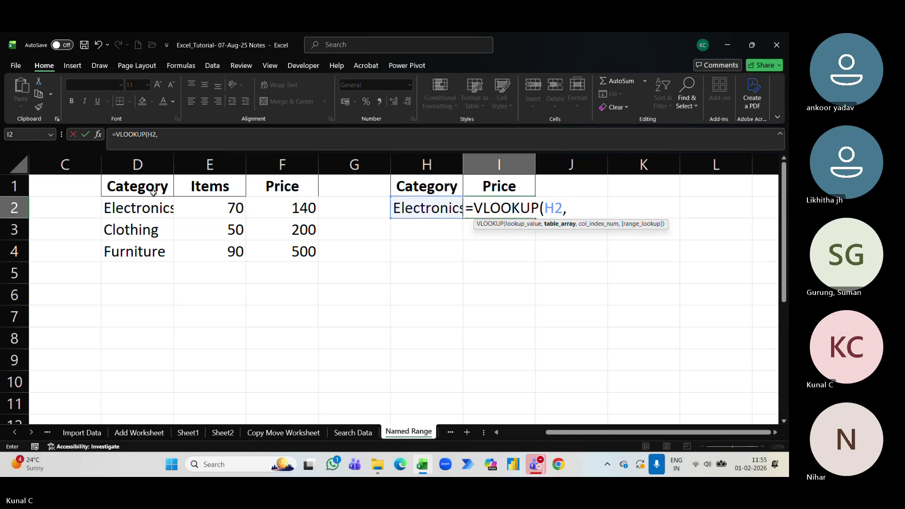
pyautogui.moveTo(142, 186); pyautogui.dragTo(289, 246)
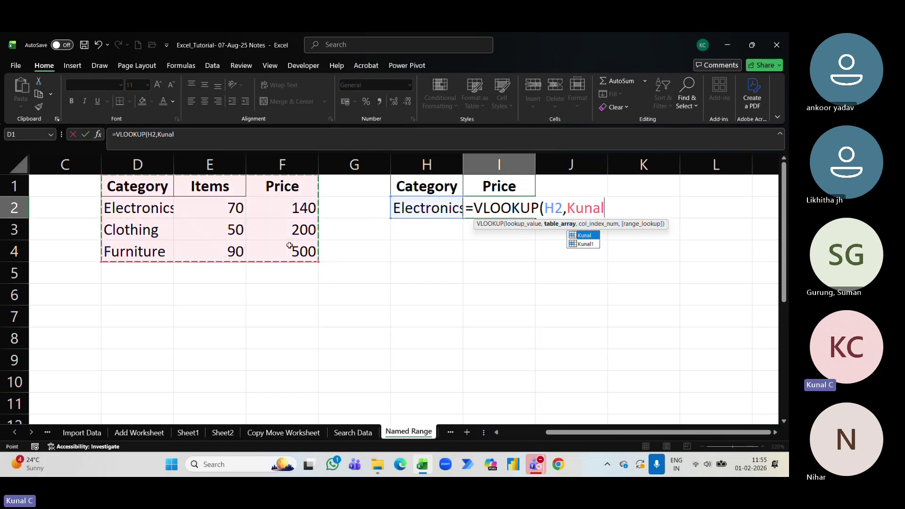
pyautogui.write(',')
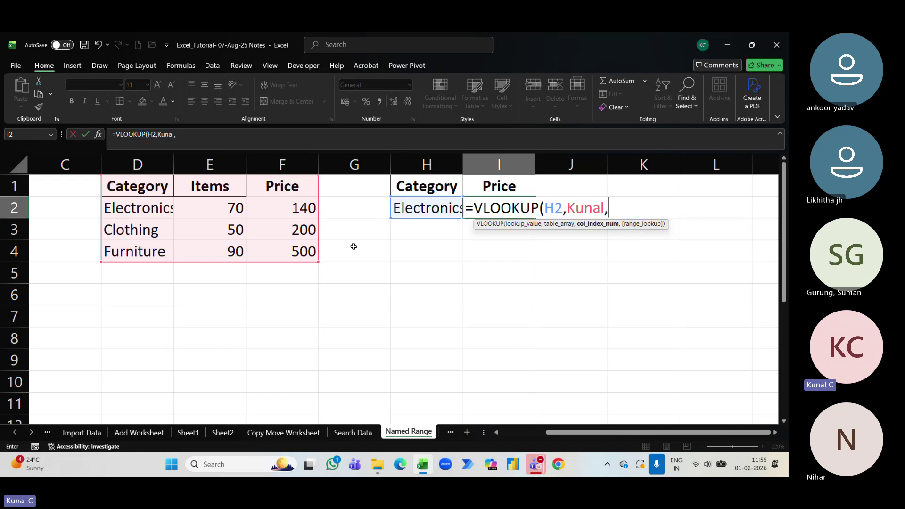
pyautogui.write('2,')
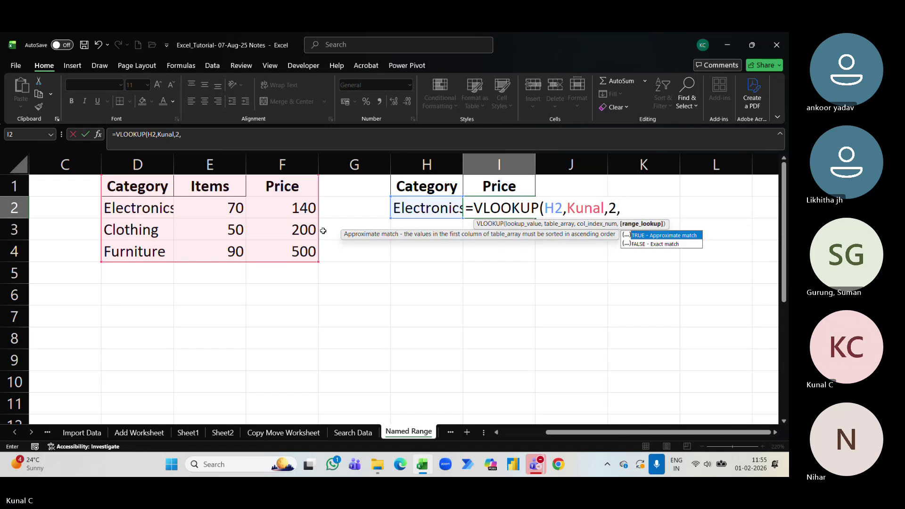
pyautogui.press('Down')
pyautogui.press('Tab')
pyautogui.write(')')
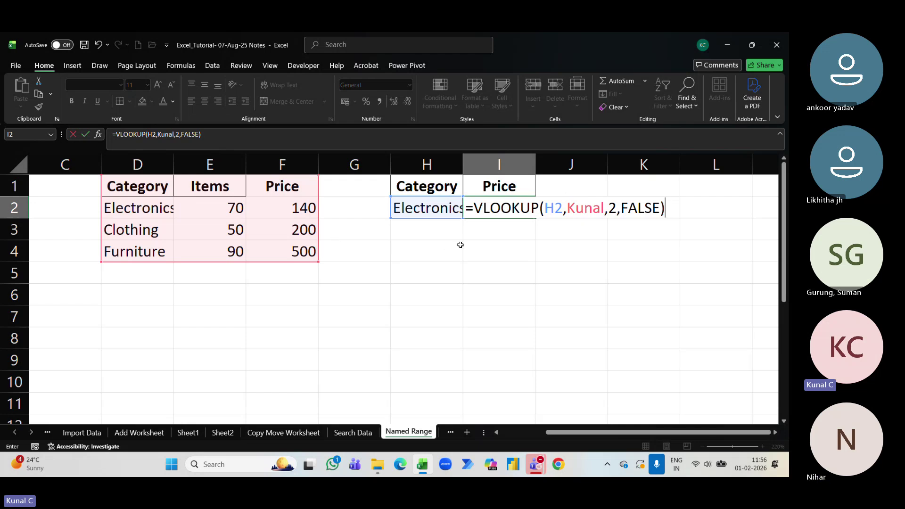
pyautogui.press('Escape')
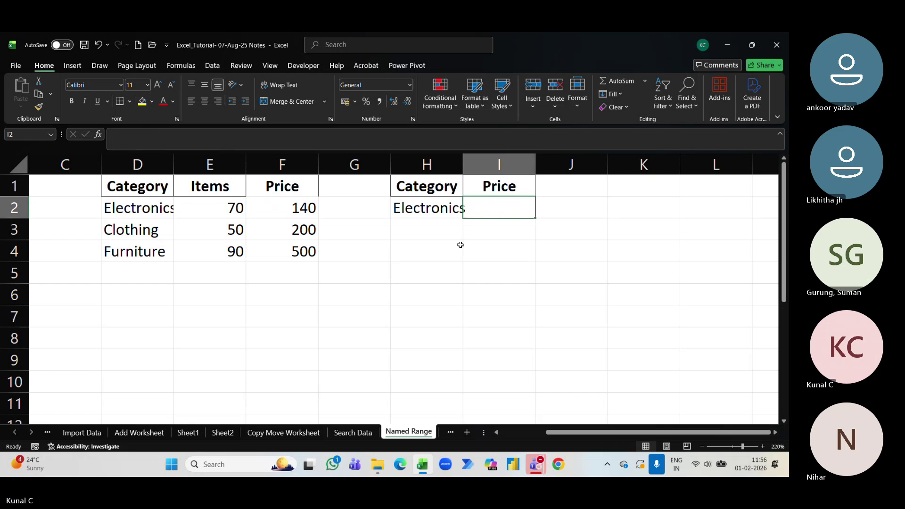
# Step: Scroll the sheet tabs back and switch to the Basic Introduction sheet
pyautogui.moveTo(574, 437); pyautogui.dragTo(463, 438)
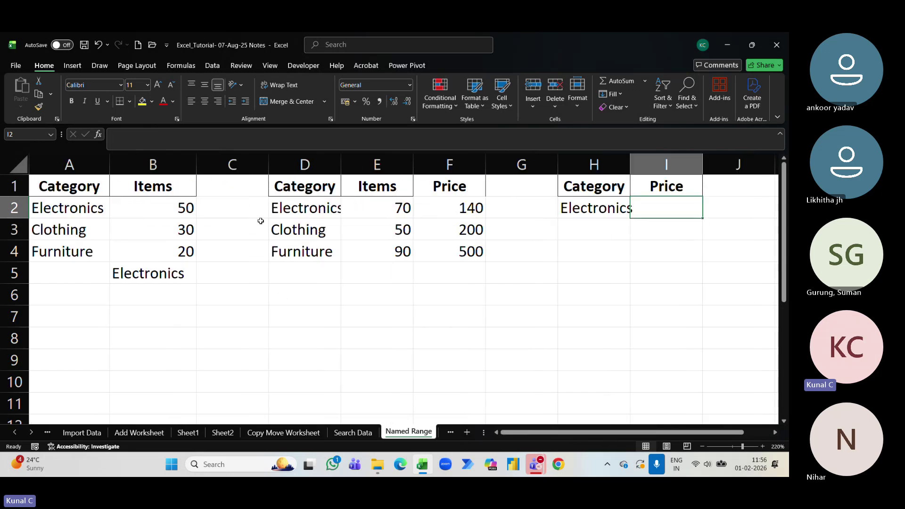
pyautogui.click(11, 438)
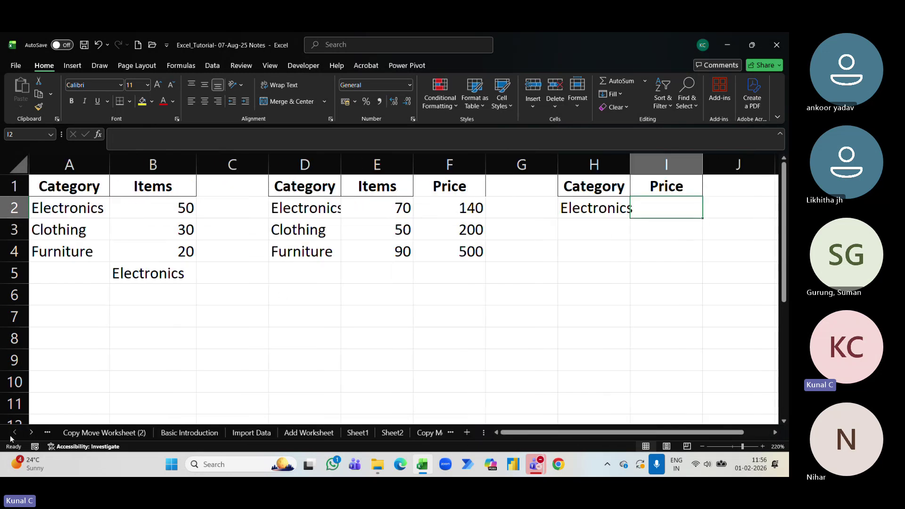
pyautogui.click(189, 432)
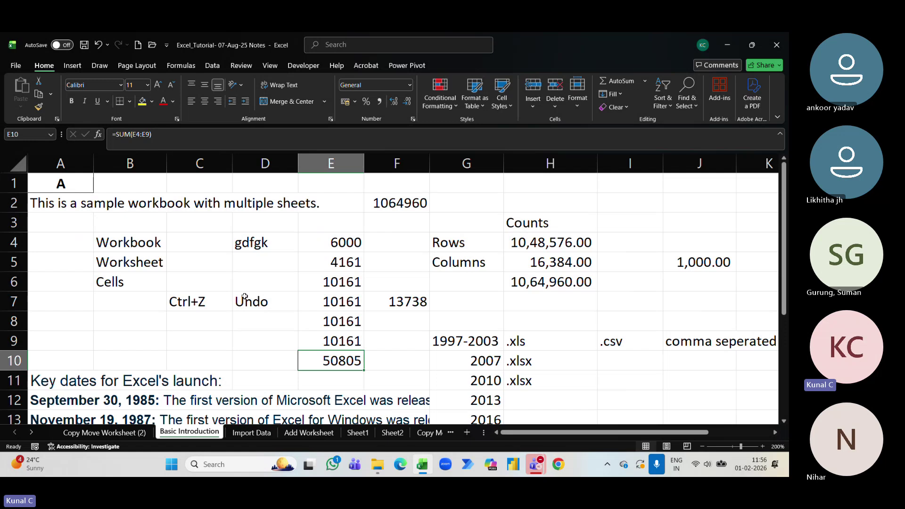
pyautogui.scroll(-1, 251, 297)
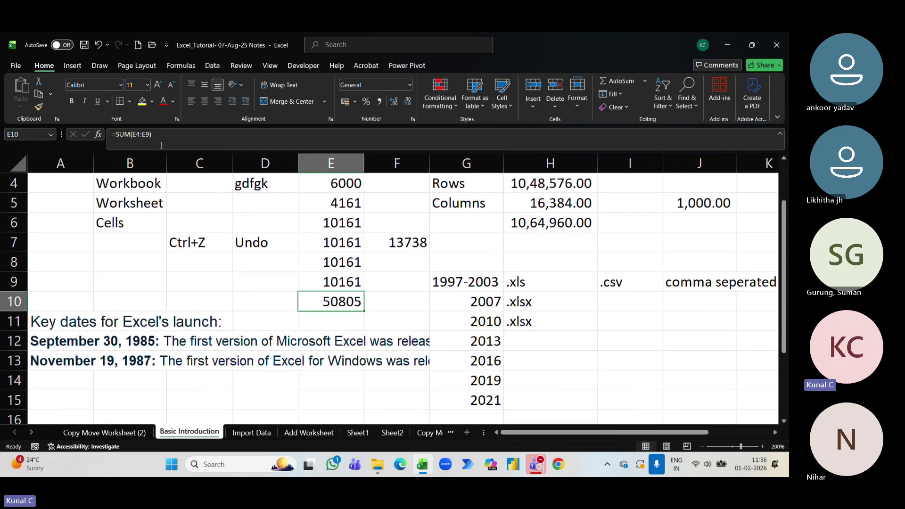
pyautogui.scroll(1, 256, 260)
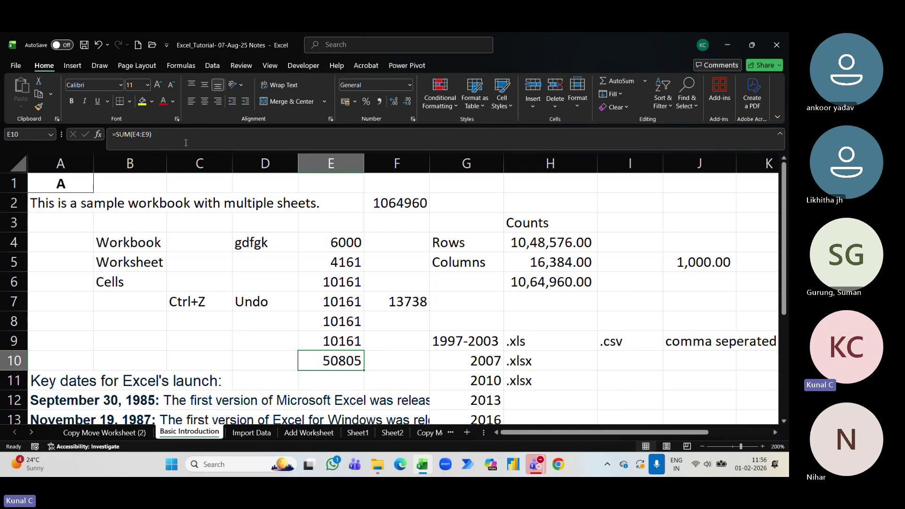
# Step: Inspect E7's formula =E4+E5, which adds 6000 and 4161 to give 10161
pyautogui.click(40, 134)
pyautogui.click(34, 133)
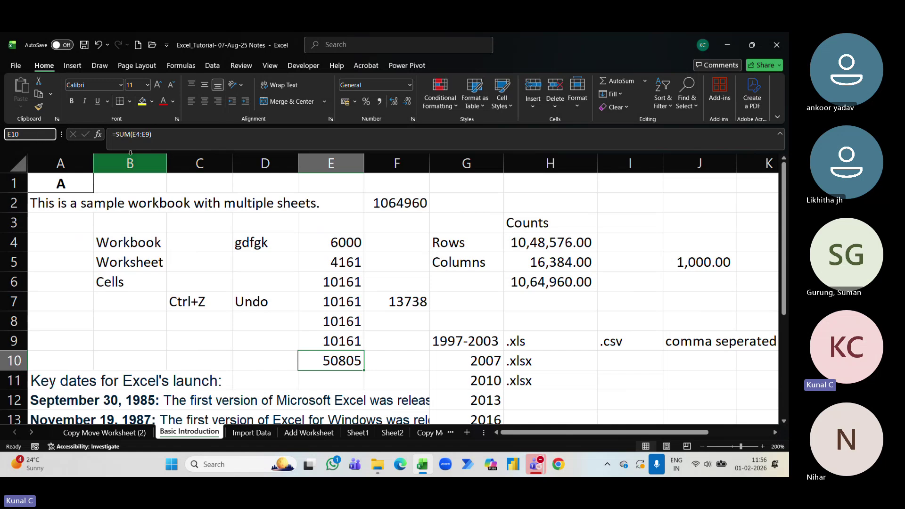
pyautogui.click(262, 338)
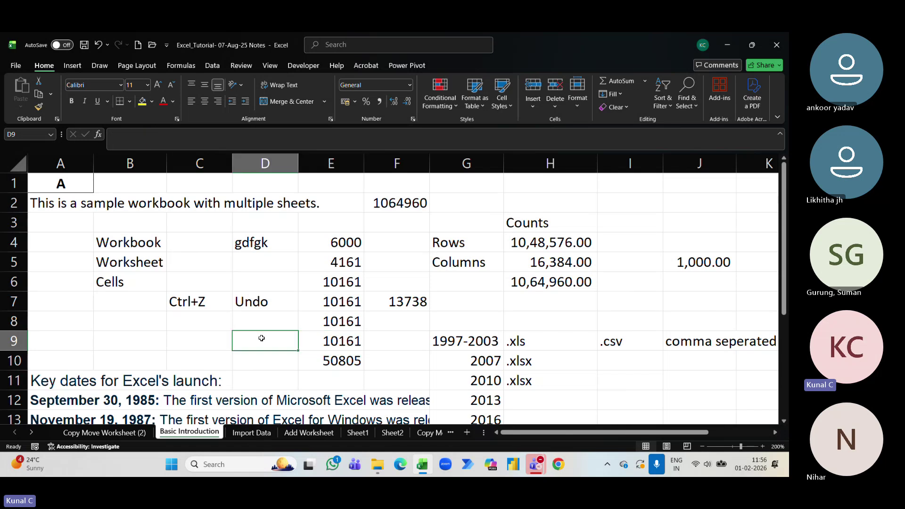
pyautogui.click(184, 299)
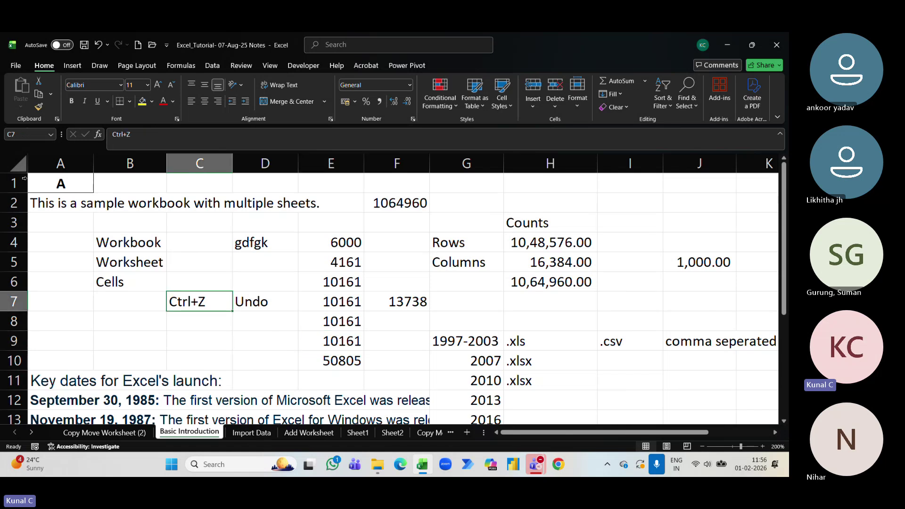
pyautogui.press('Right')
pyautogui.press('Right')
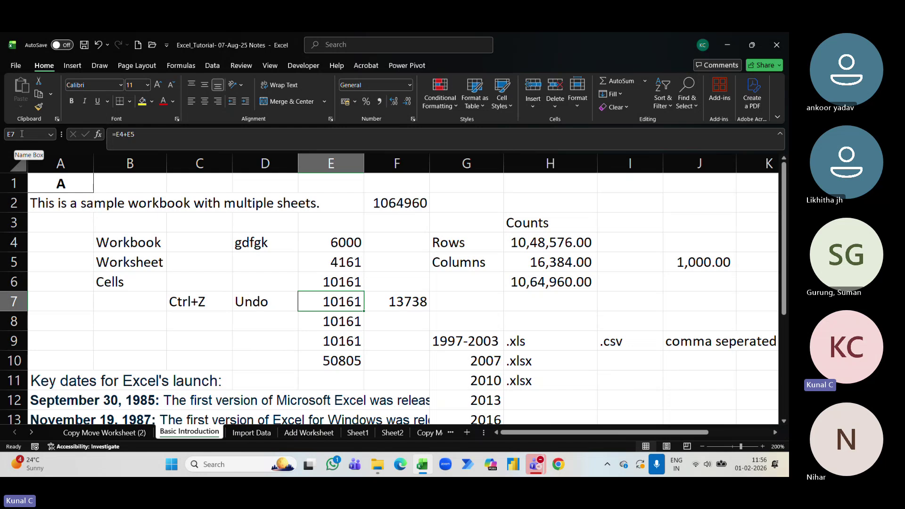
pyautogui.click(148, 134)
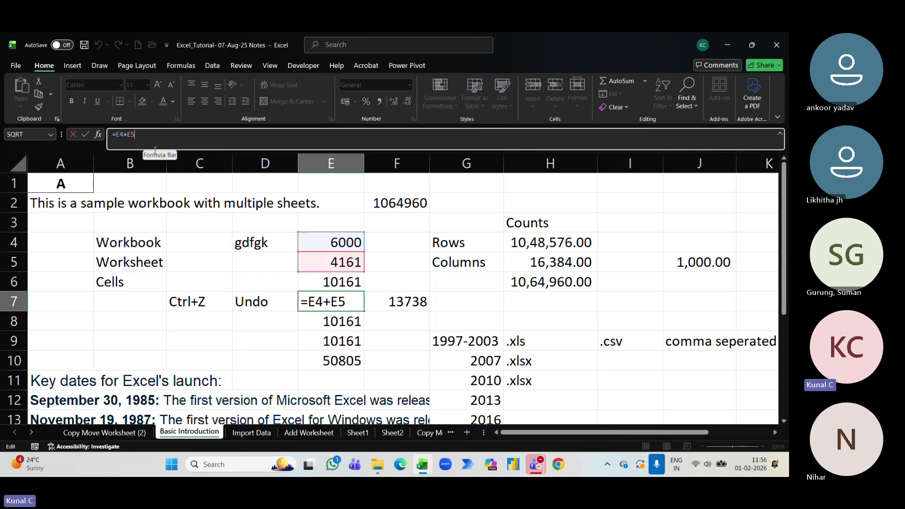
pyautogui.click(192, 203)
pyautogui.click(159, 136)
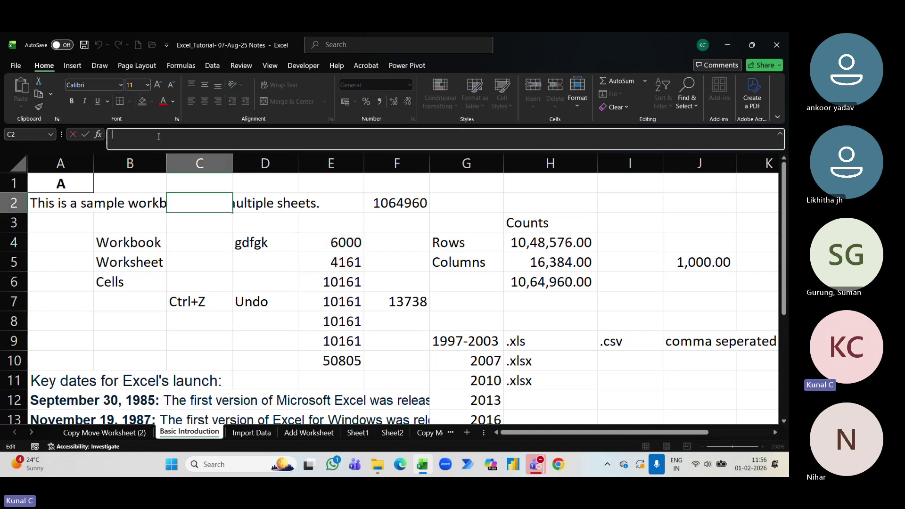
# Step: Enter fgwgweg into C5, confirm it, and reopen C5 for editing
pyautogui.click(181, 242)
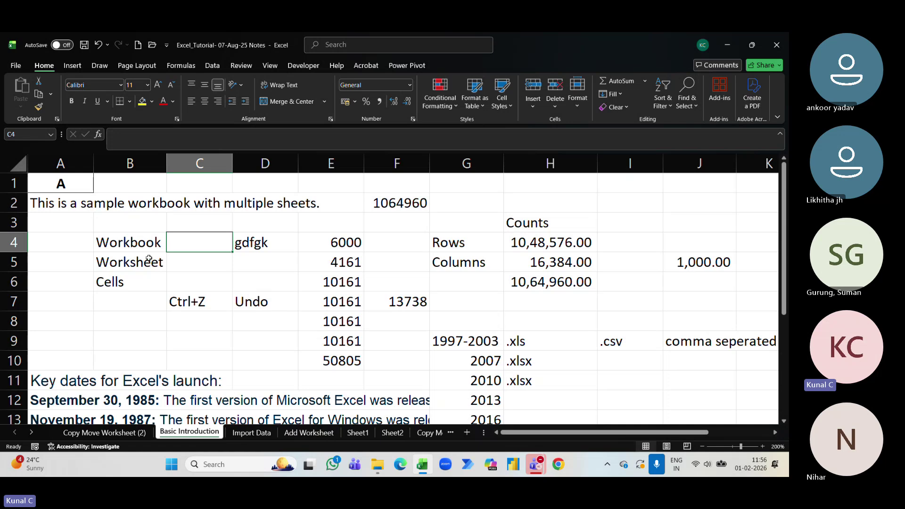
pyautogui.click(188, 263)
pyautogui.click(162, 135)
pyautogui.write('fgwgweg')
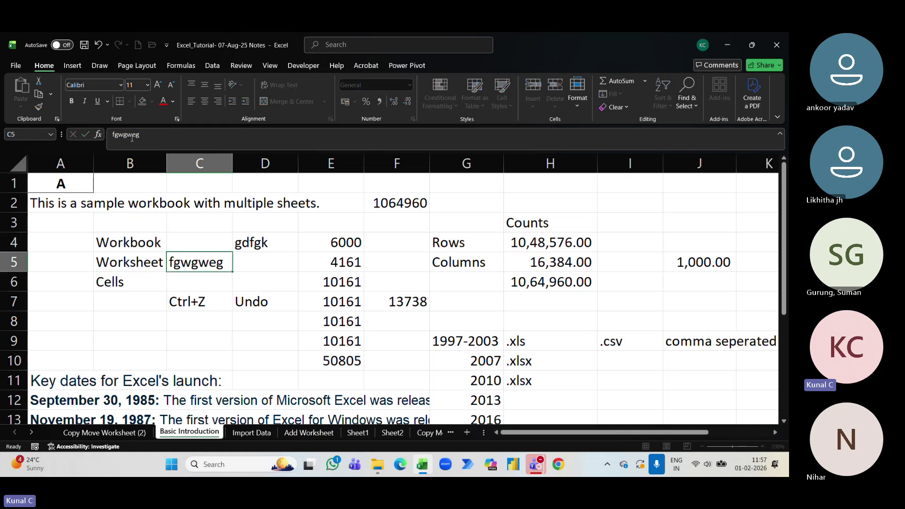
pyautogui.press('Return')
pyautogui.press('Up')
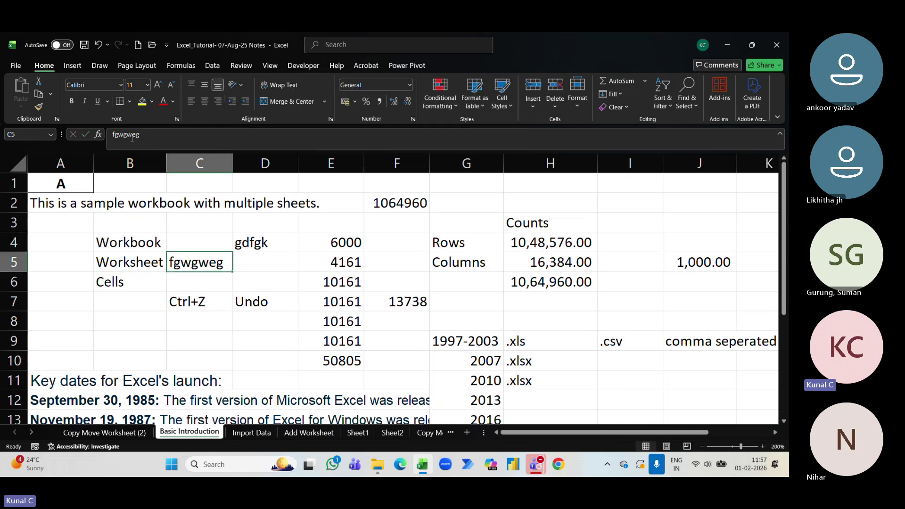
pyautogui.click(113, 135)
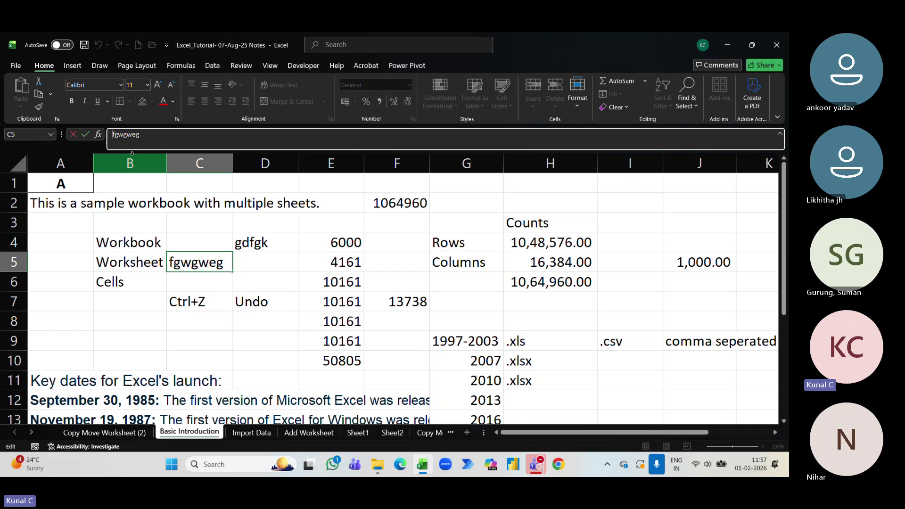
pyautogui.press('Return')
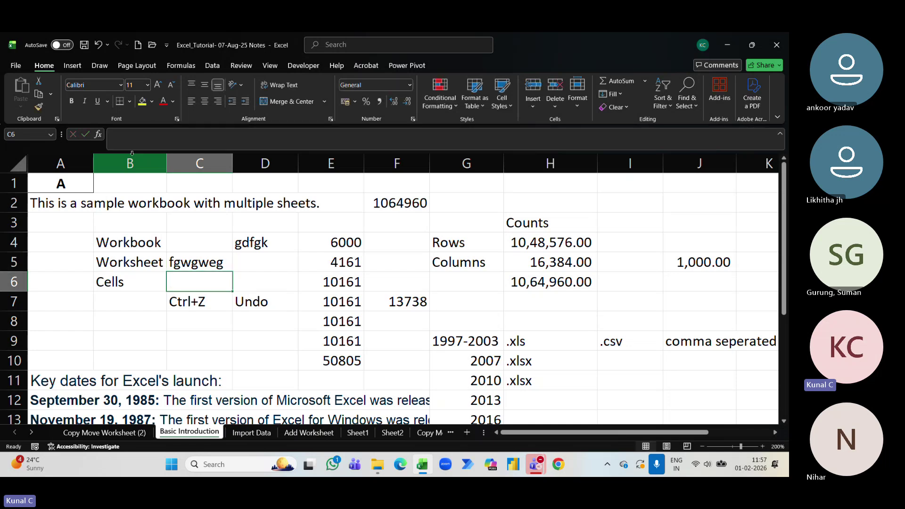
pyautogui.press('Up')
pyautogui.click(165, 136)
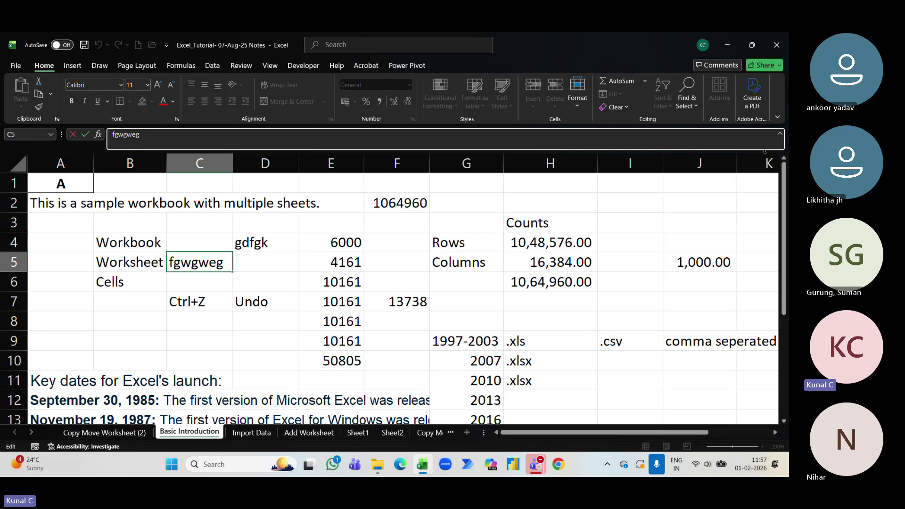
# Step: Enlarge the formula bar to view long content, then shrink it and commit C5
pyautogui.moveTo(765, 151); pyautogui.dragTo(764, 414)
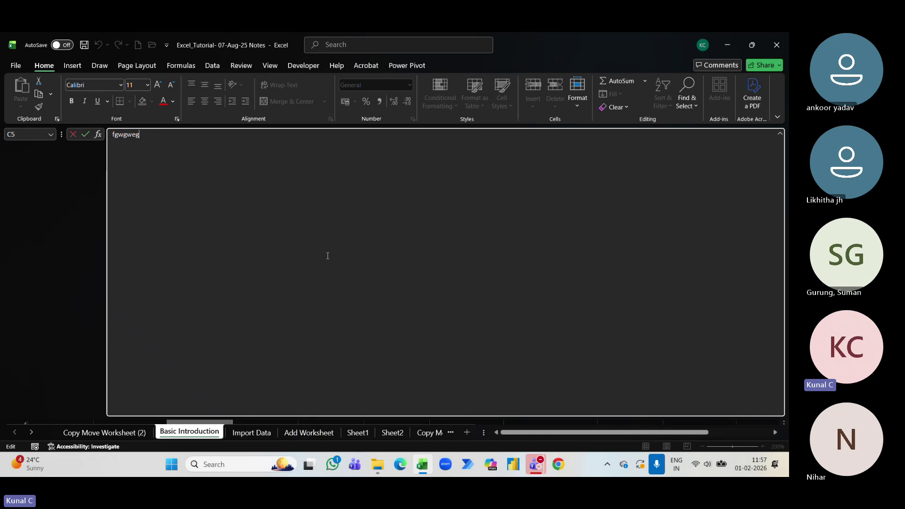
pyautogui.click(780, 133)
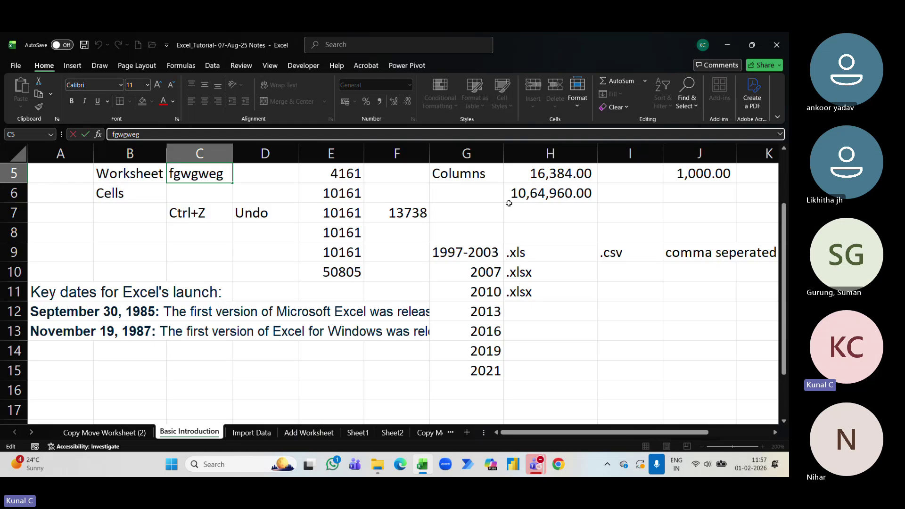
pyautogui.scroll(2, 160, 247)
pyautogui.click(119, 234)
# Step: Select B5 and B6, toggling the formula bar size without changing B6
pyautogui.click(121, 254)
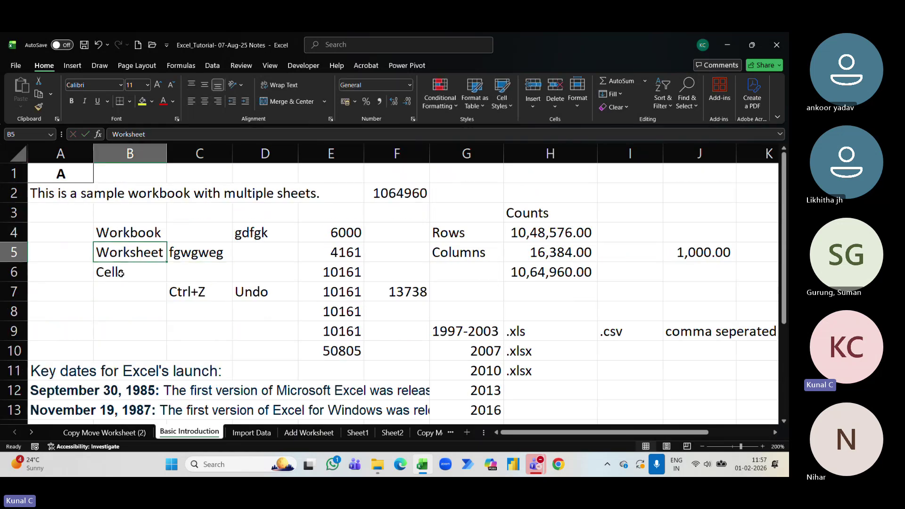
pyautogui.click(122, 274)
pyautogui.click(143, 135)
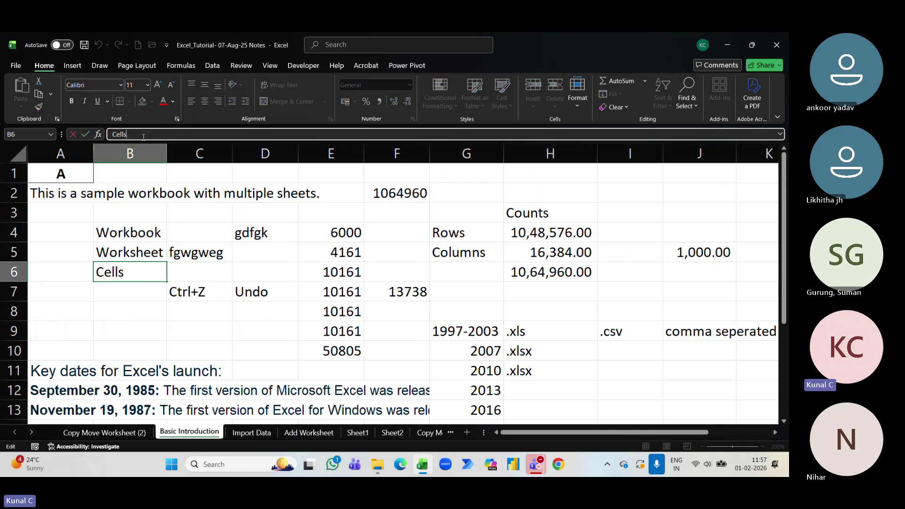
pyautogui.click(779, 134)
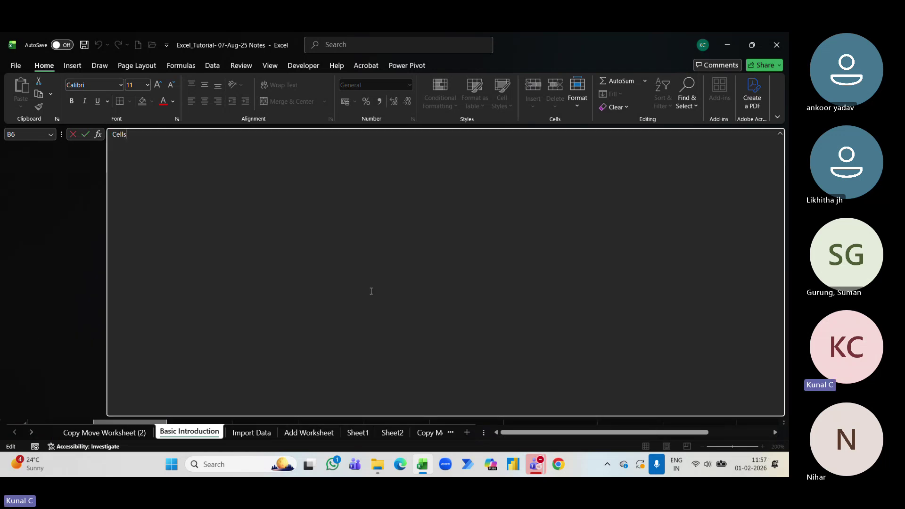
pyautogui.click(780, 134)
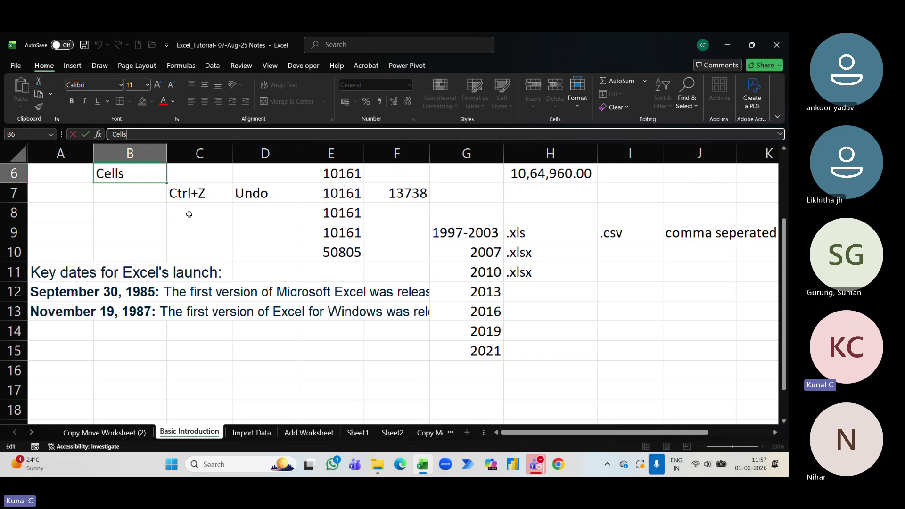
pyautogui.press('Escape')
# Step: Edit Cells directly in B6, toggle the formula bar open and closed, then select C4
pyautogui.scroll(2, 184, 212)
pyautogui.click(149, 136)
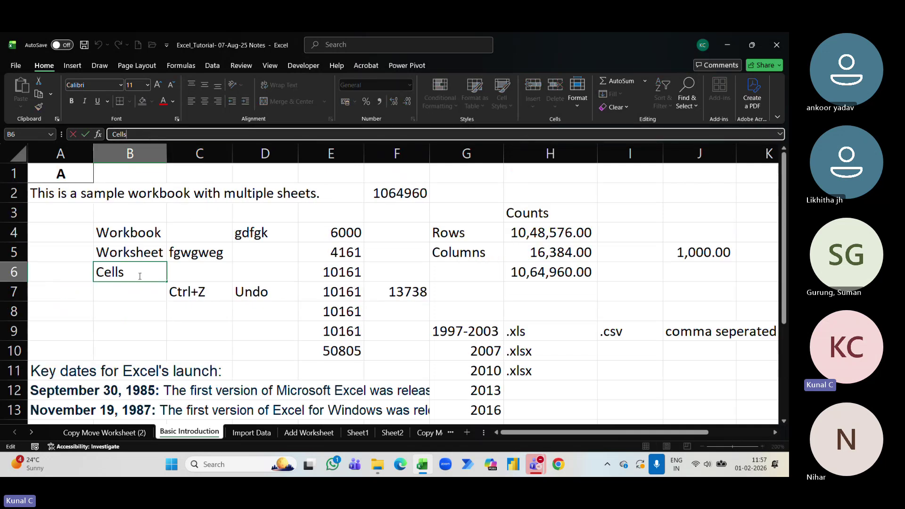
pyautogui.doubleClick(140, 277)
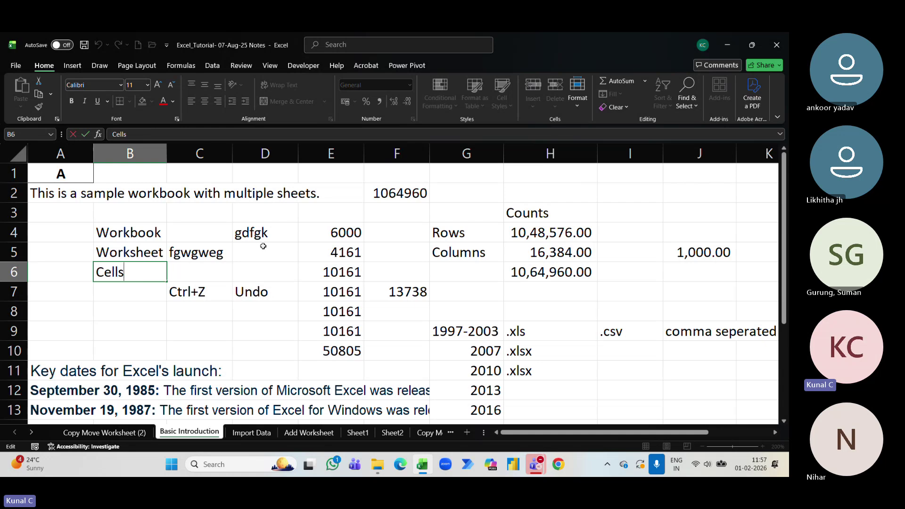
pyautogui.click(780, 134)
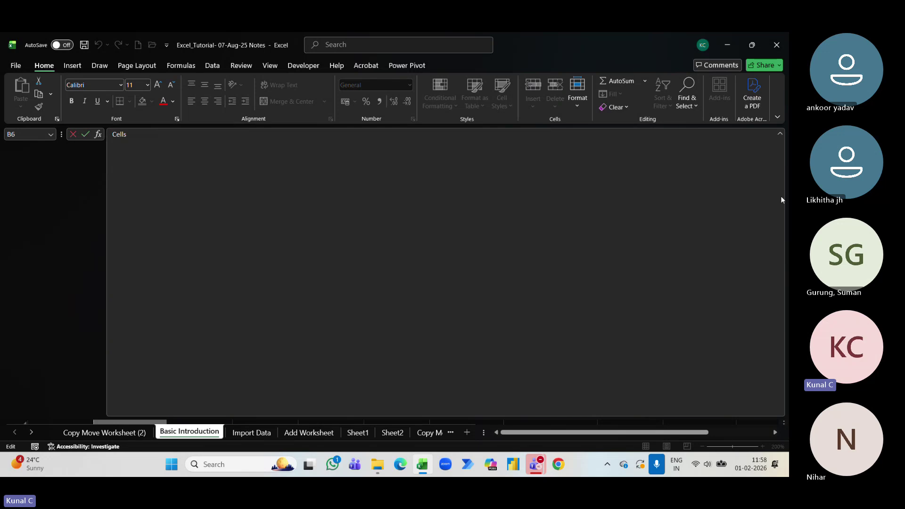
pyautogui.click(780, 133)
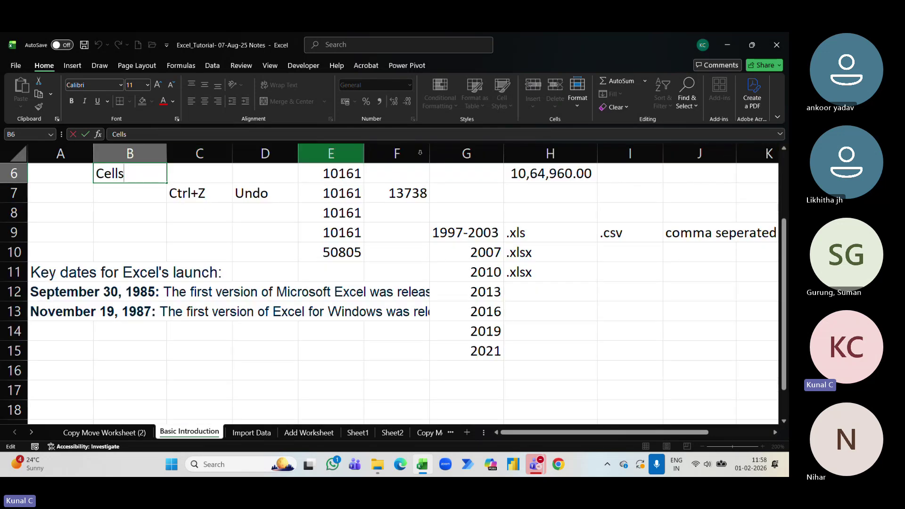
pyautogui.click(780, 134)
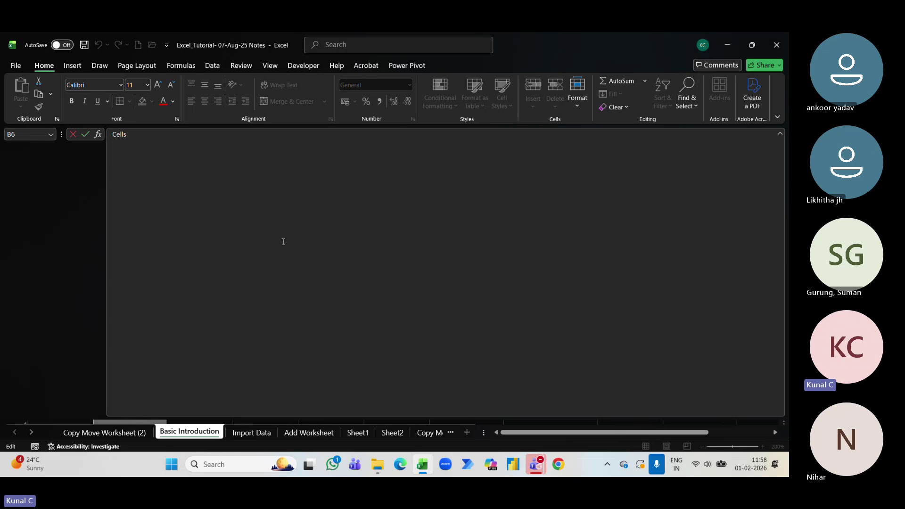
pyautogui.click(780, 134)
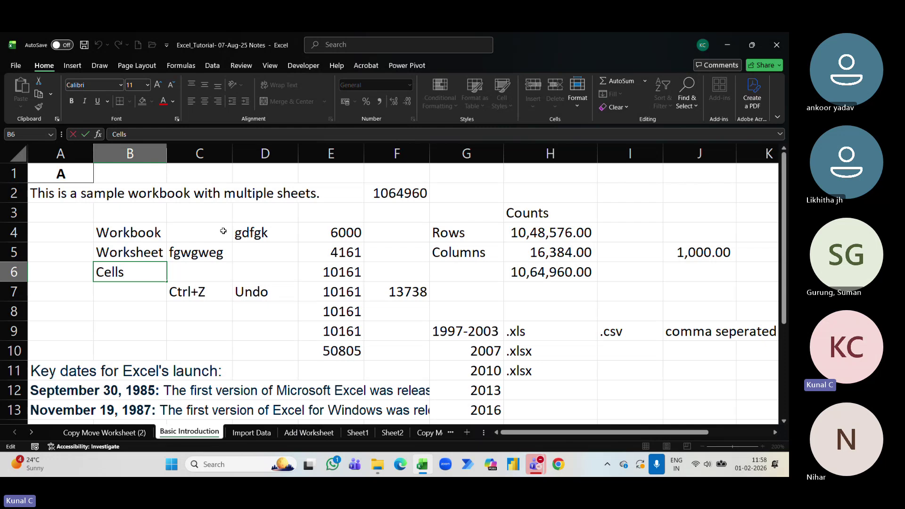
pyautogui.click(194, 238)
# Step: Erase the text in cell C5 beside Worksheet through the formula bar, leaving it empty
pyautogui.click(196, 246)
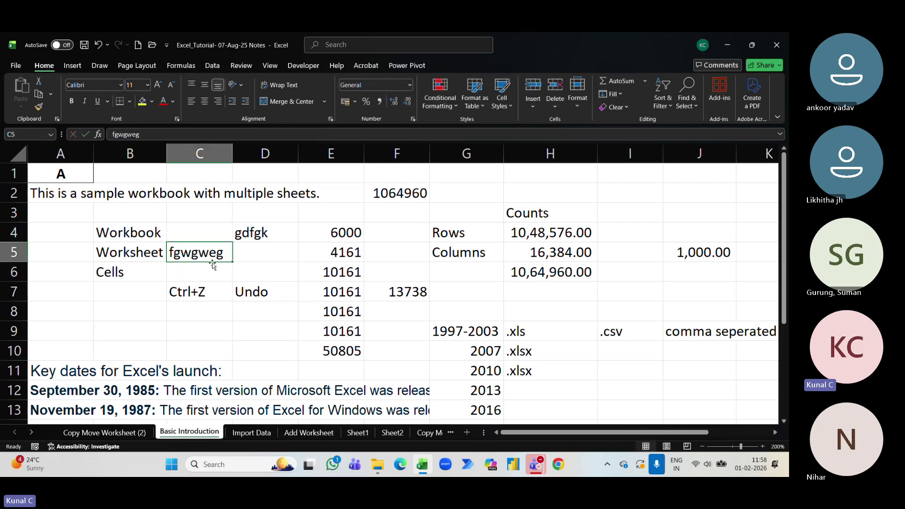
pyautogui.click(133, 276)
pyautogui.click(212, 257)
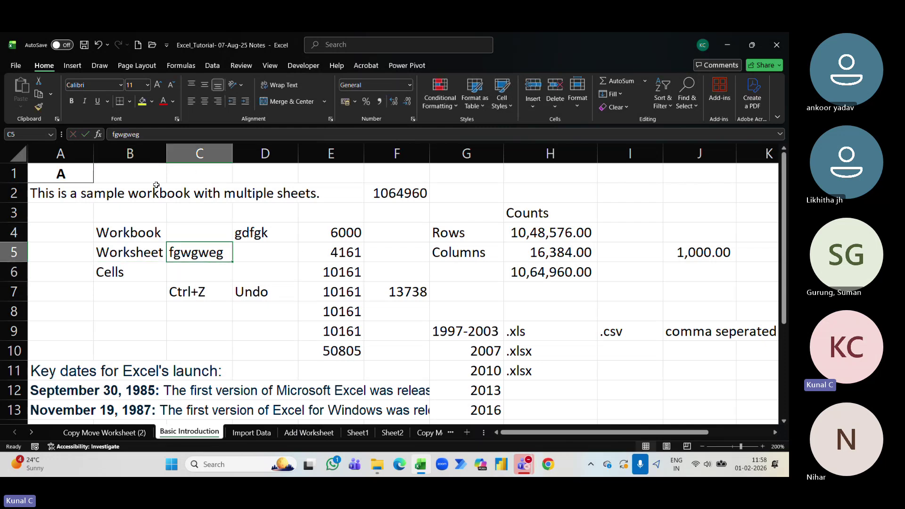
pyautogui.click(154, 135)
pyautogui.press('BackSpace')
pyautogui.press('BackSpace')
pyautogui.press('BackSpace')
pyautogui.press('BackSpace')
pyautogui.press('BackSpace')
pyautogui.press('BackSpace')
pyautogui.press('BackSpace')
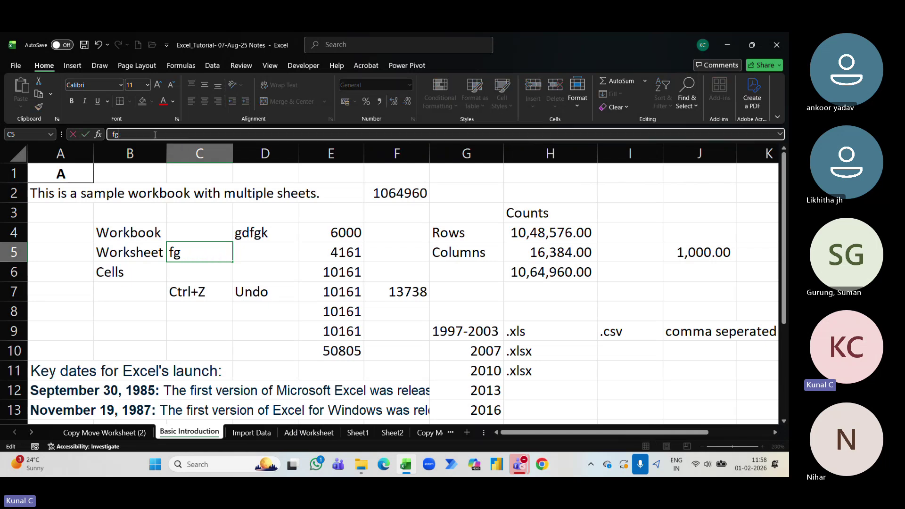
pyautogui.press('Return')
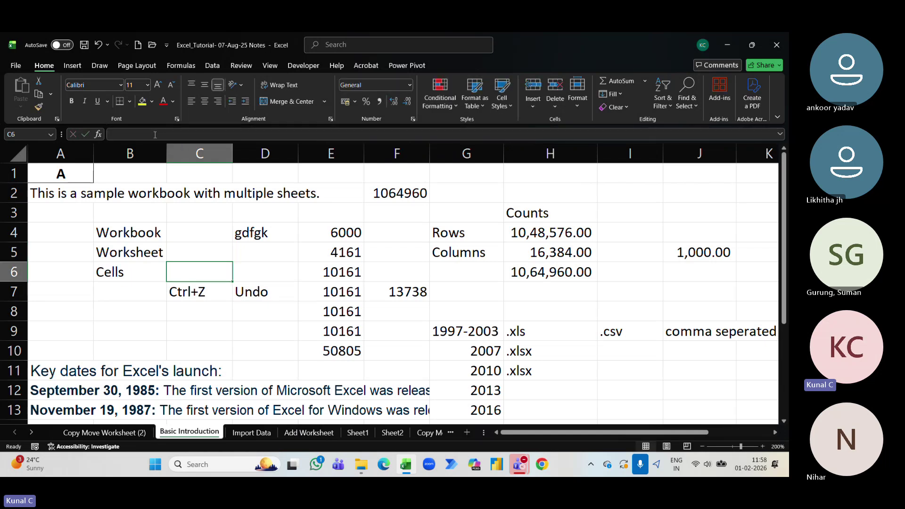
pyautogui.press('Up')
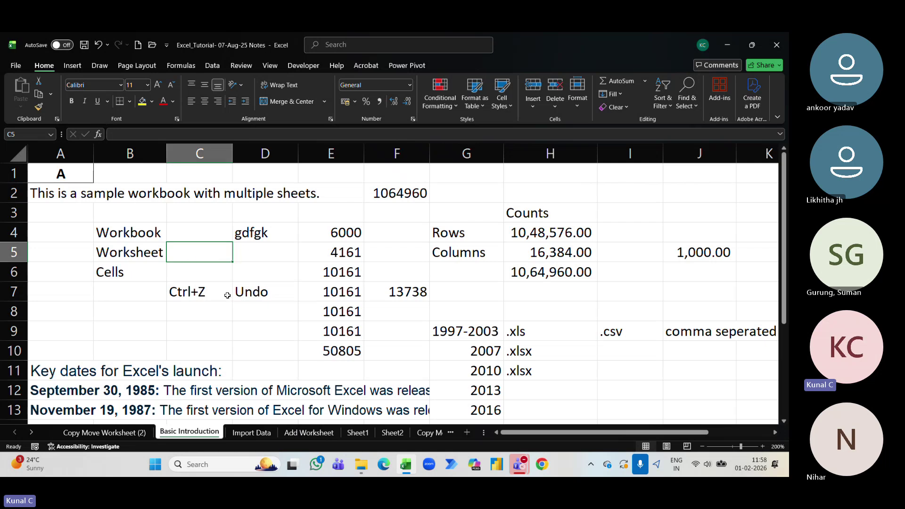
pyautogui.scroll(-1, 227, 295)
pyautogui.scroll(1, 228, 295)
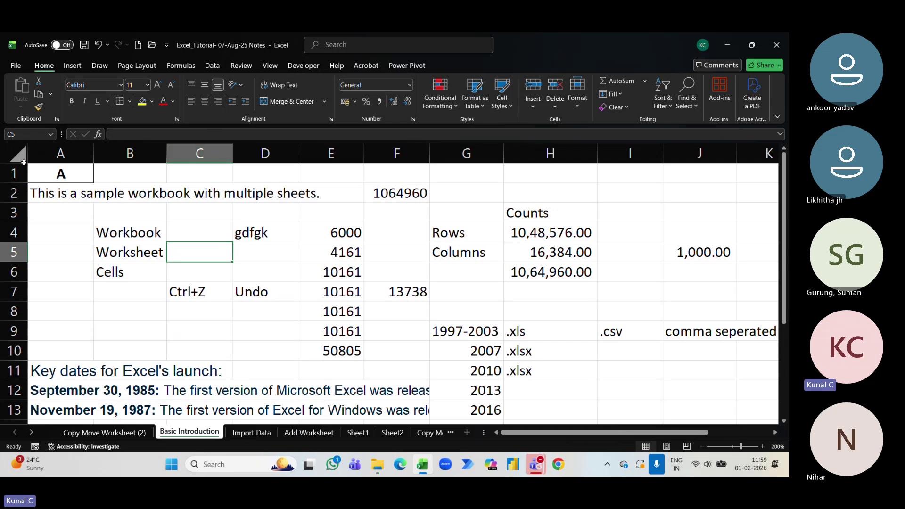
pyautogui.click(60, 153)
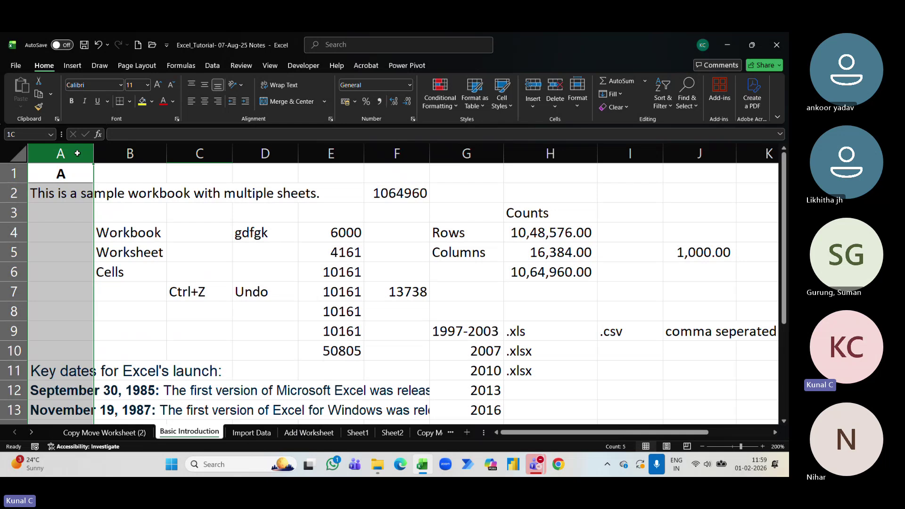
pyautogui.click(124, 152)
pyautogui.click(212, 153)
pyautogui.click(245, 153)
pyautogui.click(330, 153)
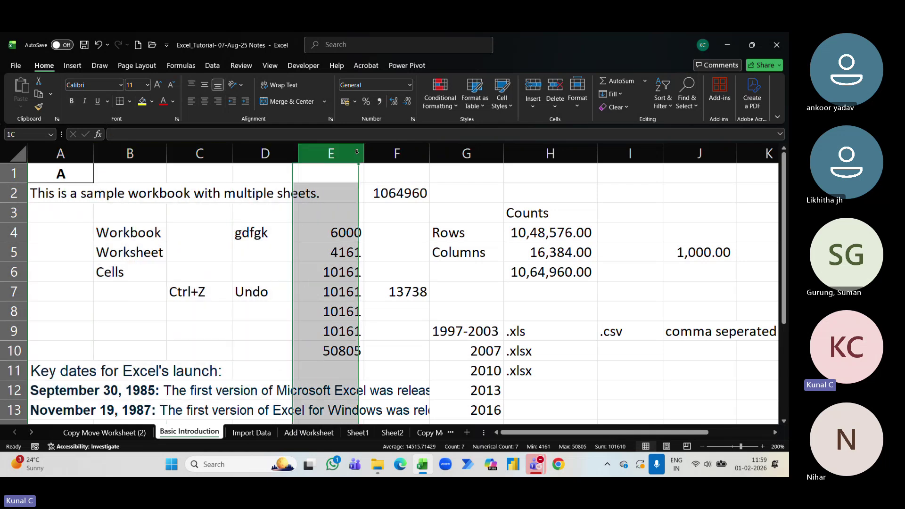
pyautogui.click(5, 232)
pyautogui.click(13, 252)
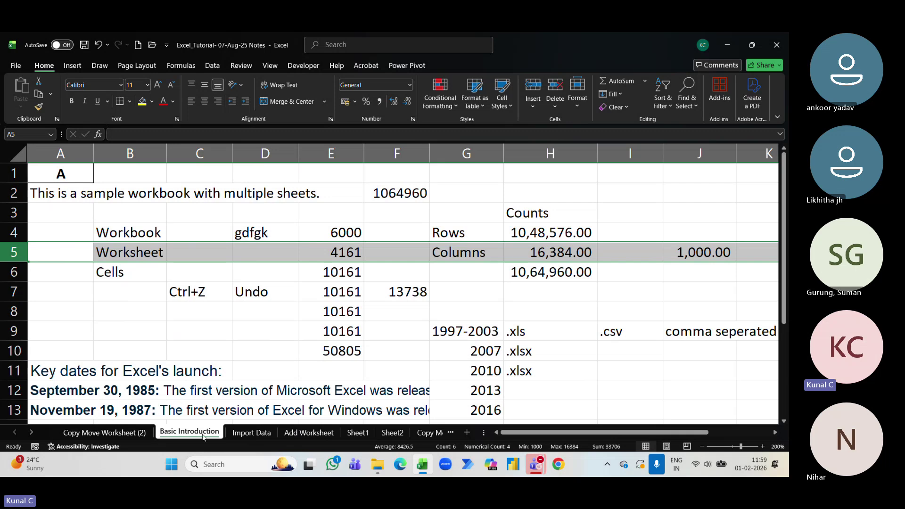
pyautogui.click(134, 253)
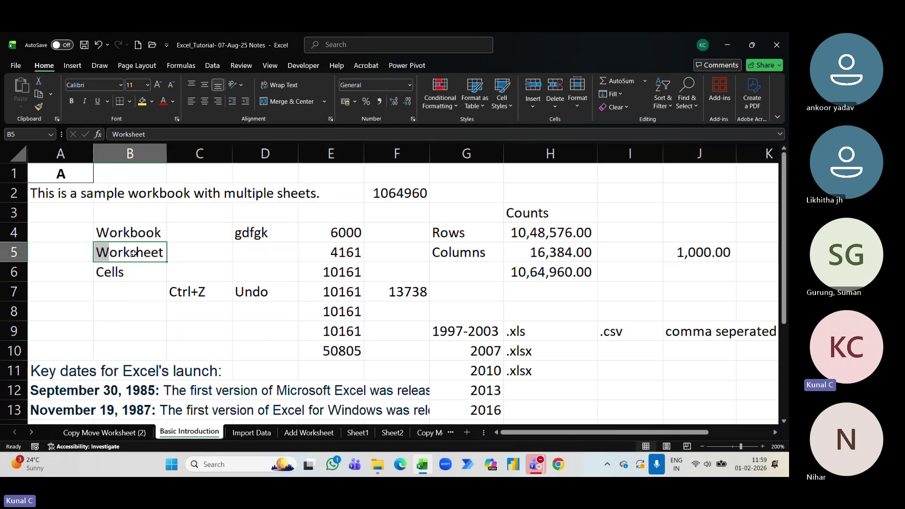
pyautogui.click(132, 232)
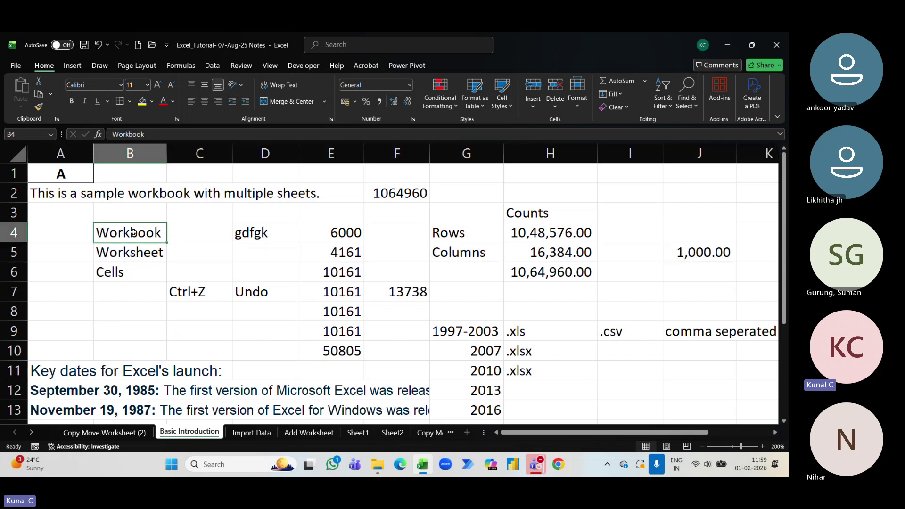
pyautogui.click(137, 259)
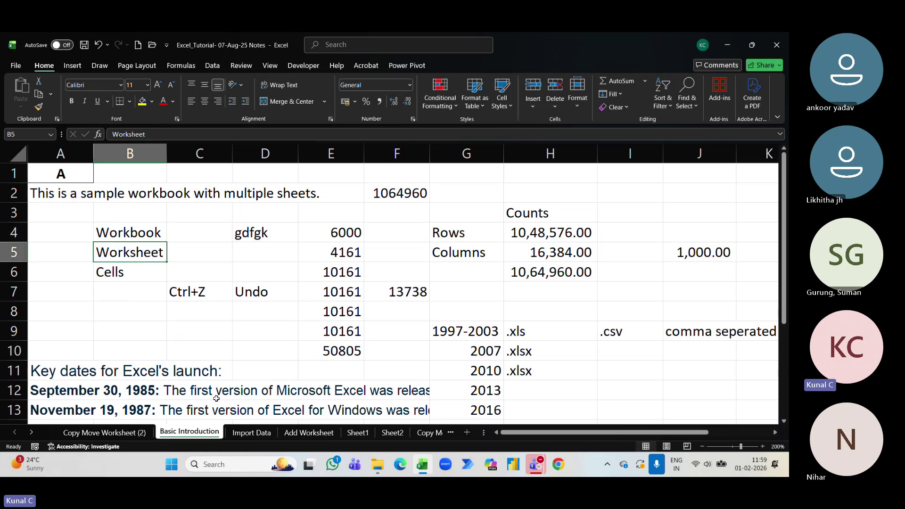
pyautogui.click(251, 432)
pyautogui.click(306, 432)
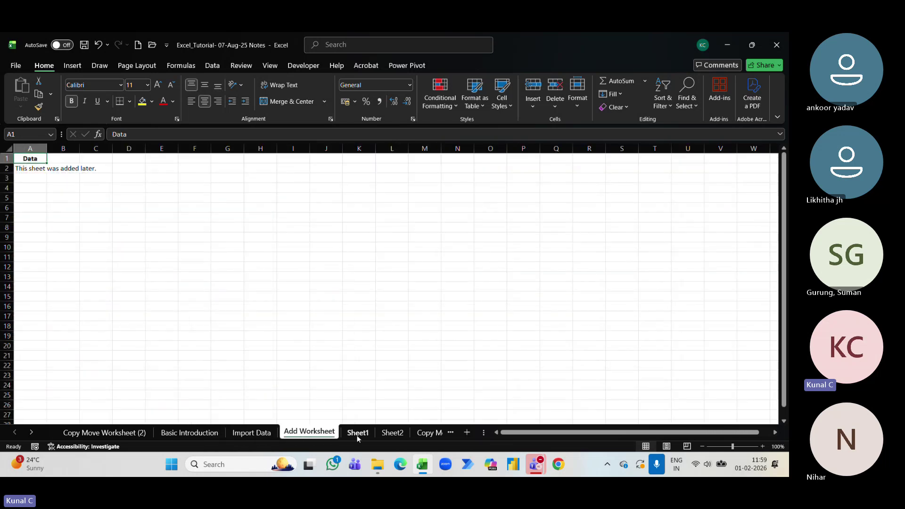
pyautogui.click(357, 432)
pyautogui.click(393, 432)
pyautogui.click(427, 433)
pyautogui.click(423, 432)
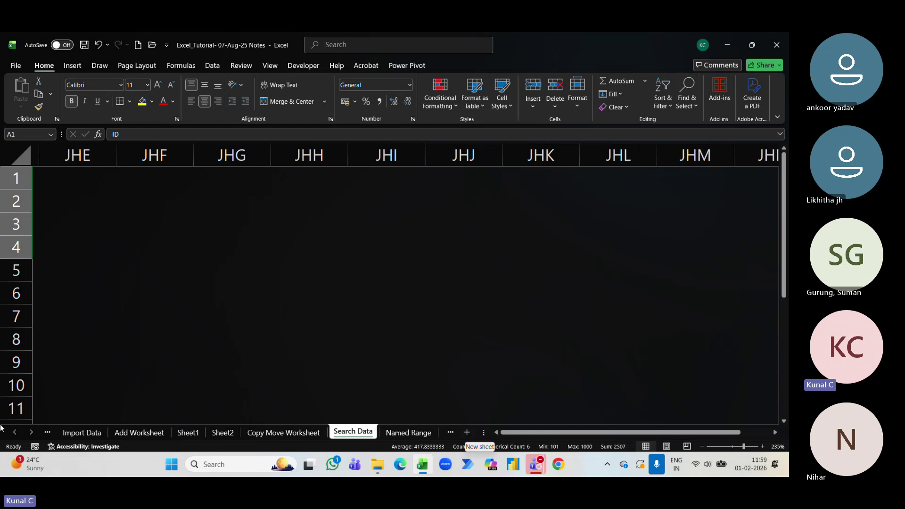
pyautogui.click(15, 432)
pyautogui.click(14, 432)
pyautogui.click(219, 434)
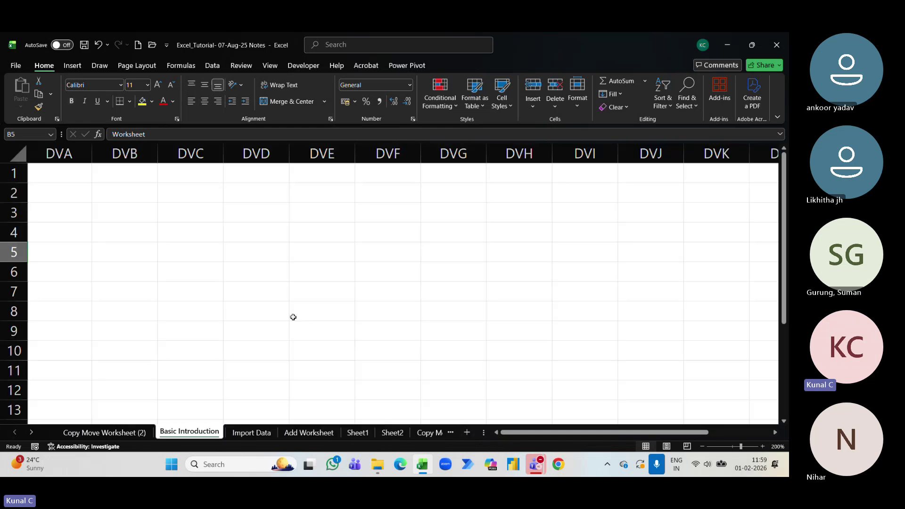
pyautogui.moveTo(584, 432); pyautogui.dragTo(579, 433)
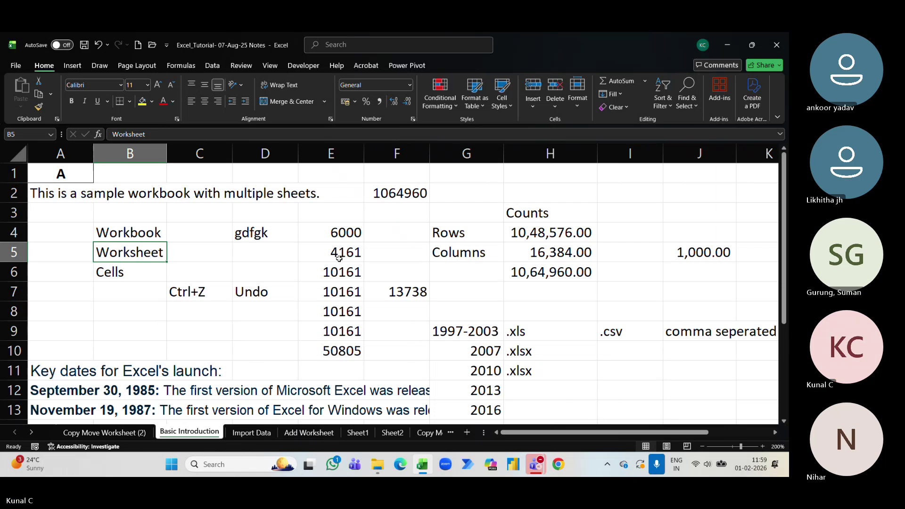
pyautogui.hscroll(4, 462, 301)
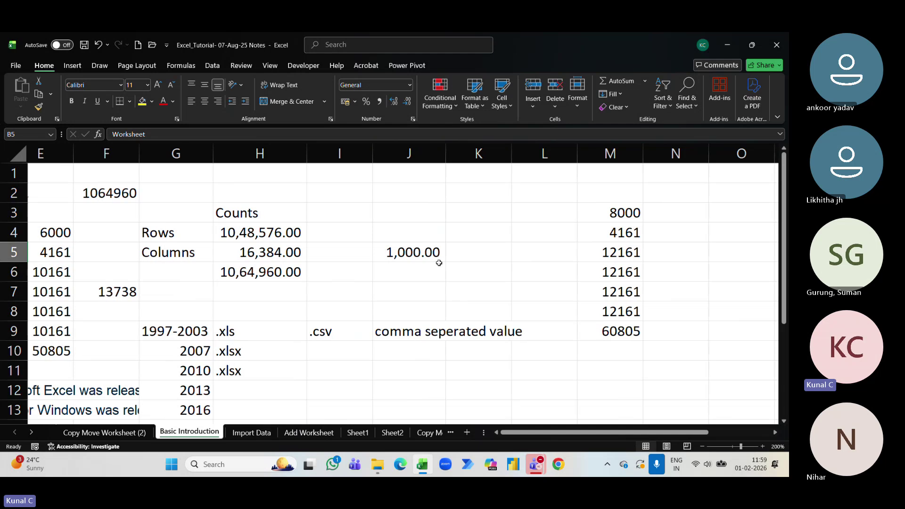
pyautogui.hscroll(-4, 450, 264)
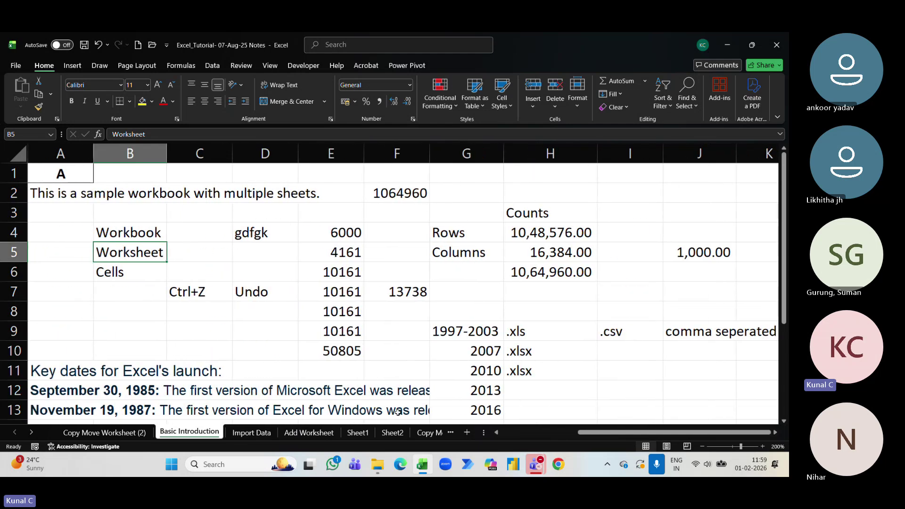
pyautogui.scroll(-3, 376, 340)
pyautogui.scroll(3, 378, 339)
pyautogui.click(249, 433)
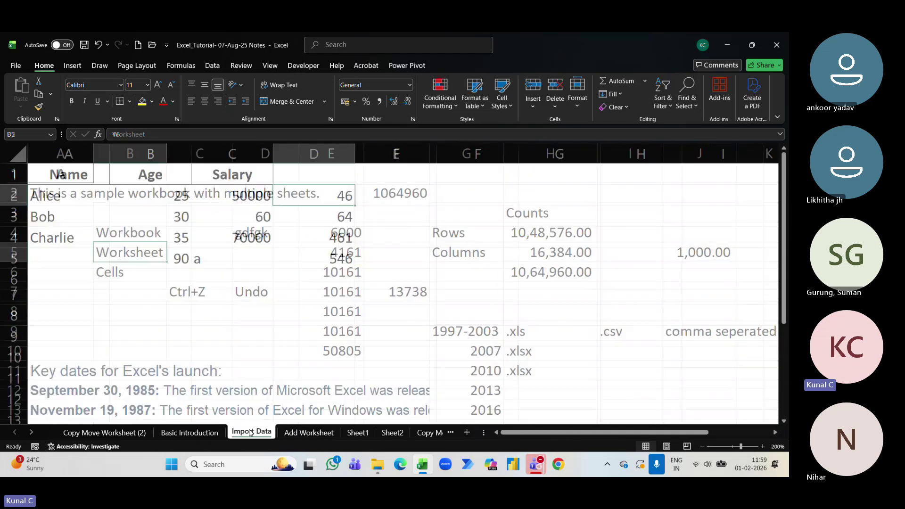
pyautogui.click(302, 432)
pyautogui.click(200, 432)
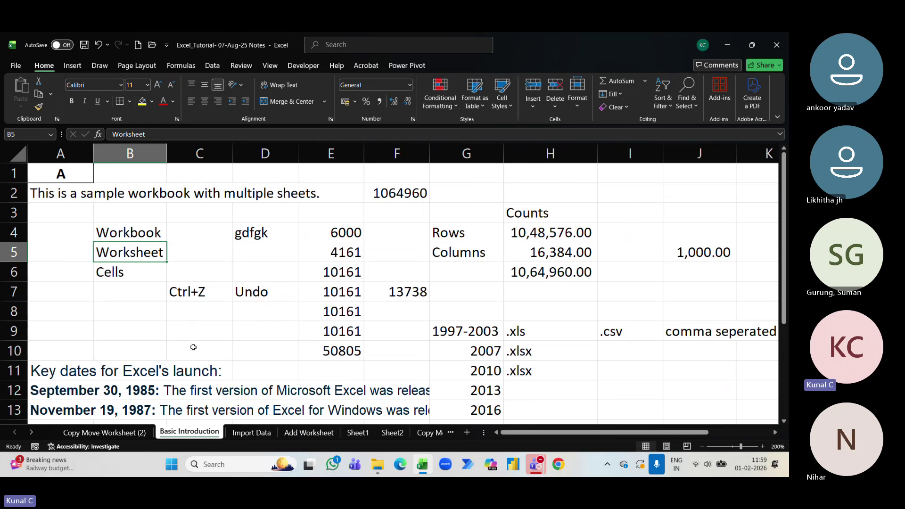
pyautogui.scroll(-1, 220, 316)
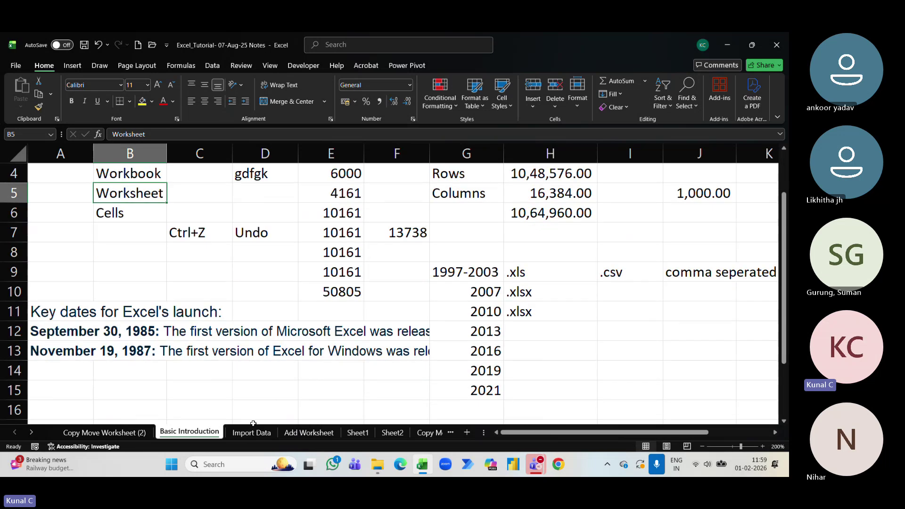
# Step: Start deleting the Basic Introduction sheet, cancel to keep it, then reopen its tab menu
pyautogui.rightClick(208, 433)
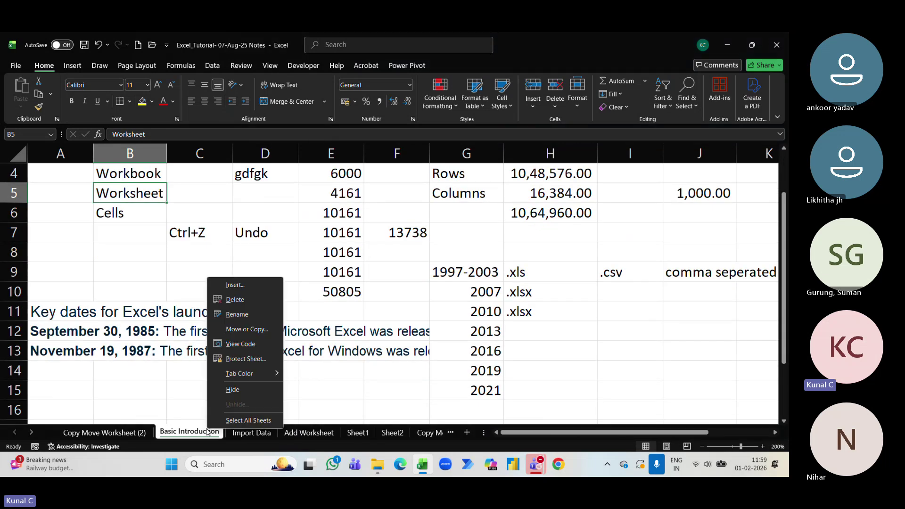
pyautogui.click(248, 300)
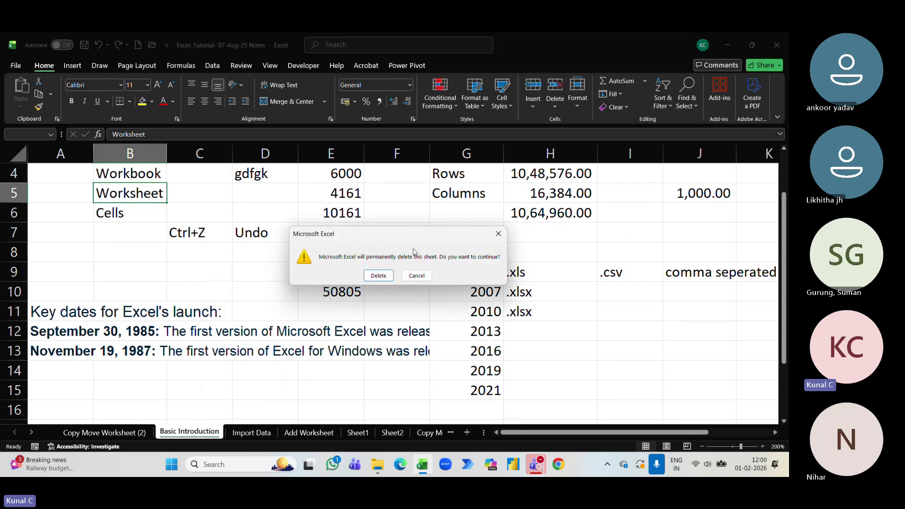
pyautogui.click(498, 233)
pyautogui.rightClick(196, 430)
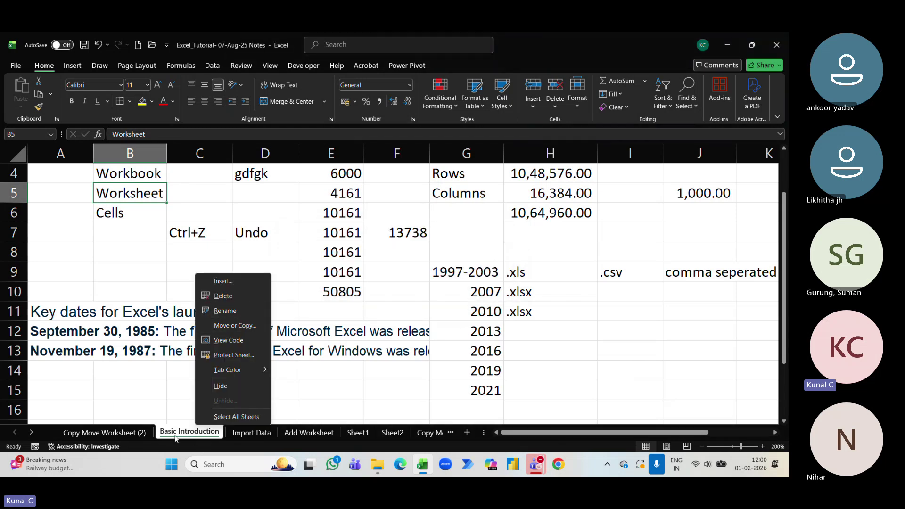
# Step: Copy the Basic Introduction sheet to (new book) using Move or Copy with Create a copy ticked
pyautogui.click(227, 326)
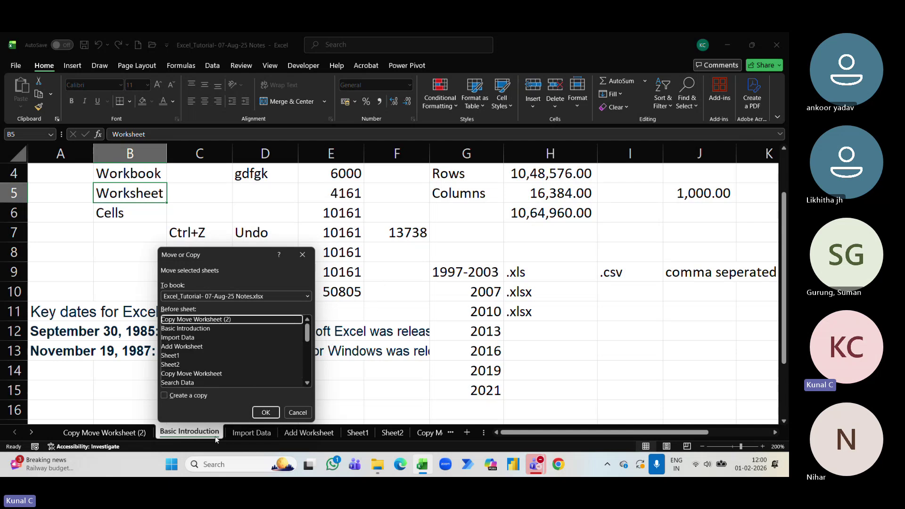
pyautogui.click(197, 399)
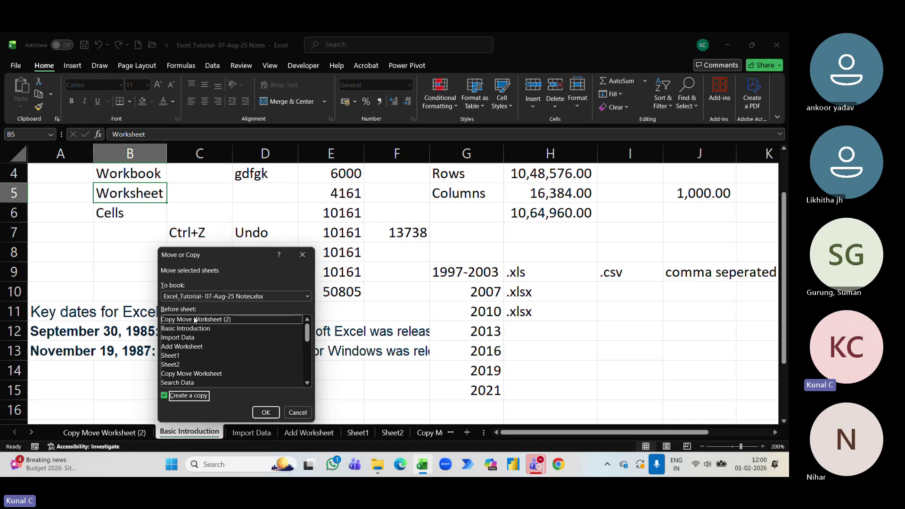
pyautogui.click(183, 330)
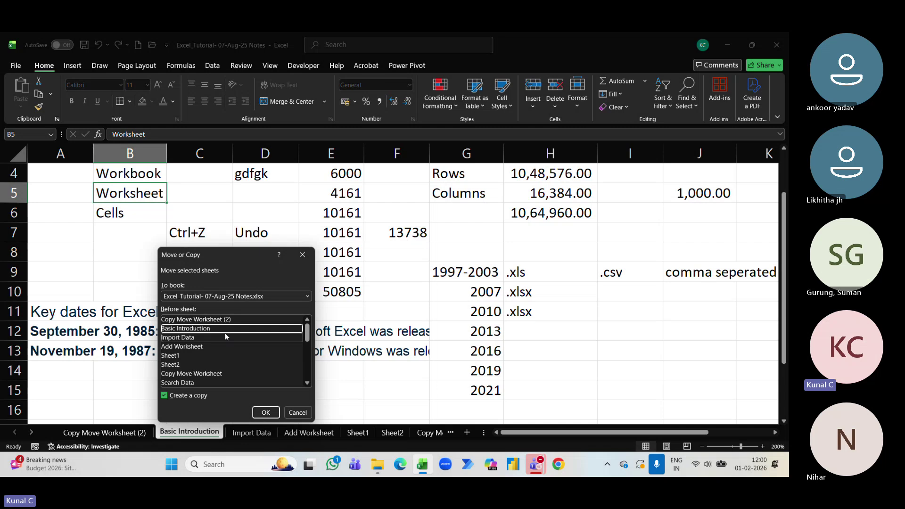
pyautogui.click(308, 296)
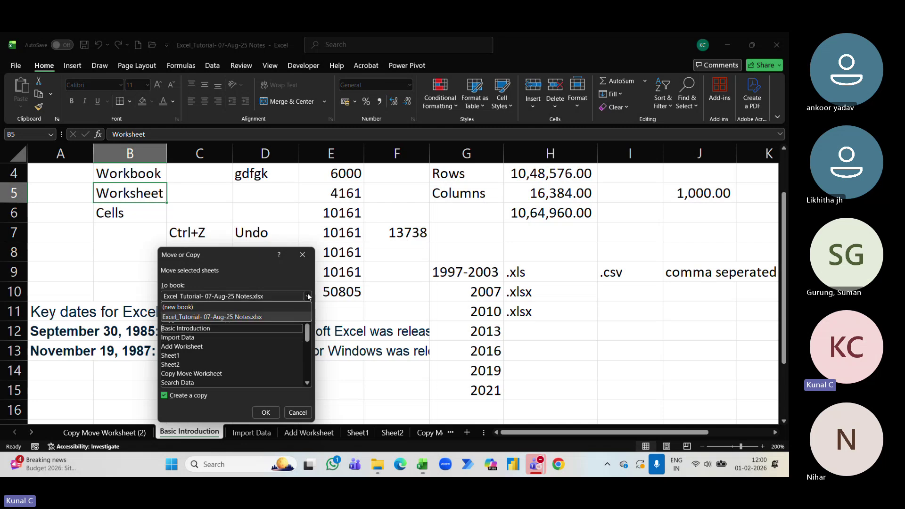
pyautogui.click(238, 307)
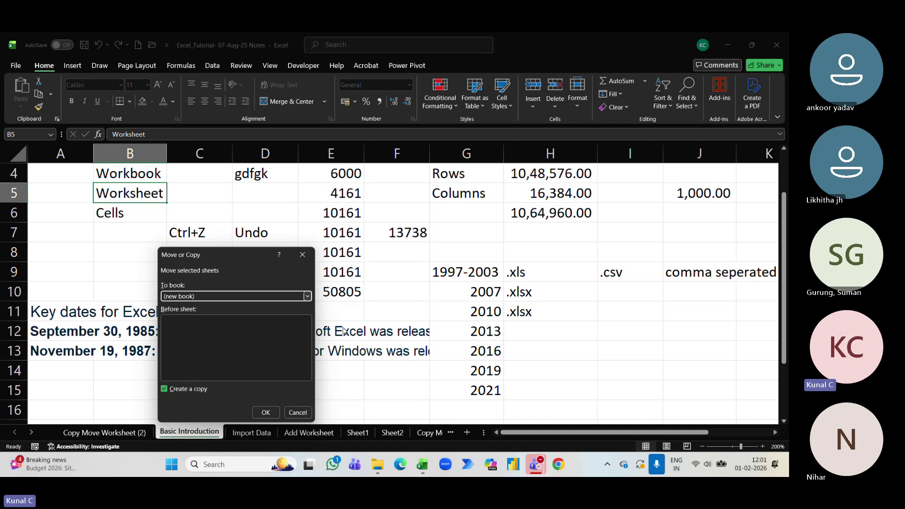
pyautogui.click(279, 296)
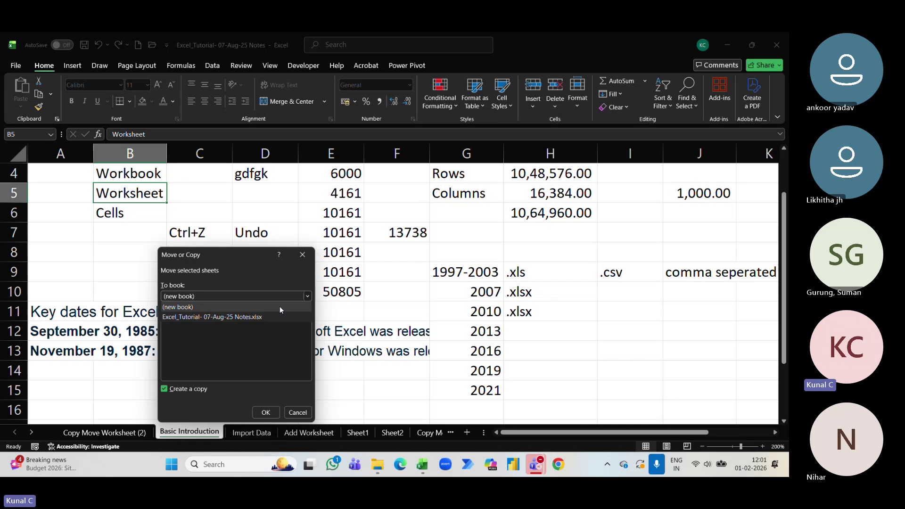
pyautogui.click(211, 317)
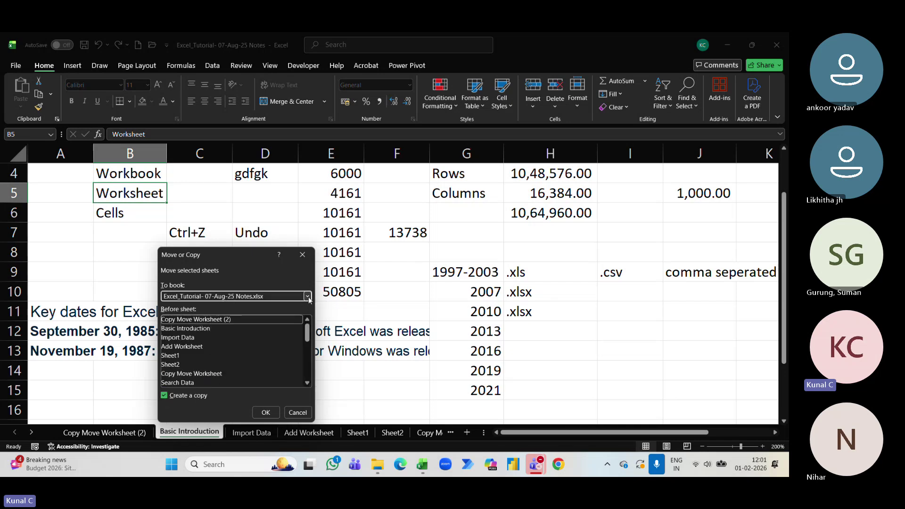
pyautogui.click(307, 296)
pyautogui.click(209, 307)
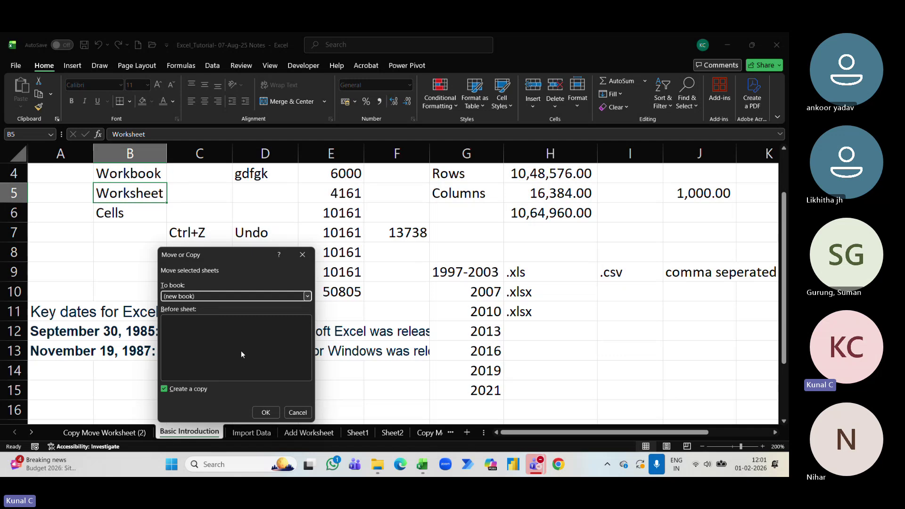
pyautogui.click(265, 412)
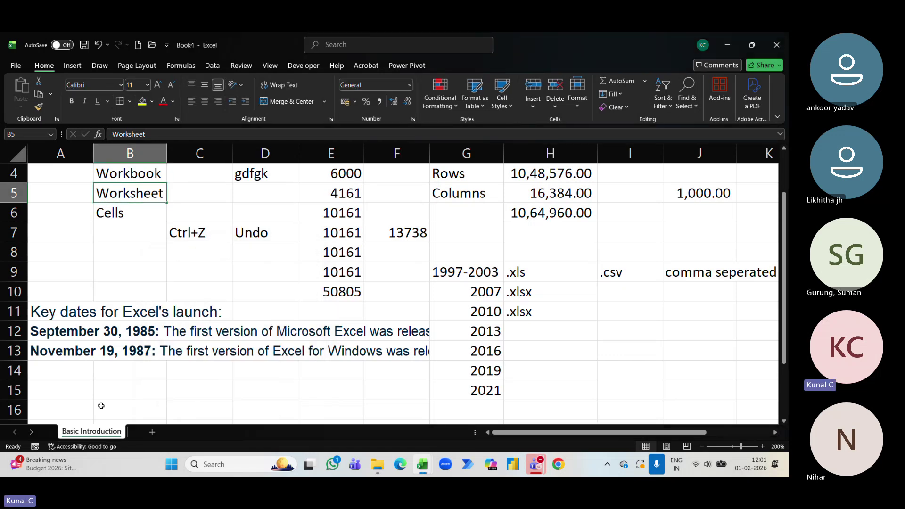
# Step: Compare Book4 against the original, ending on the Excel_Tutorial- 07-Aug-25 Notes workbook
pyautogui.scroll(1, 141, 222)
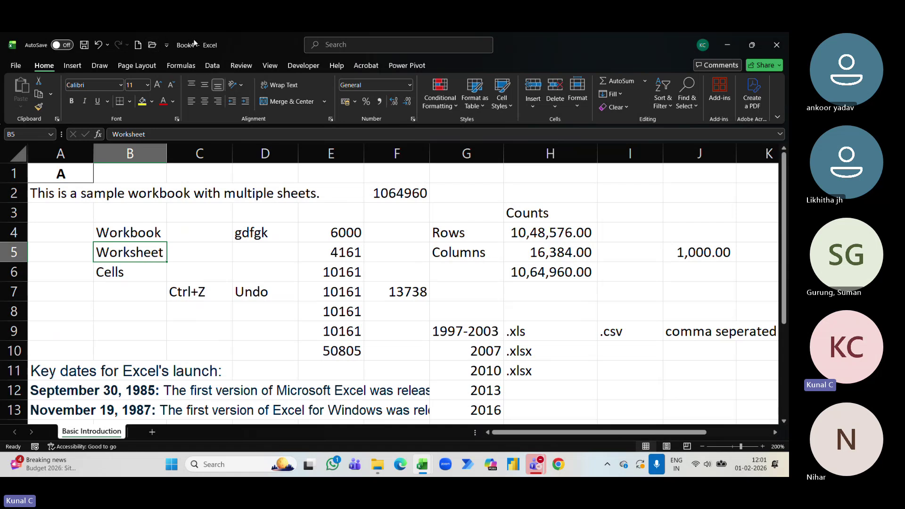
pyautogui.hotkey('alt', 'Tab')
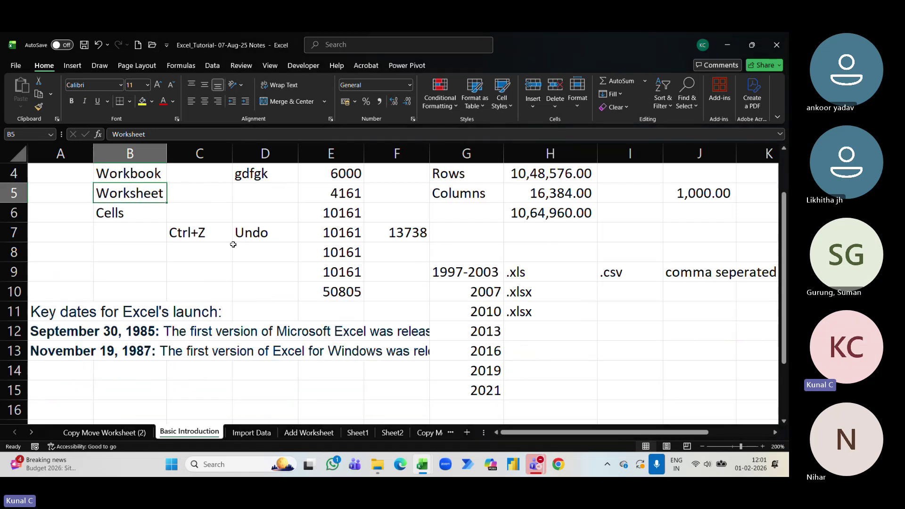
pyautogui.scroll(1, 216, 432)
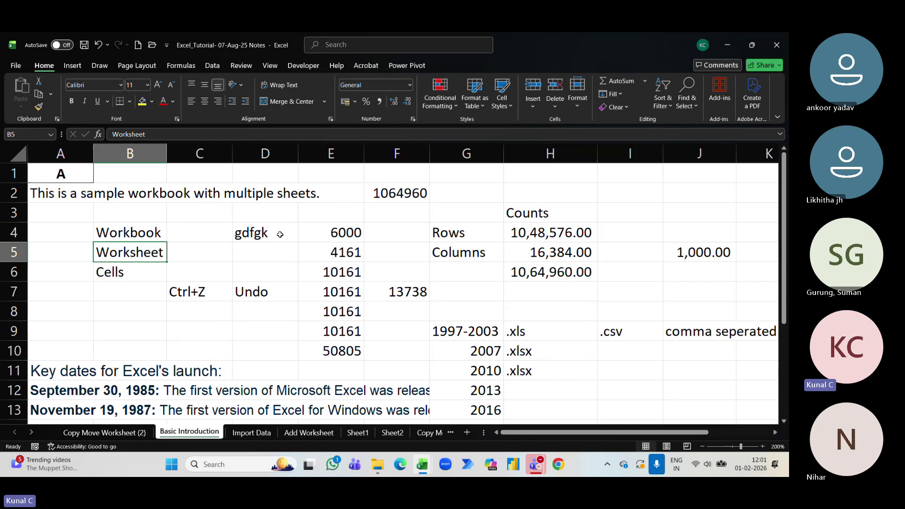
pyautogui.hotkey('alt', 'Tab')
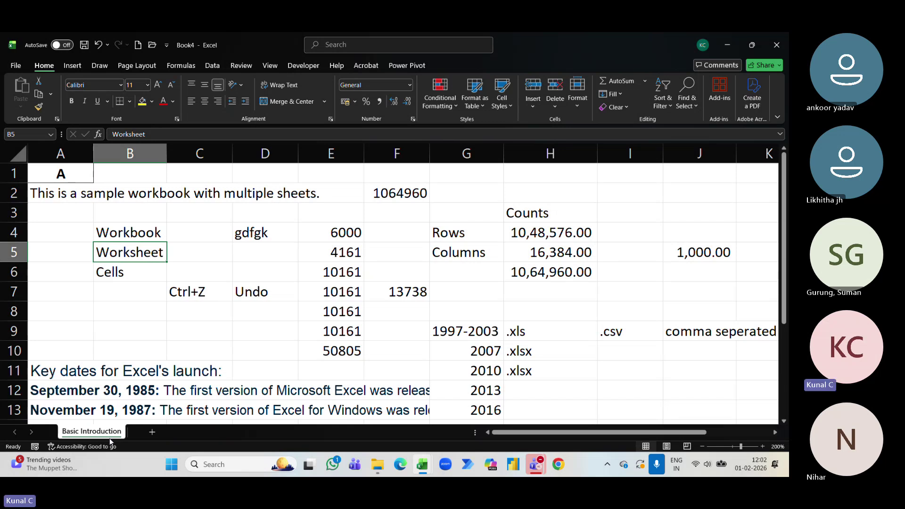
pyautogui.hotkey('alt', 'Tab')
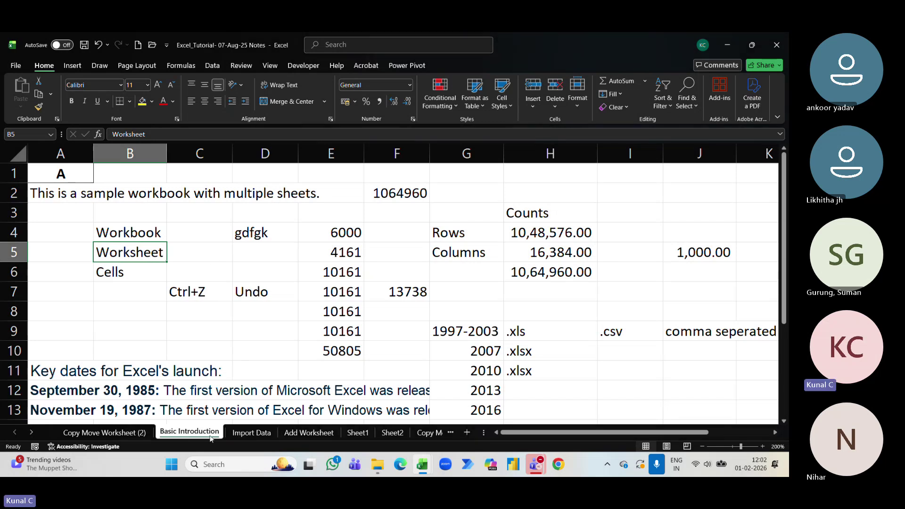
pyautogui.hotkey('alt', 'Tab')
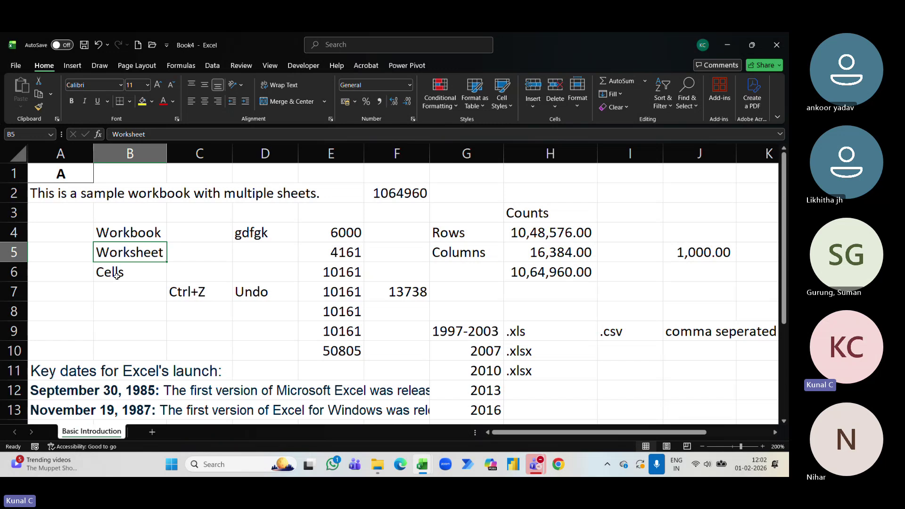
pyautogui.hotkey('alt', 'Tab')
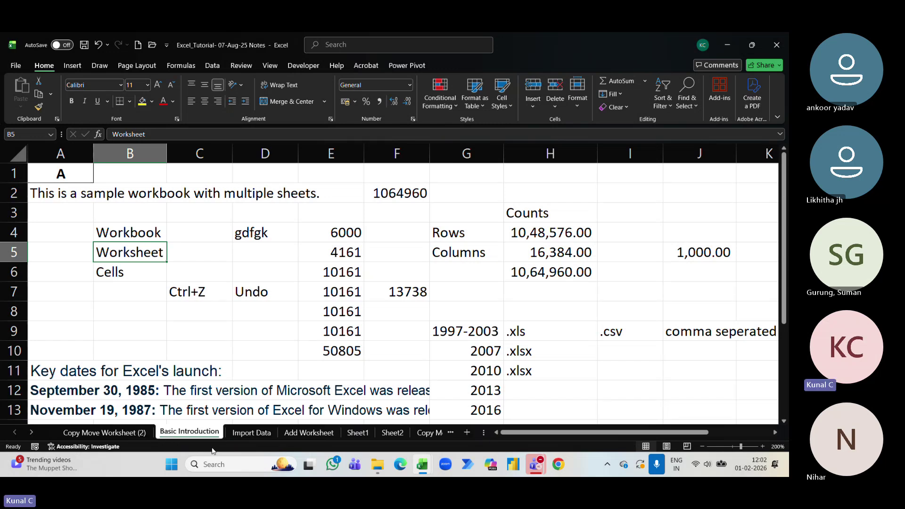
pyautogui.rightClick(201, 436)
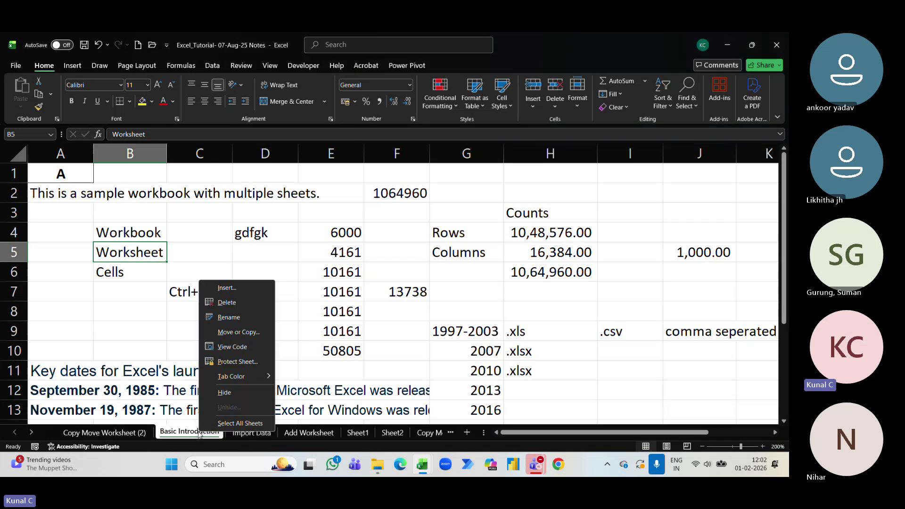
pyautogui.click(251, 332)
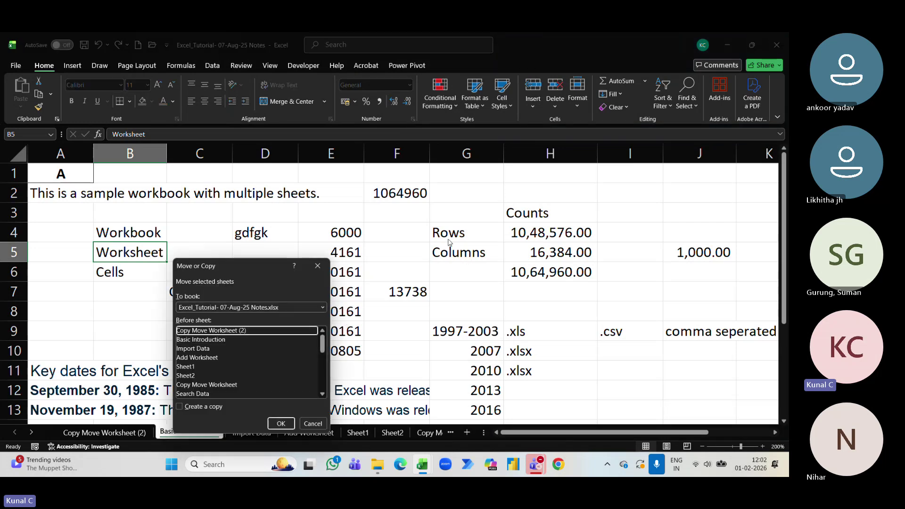
pyautogui.click(313, 424)
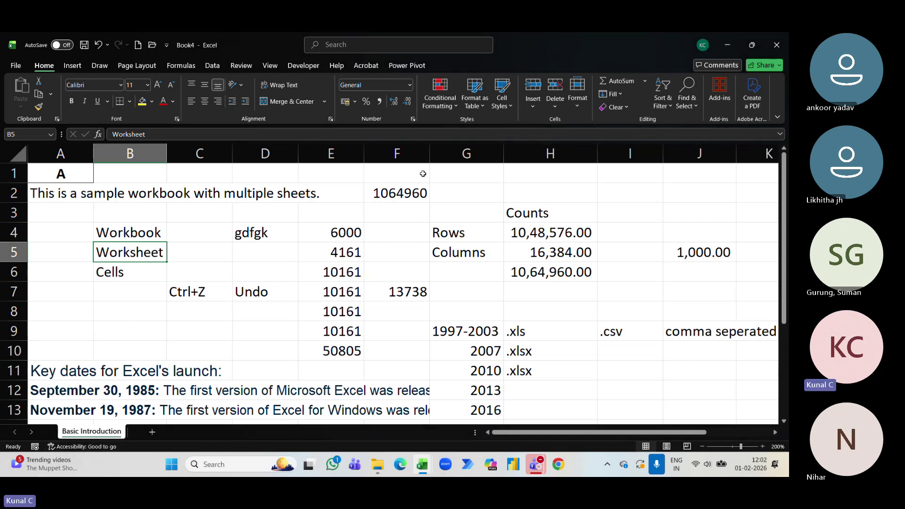
# Step: Copy the entire Book4 sheet, paste it back as values only, then switch to the tutorial workbook
pyautogui.scroll(-1, 527, 271)
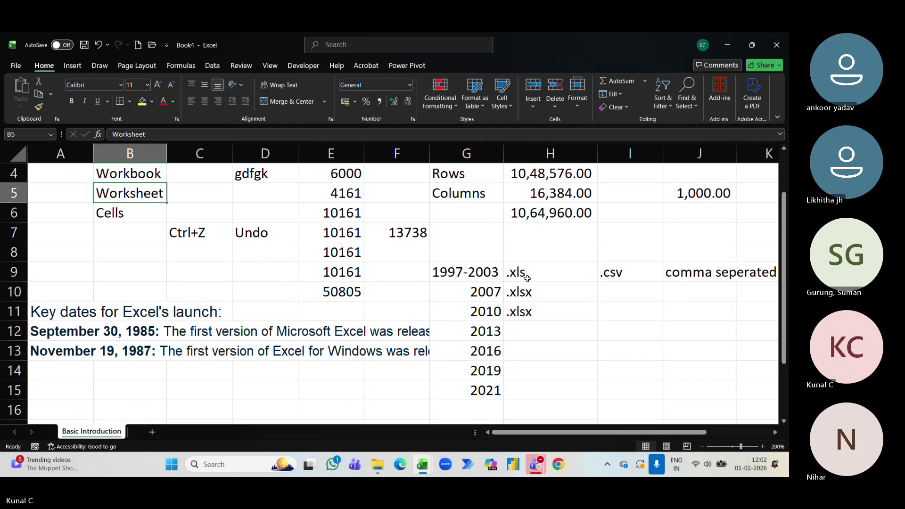
pyautogui.scroll(1, 528, 275)
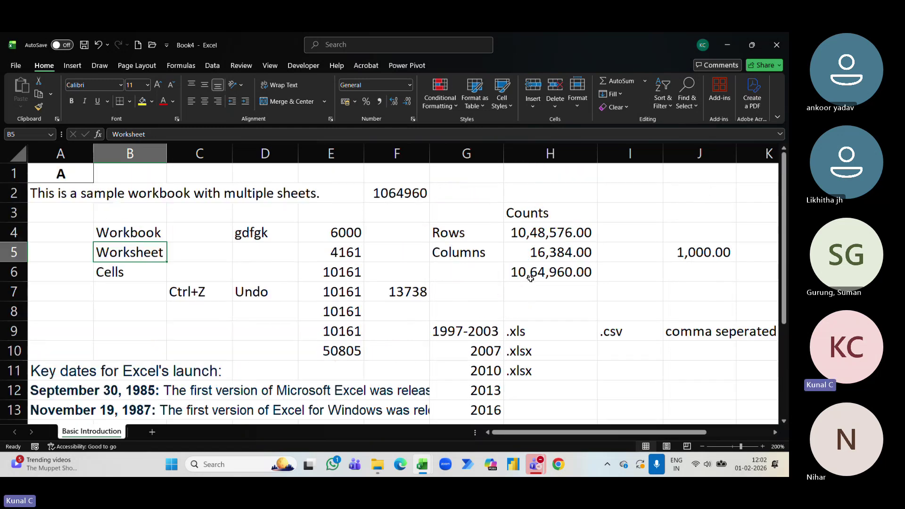
pyautogui.click(556, 233)
pyautogui.click(65, 179)
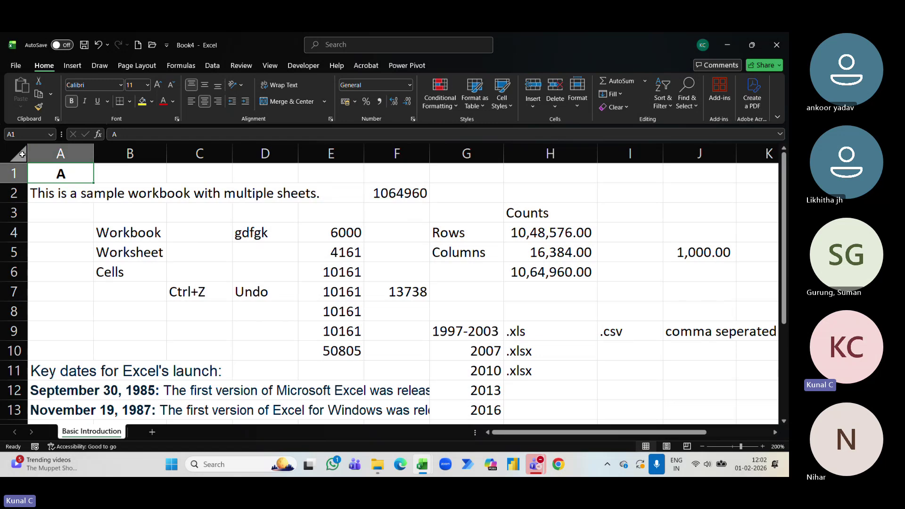
pyautogui.click(8, 146)
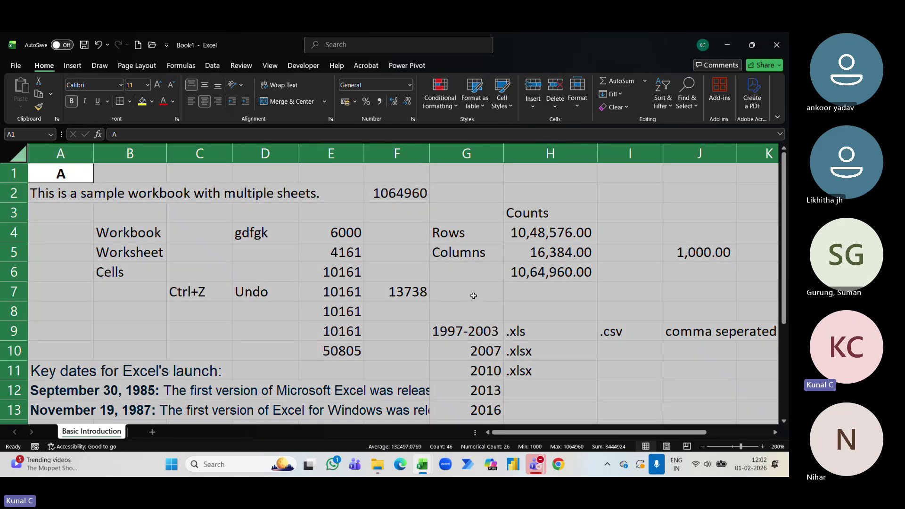
pyautogui.hotkey('ctrl', 'c')
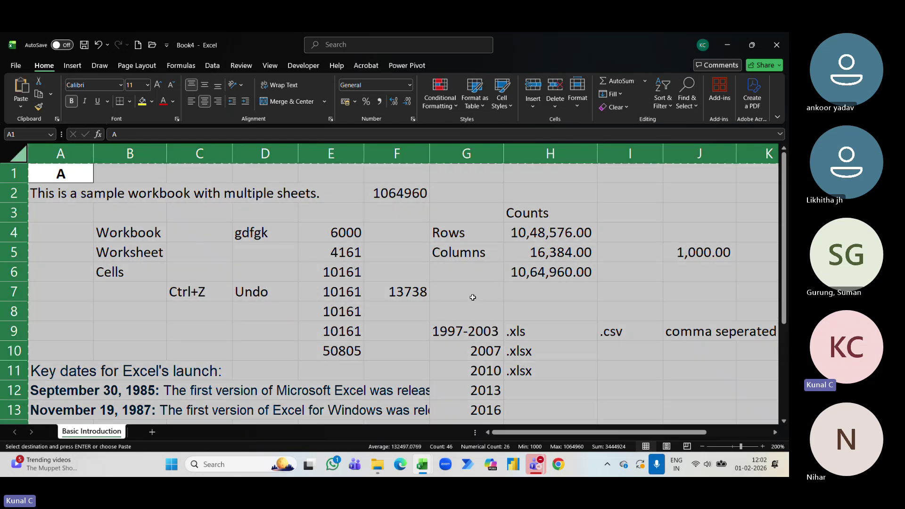
pyautogui.click(22, 107)
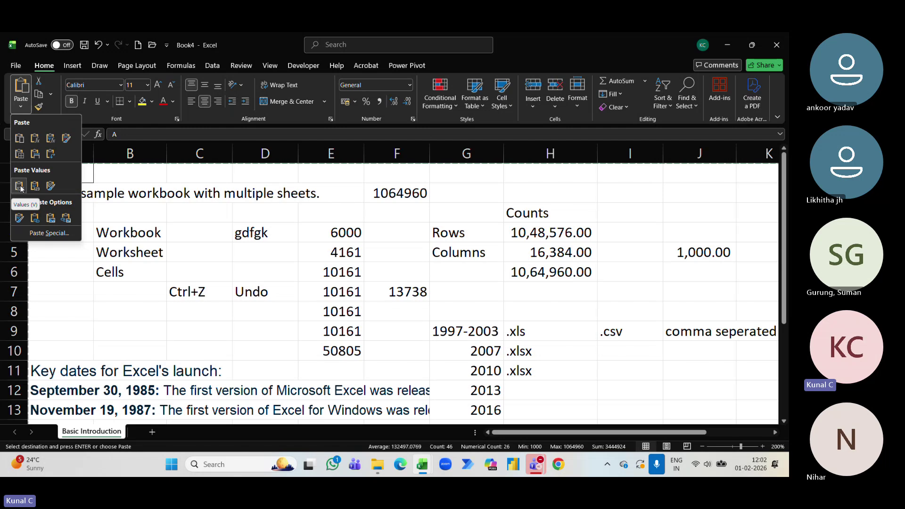
pyautogui.click(20, 188)
pyautogui.click(490, 231)
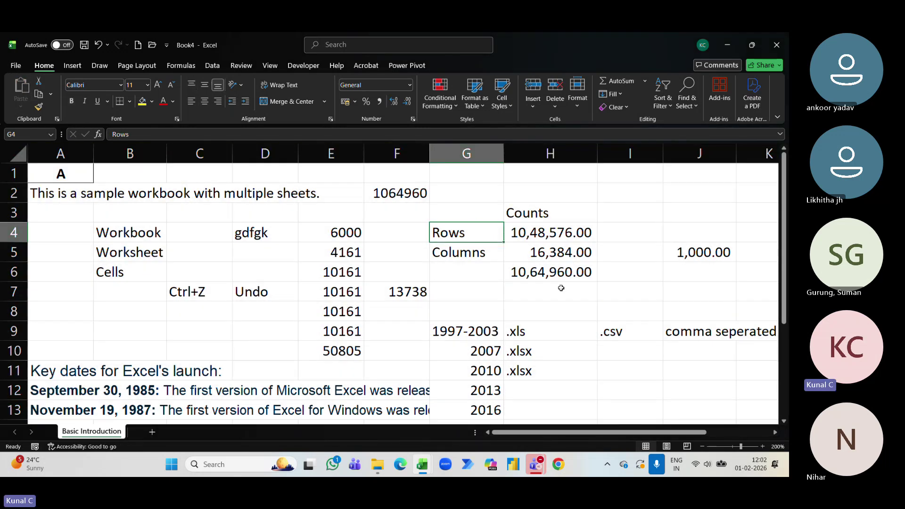
pyautogui.hotkey('alt', 'Tab')
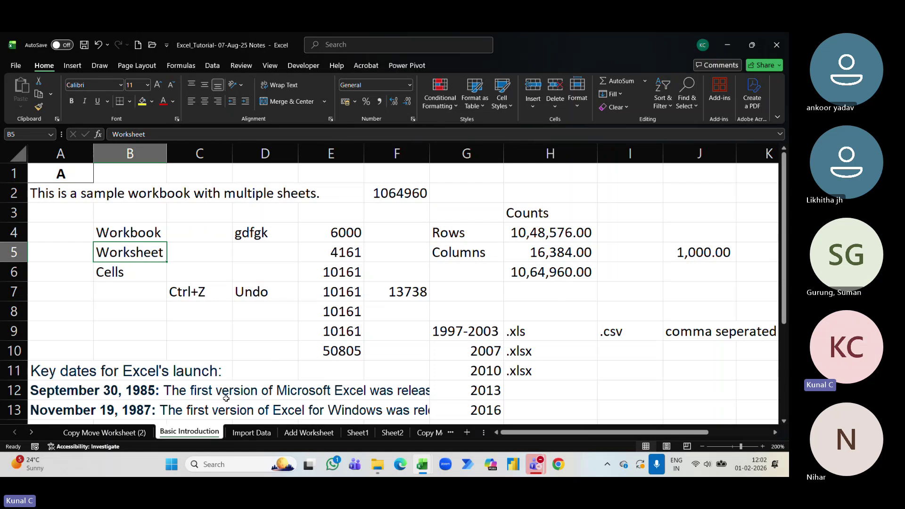
# Step: Compare Book4 with the notes workbook, checking H4 and H6's =H4+H5, then select the whole sheet
pyautogui.click(373, 279)
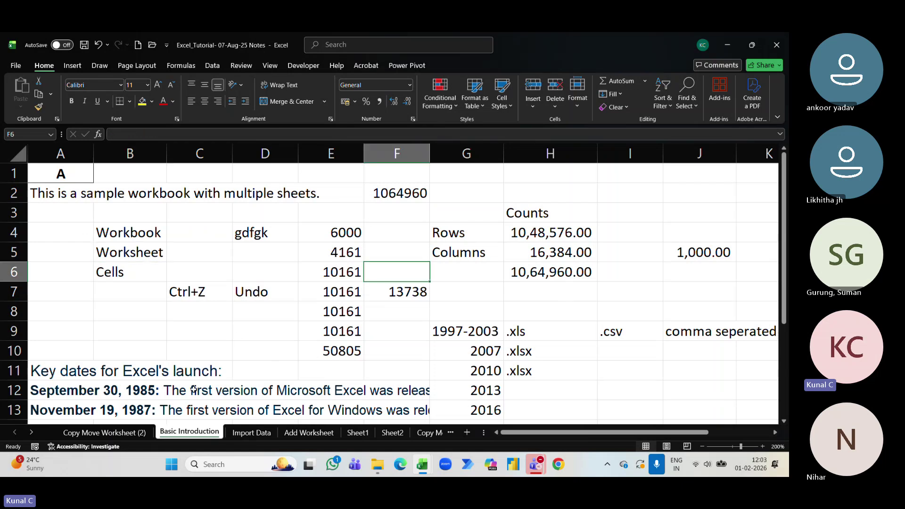
pyautogui.hotkey('alt', 'Tab')
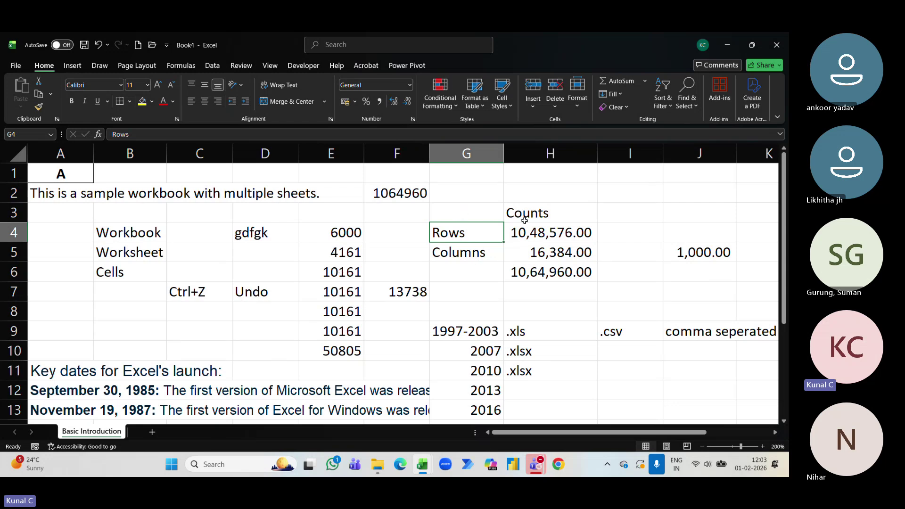
pyautogui.click(544, 235)
pyautogui.click(552, 260)
pyautogui.click(548, 273)
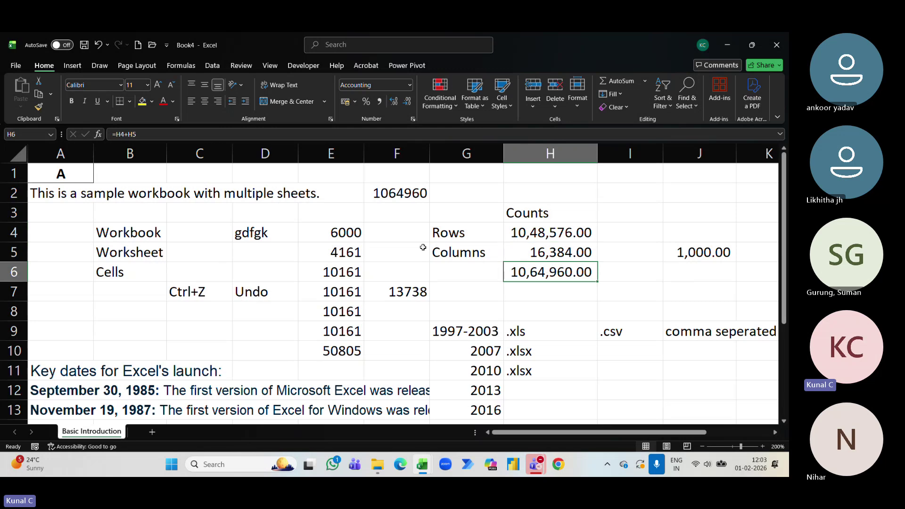
pyautogui.hotkey('alt', 'Tab')
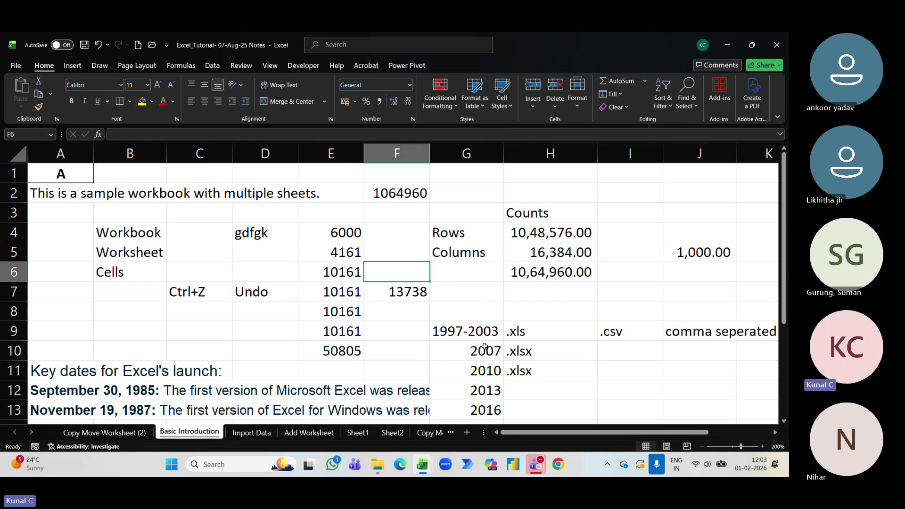
pyautogui.hotkey('alt', 'Tab')
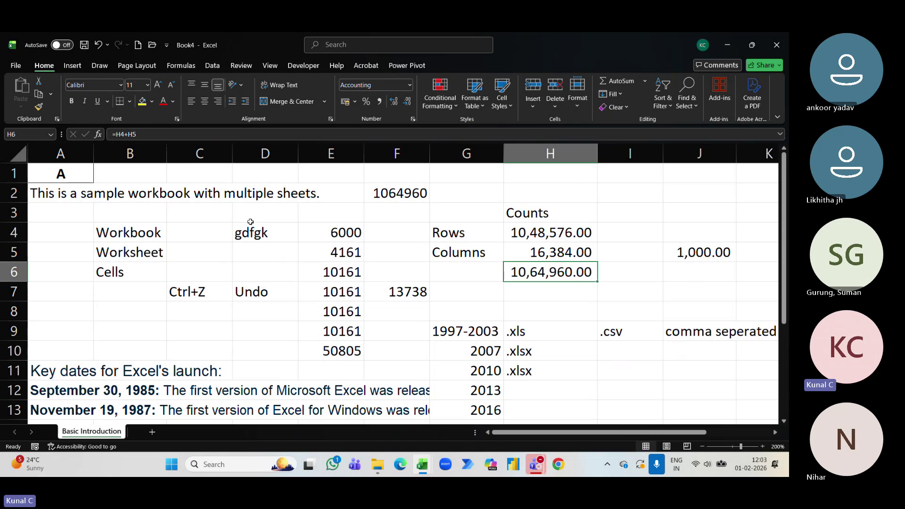
pyautogui.click(19, 154)
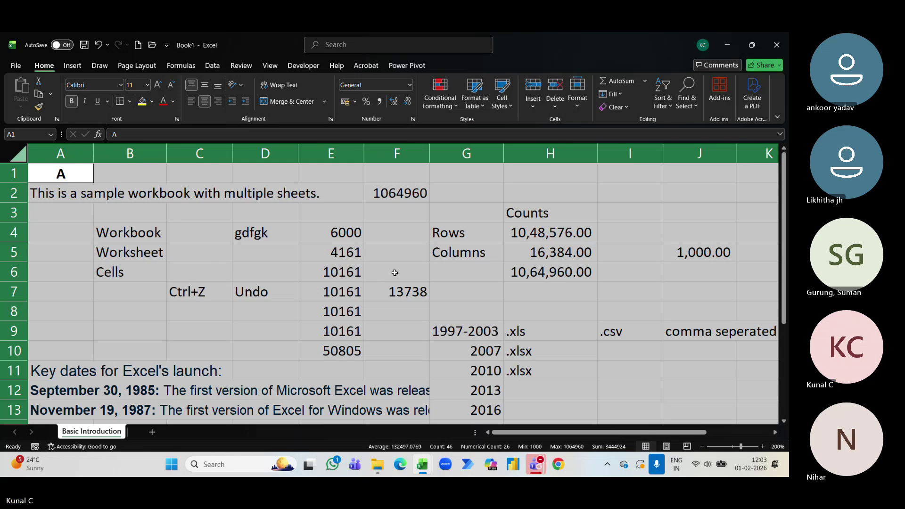
# Step: Convert Book4's sheet to values with Paste Values, then close Book4 without saving
pyautogui.hotkey('ctrl', 'c')
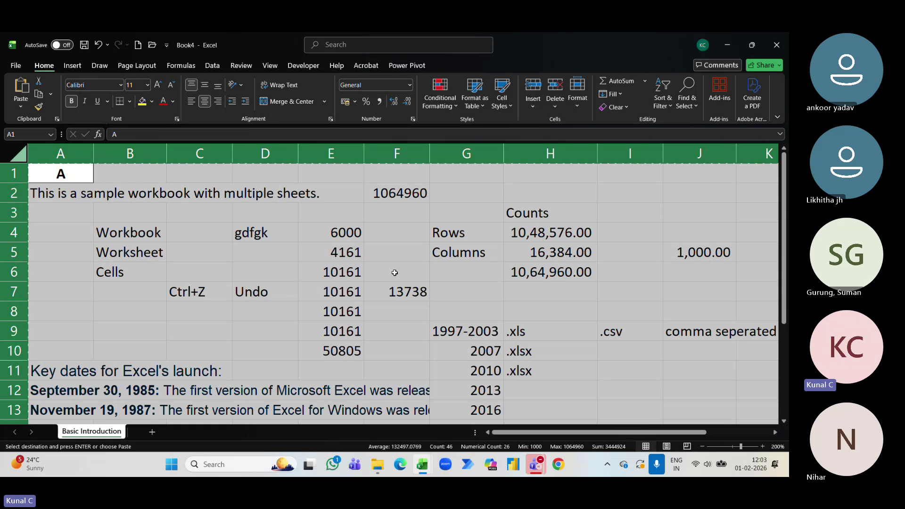
pyautogui.click(21, 107)
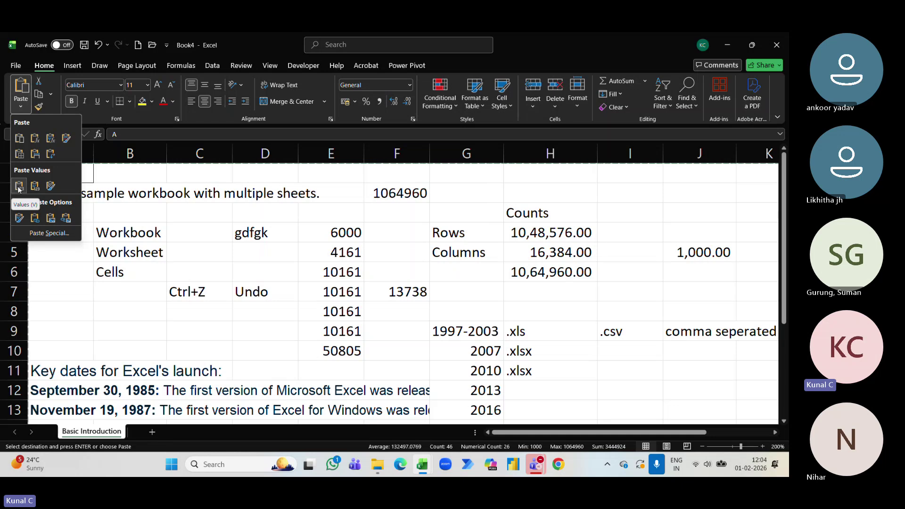
pyautogui.click(19, 187)
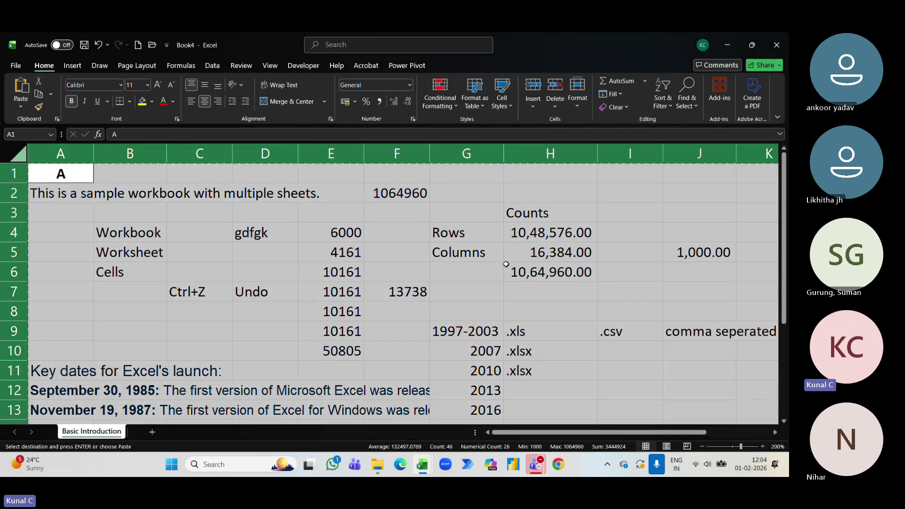
pyautogui.press('Escape')
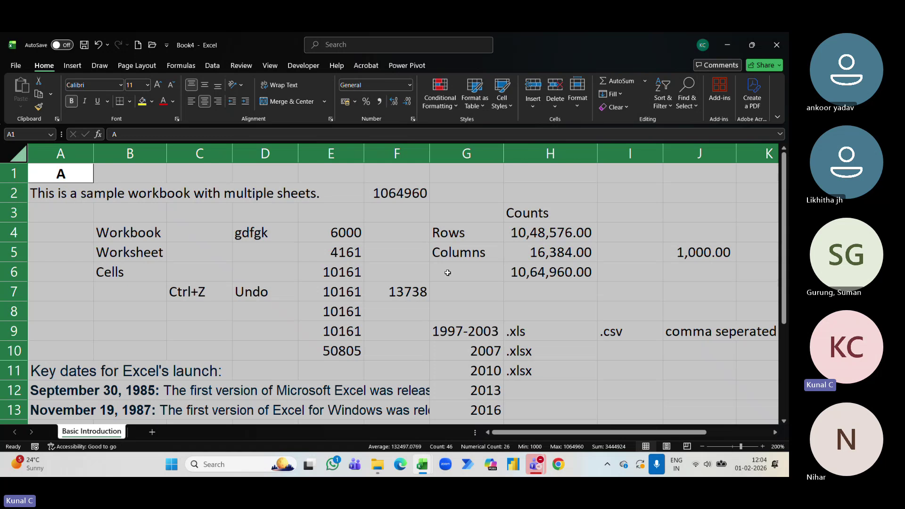
pyautogui.click(781, 49)
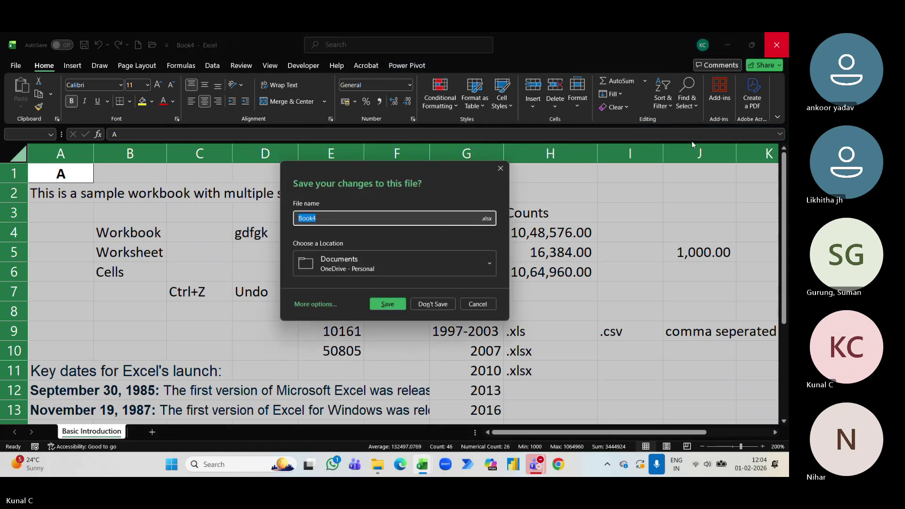
pyautogui.click(435, 302)
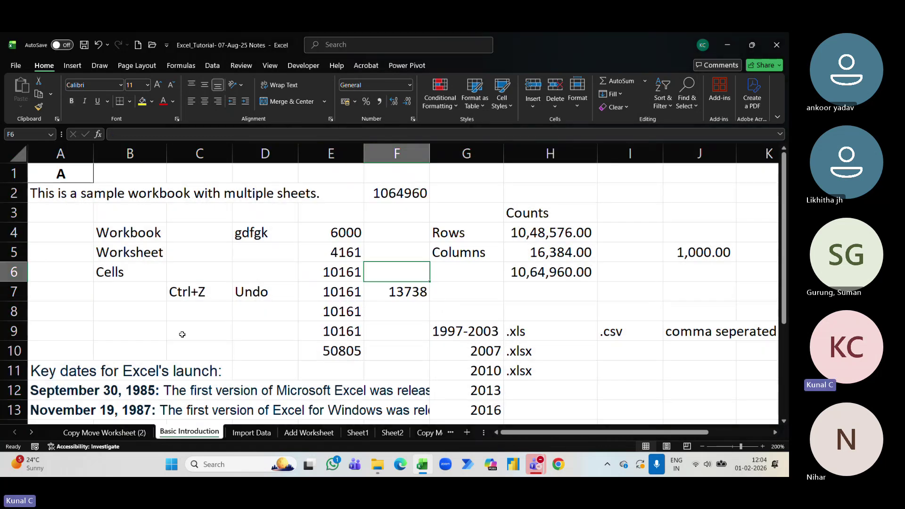
pyautogui.scroll(-2, 315, 318)
pyautogui.scroll(2, 316, 318)
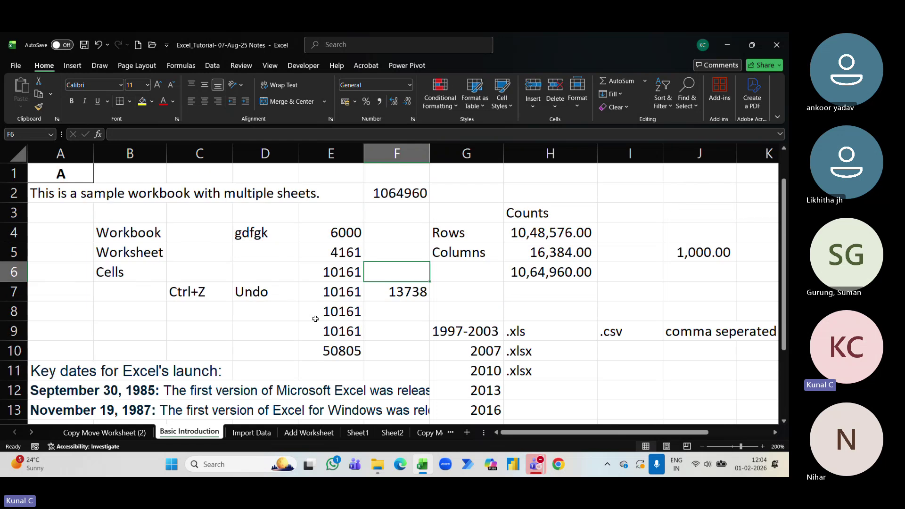
pyautogui.rightClick(191, 433)
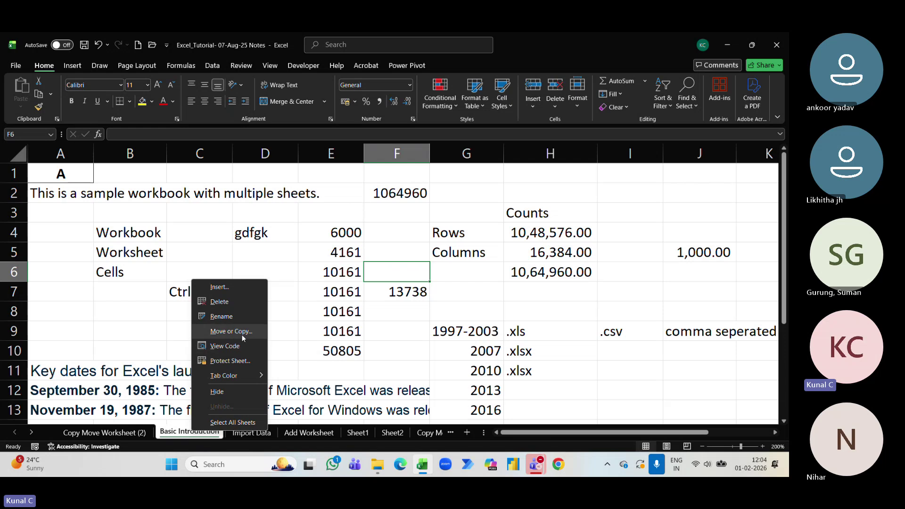
pyautogui.click(242, 364)
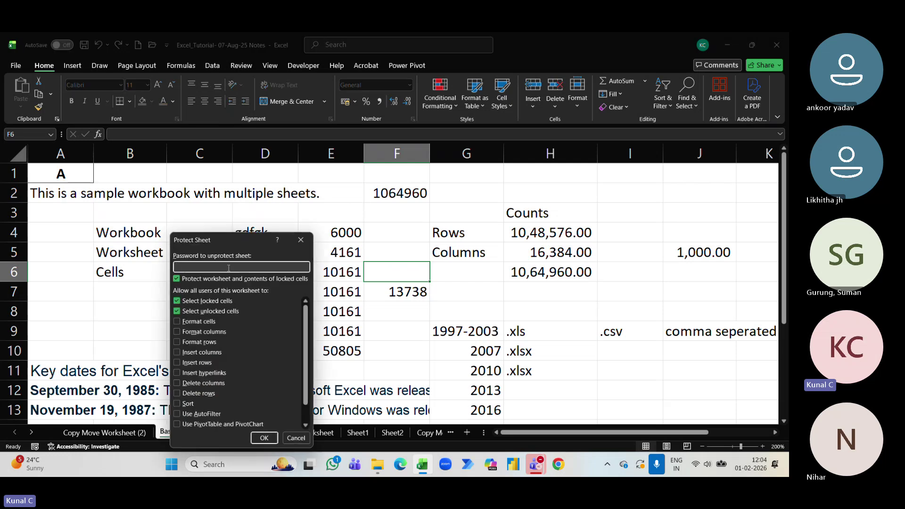
pyautogui.write('123')
pyautogui.click(263, 439)
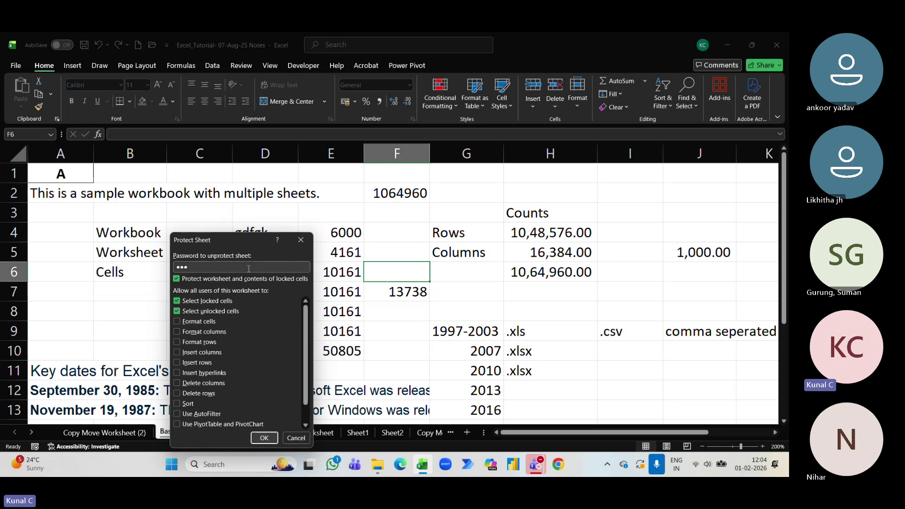
pyautogui.click(296, 438)
# Step: Colour the Basic Introduction tab Light Green and view it from the Import Data sheet
pyautogui.rightClick(202, 433)
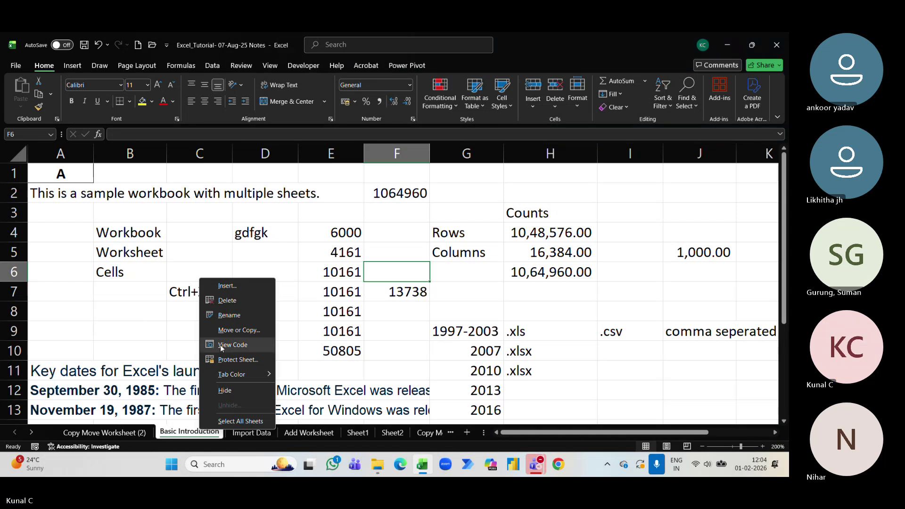
pyautogui.moveTo(262, 374)
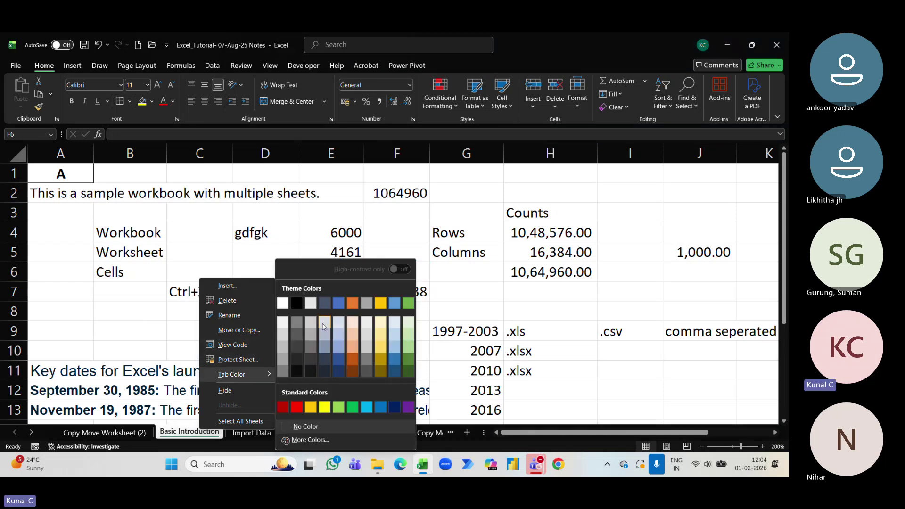
pyautogui.click(339, 407)
pyautogui.click(254, 432)
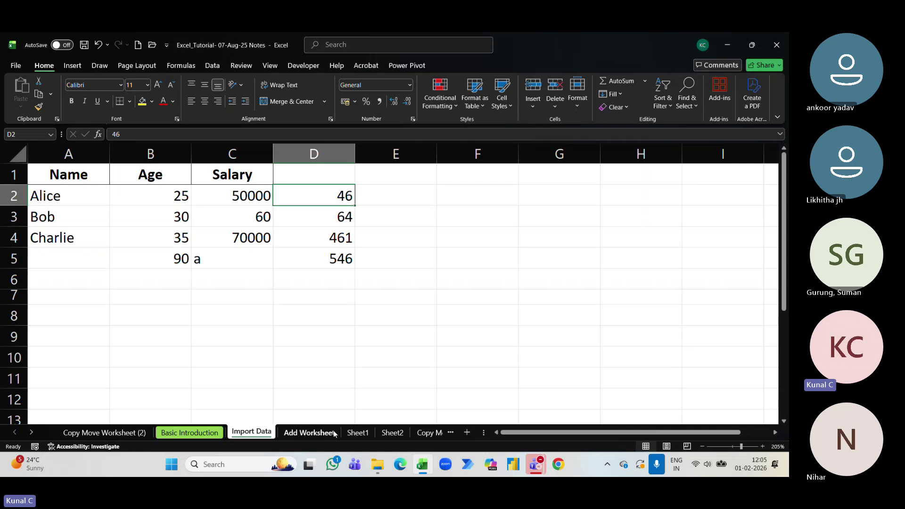
# Step: Hide the Basic Introduction sheet
pyautogui.rightClick(214, 435)
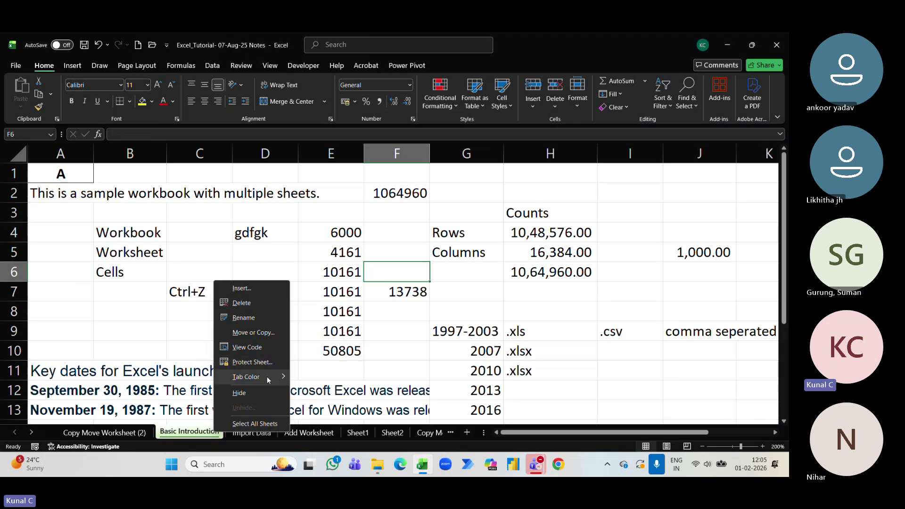
pyautogui.moveTo(266, 377)
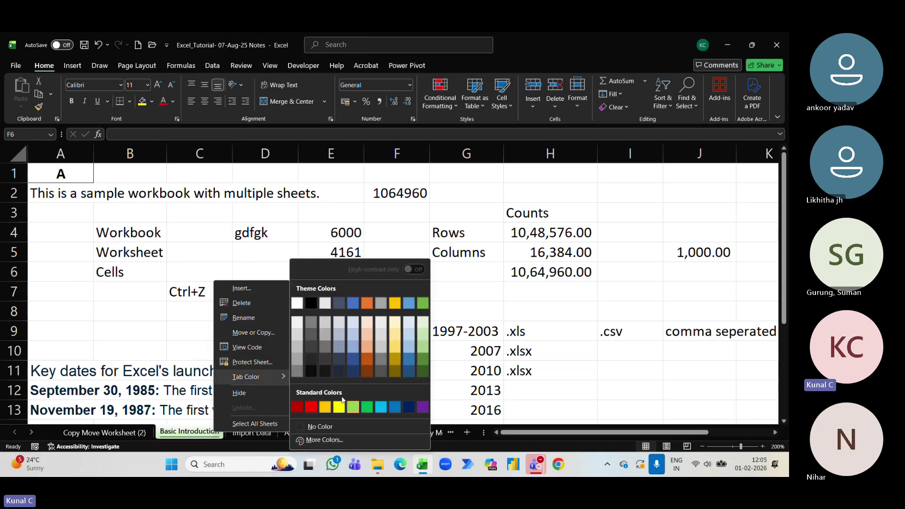
pyautogui.click(369, 401)
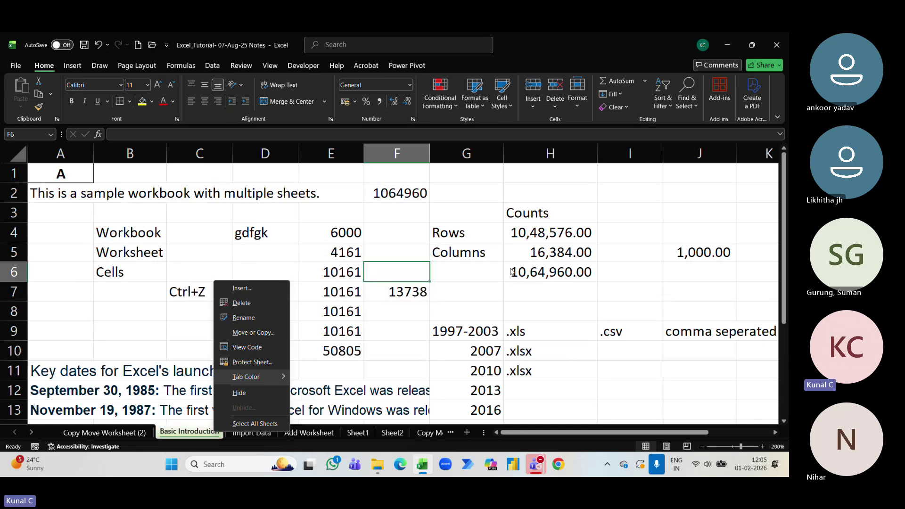
pyautogui.rightClick(190, 435)
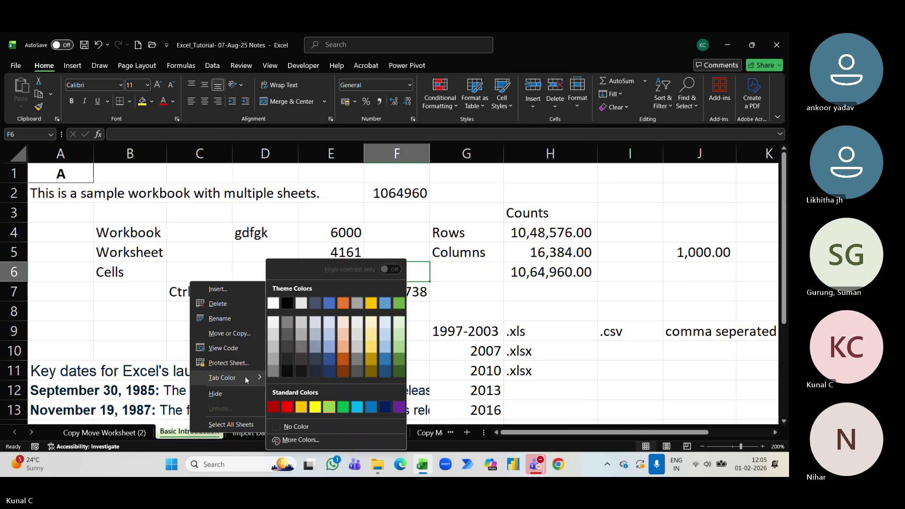
pyautogui.click(230, 394)
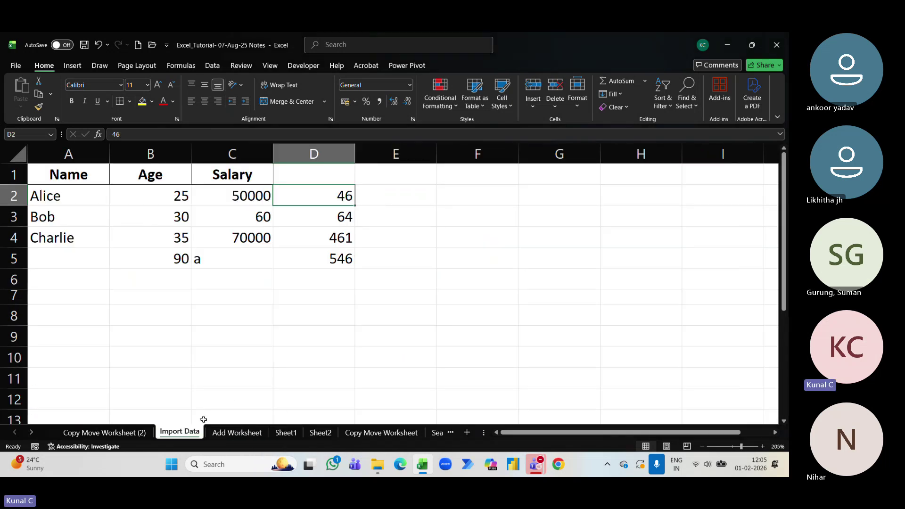
# Step: Unhide the Basic Introduction sheet from the Unhide list
pyautogui.rightClick(177, 435)
pyautogui.click(208, 410)
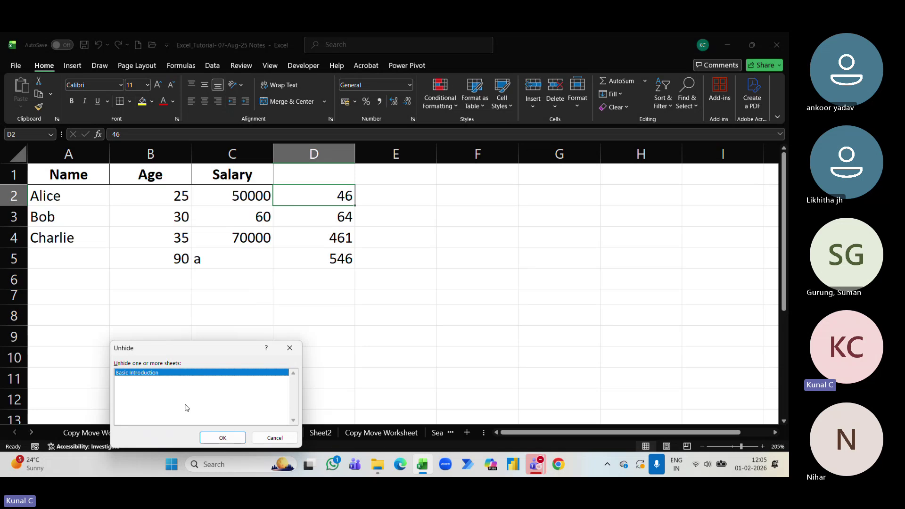
pyautogui.moveTo(193, 350); pyautogui.dragTo(219, 270)
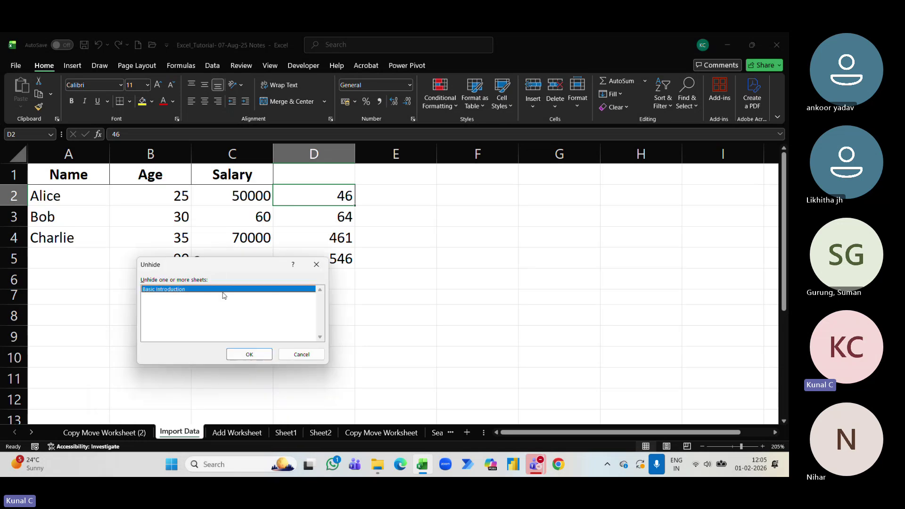
pyautogui.click(248, 354)
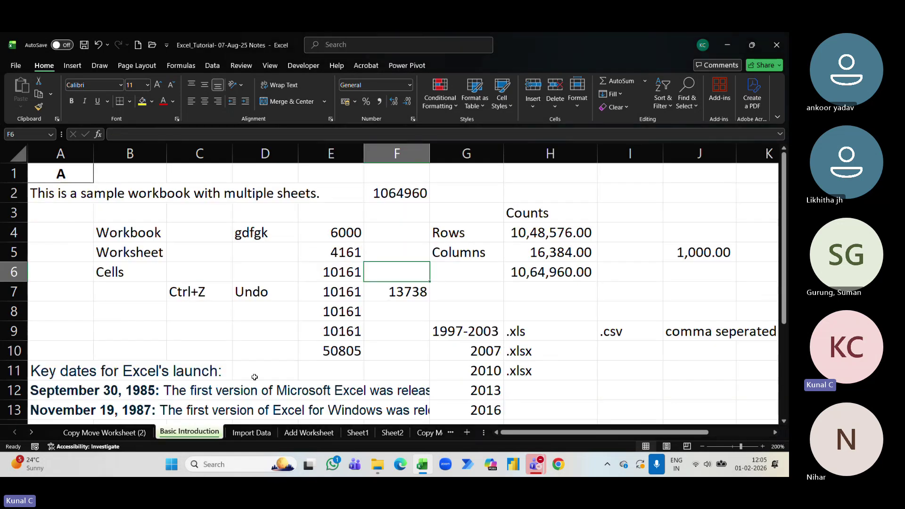
# Step: Hide Basic Introduction once more, then unhide it again and scroll through its data
pyautogui.rightClick(202, 432)
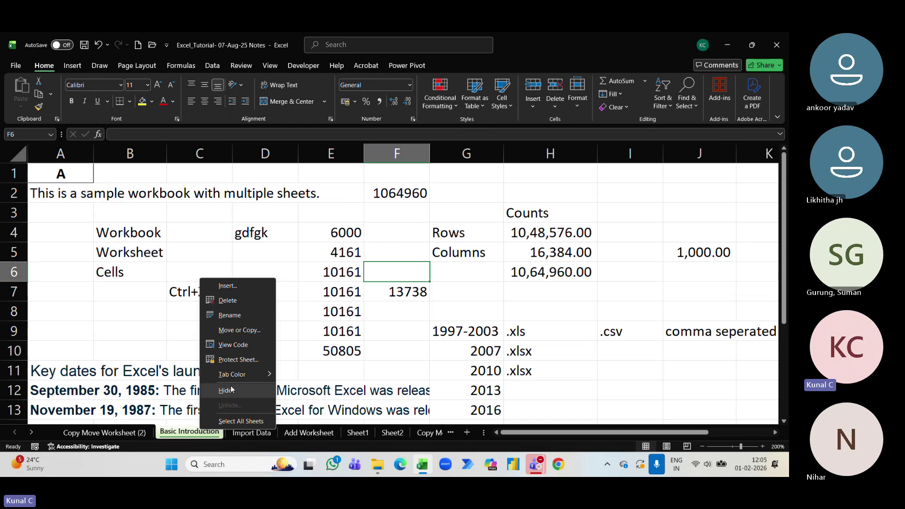
pyautogui.click(230, 390)
pyautogui.rightClick(196, 432)
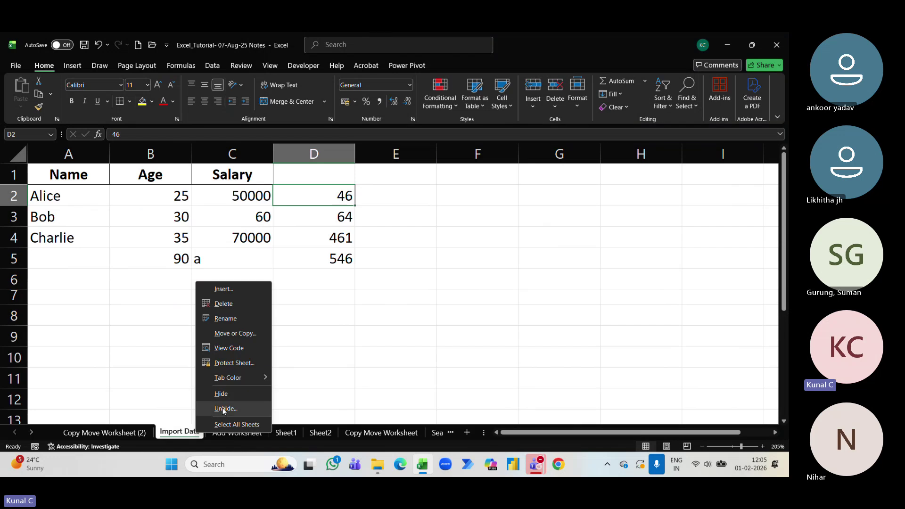
pyautogui.rightClick(176, 438)
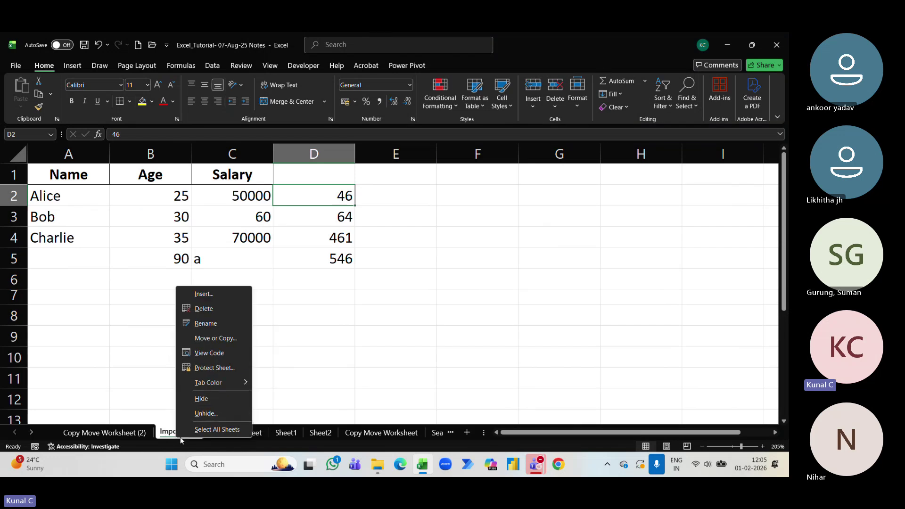
pyautogui.click(206, 414)
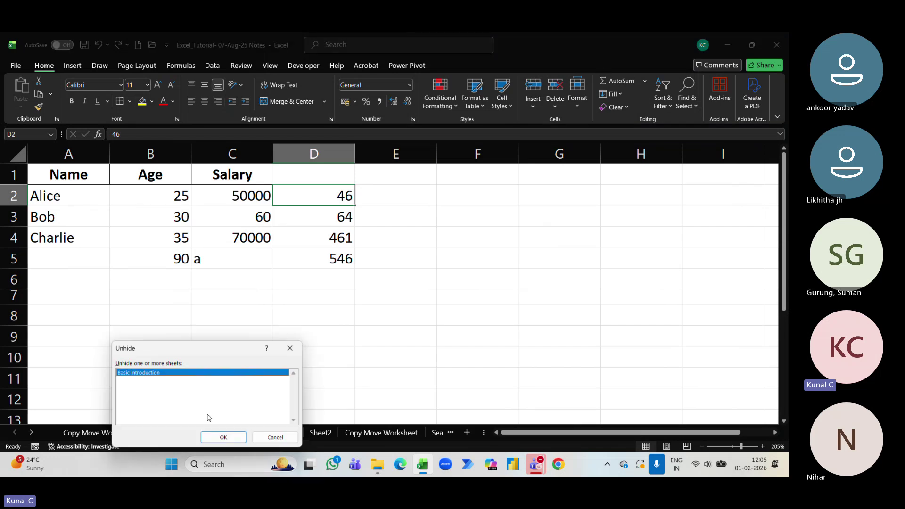
pyautogui.click(220, 438)
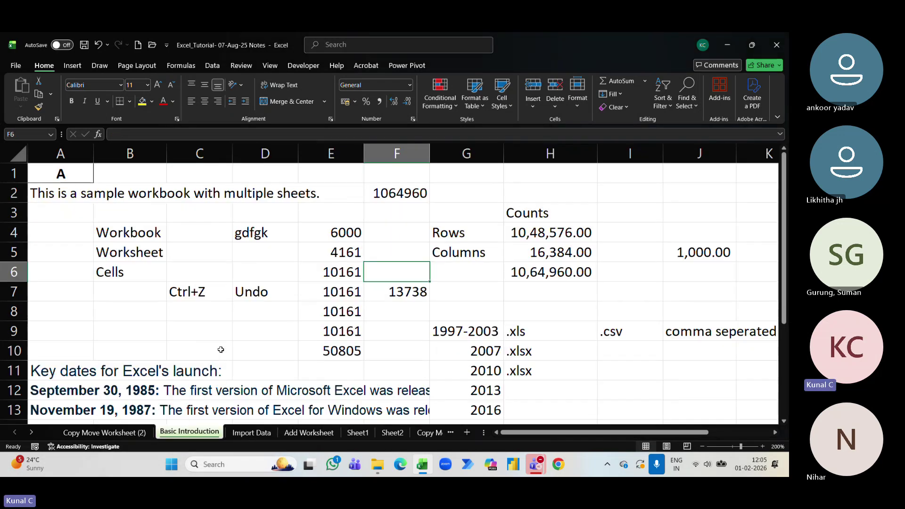
pyautogui.scroll(-1, 220, 350)
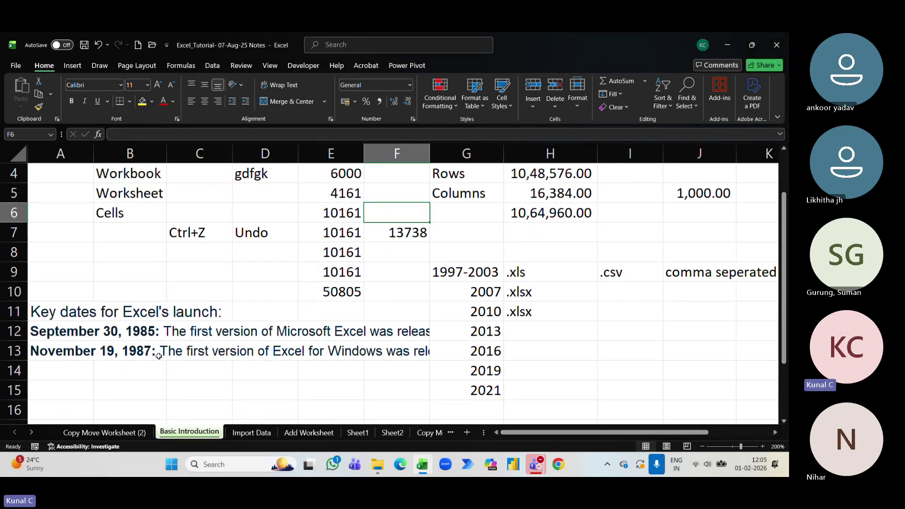
# Step: Step through the sheets with Ctrl+PgDn and tab clicks to Search Data, Hyperlinks and Change Order
pyautogui.rightClick(21, 438)
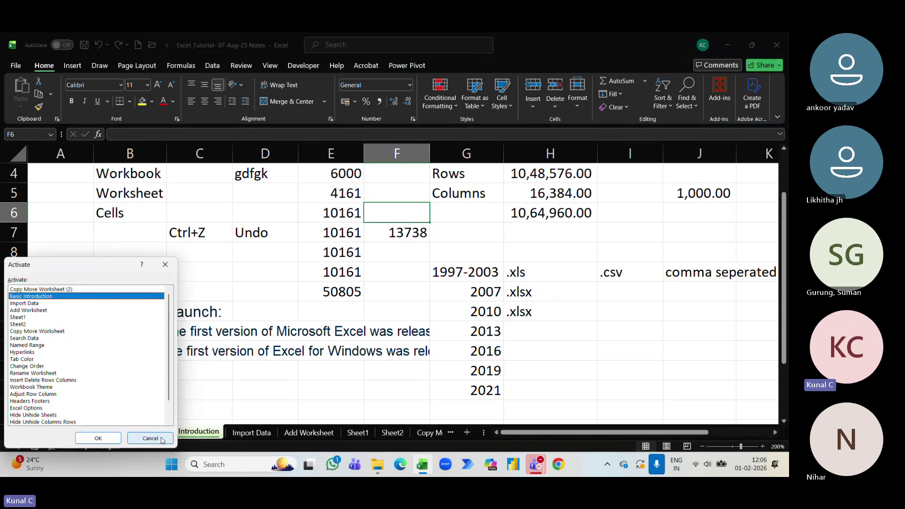
pyautogui.click(156, 440)
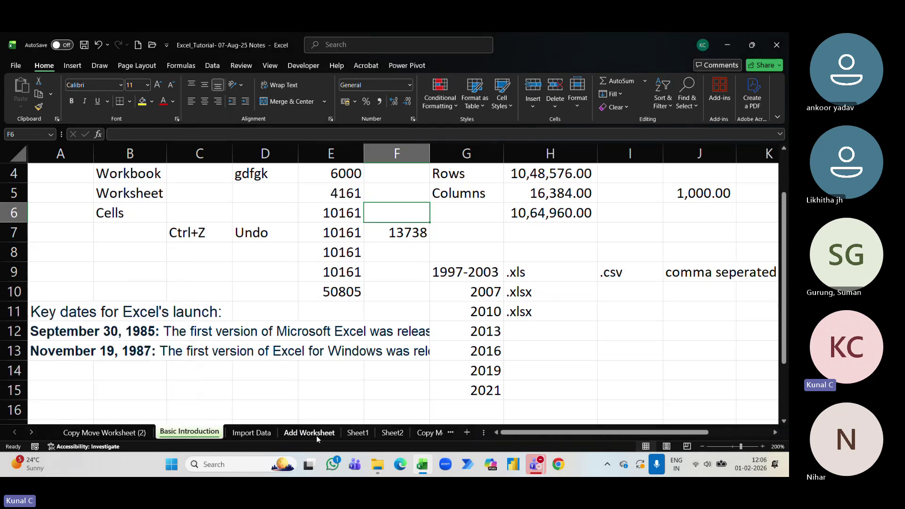
pyautogui.hotkey('ctrl', 'pagedown')
pyautogui.hotkey('ctrl', 'pagedown')
pyautogui.hotkey('ctrl', 'pagedown')
pyautogui.hotkey('ctrl', 'pagedown')
pyautogui.hotkey('ctrl', 'pagedown')
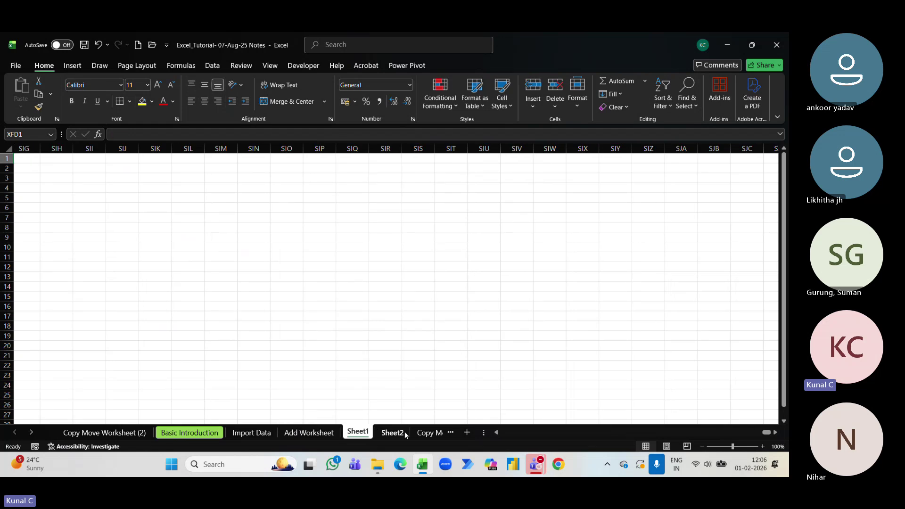
pyautogui.click(430, 433)
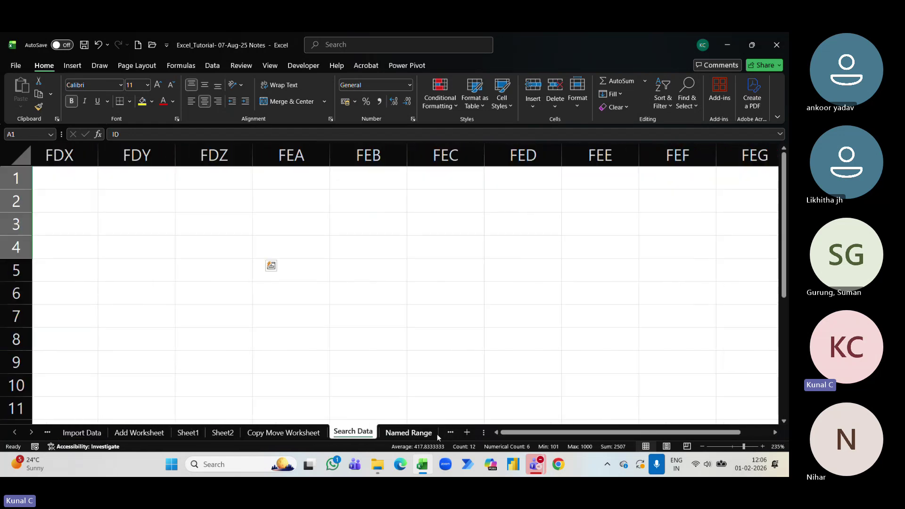
pyautogui.hotkey('ctrl', 'pagedown')
pyautogui.hotkey('ctrl', 'pagedown')
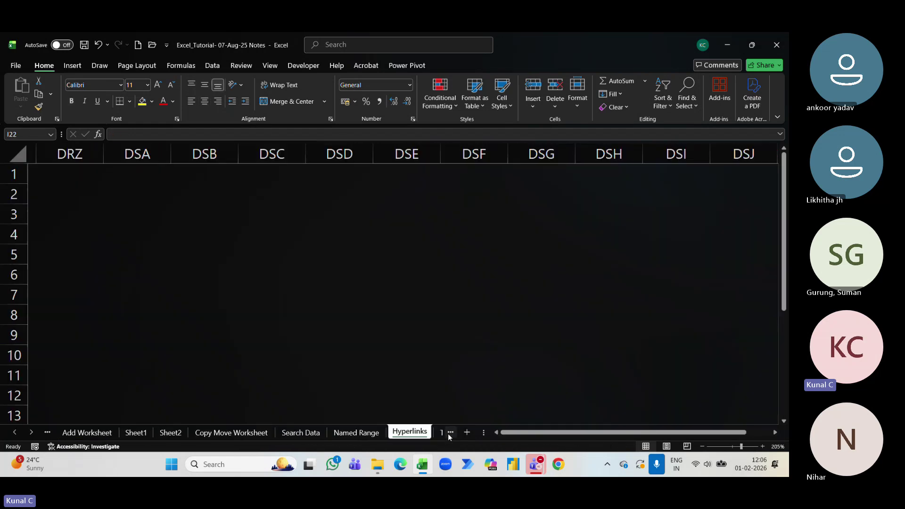
pyautogui.click(450, 434)
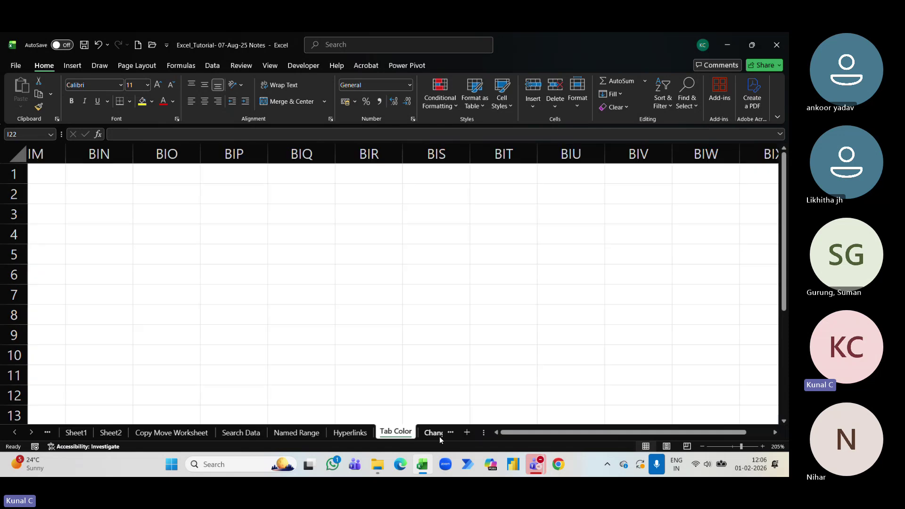
pyautogui.click(430, 436)
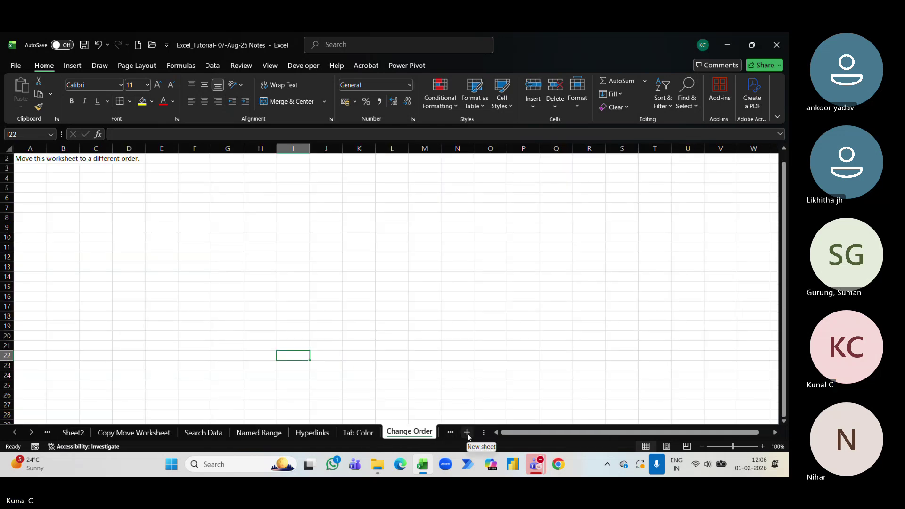
# Step: Scroll the sheet tabs back and forth to reveal later and earlier sheet names
pyautogui.click(31, 432)
pyautogui.click(31, 432)
pyautogui.click(31, 433)
pyautogui.click(15, 433)
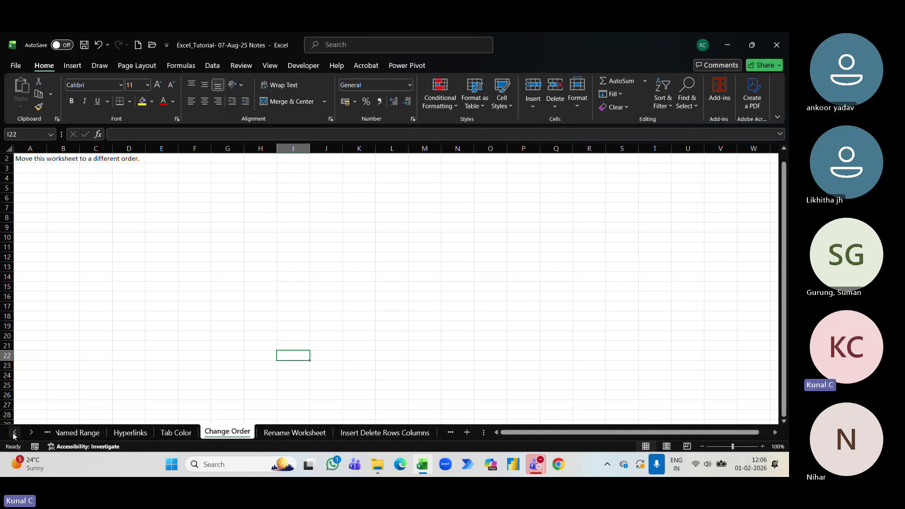
pyautogui.click(15, 433)
pyautogui.click(15, 433)
pyautogui.click(15, 433)
pyautogui.click(15, 433)
pyautogui.click(14, 433)
pyautogui.click(31, 433)
pyautogui.click(31, 433)
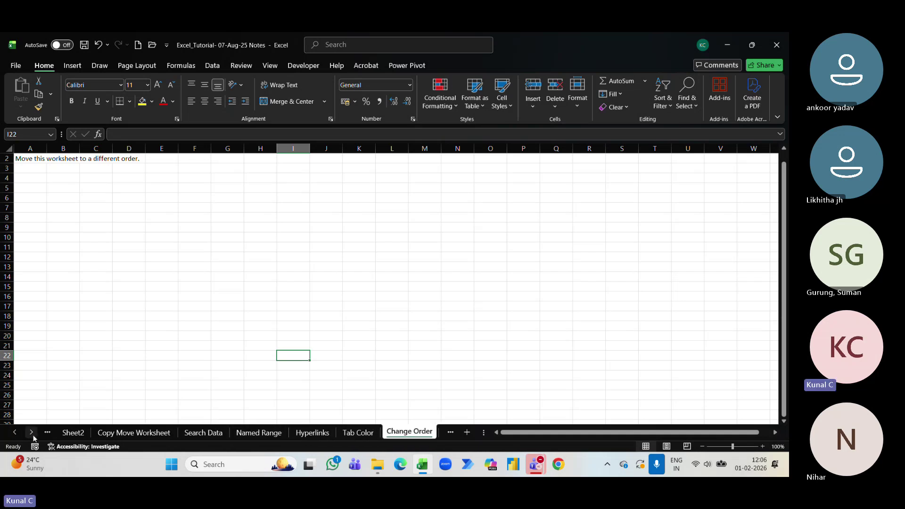
pyautogui.click(31, 433)
pyautogui.click(31, 433)
pyautogui.click(31, 433)
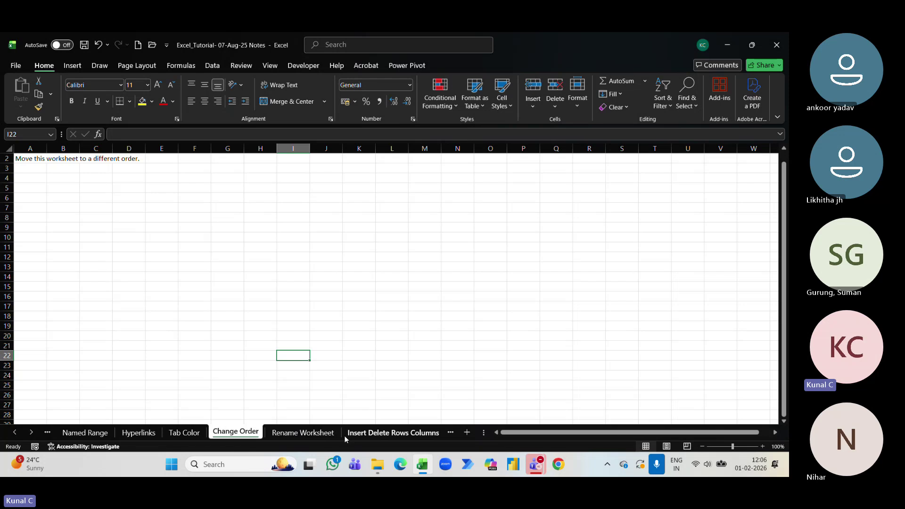
pyautogui.click(31, 433)
pyautogui.click(31, 433)
pyautogui.click(31, 433)
pyautogui.click(14, 433)
pyautogui.click(15, 433)
pyautogui.click(15, 432)
pyautogui.click(15, 433)
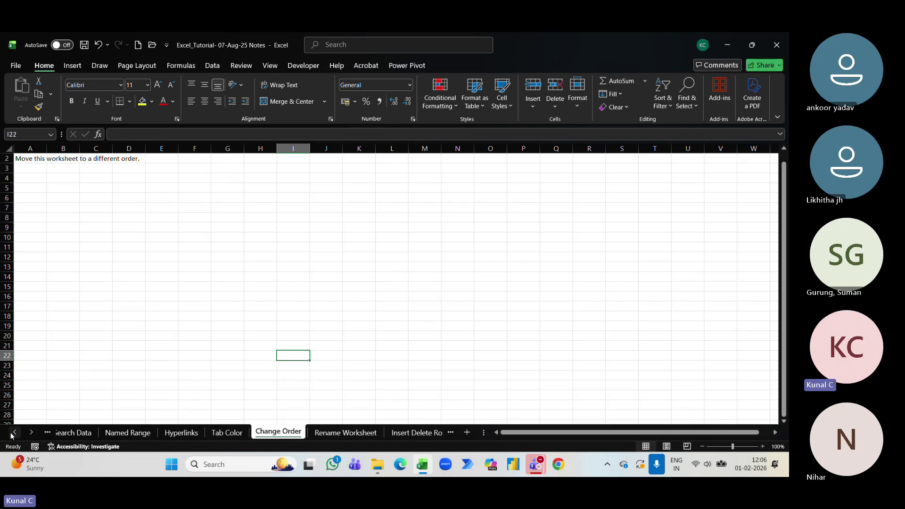
pyautogui.click(15, 432)
pyautogui.click(14, 432)
pyautogui.click(14, 433)
pyautogui.click(14, 433)
pyautogui.click(15, 432)
pyautogui.click(15, 433)
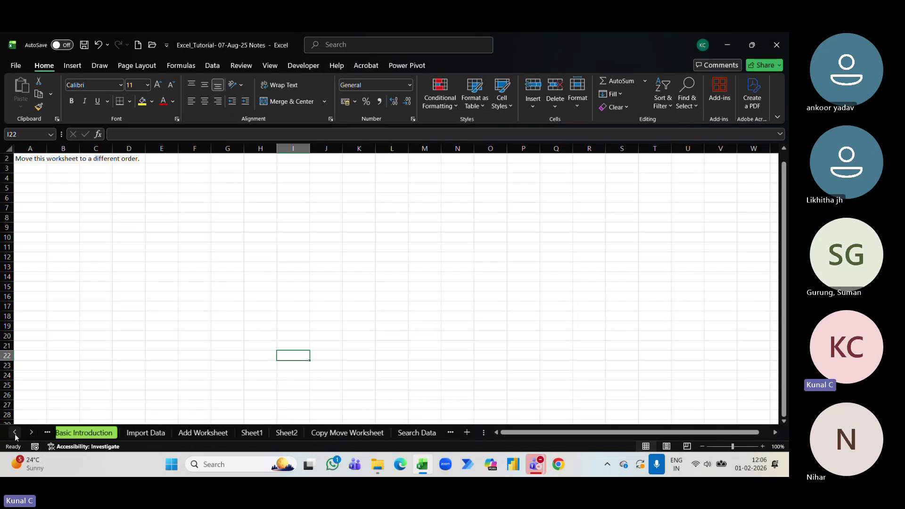
pyautogui.click(14, 433)
# Step: Jump to the Adjust Row Column sheet through the Activate sheet list
pyautogui.rightClick(19, 433)
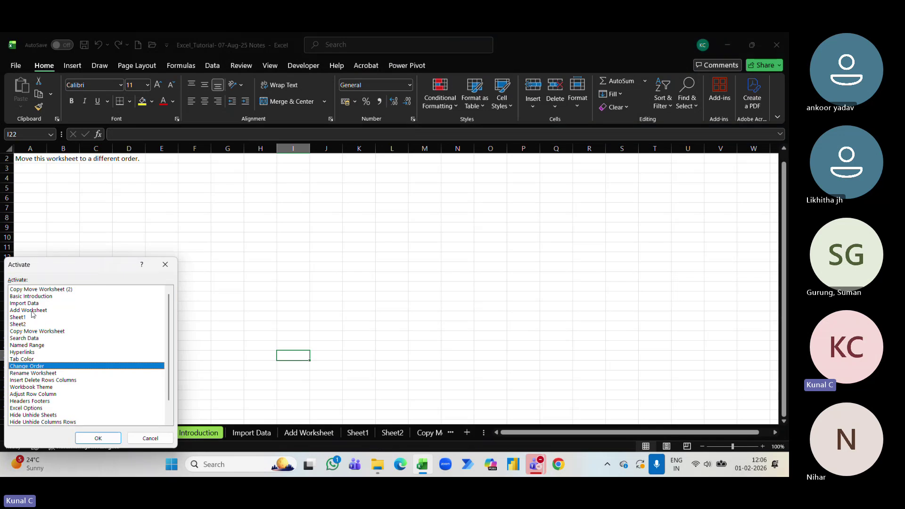
pyautogui.click(150, 438)
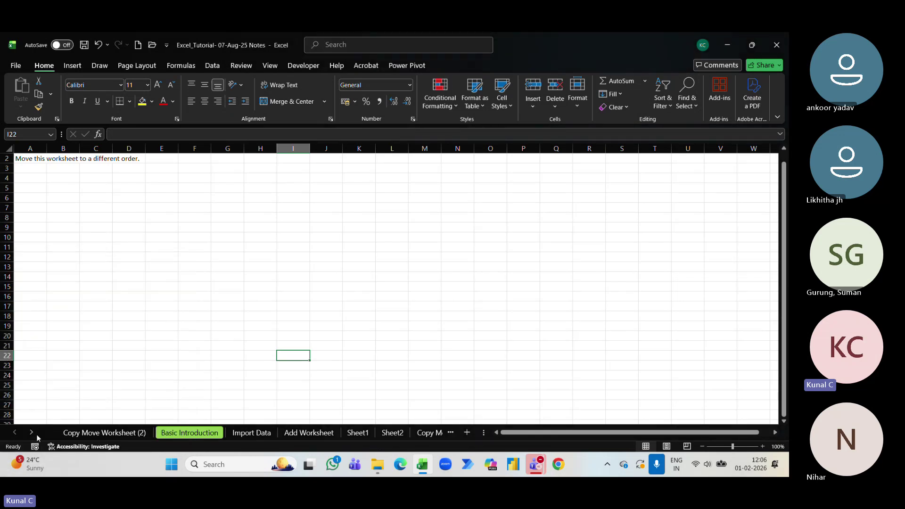
pyautogui.rightClick(21, 434)
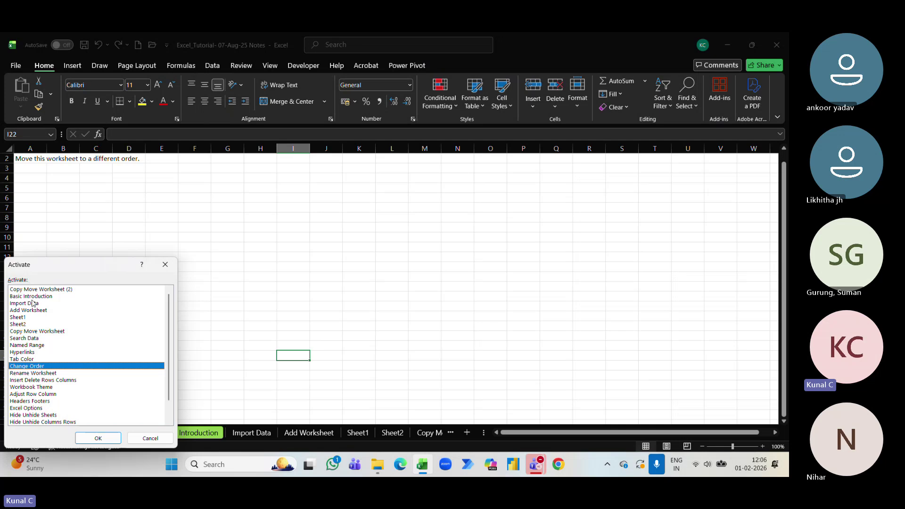
pyautogui.scroll(-1, 43, 334)
pyautogui.scroll(1, 40, 316)
pyautogui.scroll(-1, 49, 388)
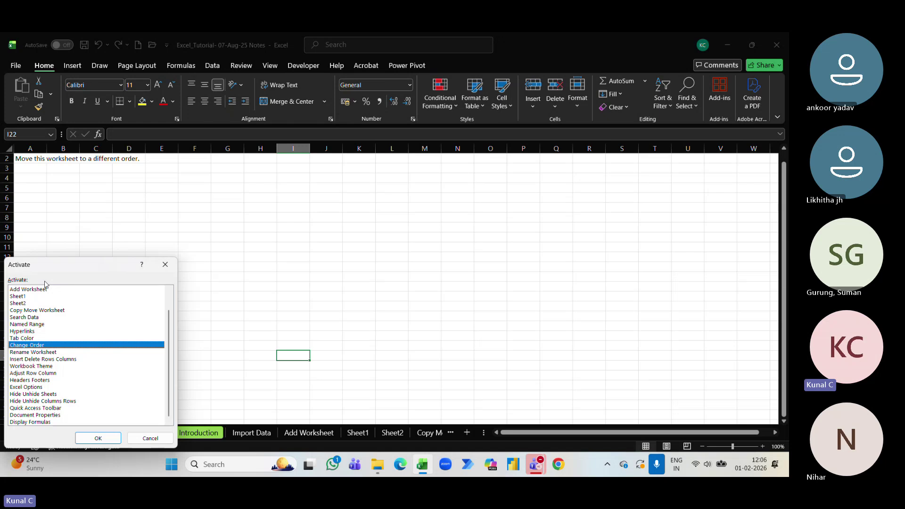
pyautogui.click(35, 375)
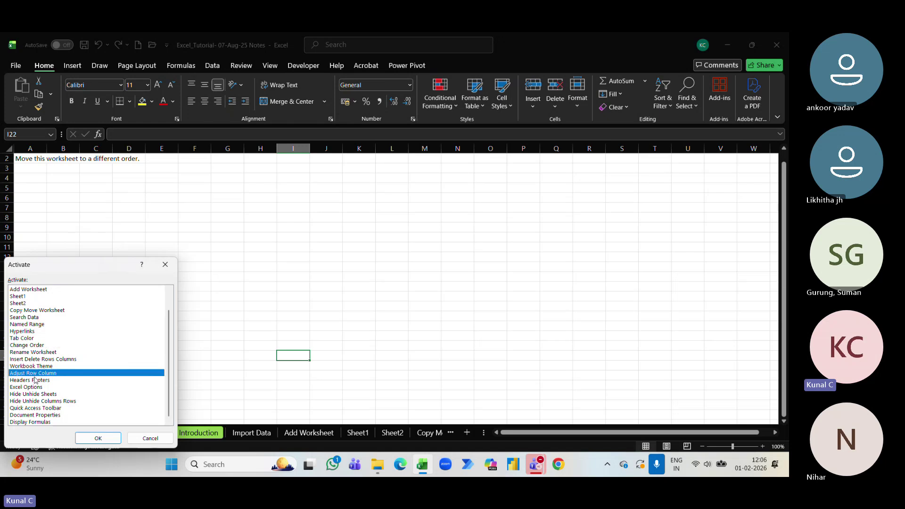
pyautogui.click(100, 438)
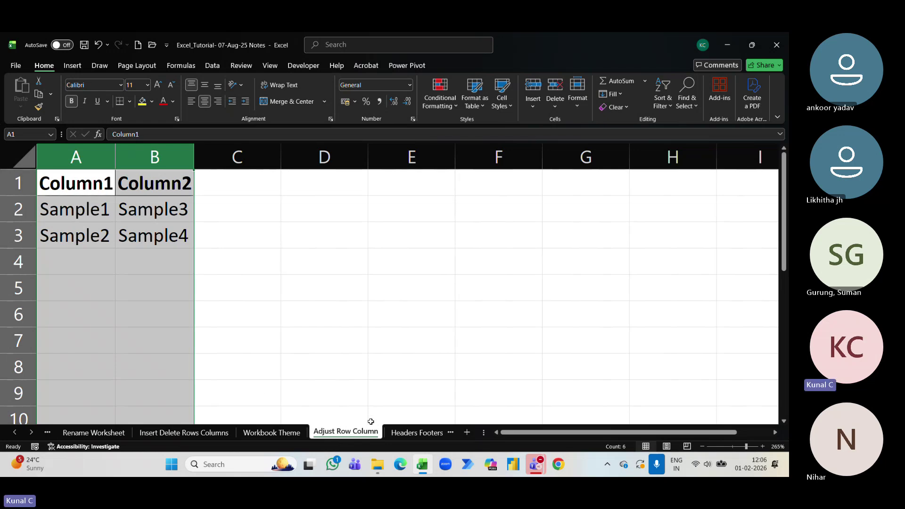
# Step: Return to the Basic Introduction sheet from the Activate list
pyautogui.rightClick(26, 434)
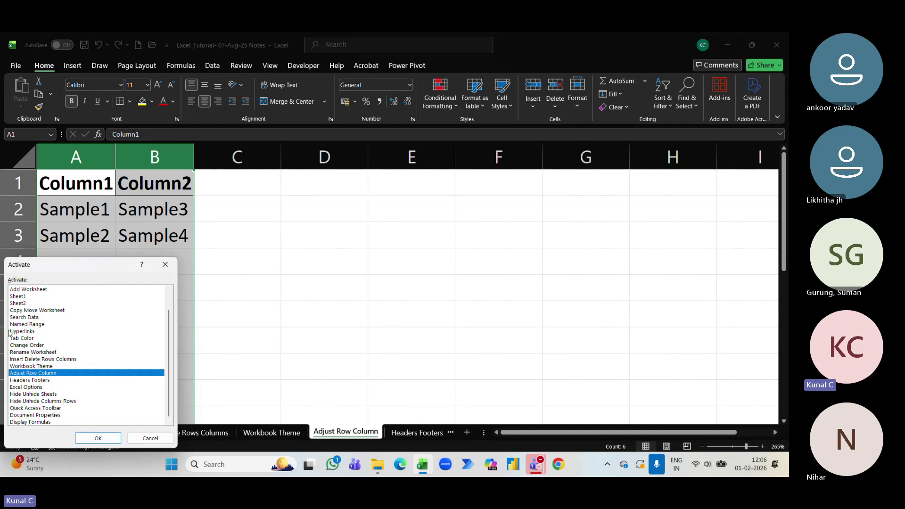
pyautogui.scroll(1, 28, 325)
pyautogui.click(27, 297)
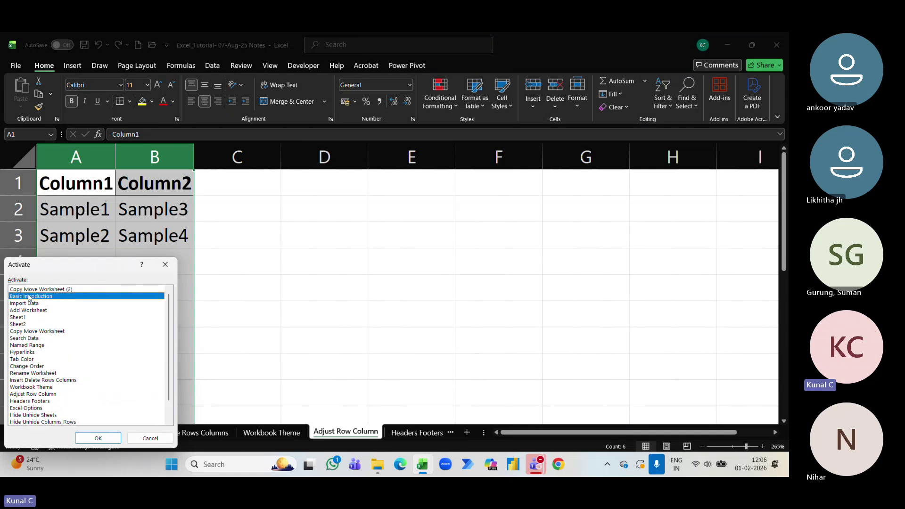
pyautogui.click(98, 439)
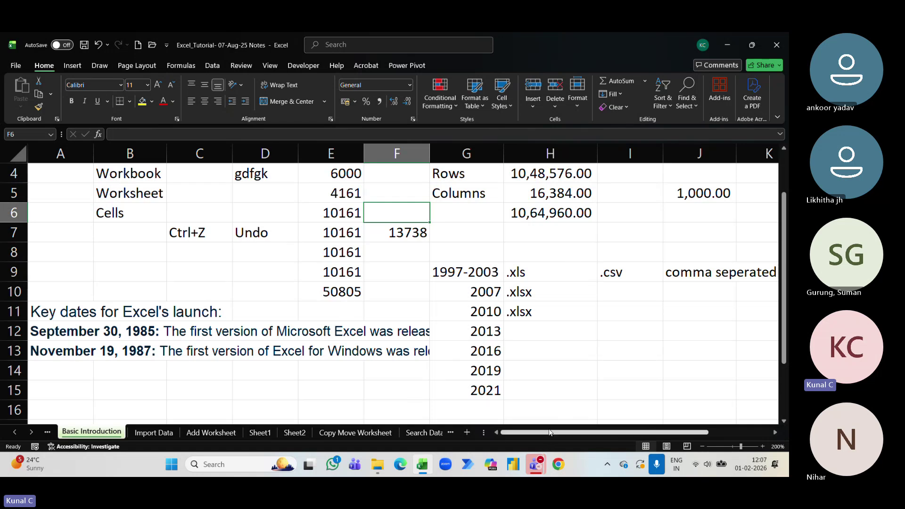
pyautogui.moveTo(580, 437)
pyautogui.mouseDown()
pyautogui.moveTo(590, 437)
pyautogui.moveTo(580, 437)
pyautogui.mouseUp()
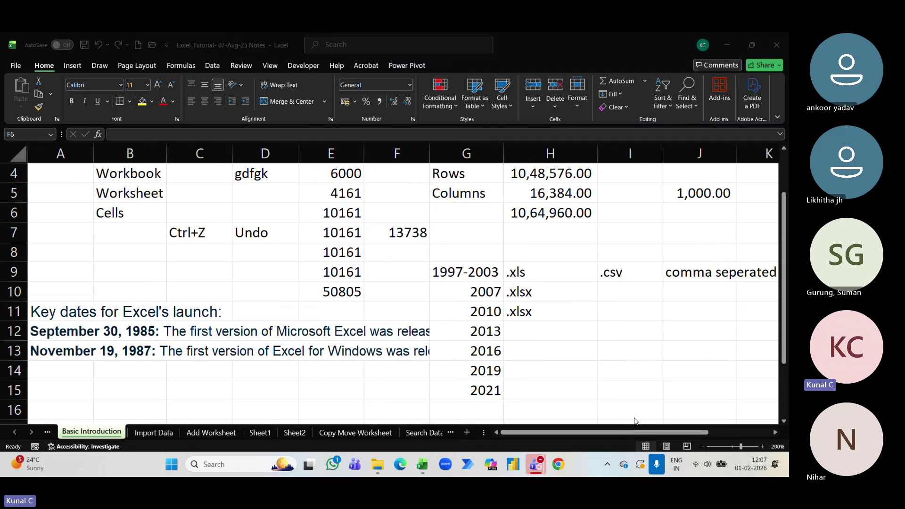
pyautogui.moveTo(706, 434); pyautogui.dragTo(758, 436)
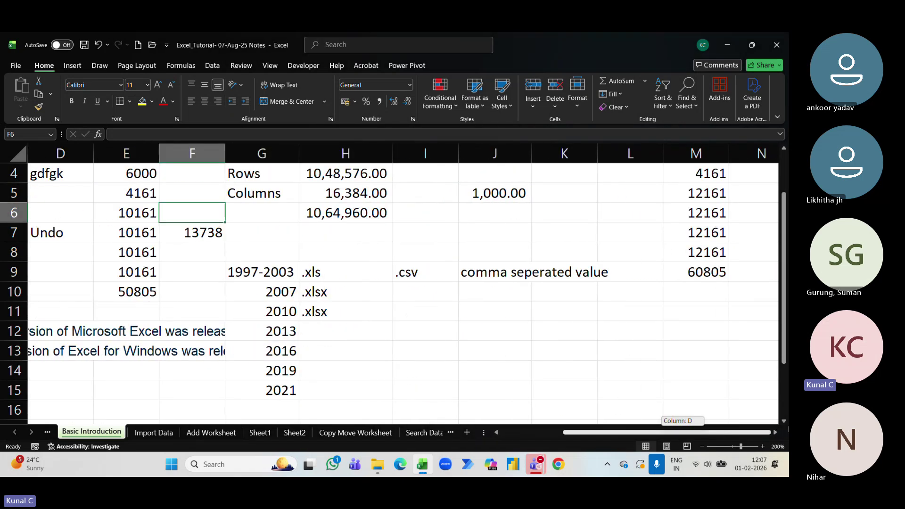
pyautogui.scroll(1, 441, 259)
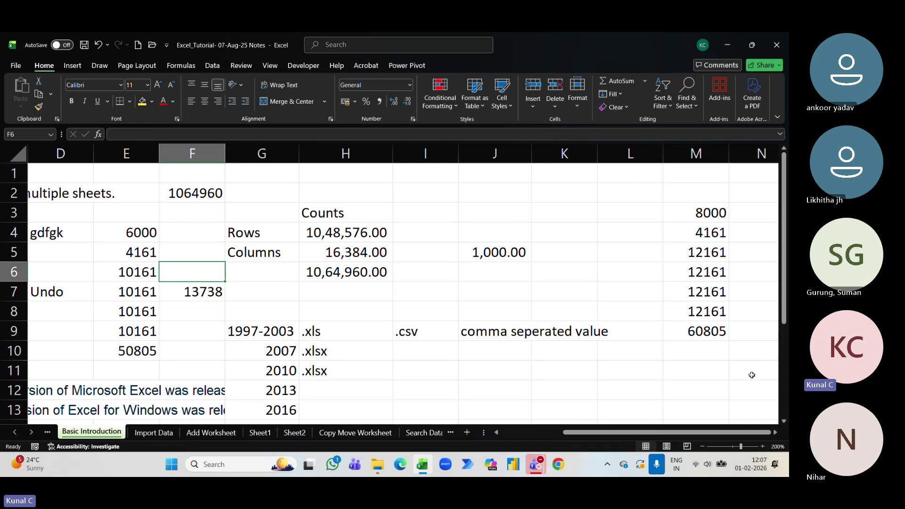
pyautogui.moveTo(776, 434)
pyautogui.mouseDown()
pyautogui.moveTo(740, 434)
pyautogui.moveTo(775, 433)
pyautogui.mouseUp()
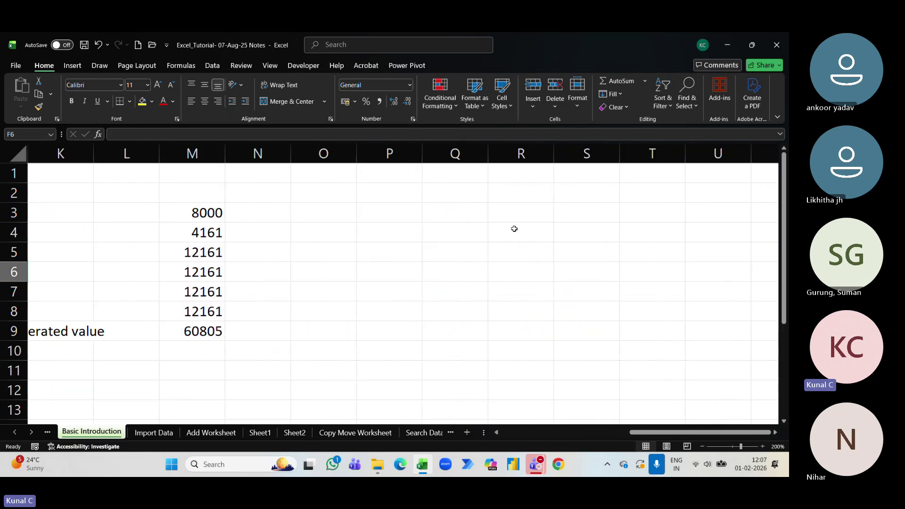
pyautogui.click(776, 432)
pyautogui.click(775, 432)
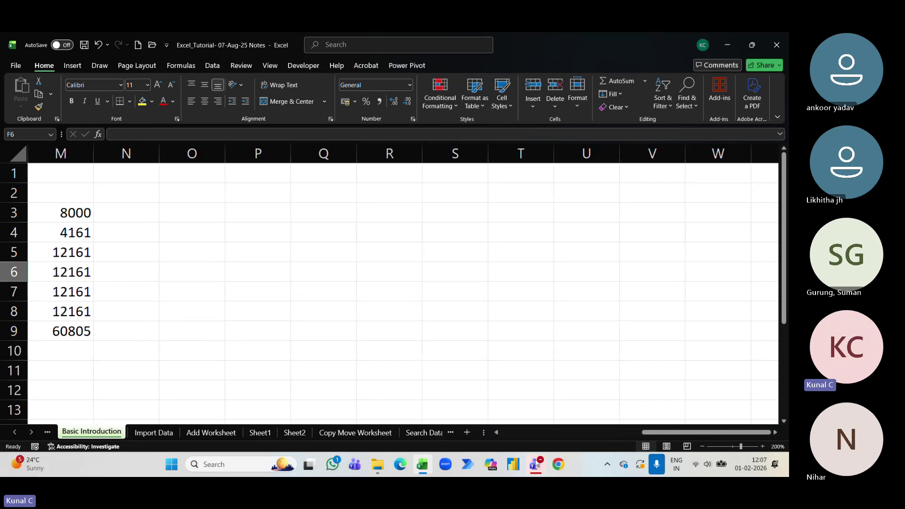
pyautogui.click(546, 265)
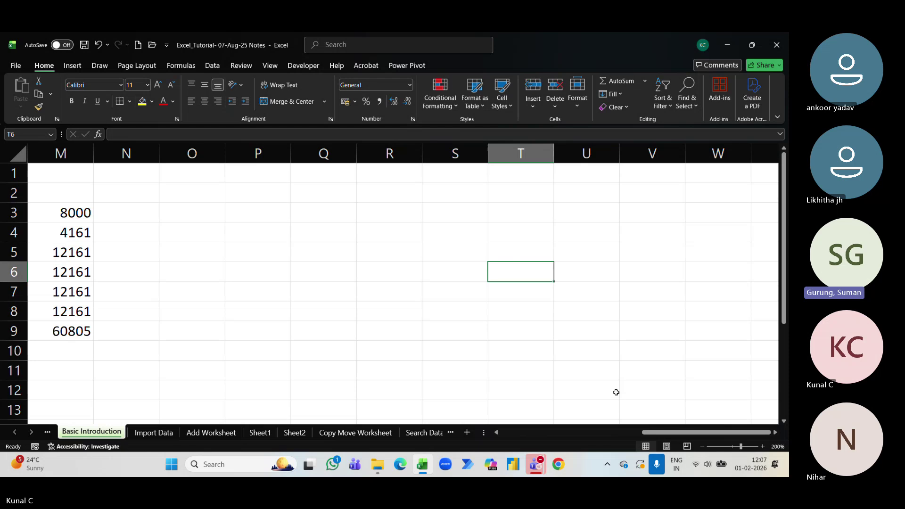
pyautogui.moveTo(646, 432); pyautogui.dragTo(611, 437)
pyautogui.click(16, 432)
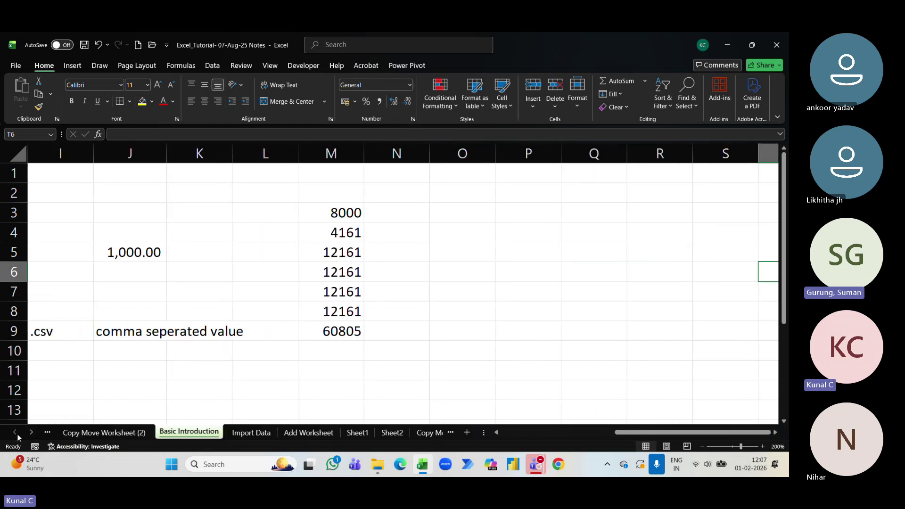
# Step: Colour the Basic Introduction sheet tab Light Green
pyautogui.rightClick(189, 431)
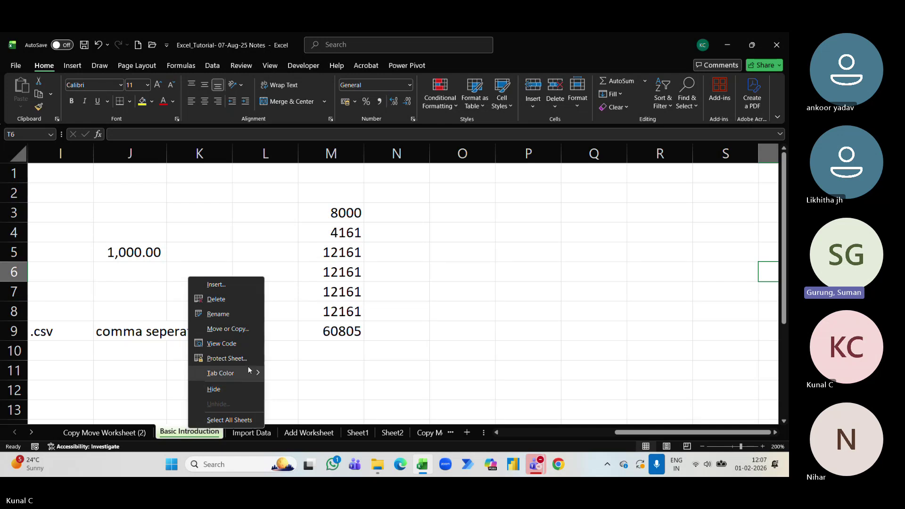
pyautogui.moveTo(252, 373)
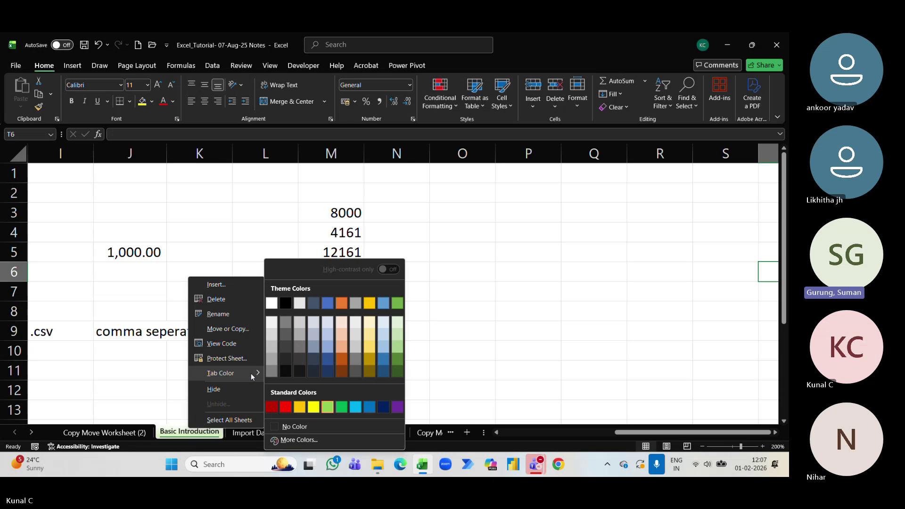
pyautogui.click(235, 438)
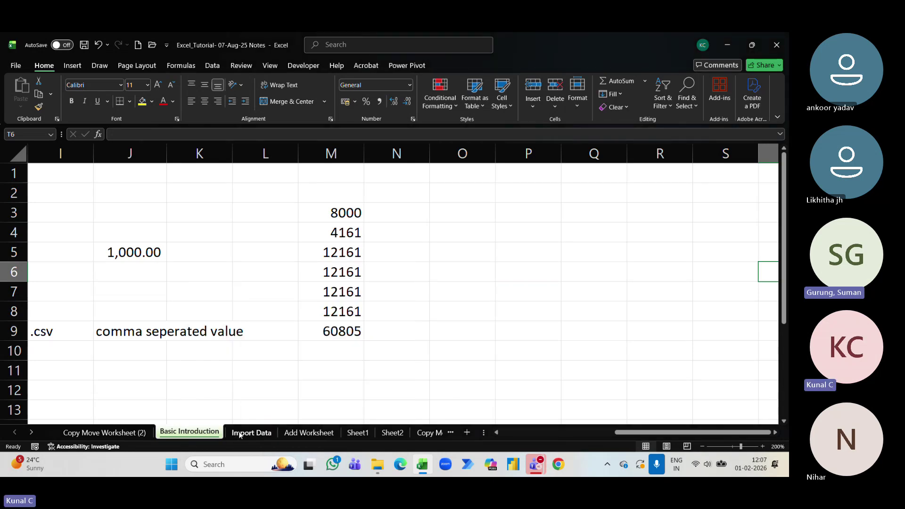
# Step: Switch to the Import Data sheet and view its Tab Color choices without changing them
pyautogui.hscroll(-6, 239, 434)
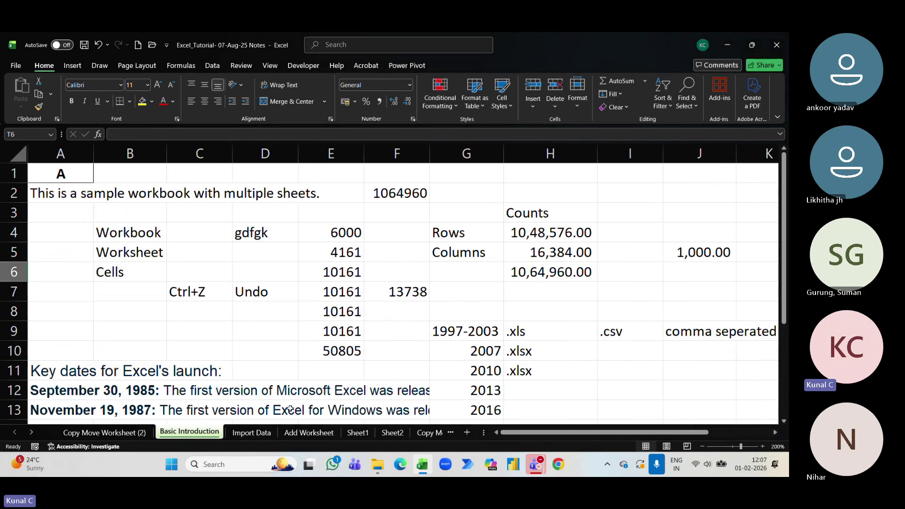
pyautogui.rightClick(259, 432)
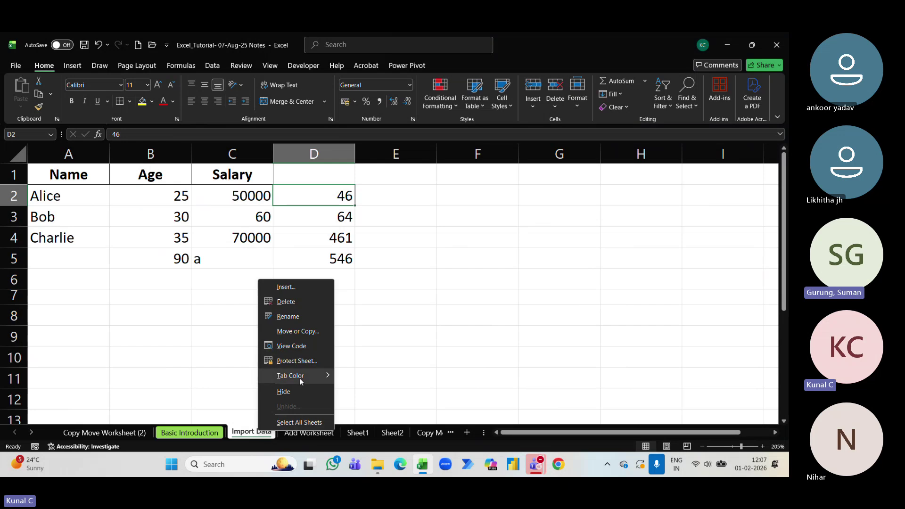
pyautogui.moveTo(318, 376)
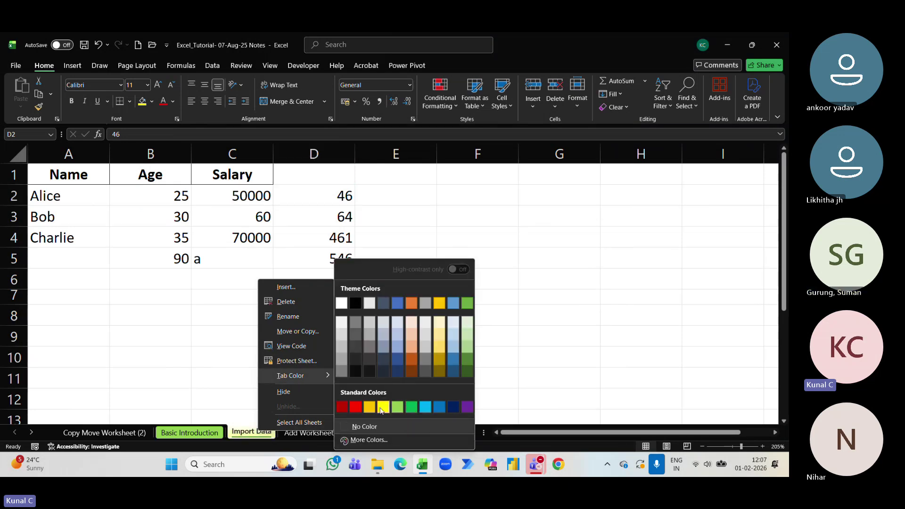
pyautogui.click(176, 373)
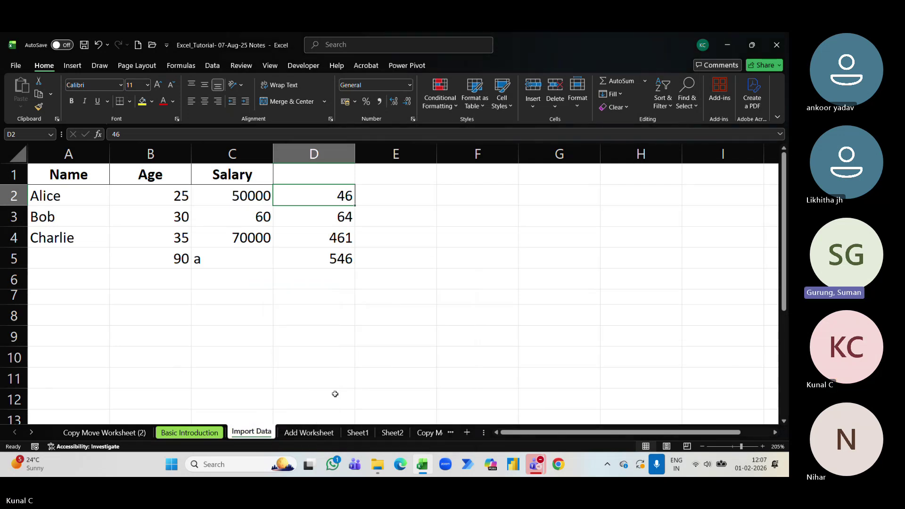
# Step: Group the Add Worksheet, Sheet1, Sheet2 and Copy Move Worksheet tabs and colour them Light Green
pyautogui.keyDown('ctrl'); pyautogui.click(308, 433); pyautogui.keyUp('ctrl')
pyautogui.keyDown('ctrl'); pyautogui.click(358, 432); pyautogui.keyUp('ctrl')
pyautogui.keyDown('ctrl'); pyautogui.click(401, 434); pyautogui.keyUp('ctrl')
pyautogui.keyDown('ctrl'); pyautogui.click(426, 433); pyautogui.keyUp('ctrl')
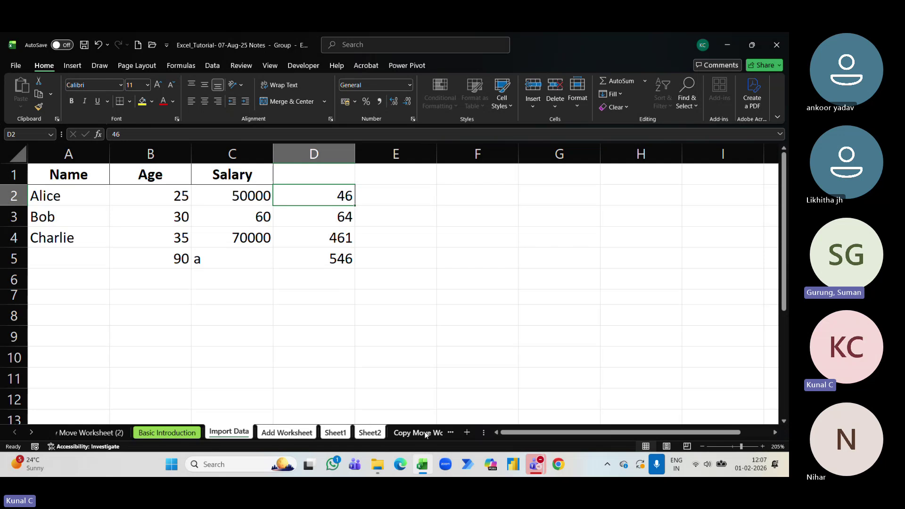
pyautogui.rightClick(375, 434)
pyautogui.moveTo(411, 367)
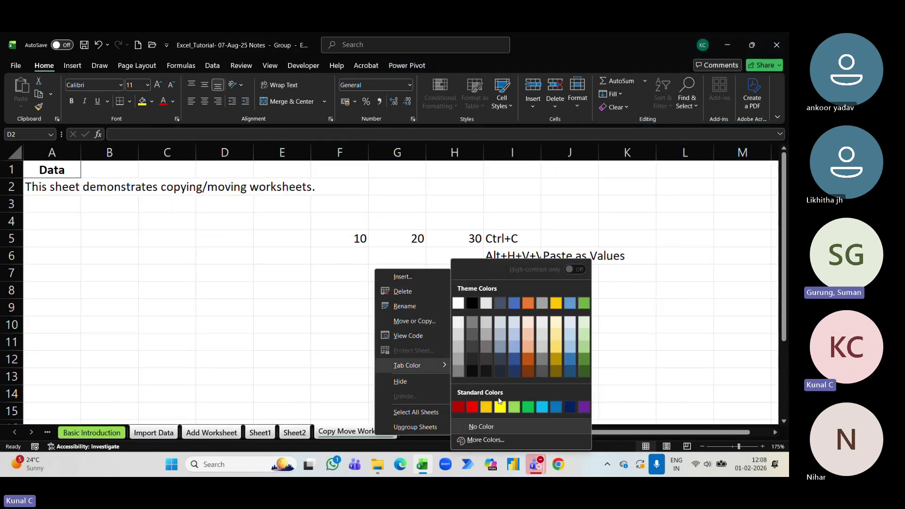
pyautogui.click(519, 408)
# Step: Ungroup the sheets via Search Data, then go back to the Import Data sheet
pyautogui.click(405, 435)
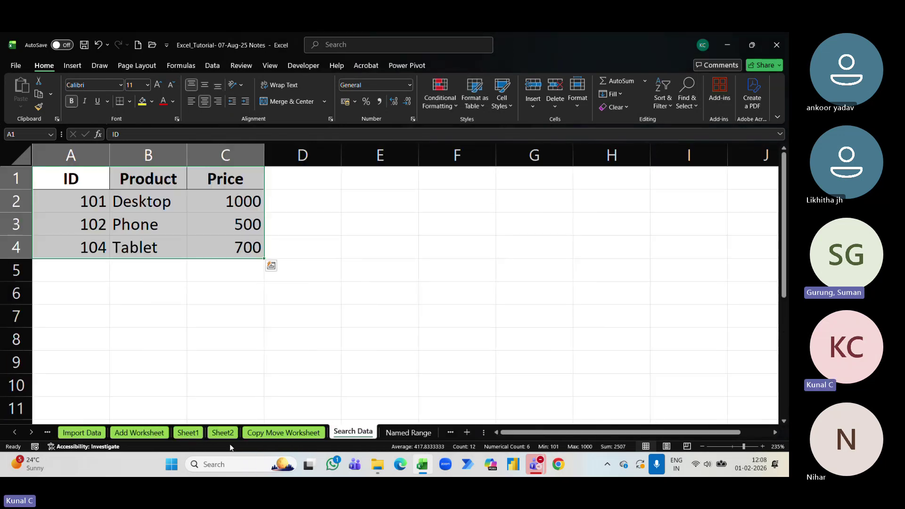
pyautogui.click(15, 432)
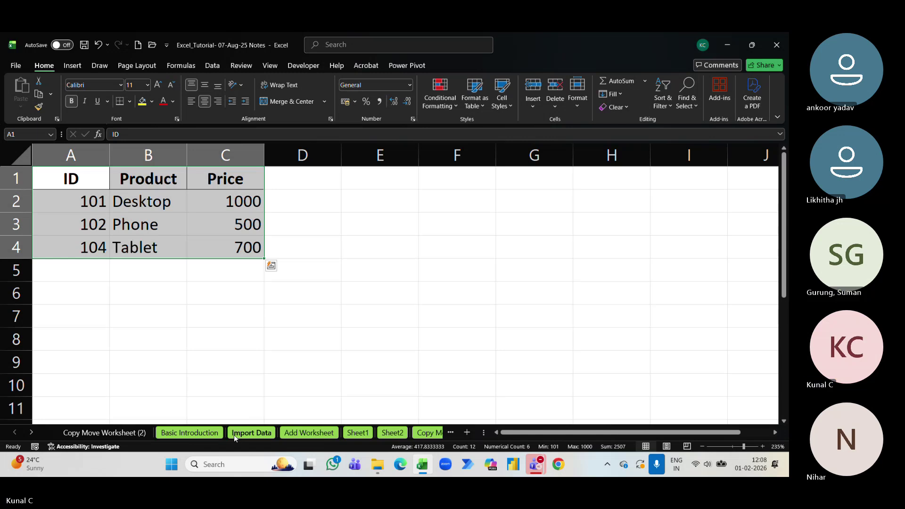
pyautogui.click(266, 433)
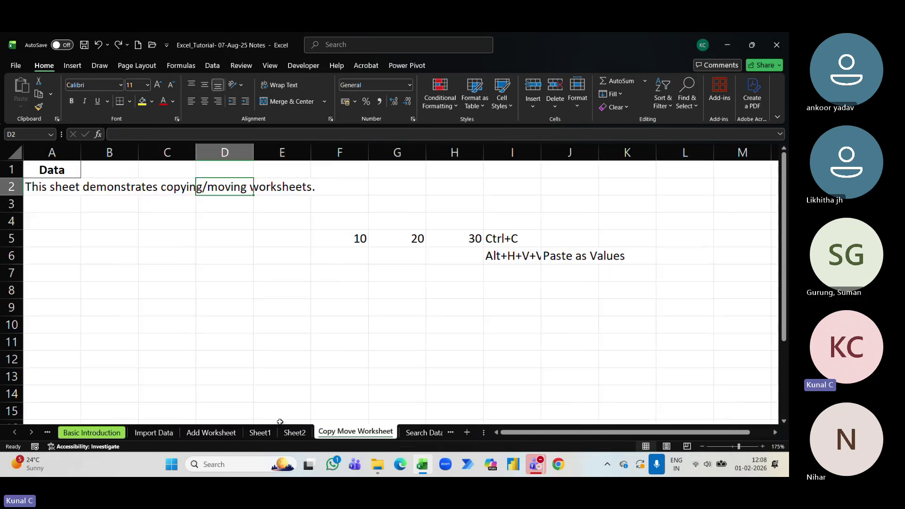
pyautogui.click(144, 433)
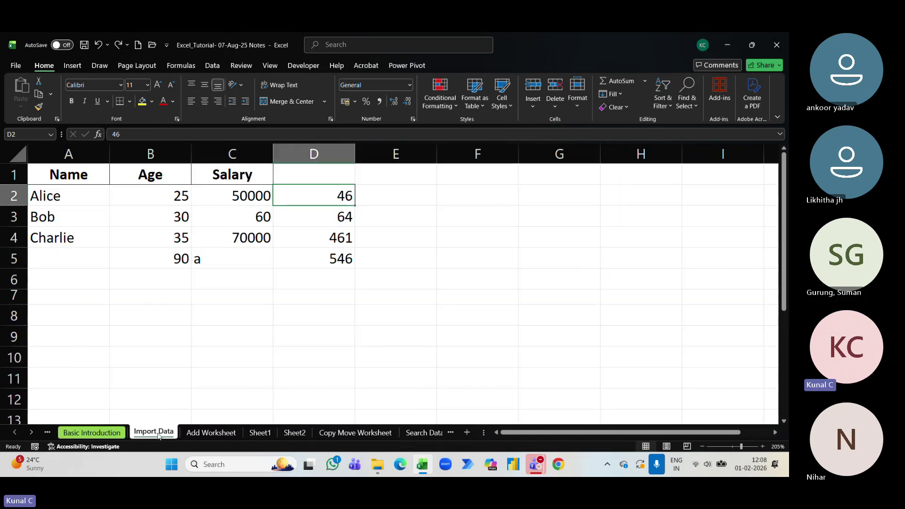
# Step: Group the Import Data through Named Range tabs and colour them Light Green
pyautogui.keyDown('ctrl'); pyautogui.click(205, 436); pyautogui.keyUp('ctrl')
pyautogui.keyDown('ctrl'); pyautogui.click(259, 433); pyautogui.keyUp('ctrl')
pyautogui.keyDown('ctrl'); pyautogui.click(295, 433); pyautogui.keyUp('ctrl')
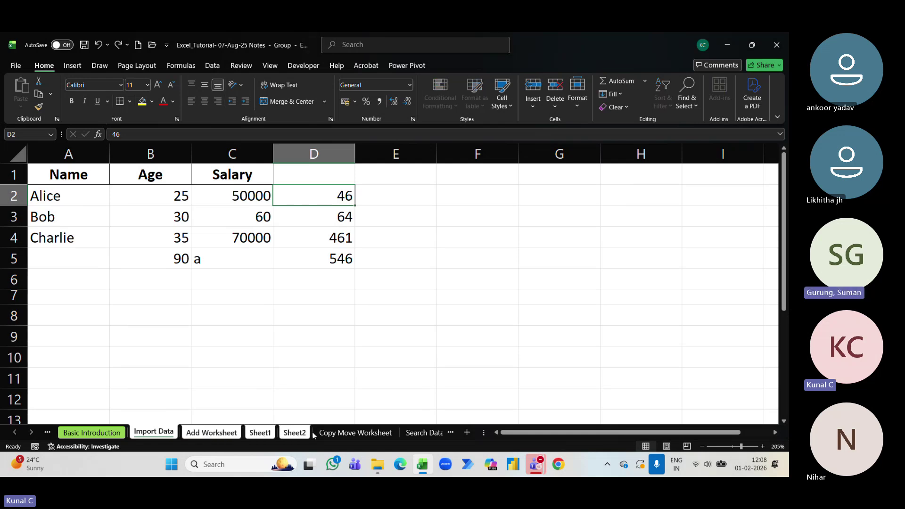
pyautogui.keyDown('ctrl'); pyautogui.click(391, 430); pyautogui.keyUp('ctrl')
pyautogui.keyDown('ctrl'); pyautogui.click(406, 433); pyautogui.keyUp('ctrl')
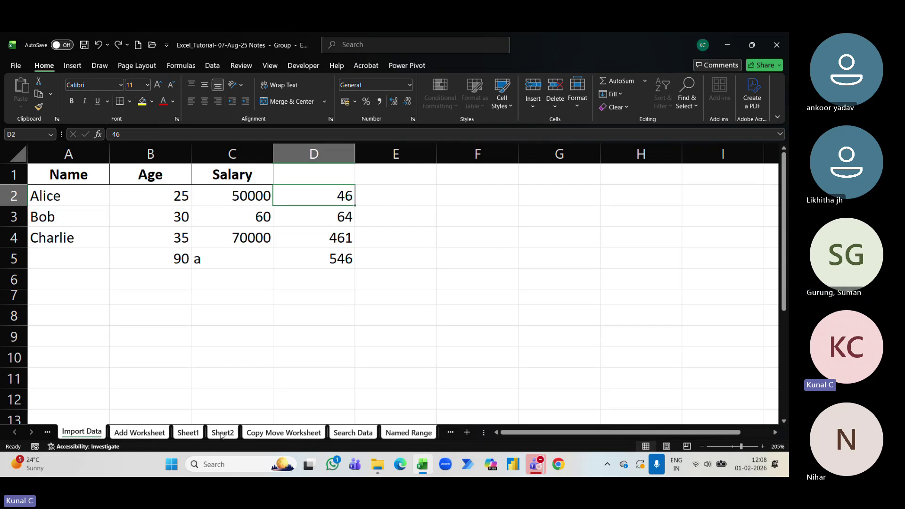
pyautogui.rightClick(415, 432)
pyautogui.moveTo(441, 363)
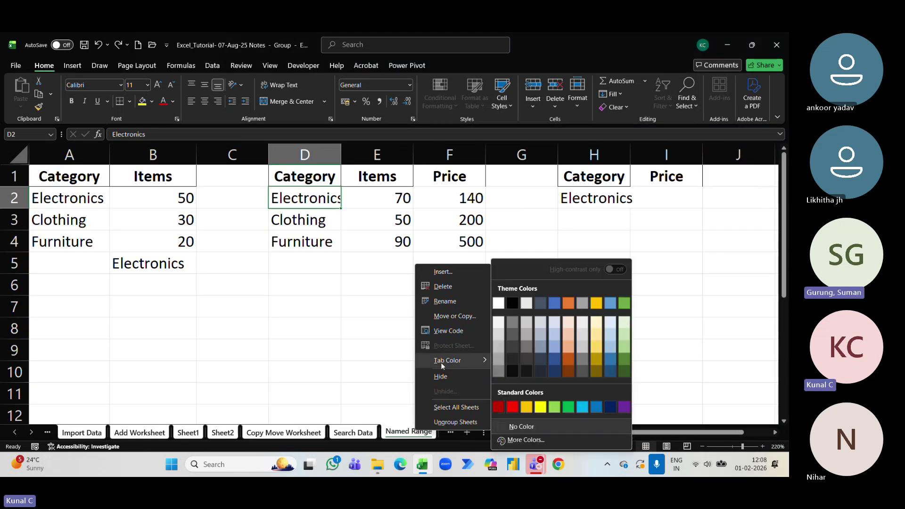
pyautogui.click(555, 408)
# Step: Ungroup via Hyperlinks, review the tab colours, and undo the green colouring with Ctrl+Z
pyautogui.click(438, 433)
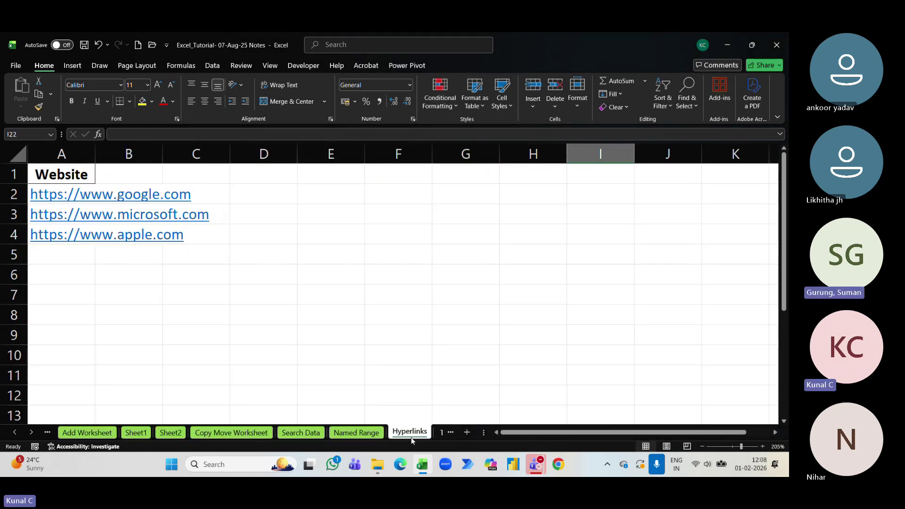
pyautogui.click(14, 432)
pyautogui.click(14, 433)
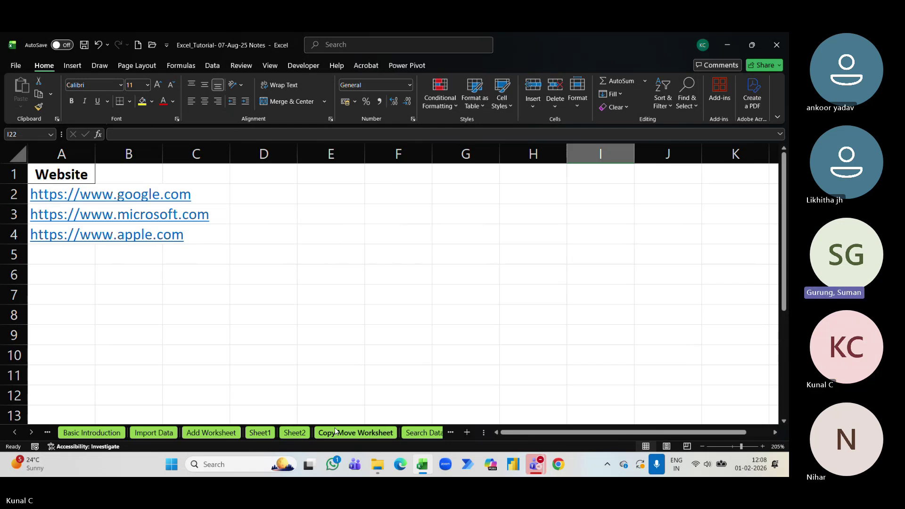
pyautogui.hotkey('ctrl', 'z')
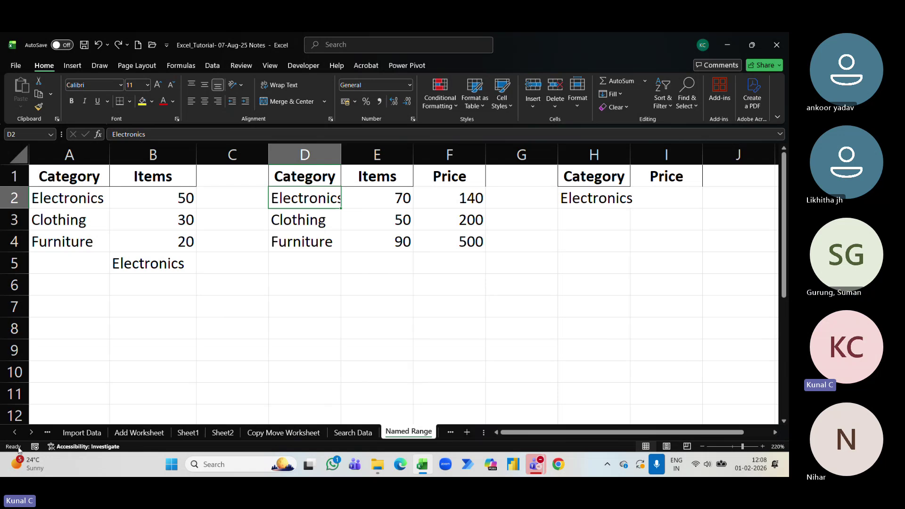
pyautogui.click(15, 433)
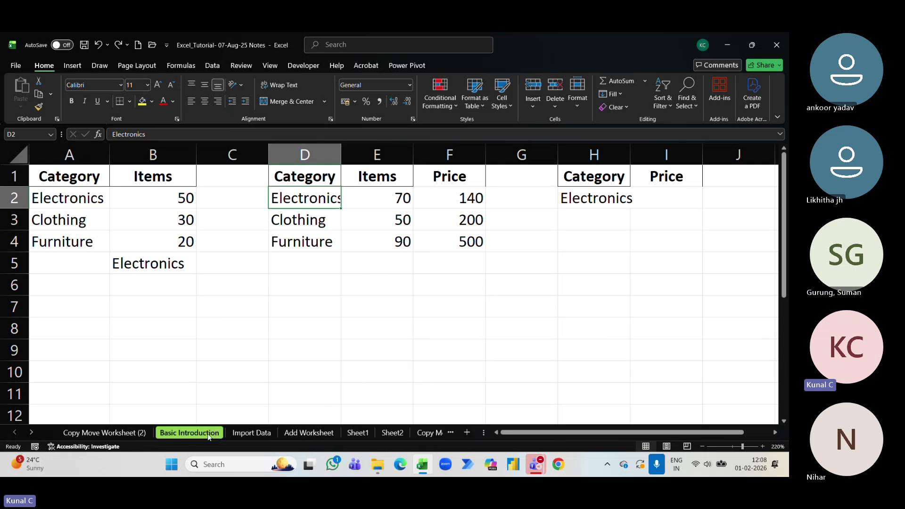
# Step: Return to the Basic Introduction sheet and look over the Customize Status Bar menu, then close it
pyautogui.click(207, 433)
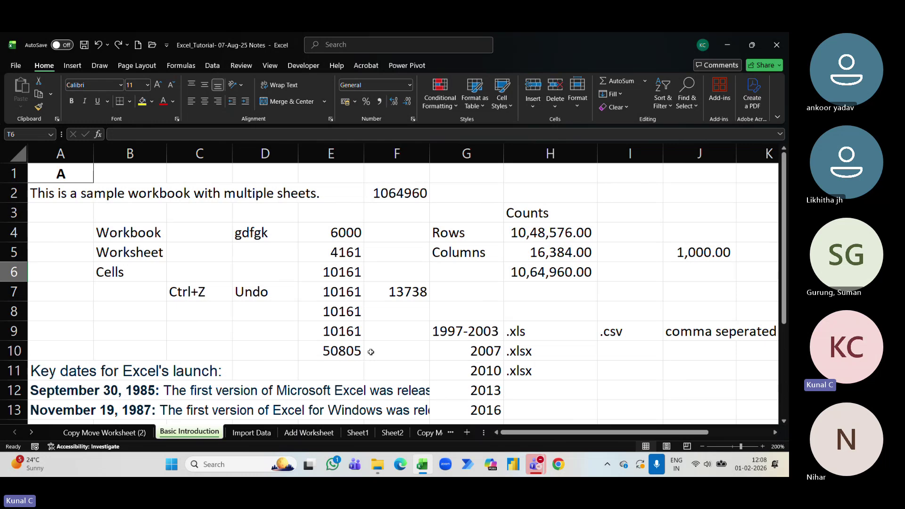
pyautogui.scroll(-1, 156, 417)
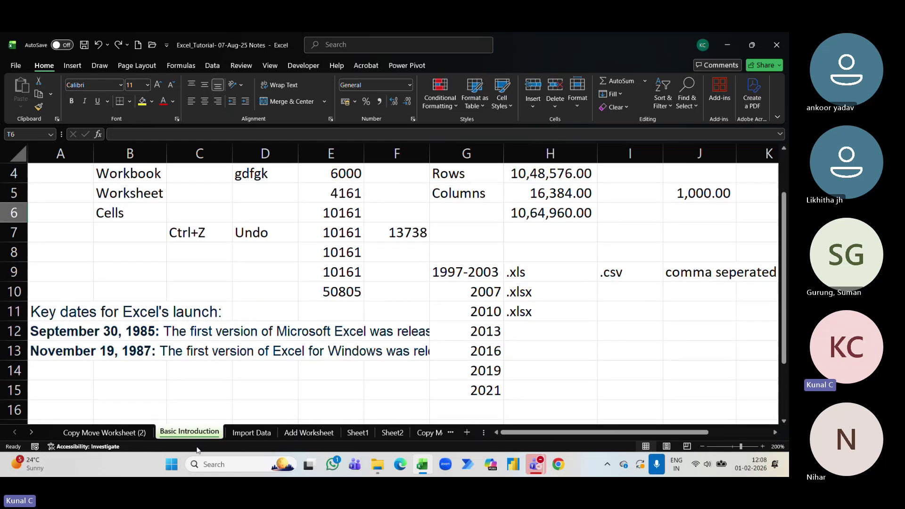
pyautogui.rightClick(145, 446)
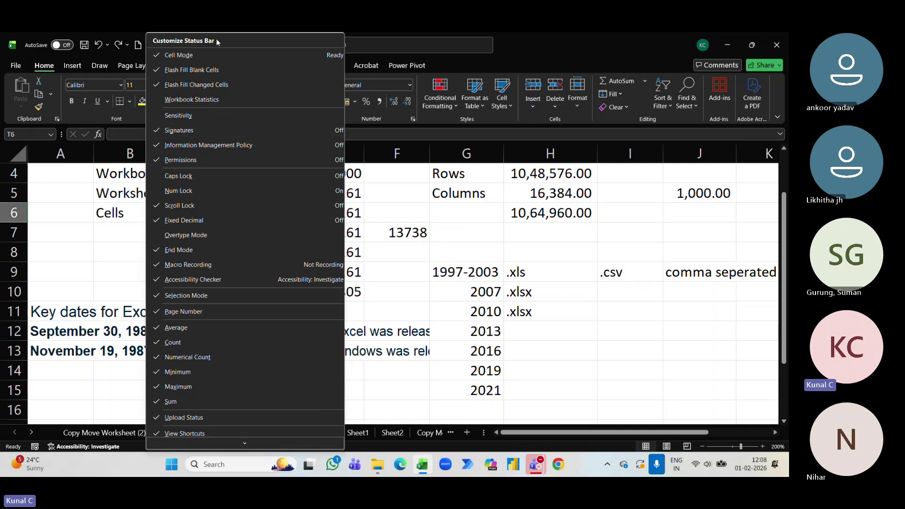
pyautogui.click(19, 450)
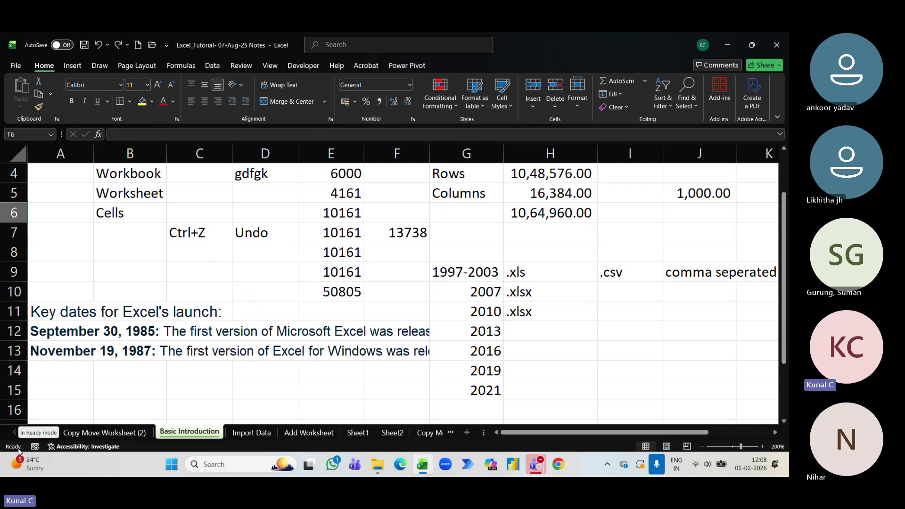
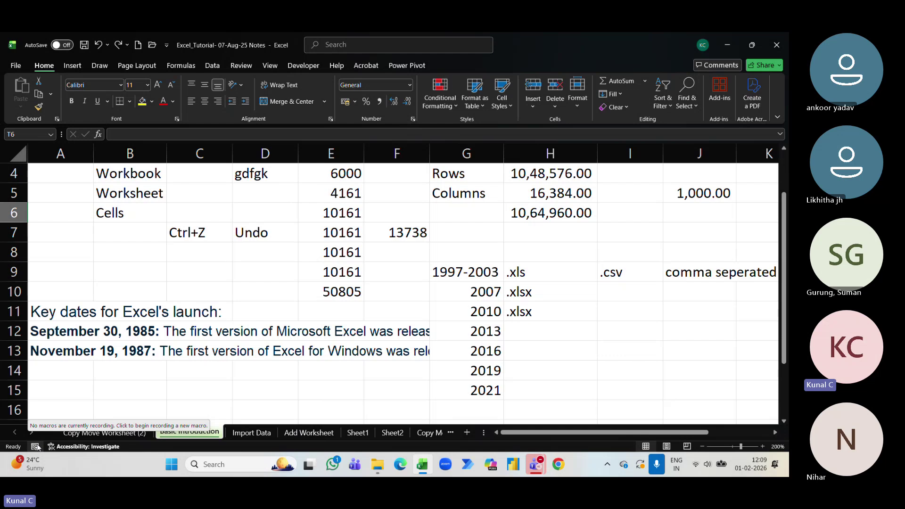
# Step: Open the Record Macro settings, move the dialog, and cancel it twice without recording
pyautogui.scroll(1, 148, 313)
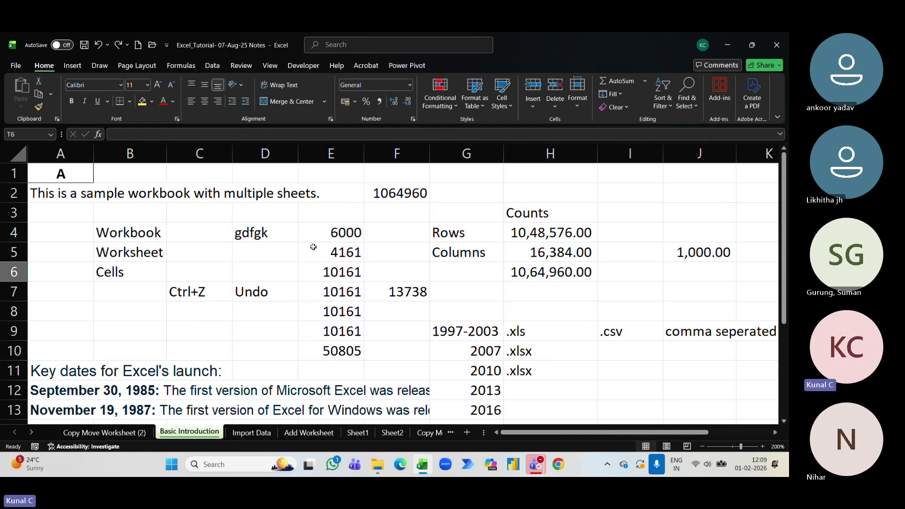
pyautogui.click(35, 447)
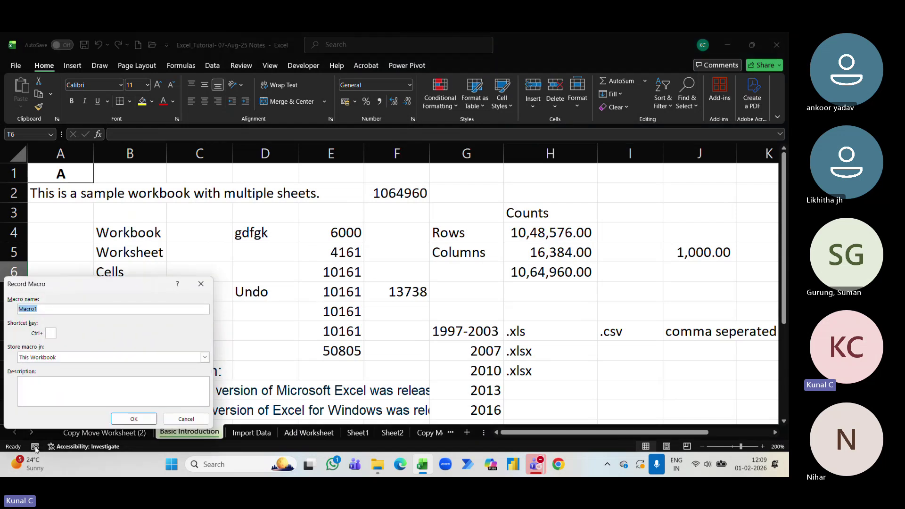
pyautogui.moveTo(67, 288); pyautogui.dragTo(150, 251)
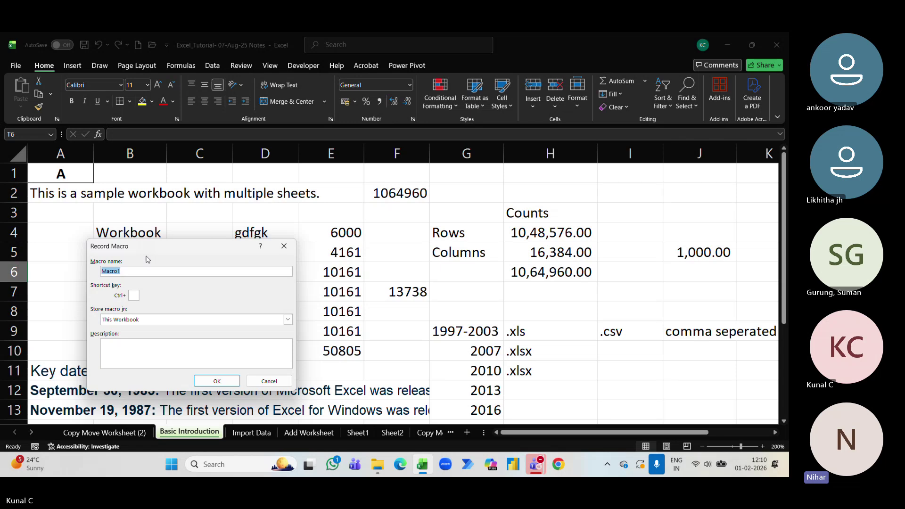
pyautogui.click(272, 381)
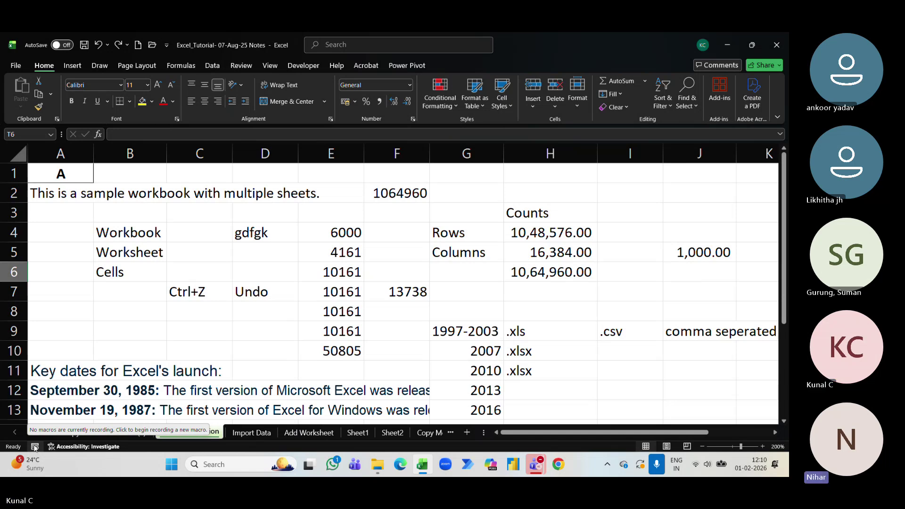
pyautogui.click(34, 447)
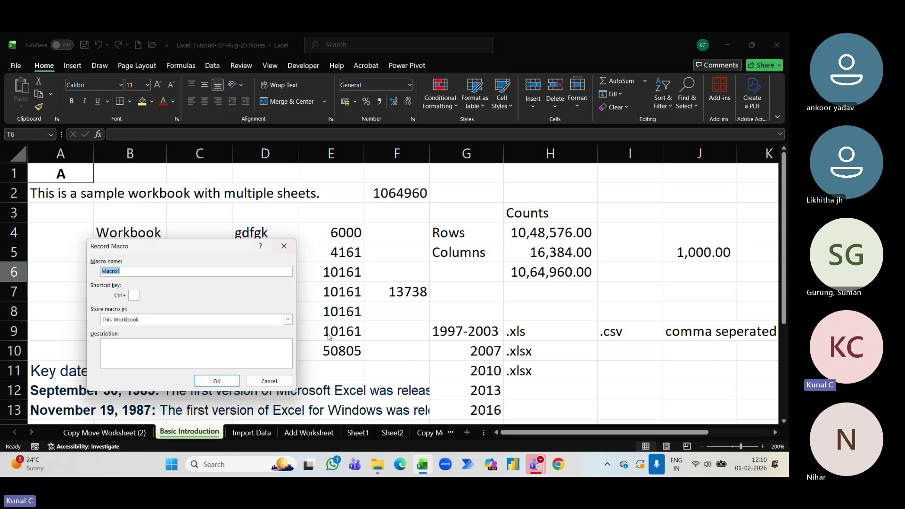
pyautogui.click(269, 380)
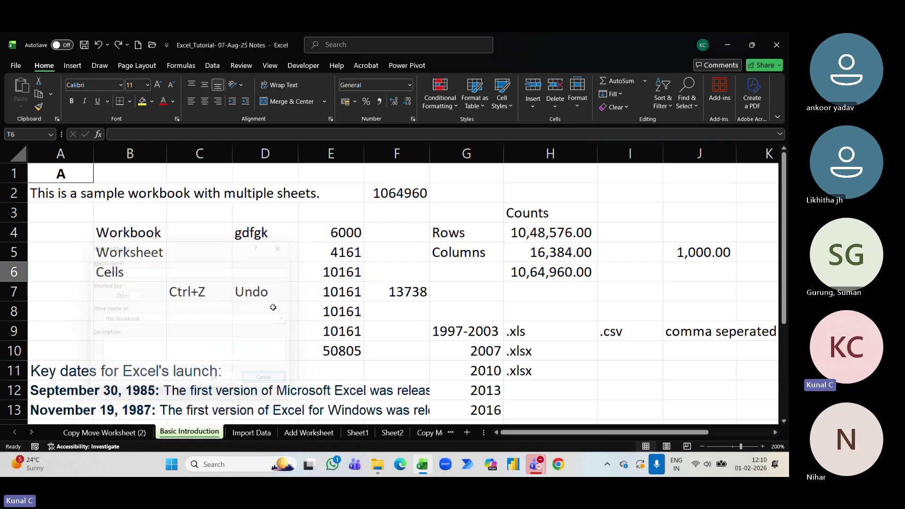
# Step: Look over the Developer and View macro commands, then reopen Record Macro with default Macro1 in This Workbook
pyautogui.click(299, 68)
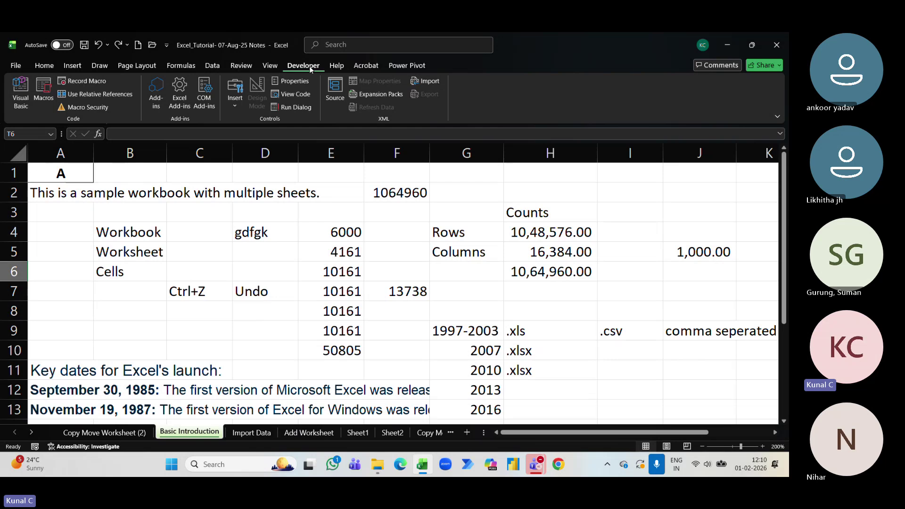
pyautogui.click(267, 66)
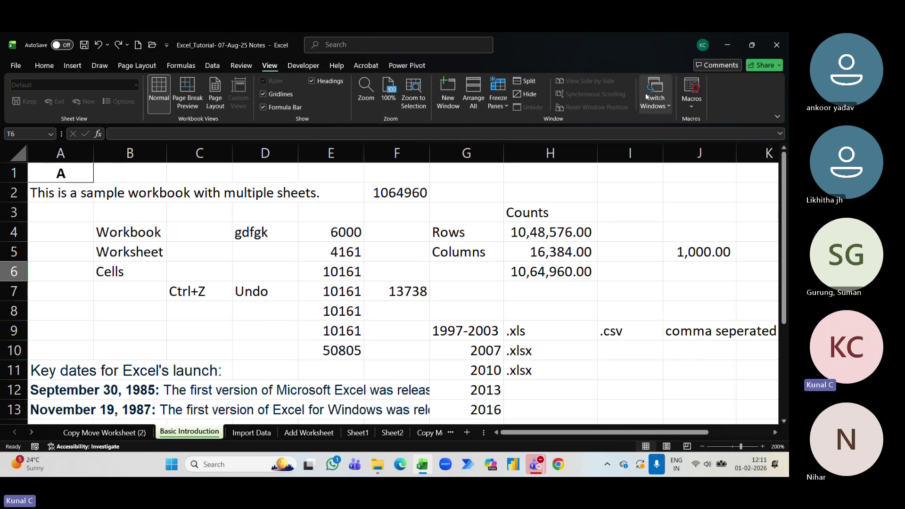
pyautogui.click(693, 101)
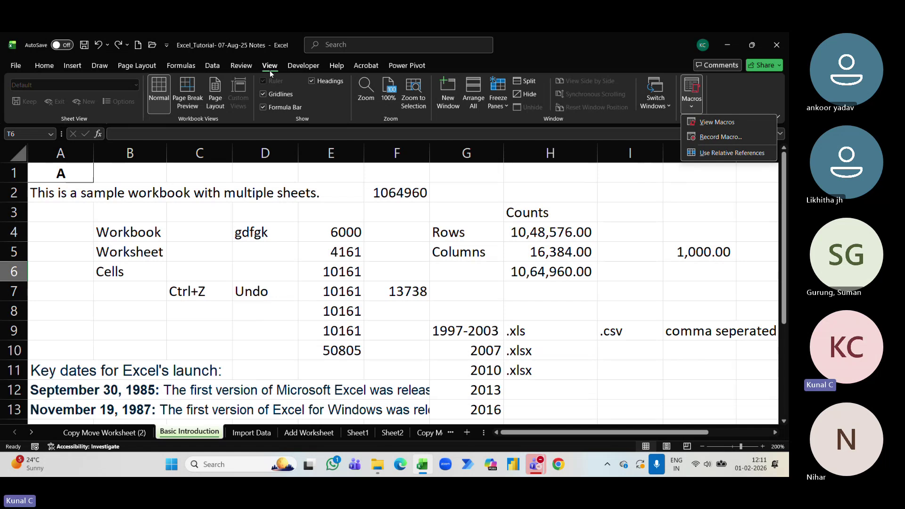
pyautogui.click(532, 60)
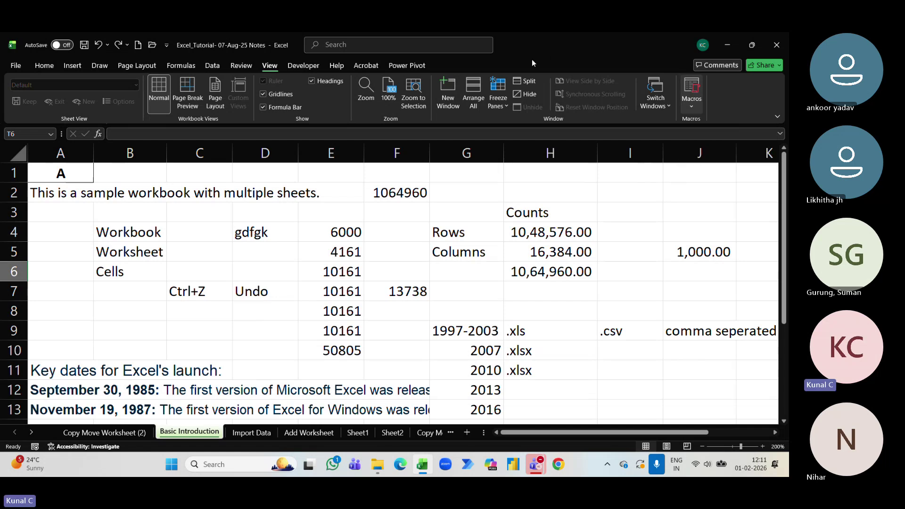
pyautogui.click(35, 447)
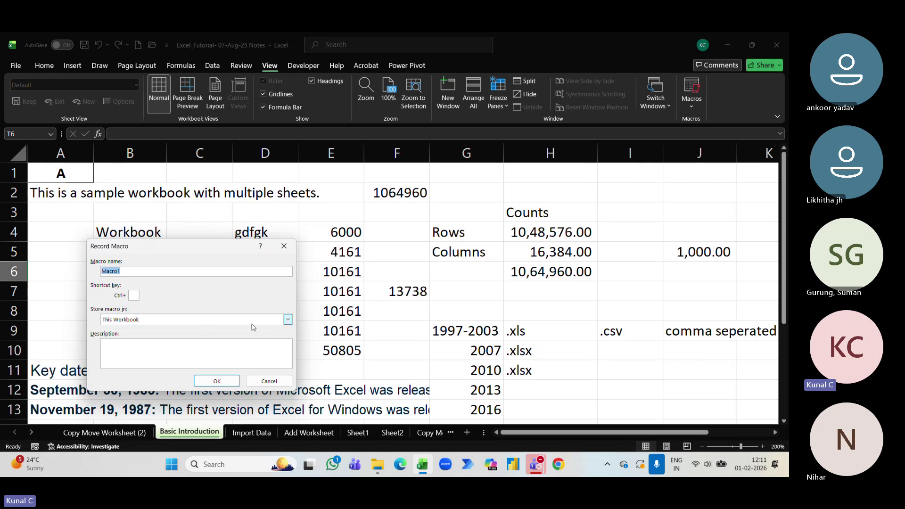
# Step: Check the macro storage options, cancel the setup, and select cells H5 and H4
pyautogui.click(288, 321)
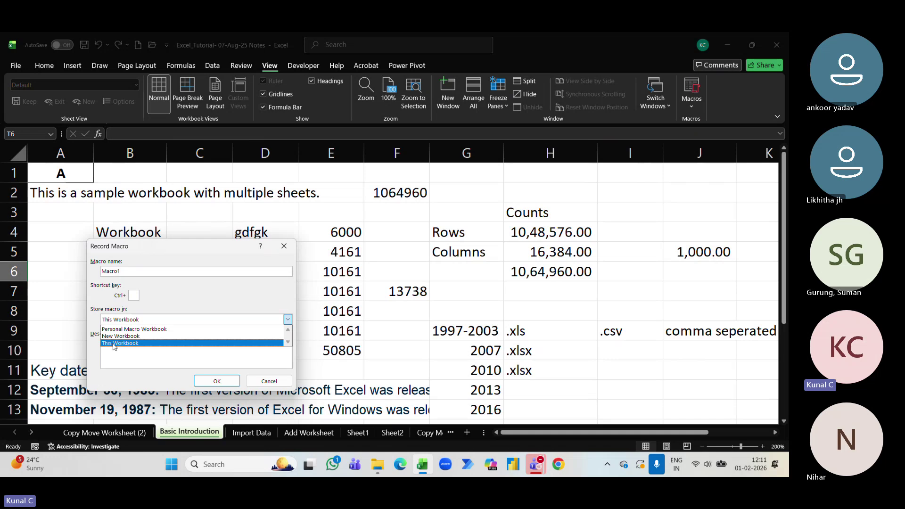
pyautogui.click(269, 381)
pyautogui.click(270, 381)
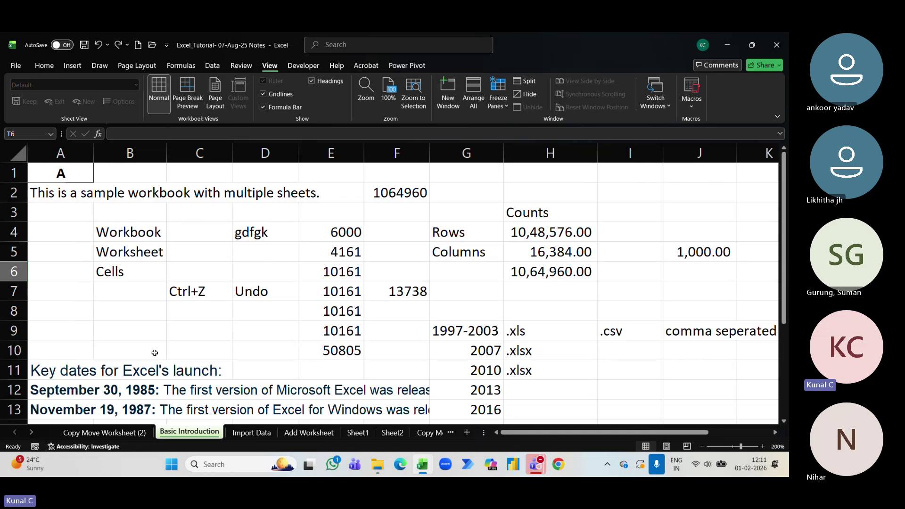
pyautogui.click(570, 253)
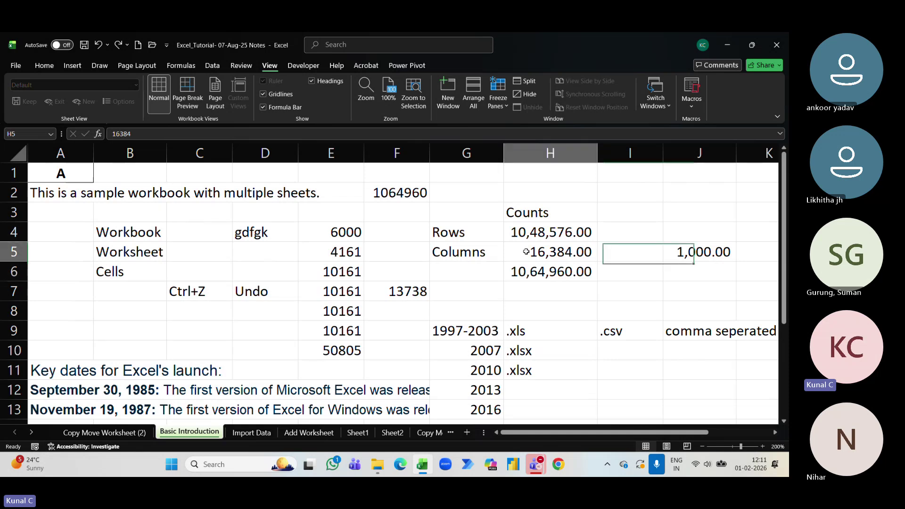
pyautogui.click(545, 237)
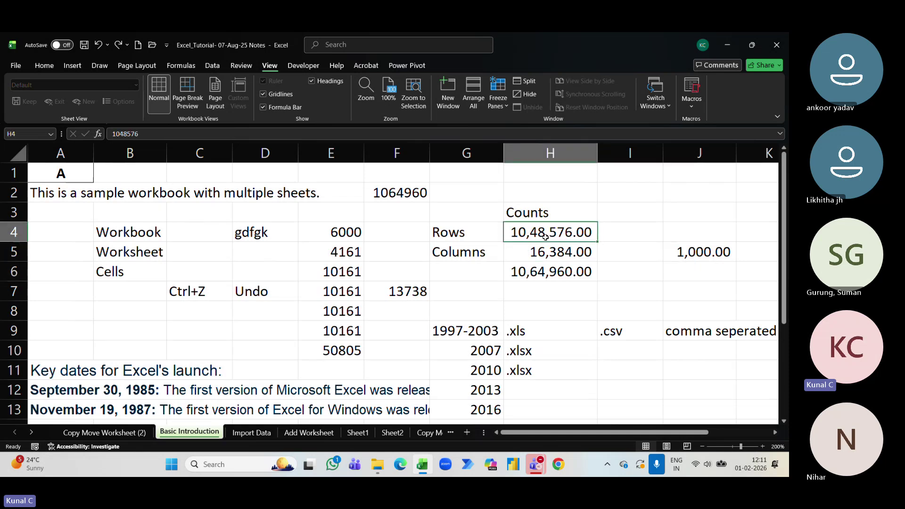
# Step: Start recording a macro named Macro1Demo with a Demo description
pyautogui.click(35, 446)
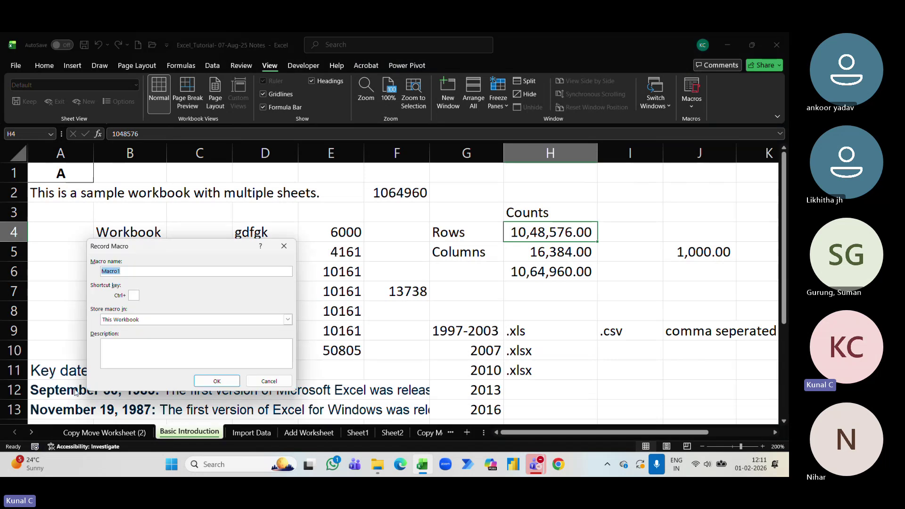
pyautogui.click(138, 273)
pyautogui.write('emo')
pyautogui.press('BackSpace')
pyautogui.press('BackSpace')
pyautogui.press('BackSpace')
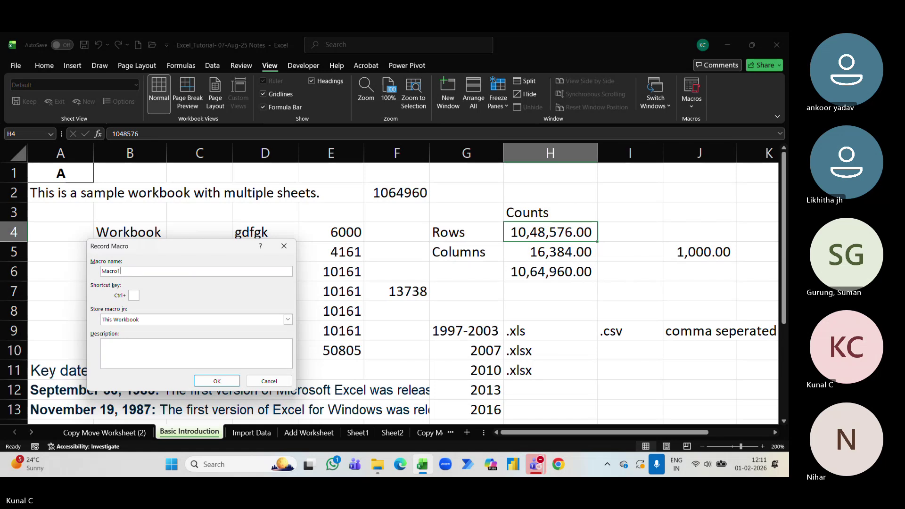
pyautogui.write('Demo')
pyautogui.click(149, 351)
pyautogui.write('Demo')
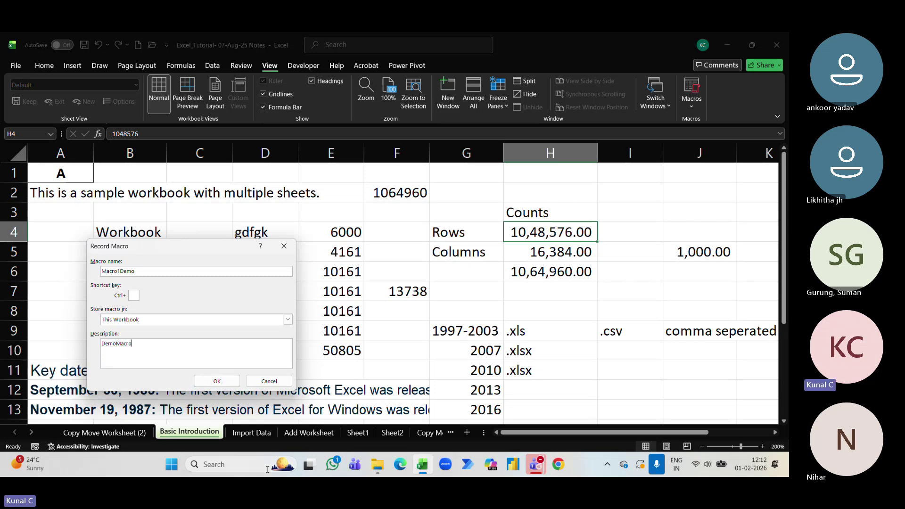
pyautogui.click(217, 381)
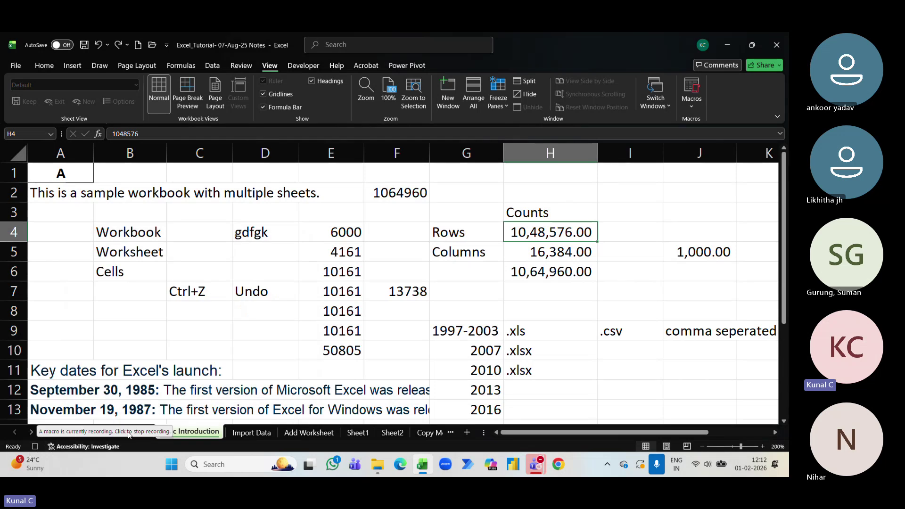
# Step: Copy the H6 sum formula into H7, giving 10,81,344.00, and clear the copy marquee
pyautogui.click(551, 287)
pyautogui.click(622, 274)
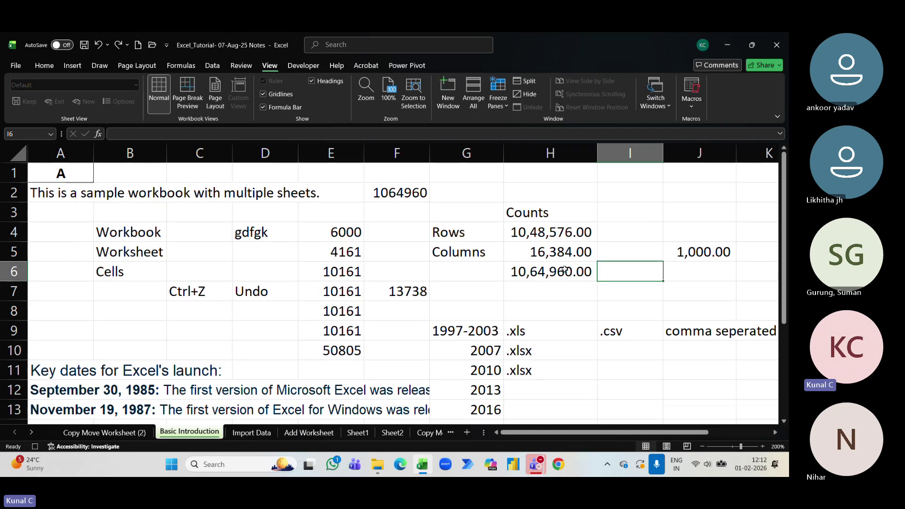
pyautogui.click(564, 270)
pyautogui.click(628, 279)
pyautogui.click(626, 291)
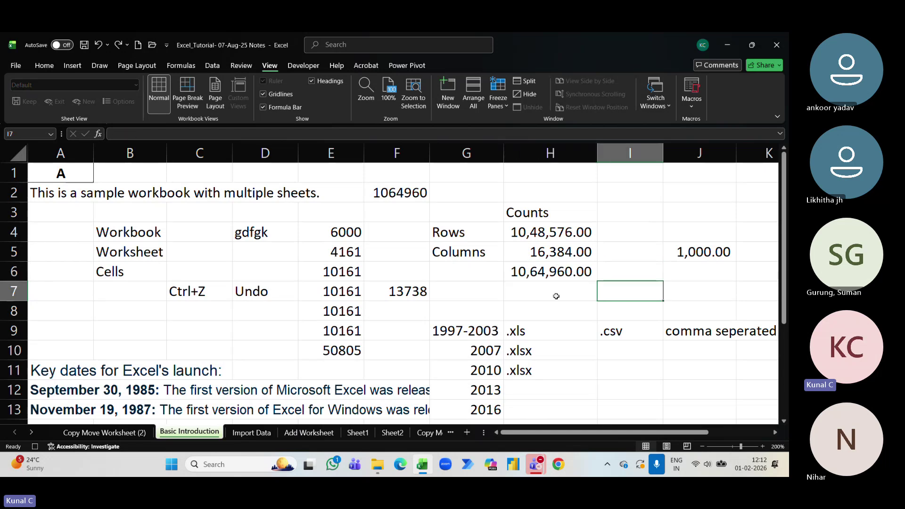
pyautogui.click(558, 273)
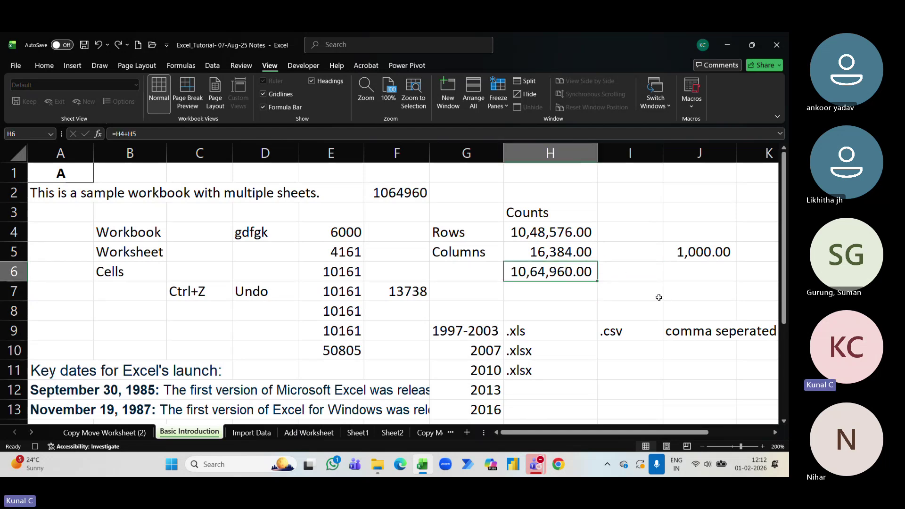
pyautogui.hotkey('ctrl', 'c')
pyautogui.press('Down')
pyautogui.hotkey('ctrl', 'v')
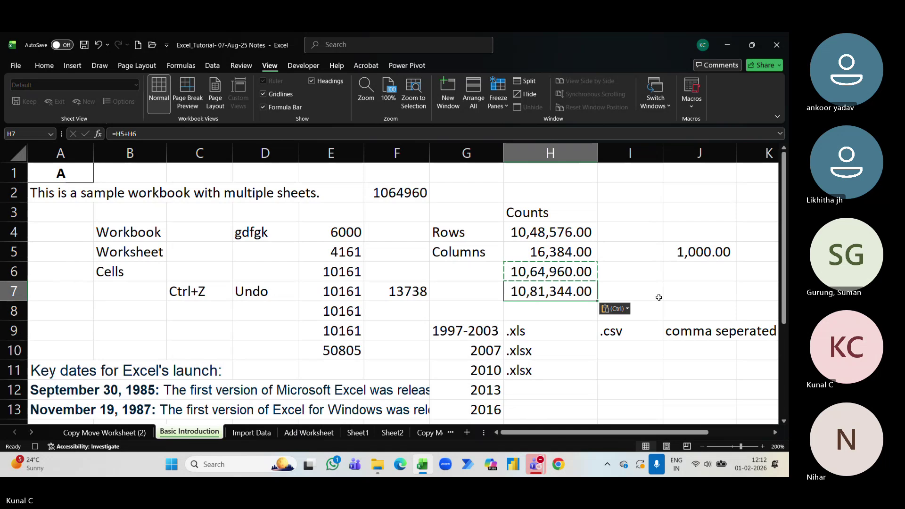
pyautogui.press('Escape')
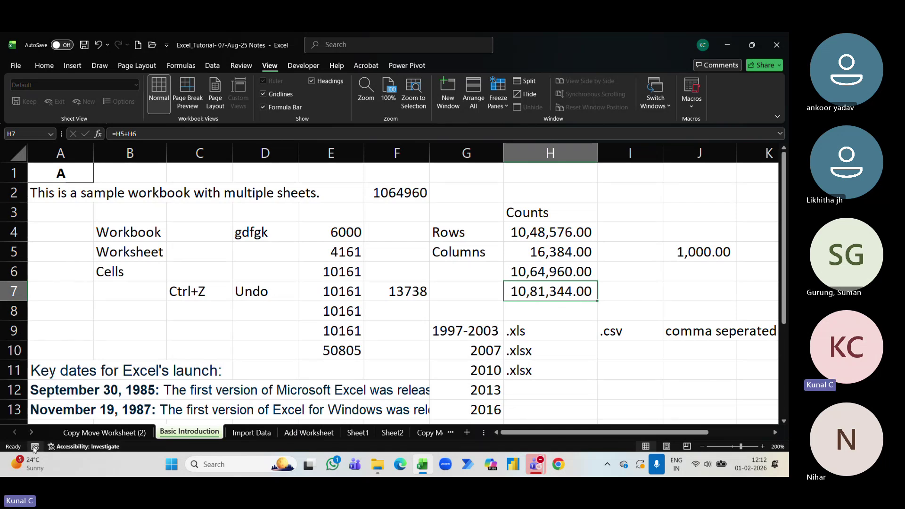
# Step: Run the Macro1Demo macro from the View Macros list
pyautogui.click(691, 107)
pyautogui.click(705, 123)
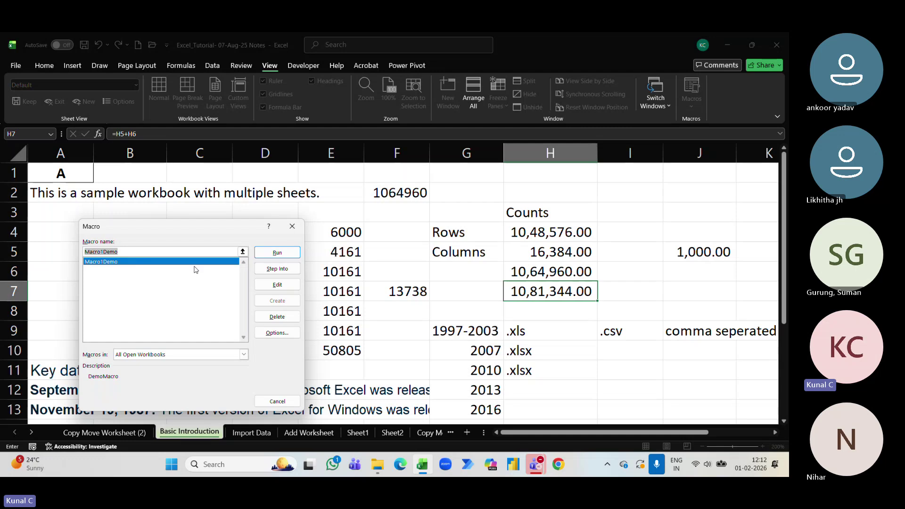
pyautogui.click(277, 253)
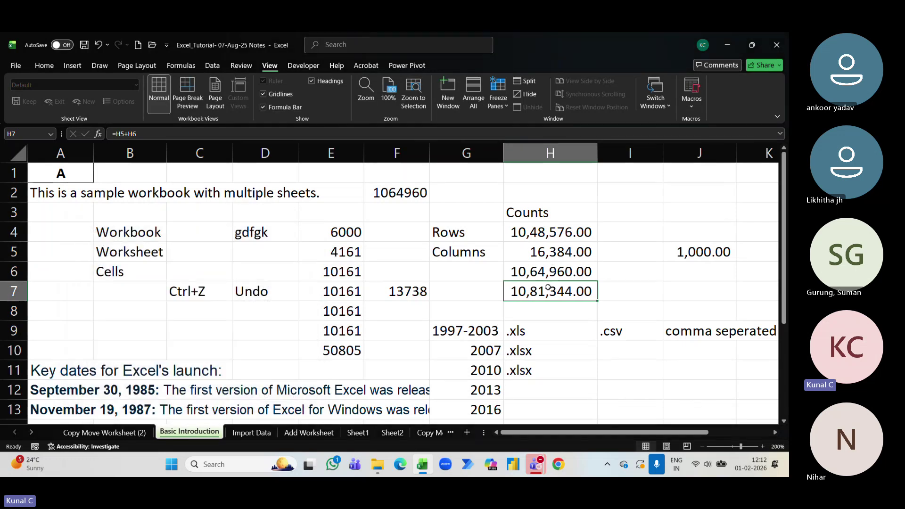
# Step: Clear H7 and run Macro1Demo again to refill it with =H5+H6
pyautogui.press('Delete')
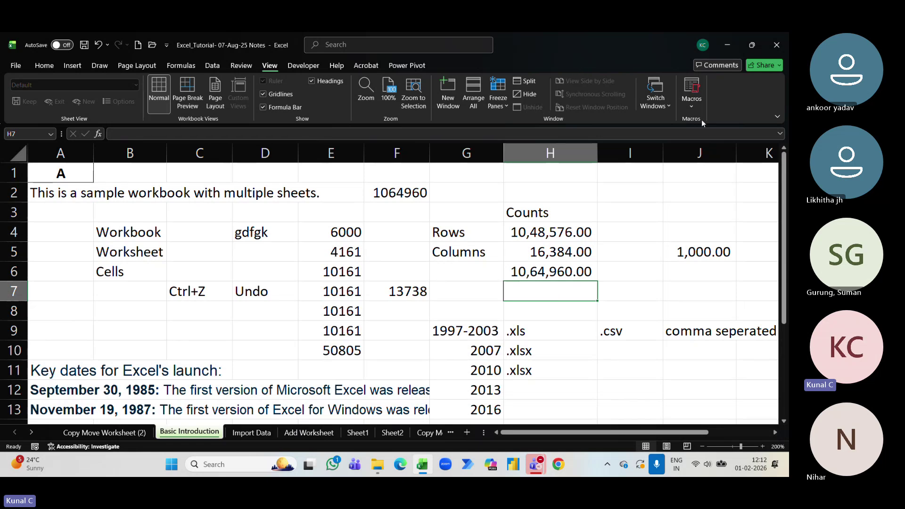
pyautogui.click(697, 109)
pyautogui.click(716, 122)
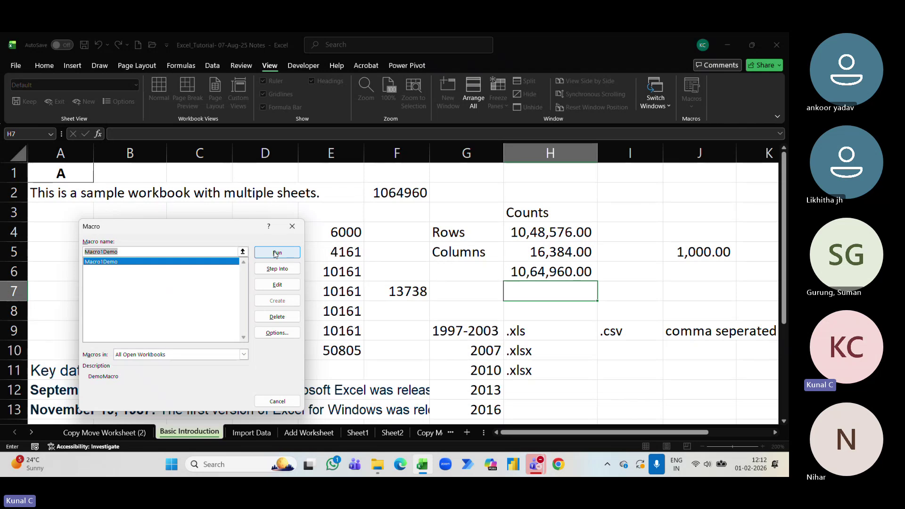
pyautogui.click(277, 253)
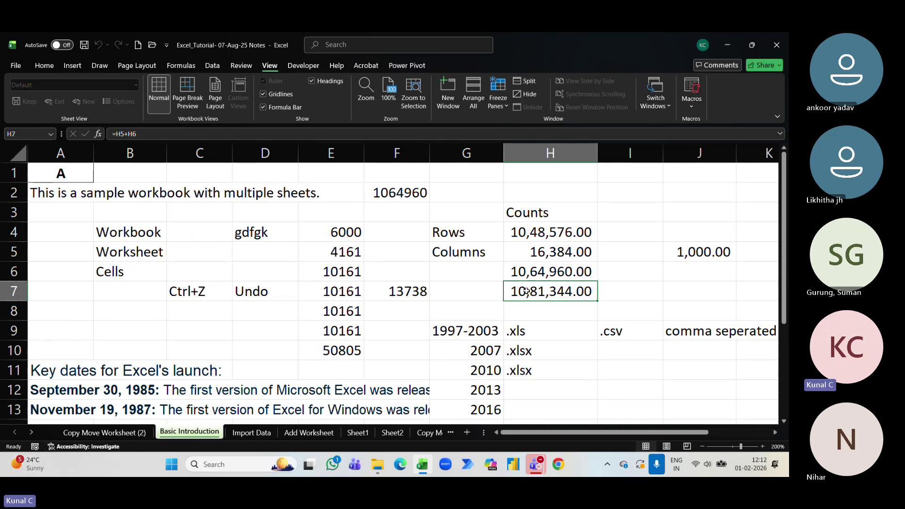
pyautogui.click(302, 66)
pyautogui.click(20, 94)
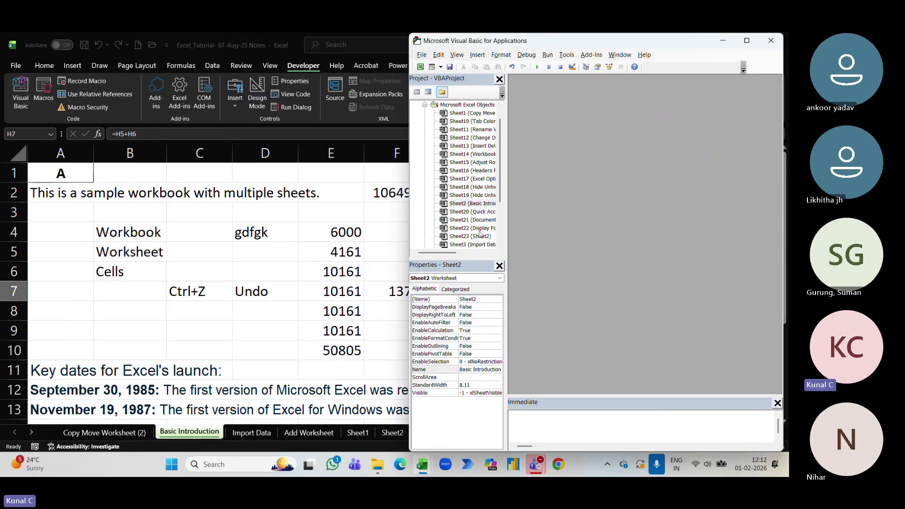
pyautogui.scroll(-1, 481, 171)
pyautogui.doubleClick(466, 236)
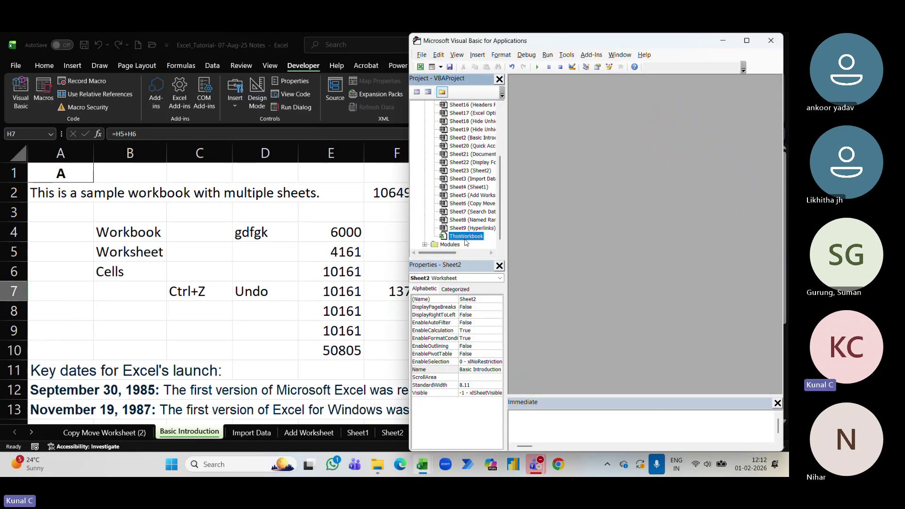
pyautogui.click(425, 244)
pyautogui.doubleClick(459, 244)
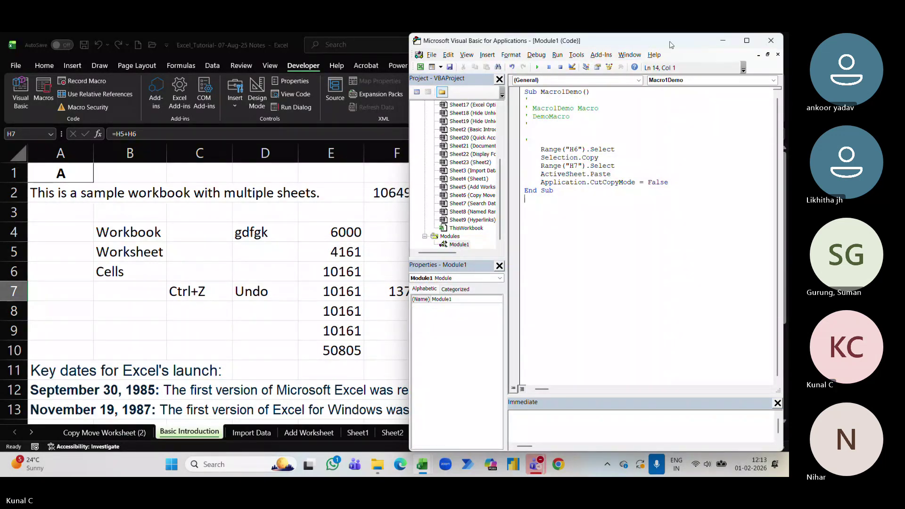
pyautogui.moveTo(671, 44); pyautogui.dragTo(528, 98)
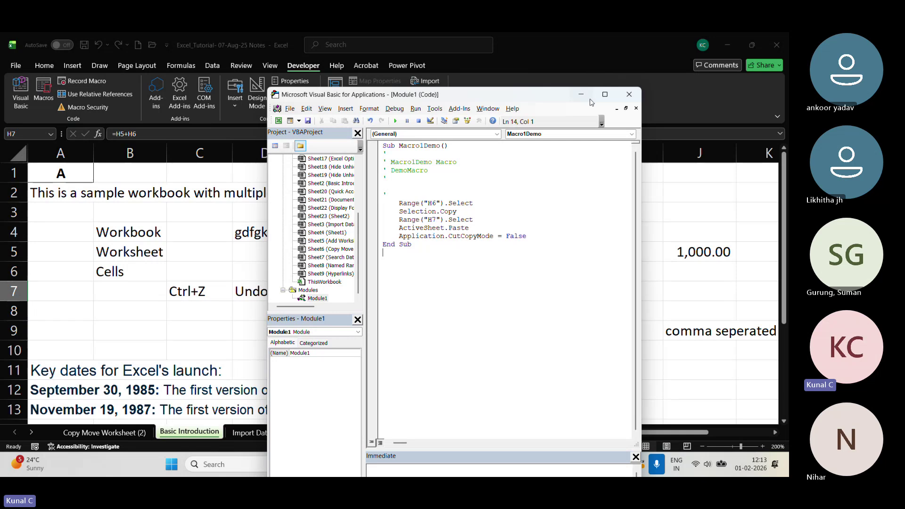
pyautogui.click(629, 94)
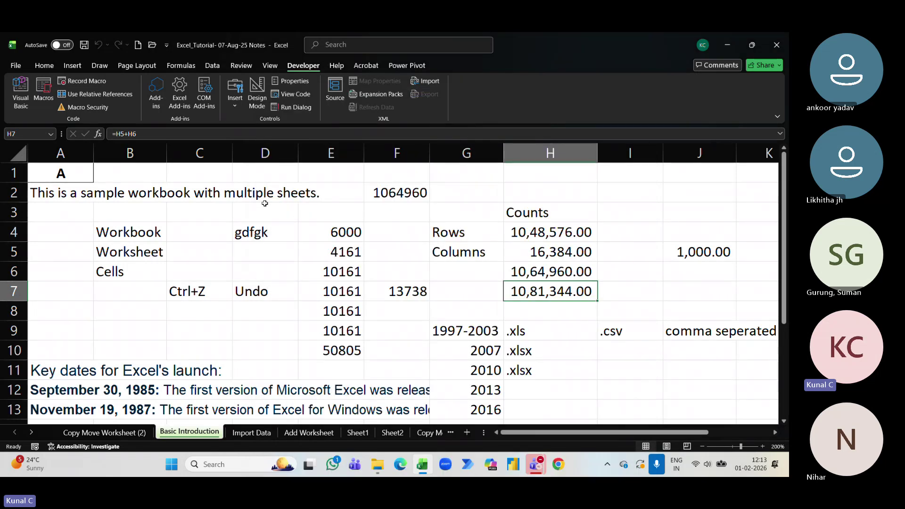
# Step: Switch to Page Layout view and add a centred 'Basic Intro' page header
pyautogui.scroll(-1, 267, 210)
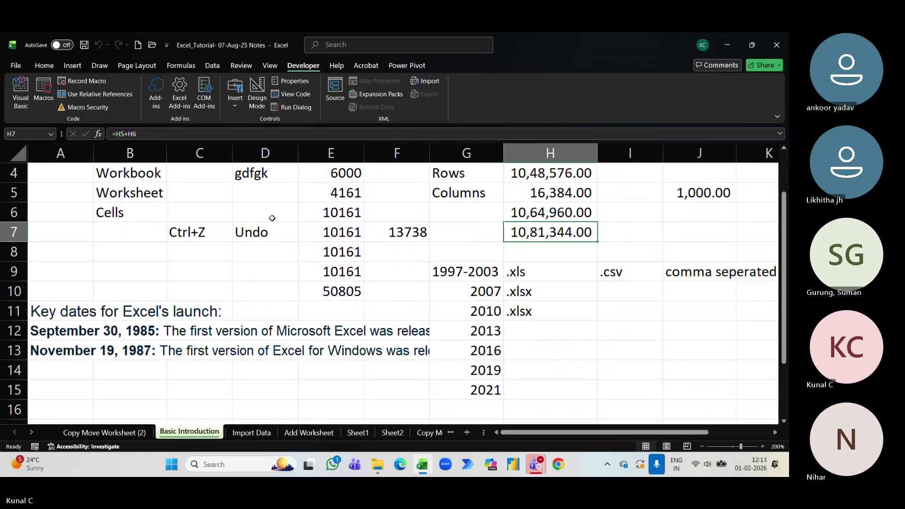
pyautogui.scroll(1, 282, 222)
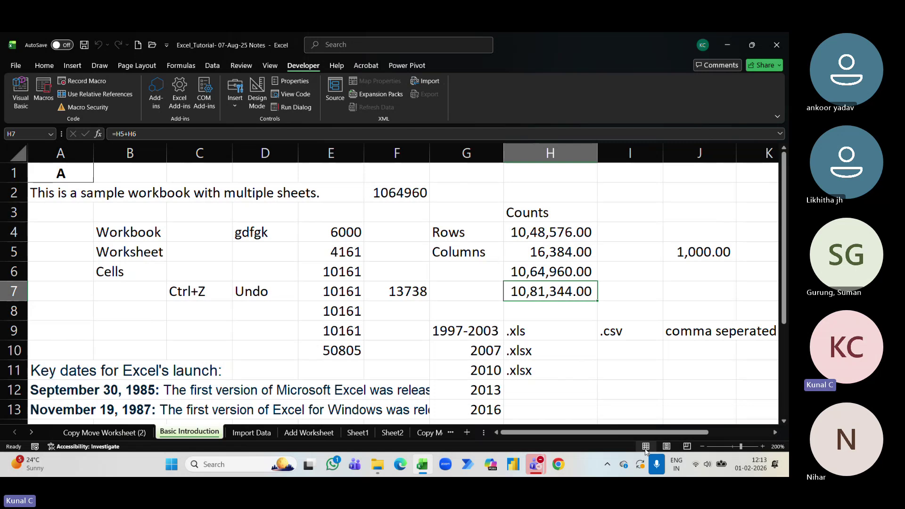
pyautogui.click(666, 446)
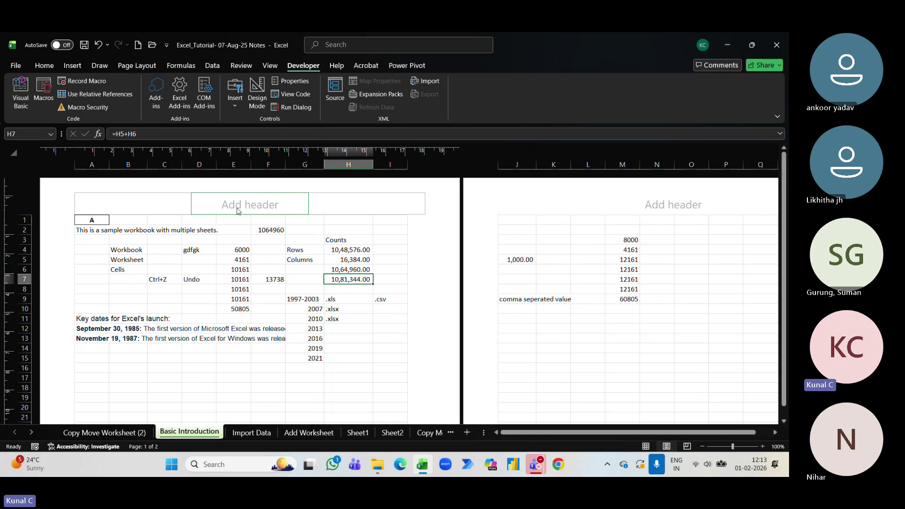
pyautogui.click(44, 65)
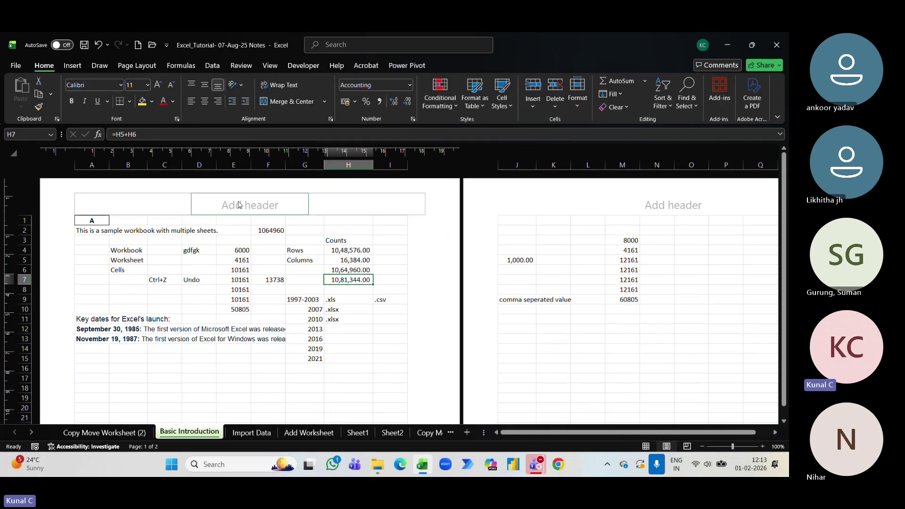
pyautogui.click(242, 207)
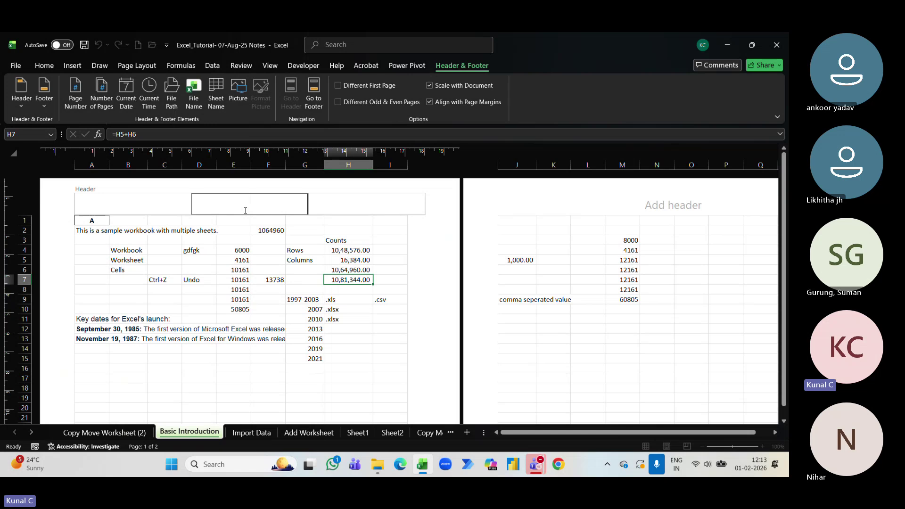
pyautogui.click(261, 293)
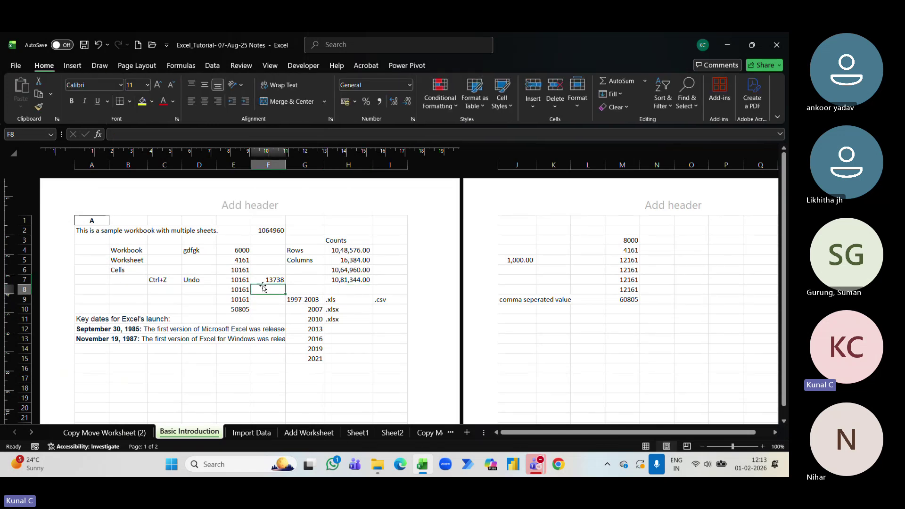
pyautogui.click(264, 212)
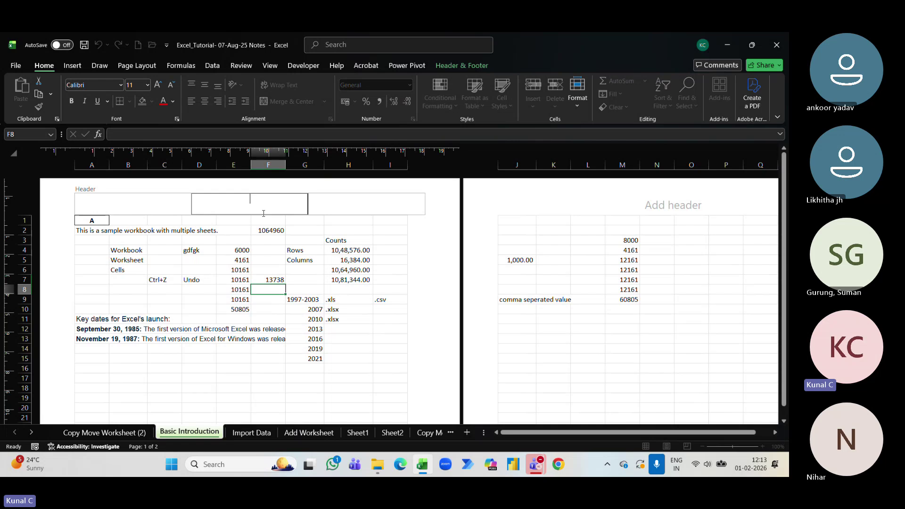
pyautogui.write('Basic Intro')
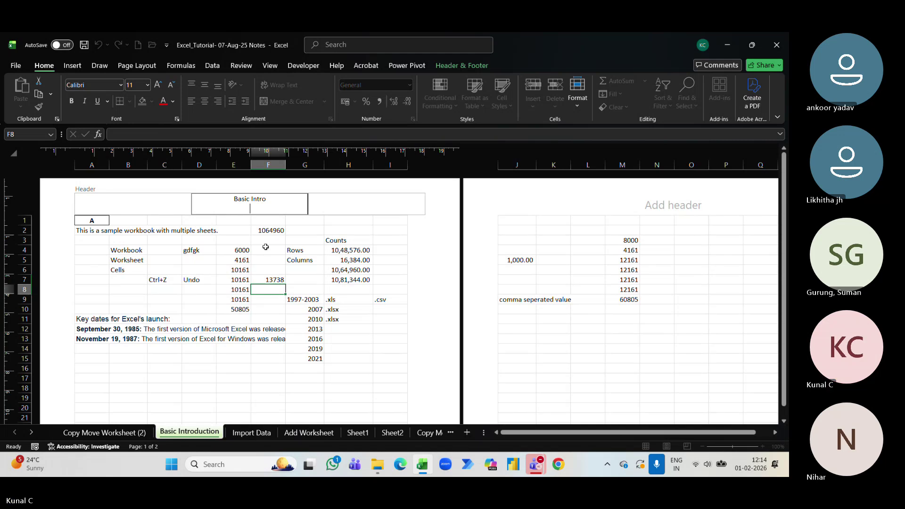
pyautogui.click(398, 282)
# Step: Add a centred 'Page 1' footer and go to the File backstage
pyautogui.scroll(-8, 417, 294)
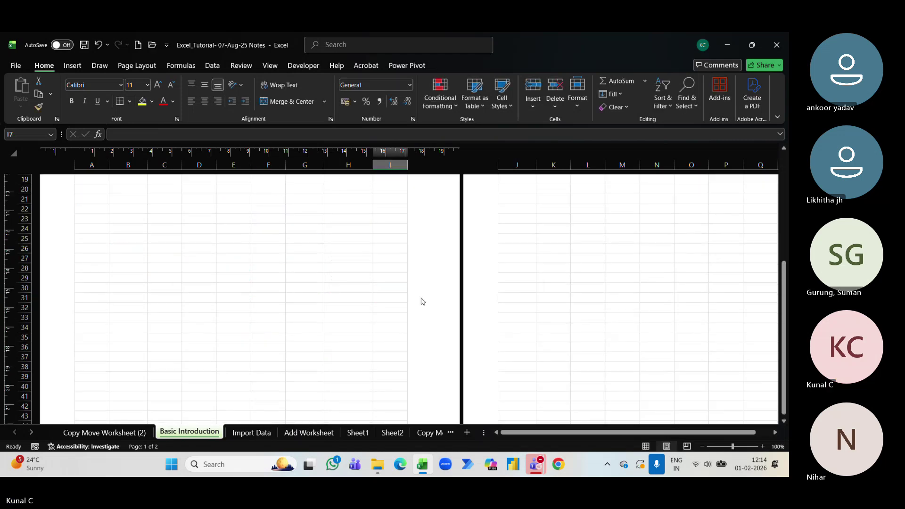
pyautogui.scroll(-3, 241, 381)
pyautogui.click(254, 331)
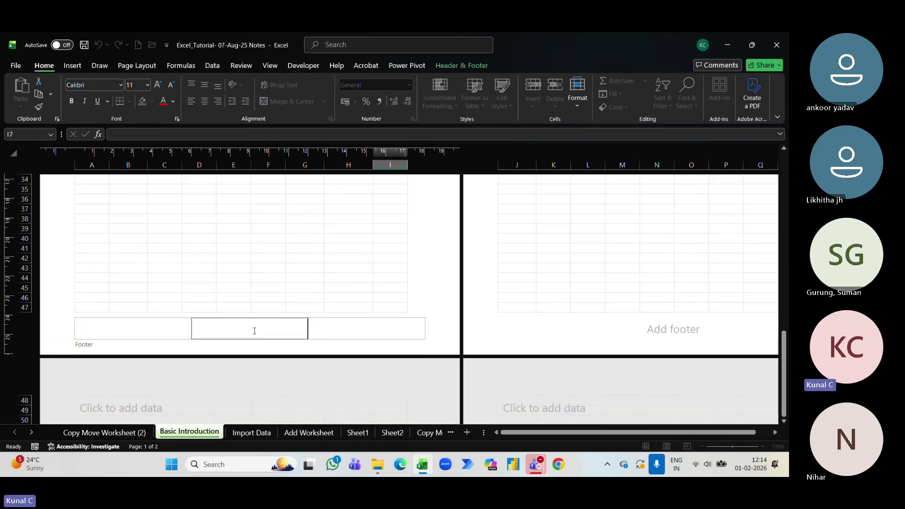
pyautogui.write('Page 1')
pyautogui.click(294, 292)
pyautogui.scroll(7, 426, 258)
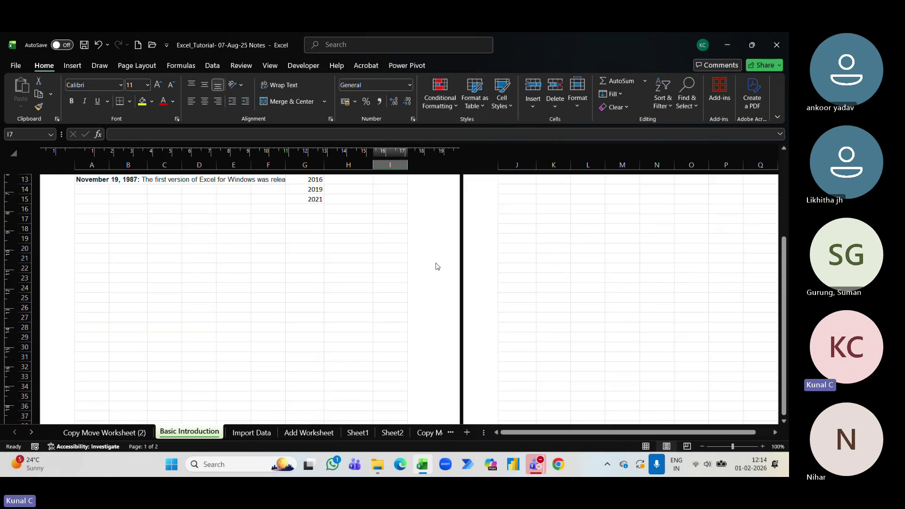
pyautogui.scroll(-5, 436, 266)
pyautogui.scroll(10, 503, 220)
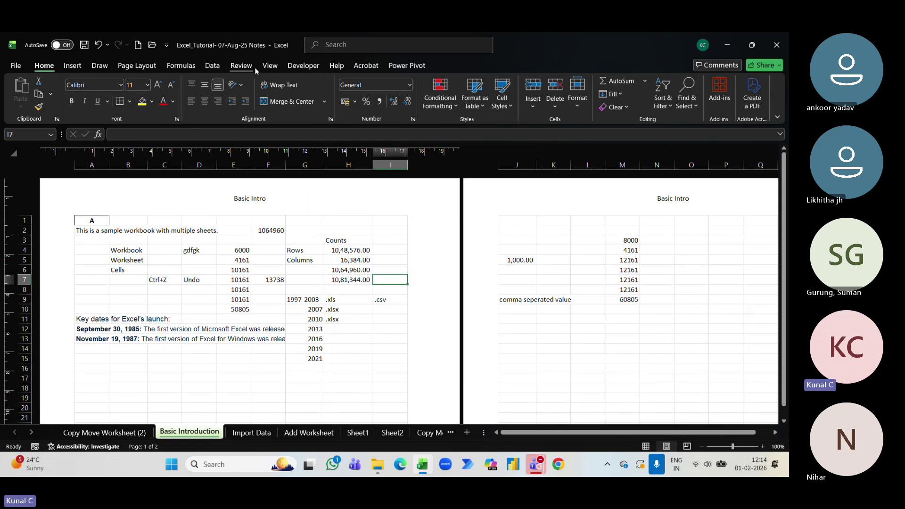
pyautogui.click(16, 65)
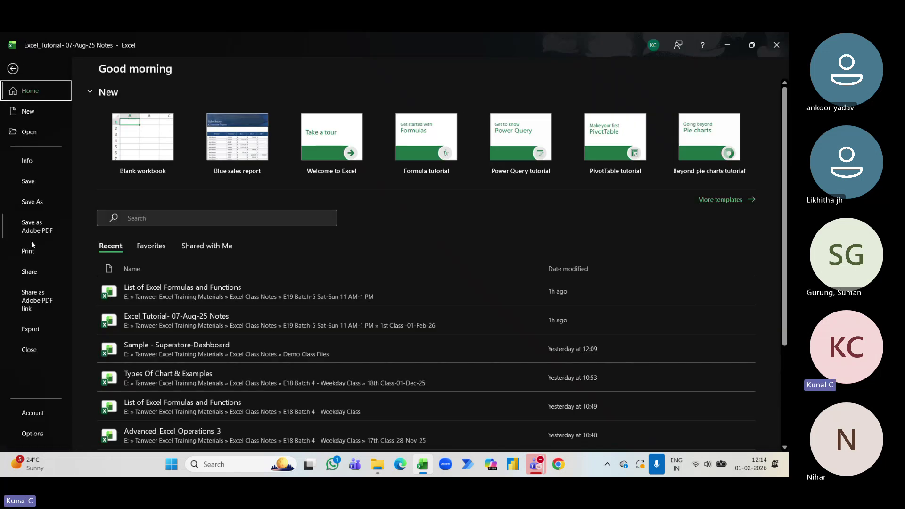
# Step: Preview printed pages 1 and 2, each headed Basic Intro, then return to the sheet
pyautogui.click(33, 253)
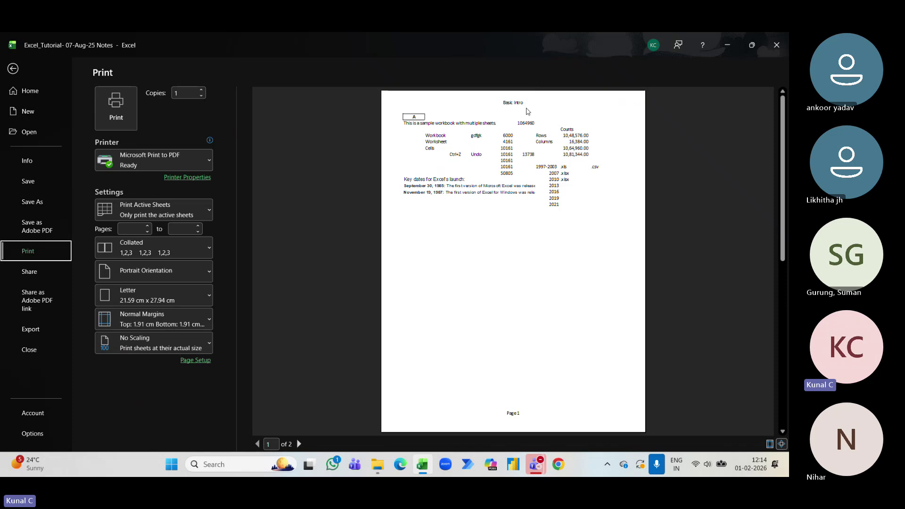
pyautogui.scroll(-1, 548, 293)
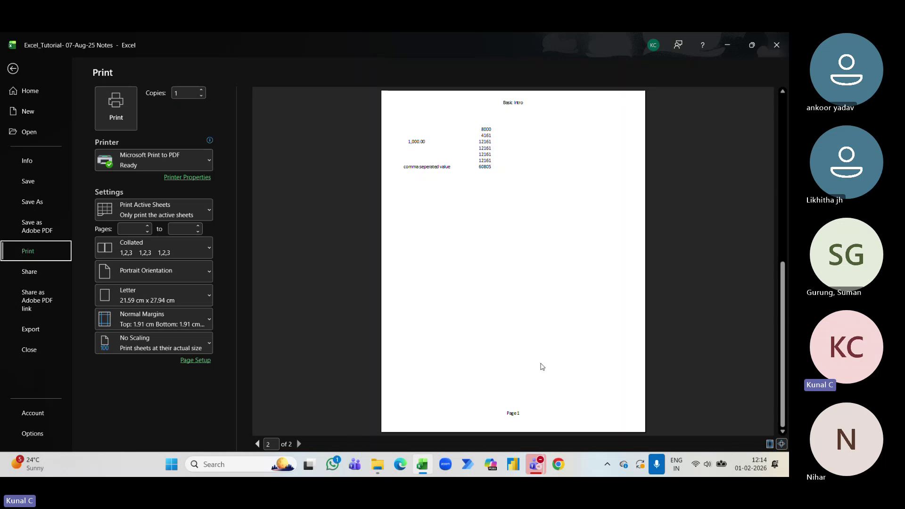
pyautogui.scroll(3, 511, 420)
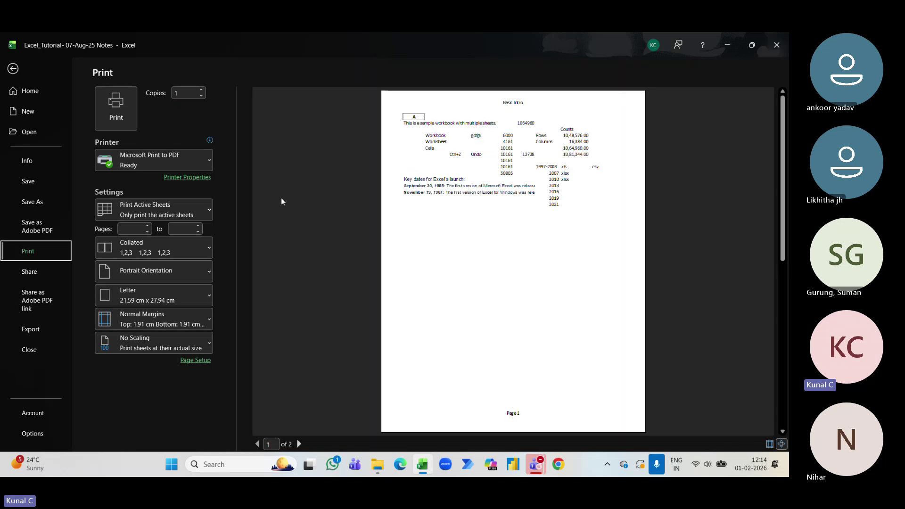
pyautogui.click(13, 69)
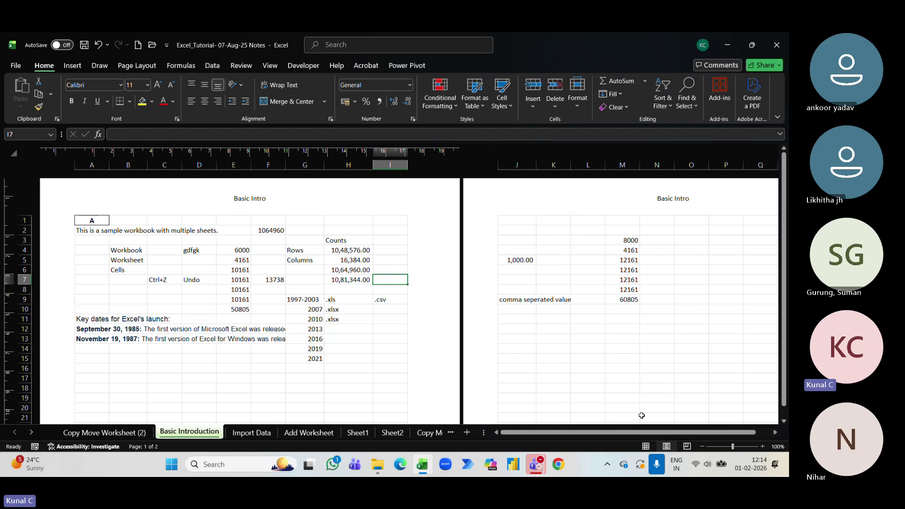
# Step: Switch to Normal view, check the Page 1/Page 2 split in Page Break Preview, then return to Normal
pyautogui.click(646, 446)
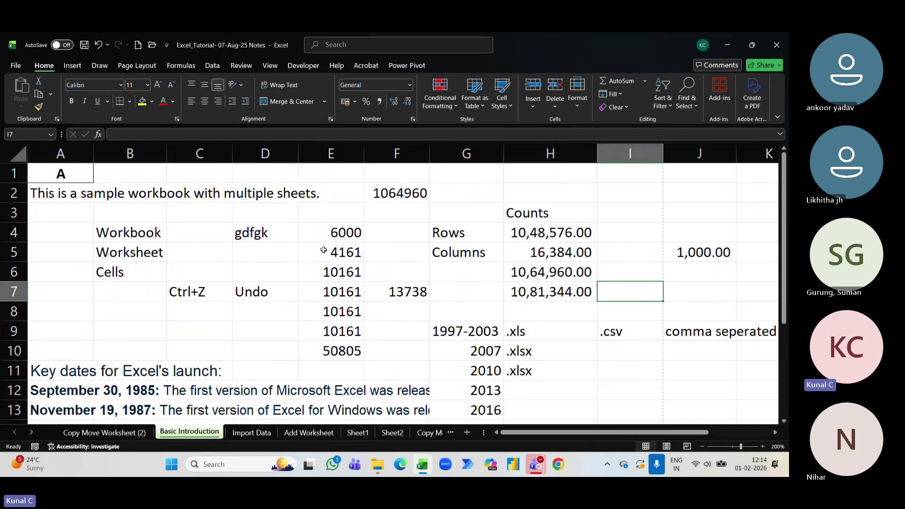
pyautogui.scroll(-7, 449, 305)
pyautogui.scroll(7, 449, 305)
pyautogui.scroll(-9, 624, 345)
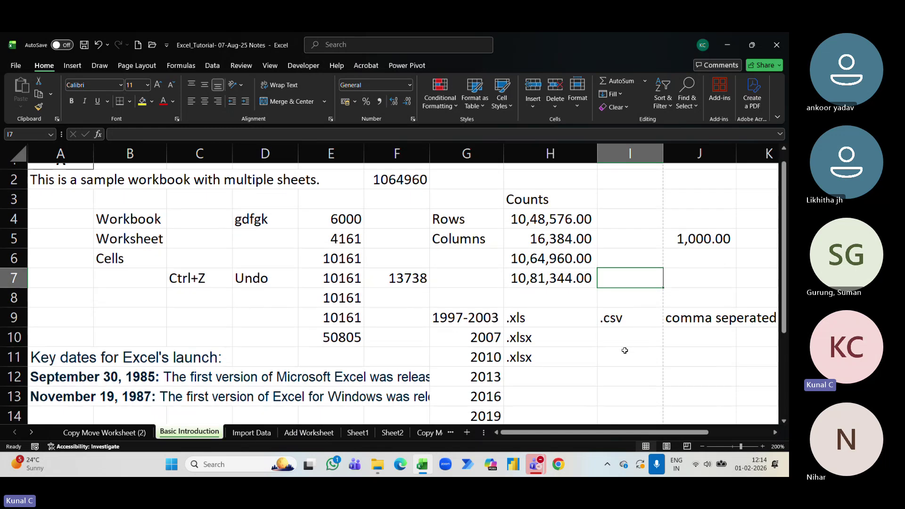
pyautogui.scroll(9, 623, 343)
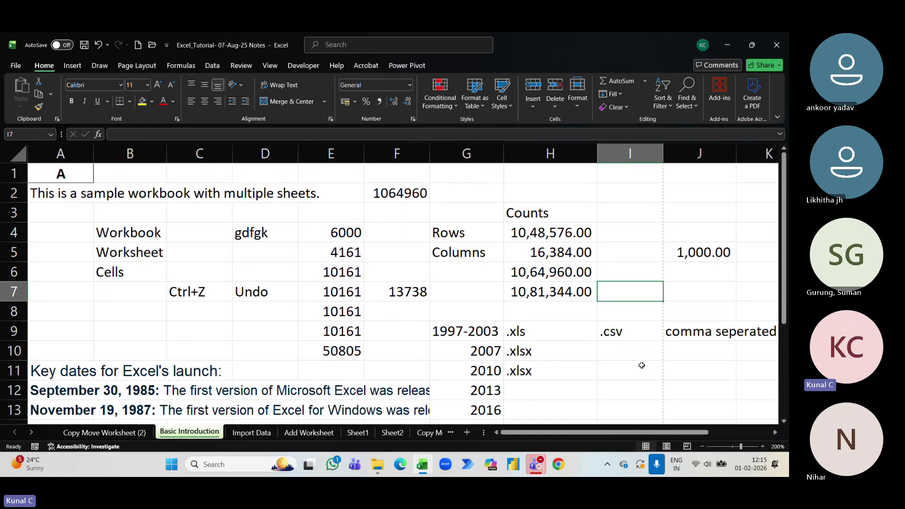
pyautogui.click(687, 447)
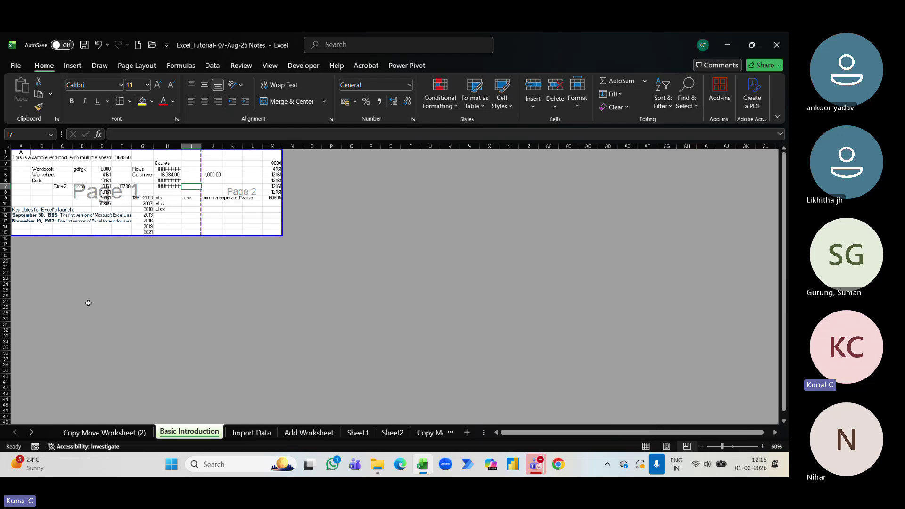
pyautogui.click(646, 446)
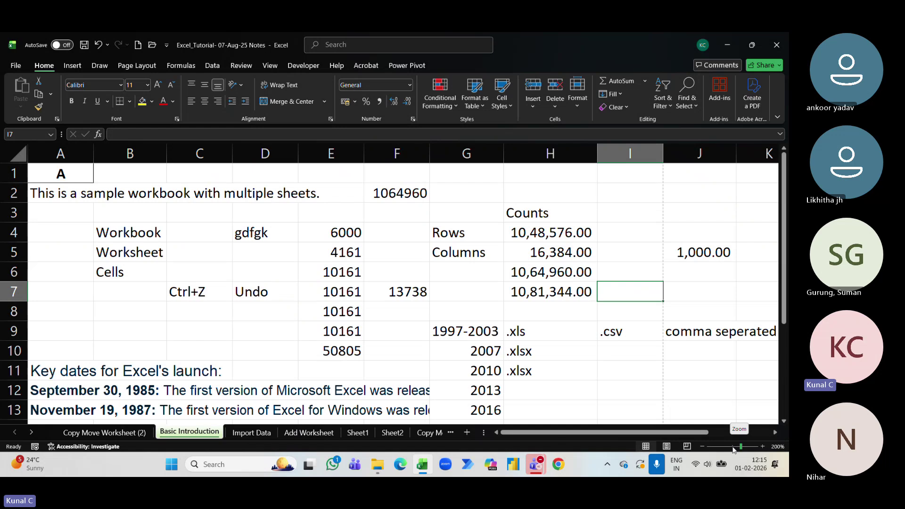
# Step: Zoom the sheet out to 110%, then back in to 200%
pyautogui.click(702, 446)
pyautogui.click(702, 446)
pyautogui.click(702, 446)
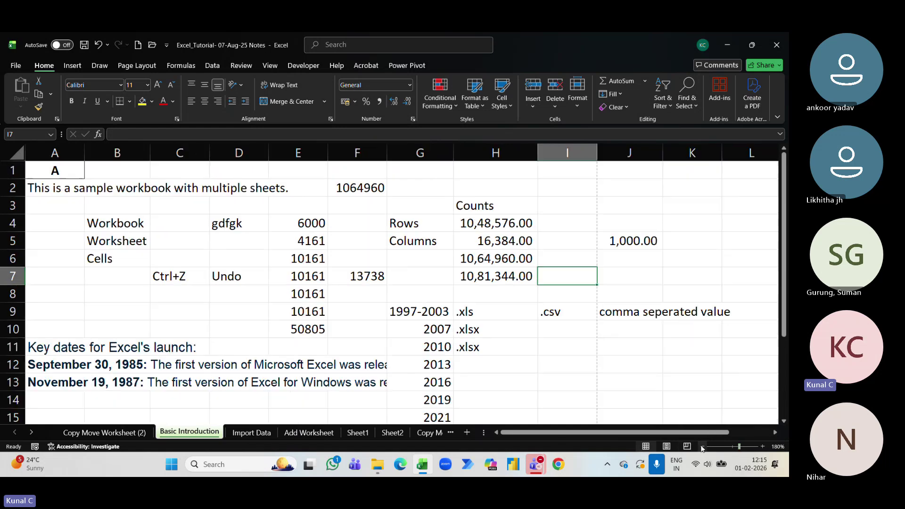
pyautogui.click(702, 446)
pyautogui.click(702, 447)
pyautogui.click(702, 446)
pyautogui.click(702, 446)
pyautogui.click(702, 447)
pyautogui.click(702, 446)
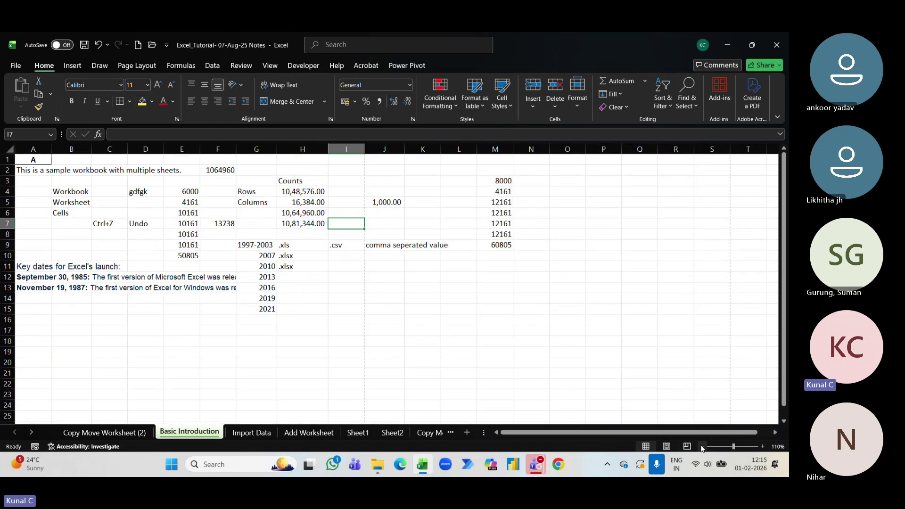
pyautogui.click(703, 447)
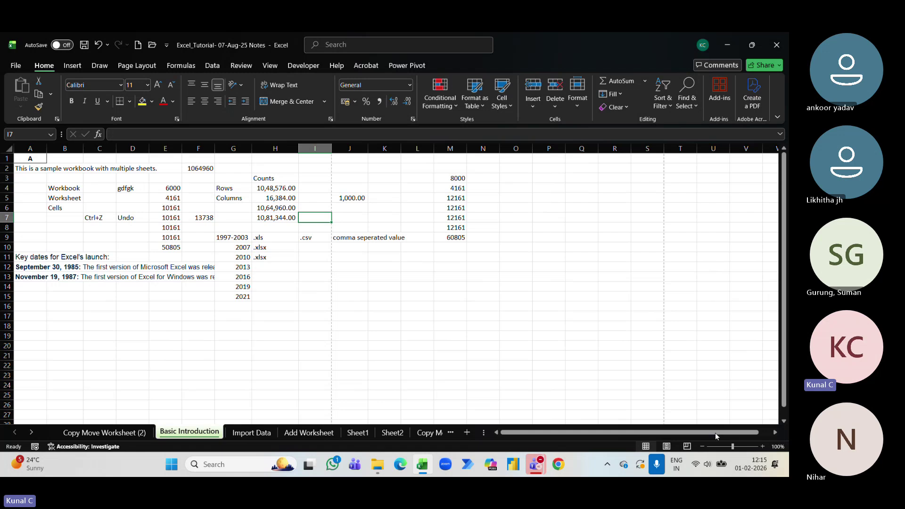
pyautogui.doubleClick(762, 447)
pyautogui.doubleClick(763, 446)
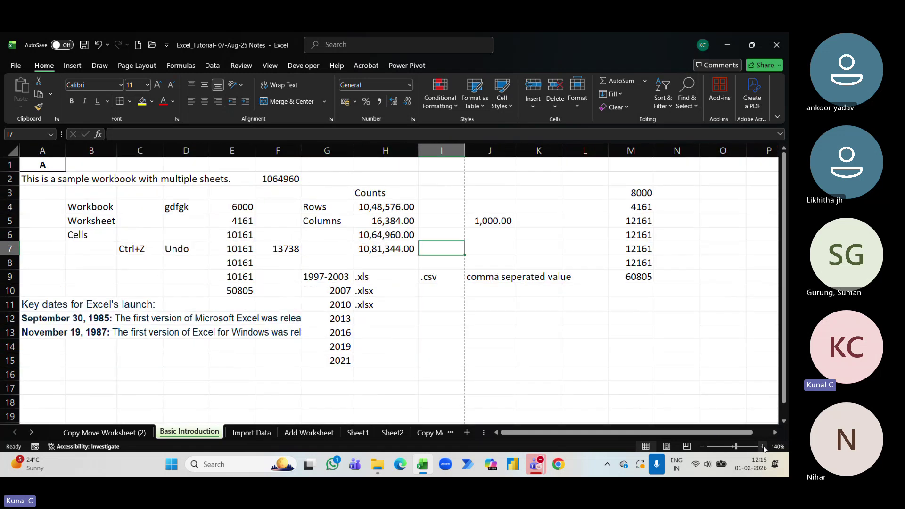
pyautogui.doubleClick(763, 446)
pyautogui.click(763, 447)
pyautogui.doubleClick(762, 446)
pyautogui.click(763, 446)
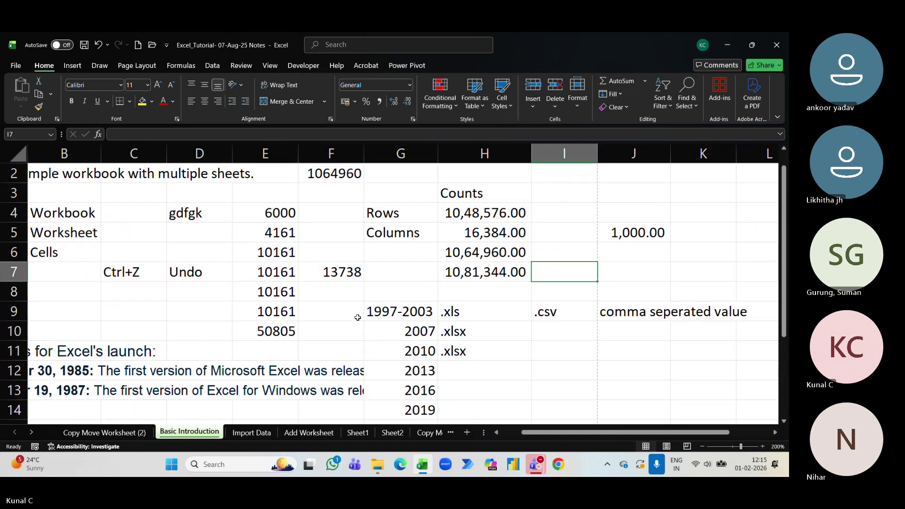
# Step: Scroll to rows 4–16 to read the file-format notes and Excel version years
pyautogui.scroll(1, 345, 333)
pyautogui.scroll(-1, 344, 333)
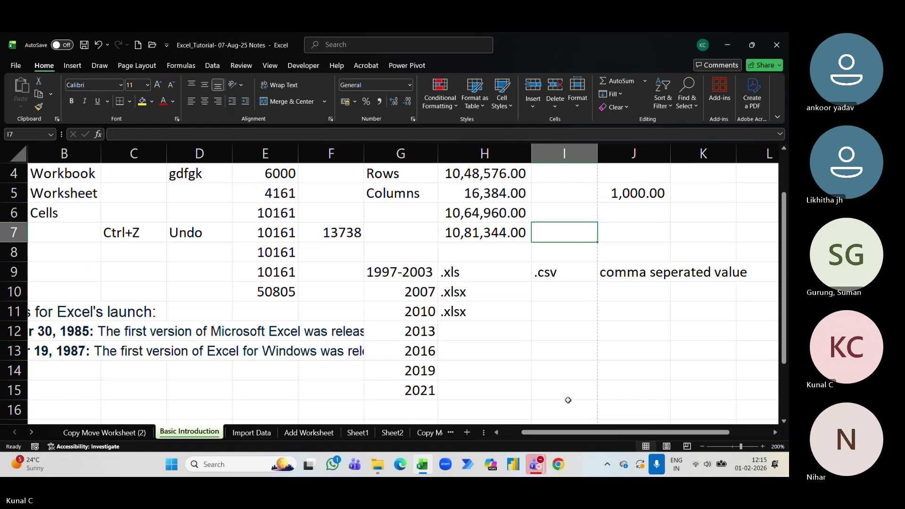
pyautogui.moveTo(565, 432); pyautogui.dragTo(545, 433)
pyautogui.scroll(1, 460, 299)
pyautogui.scroll(-2, 460, 300)
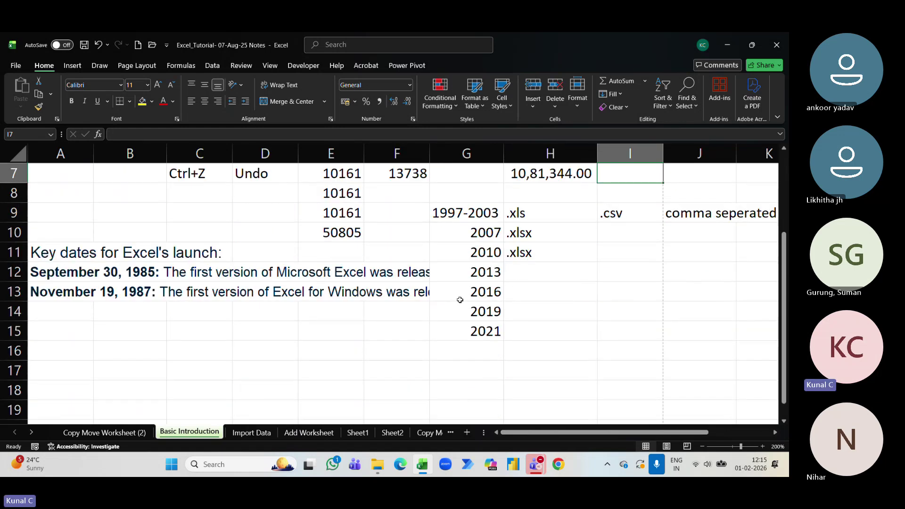
pyautogui.scroll(2, 460, 299)
pyautogui.scroll(-3, 460, 299)
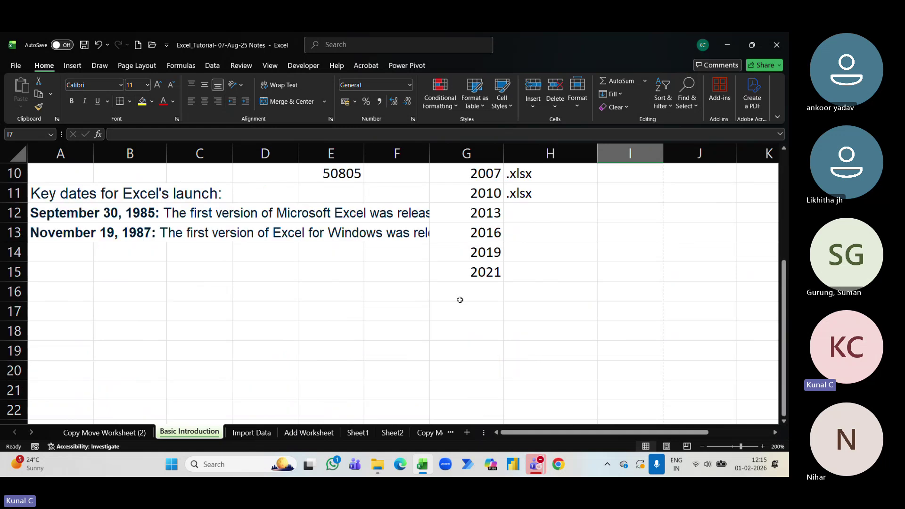
pyautogui.scroll(2, 460, 300)
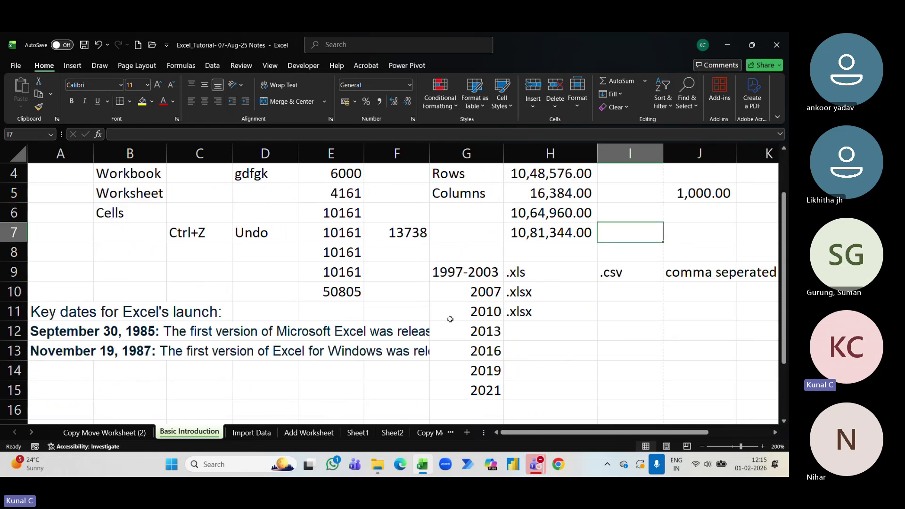
pyautogui.moveTo(536, 465)
pyautogui.click(50, 338)
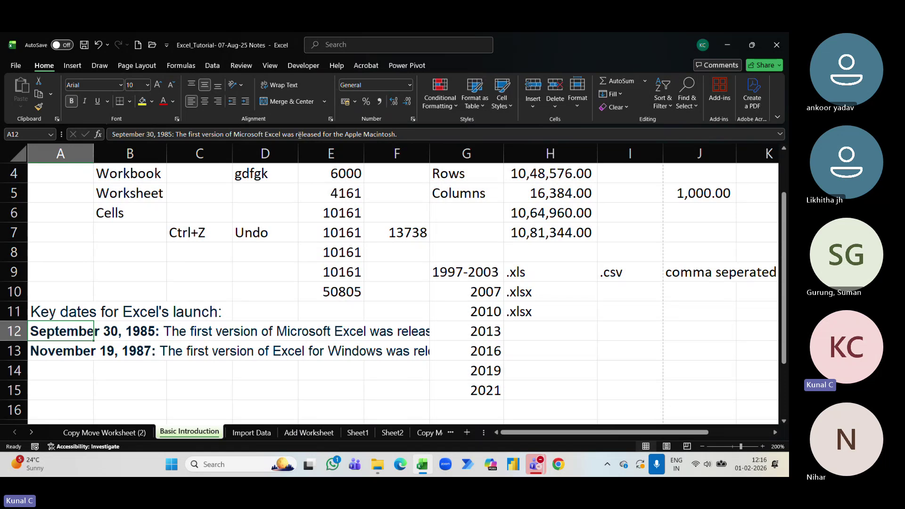
pyautogui.click(77, 350)
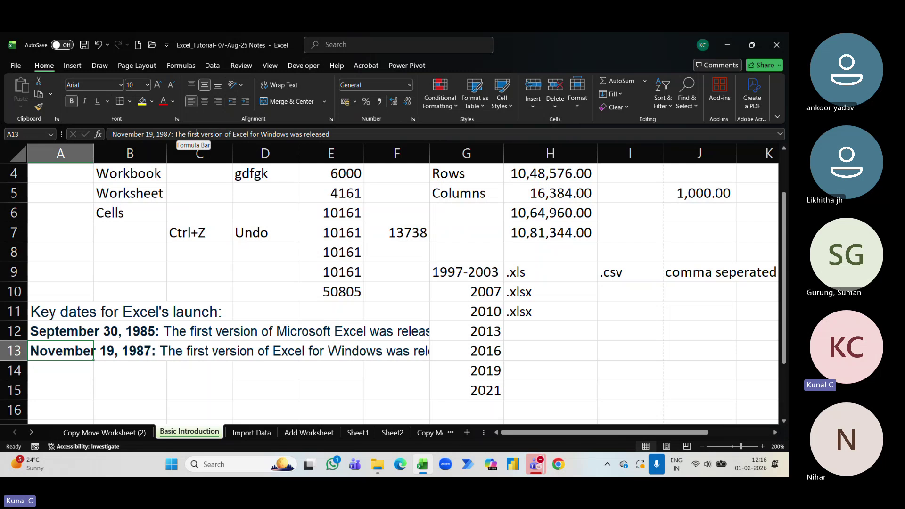
pyautogui.click(490, 276)
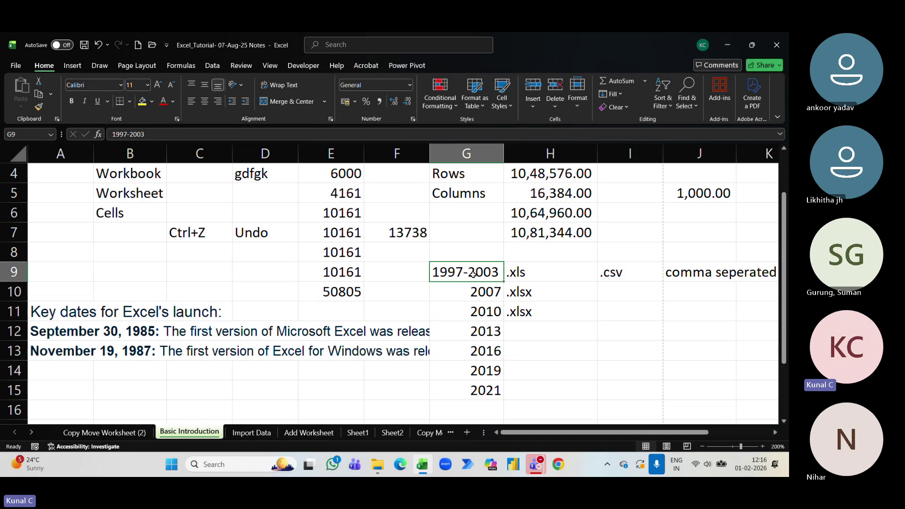
pyautogui.click(514, 272)
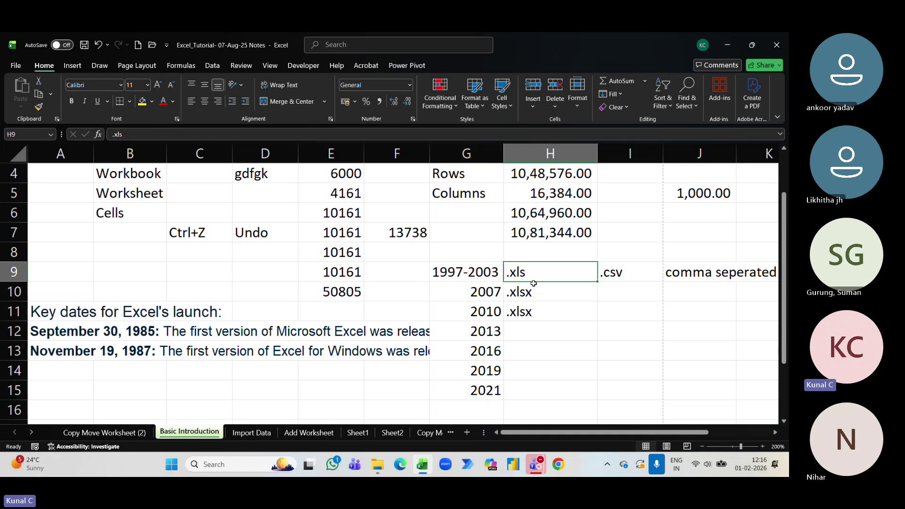
pyautogui.moveTo(533, 283)
pyautogui.mouseDown()
pyautogui.moveTo(495, 293)
pyautogui.moveTo(540, 294)
pyautogui.mouseUp()
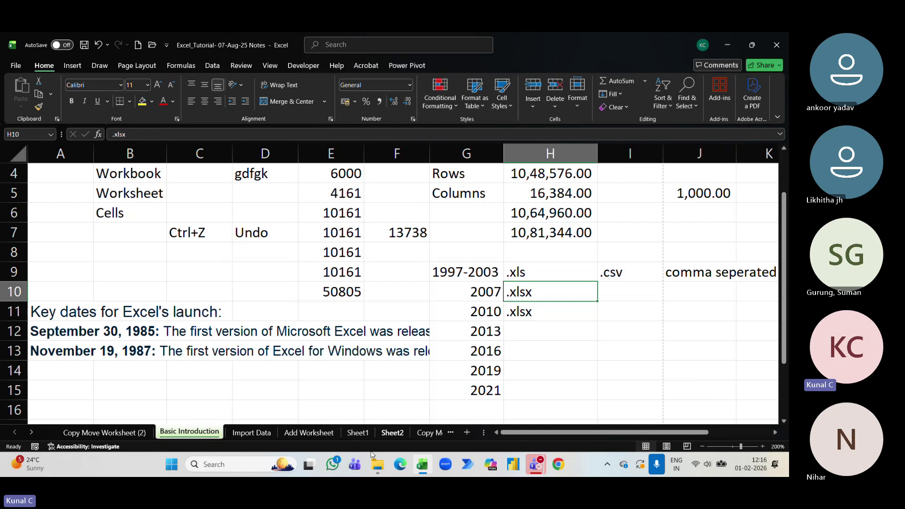
# Step: Widen the Type column in the 1st Class -01-Feb-26 folder, then select the 1997-2003 entry in Excel
pyautogui.click(379, 466)
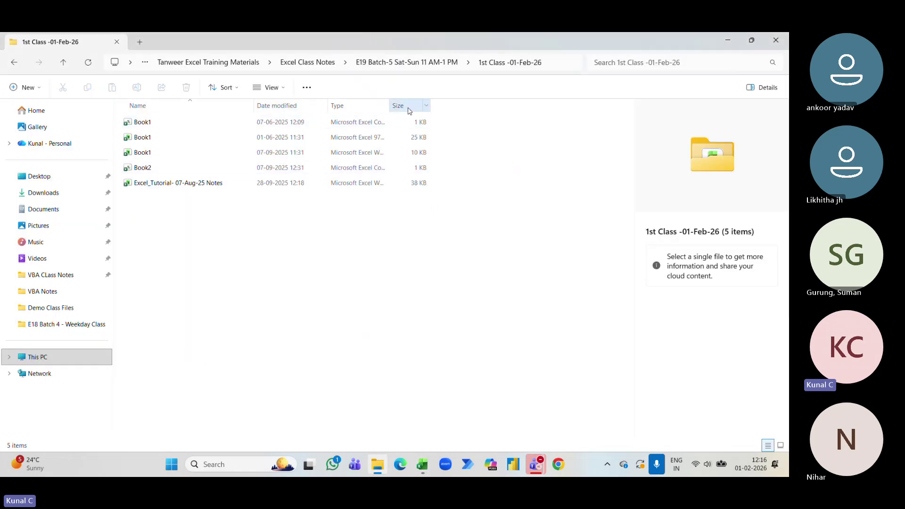
pyautogui.moveTo(389, 105); pyautogui.dragTo(490, 105)
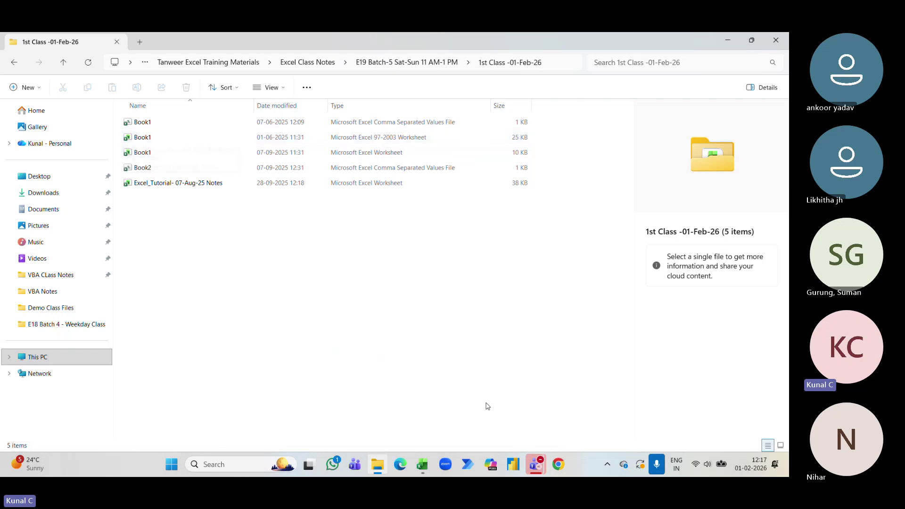
pyautogui.click(423, 473)
pyautogui.click(486, 273)
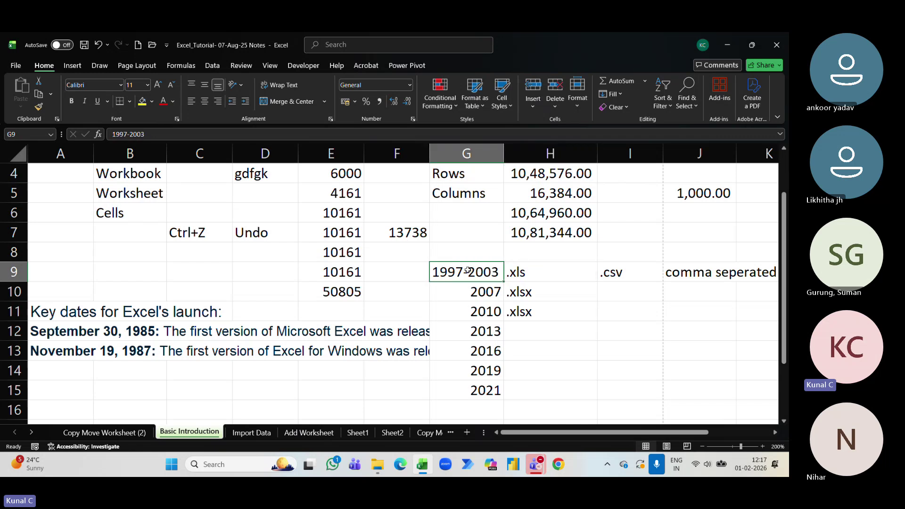
pyautogui.click(484, 289)
pyautogui.click(484, 355)
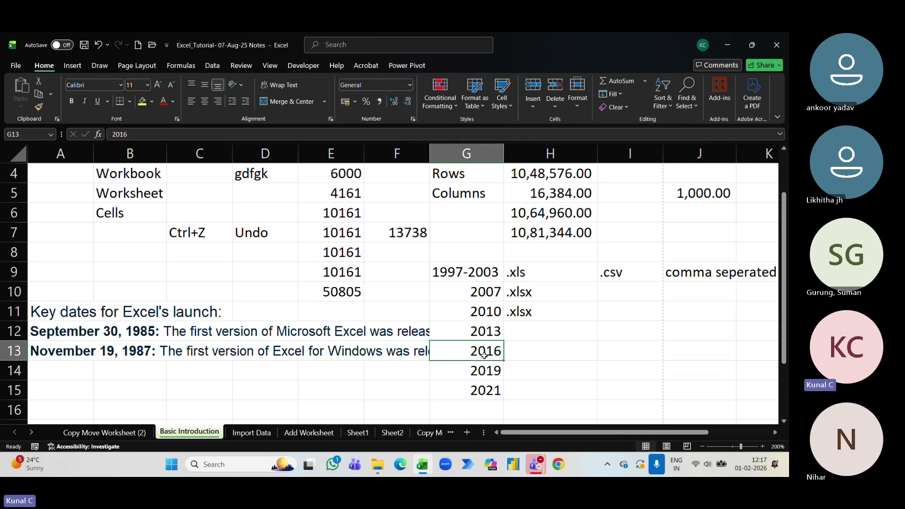
pyautogui.click(471, 269)
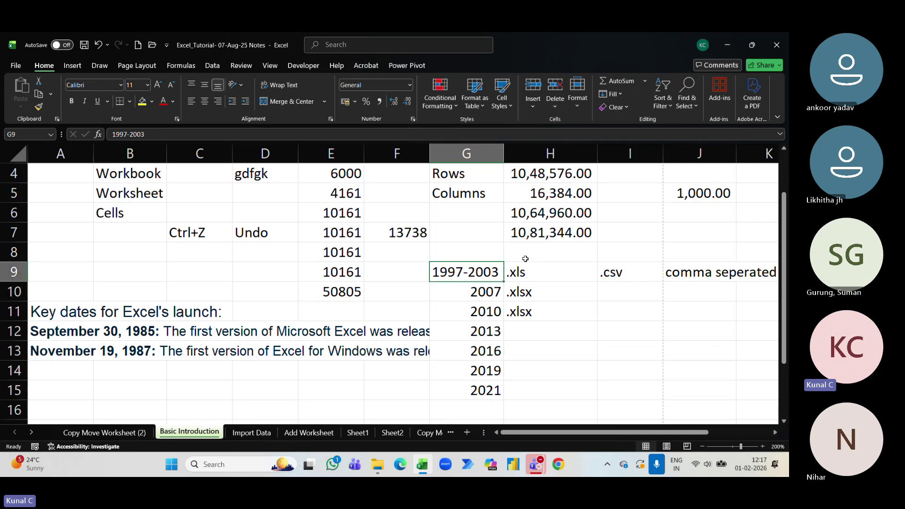
pyautogui.click(538, 271)
pyautogui.click(481, 275)
pyautogui.click(16, 65)
pyautogui.click(27, 160)
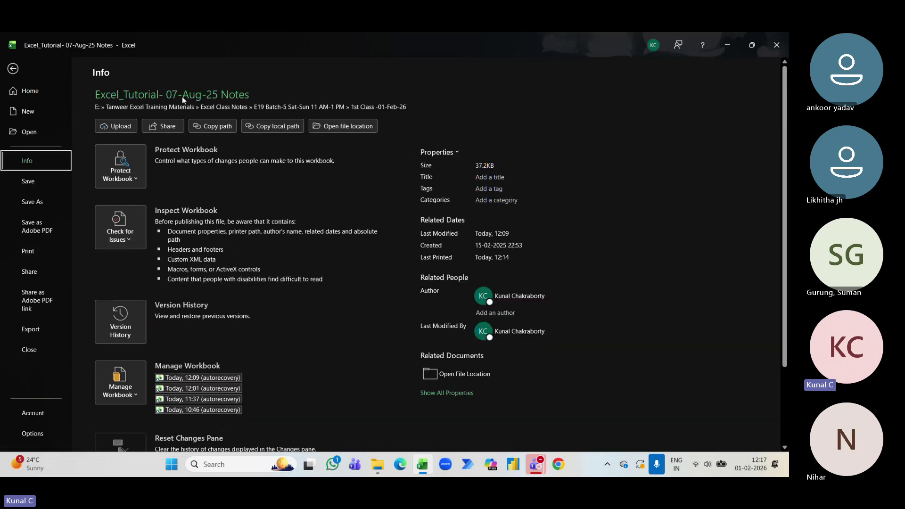
pyautogui.click(16, 413)
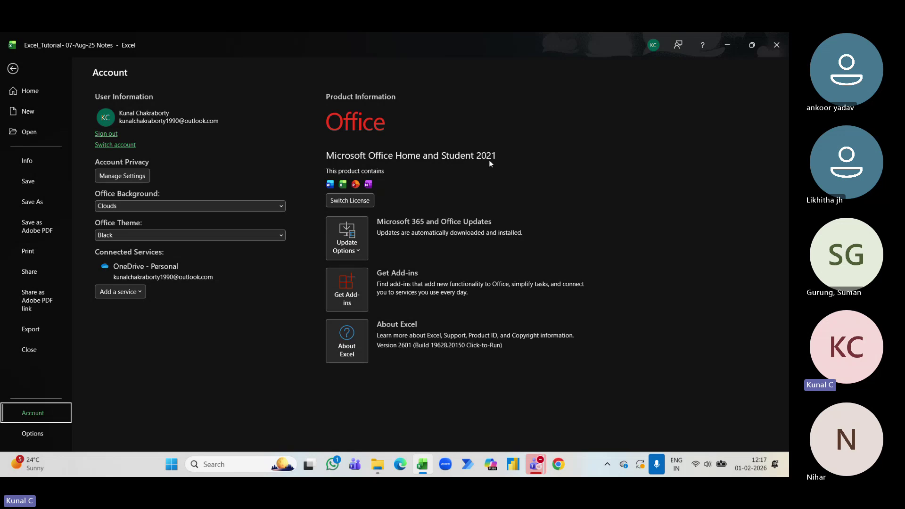
pyautogui.click(13, 68)
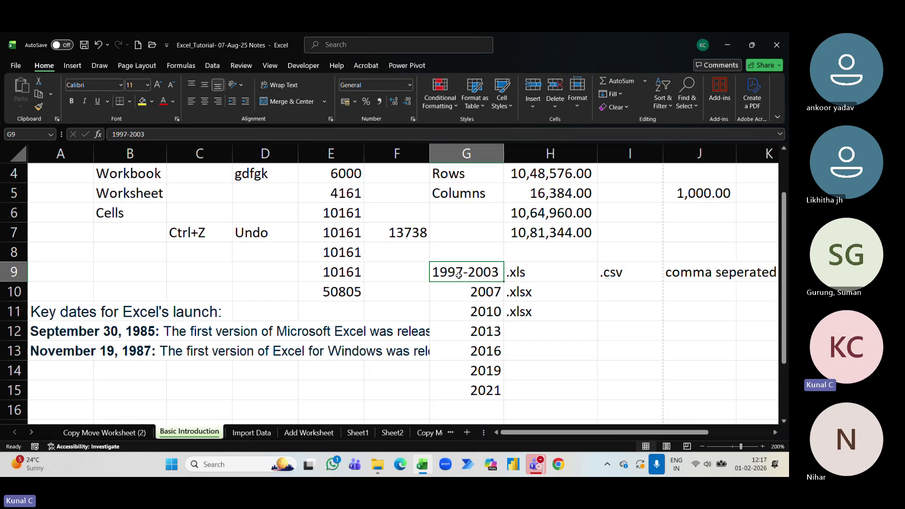
# Step: Switch to the 1st Class -01-Feb-26 folder window listing the five class files
pyautogui.click(377, 465)
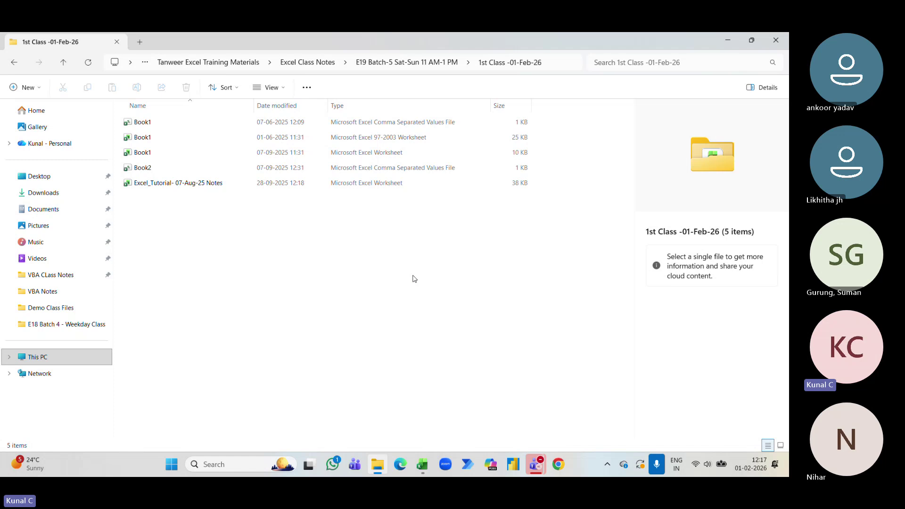
# Step: Bring the Excel_Tutorial- 07-Aug-25 Notes workbook back to the front
pyautogui.click(422, 465)
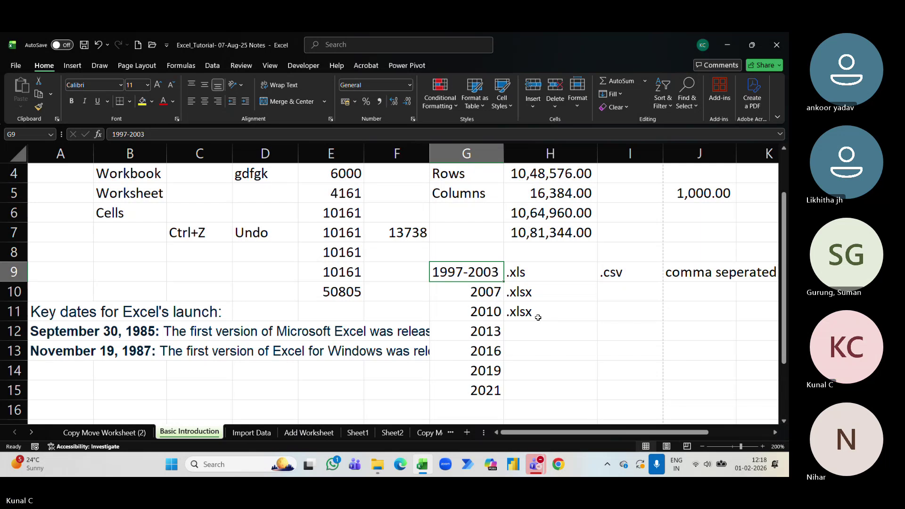
# Step: Look over the year entries and their format cells for 2010–2021 in columns G and H
pyautogui.click(490, 356)
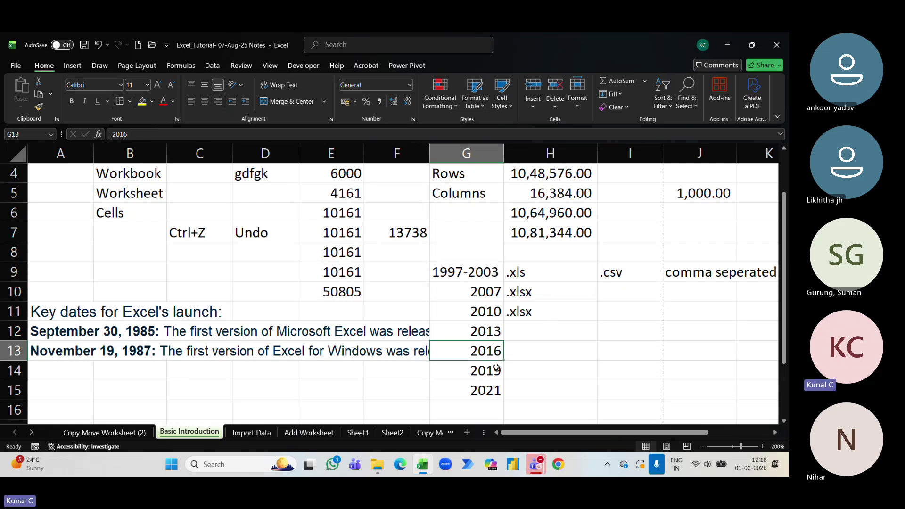
pyautogui.press('Down')
pyautogui.press('Down')
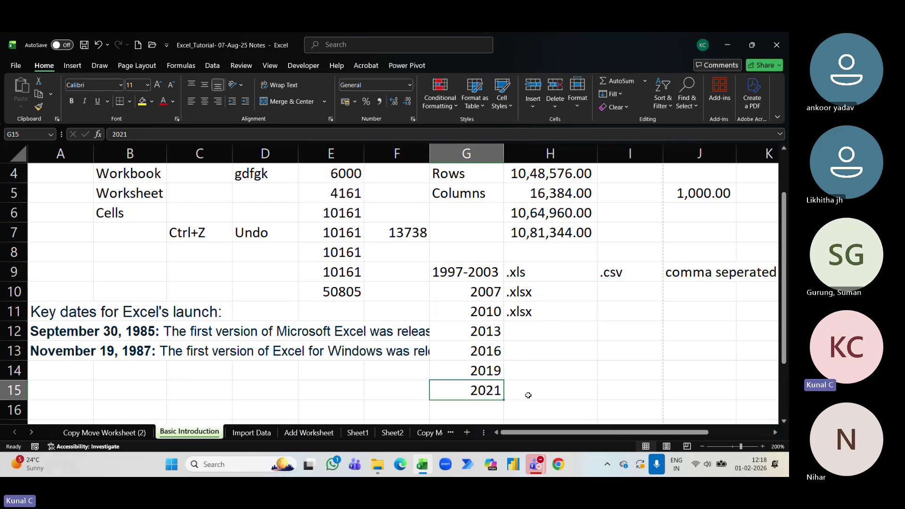
pyautogui.click(531, 315)
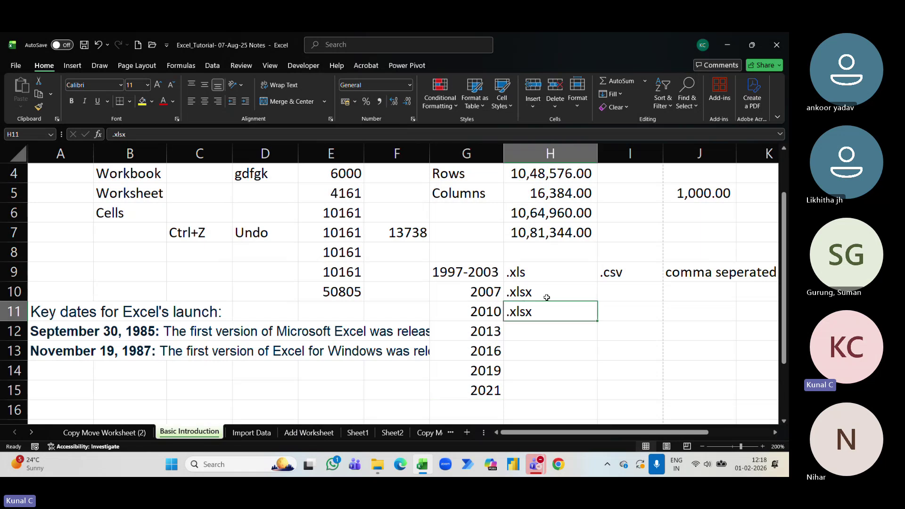
pyautogui.moveTo(537, 304); pyautogui.dragTo(547, 390)
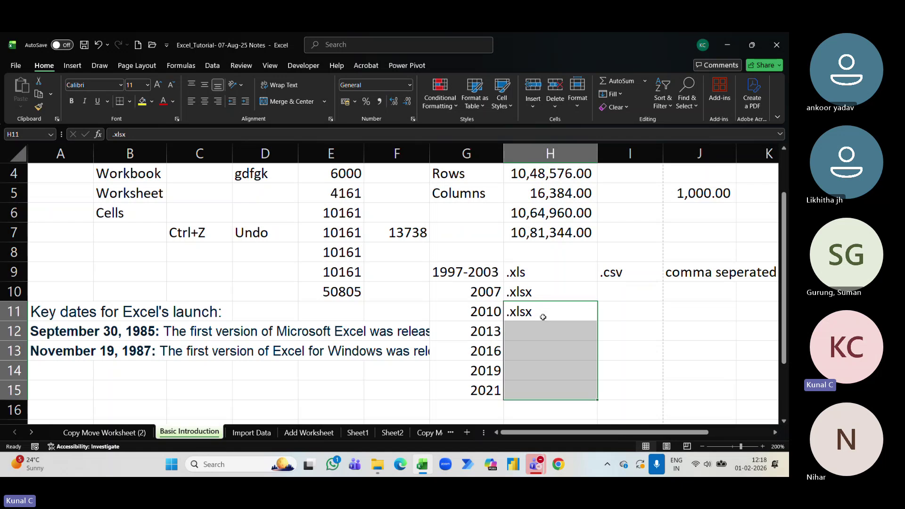
pyautogui.click(547, 334)
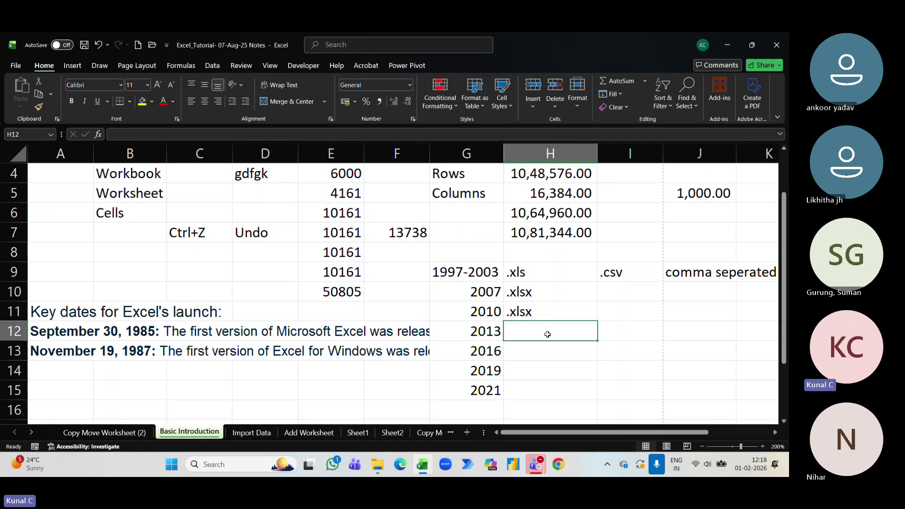
# Step: Start a .xlsm note in I11 beside the 2010 .xlsx entry, discard it, and select H9
pyautogui.press('Down')
pyautogui.press('Down')
pyautogui.press('Down')
pyautogui.press('Up')
pyautogui.press('Up')
pyautogui.press('Up')
pyautogui.press('Up')
pyautogui.press('Right')
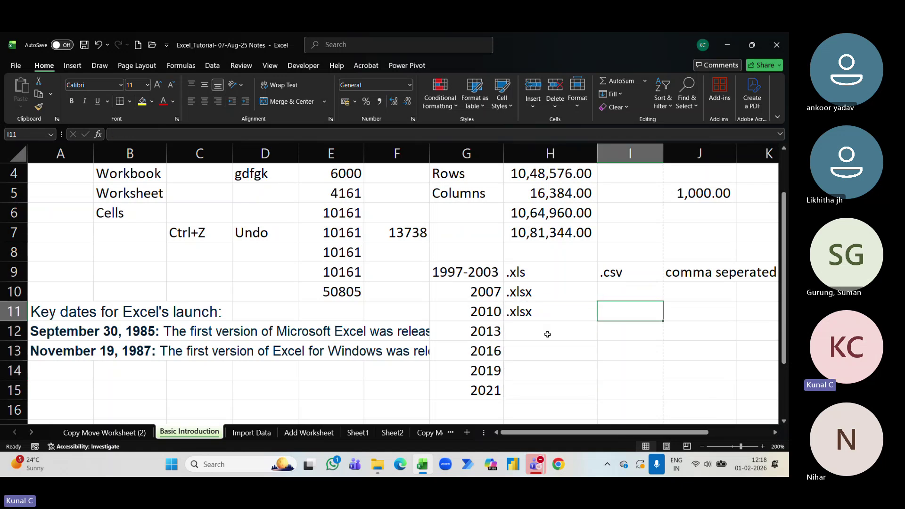
pyautogui.write('.xlsm')
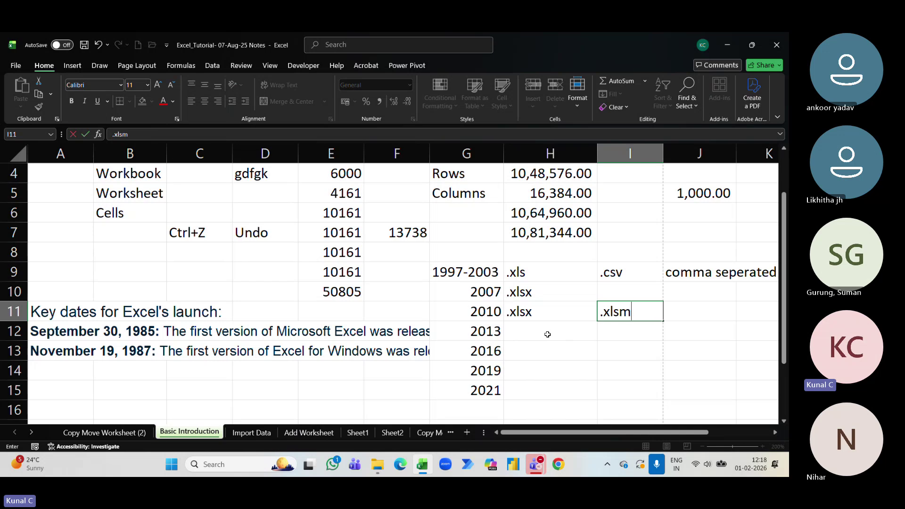
pyautogui.press('Escape')
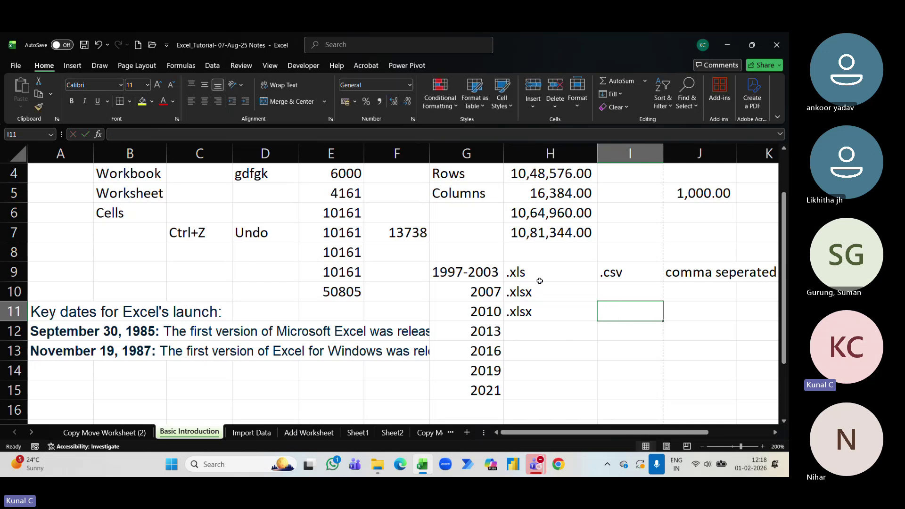
pyautogui.click(540, 280)
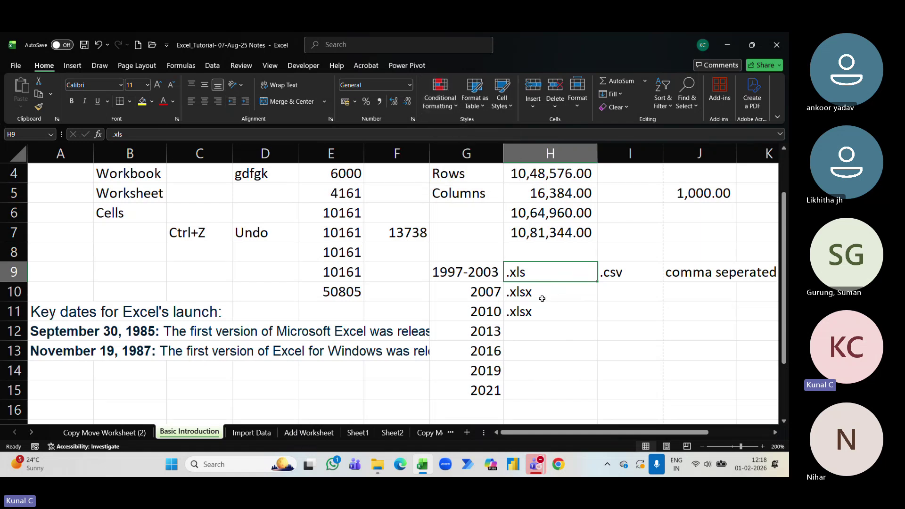
# Step: Check cells H15, G15, G9 and the last year in column G, then show the class folder
pyautogui.click(545, 382)
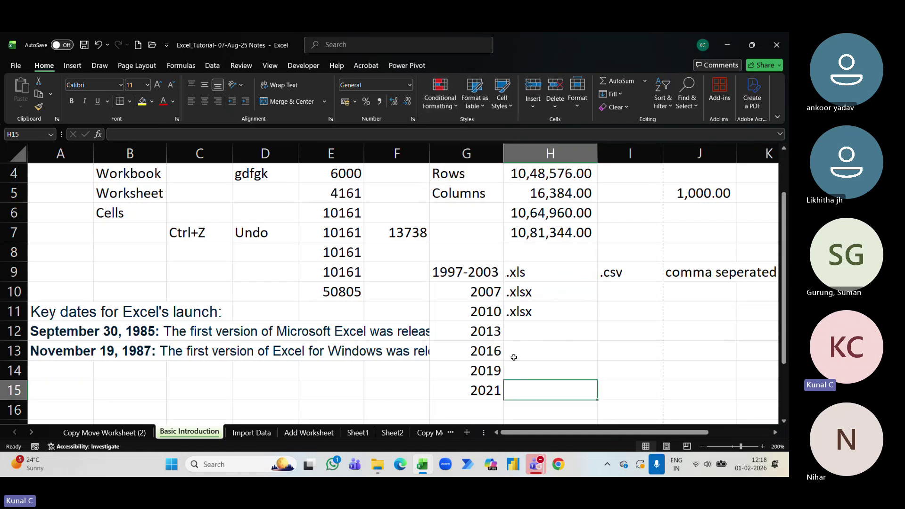
pyautogui.click(492, 387)
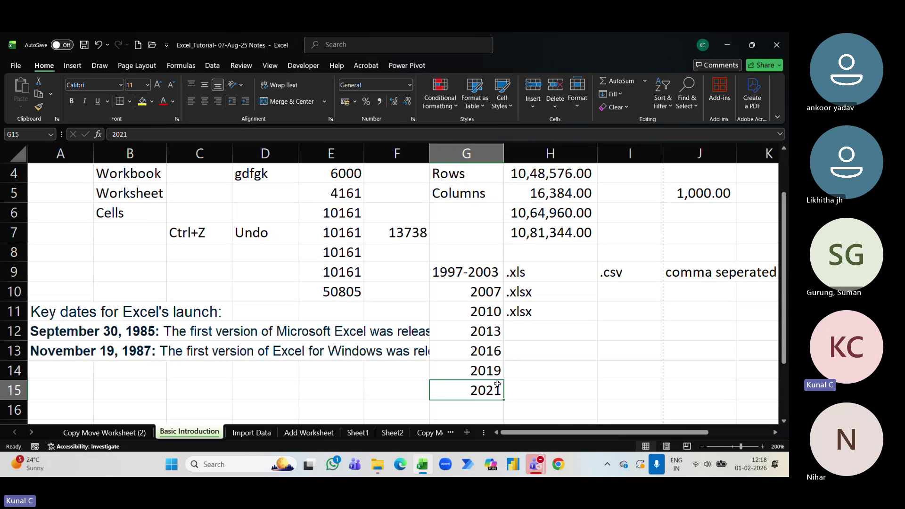
pyautogui.click(488, 273)
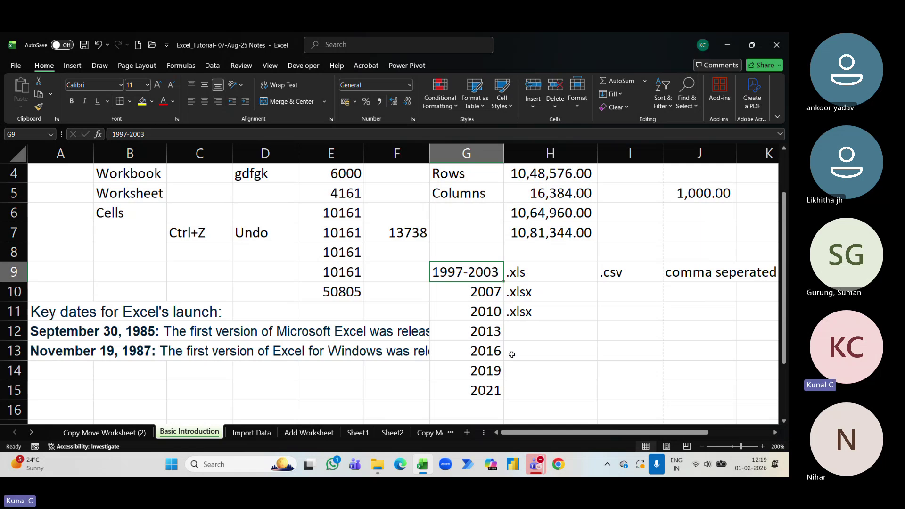
pyautogui.hotkey('ctrl', 'Down')
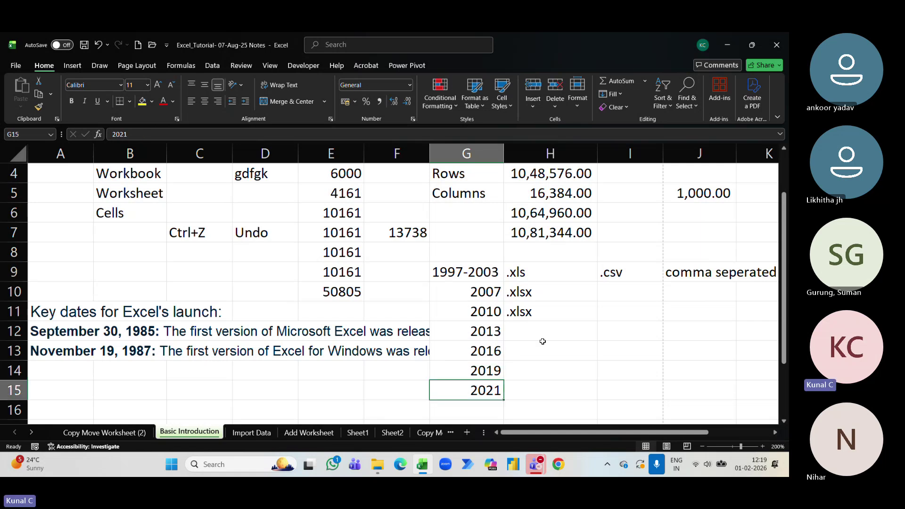
pyautogui.hscroll(4, 543, 341)
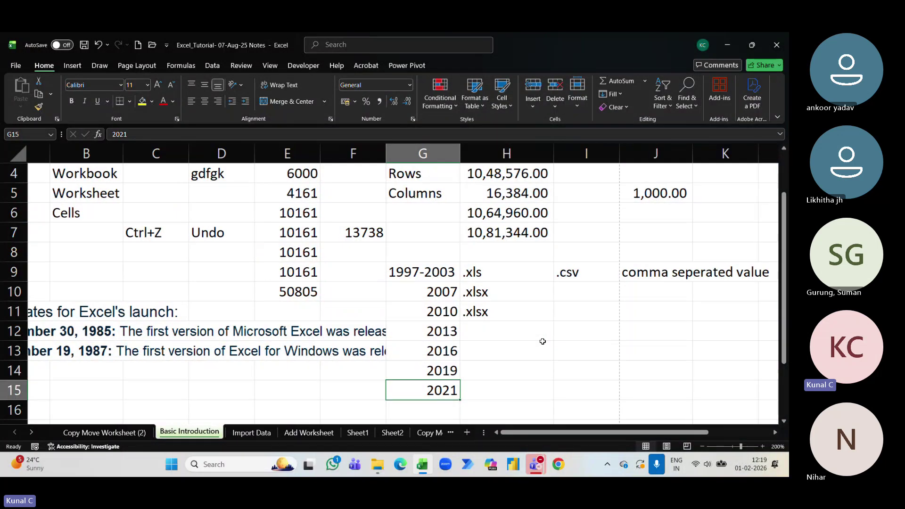
pyautogui.click(380, 463)
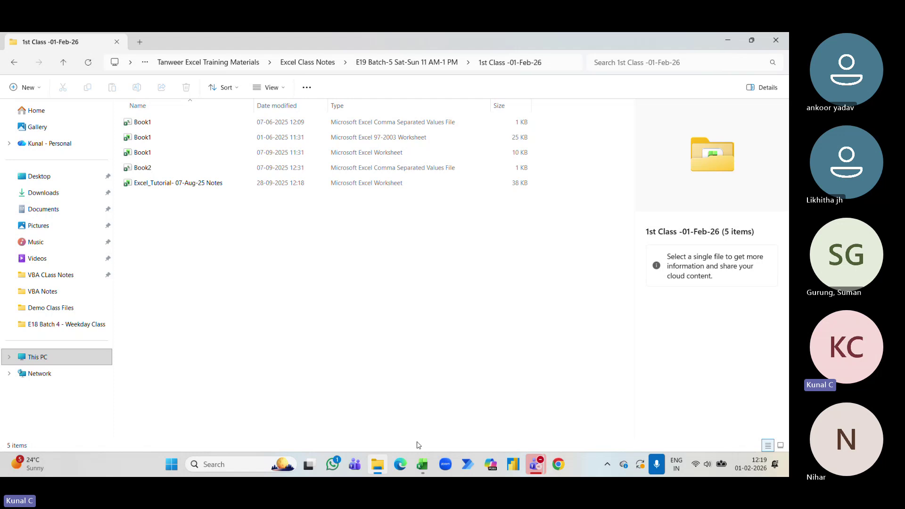
pyautogui.click(422, 464)
pyautogui.click(497, 278)
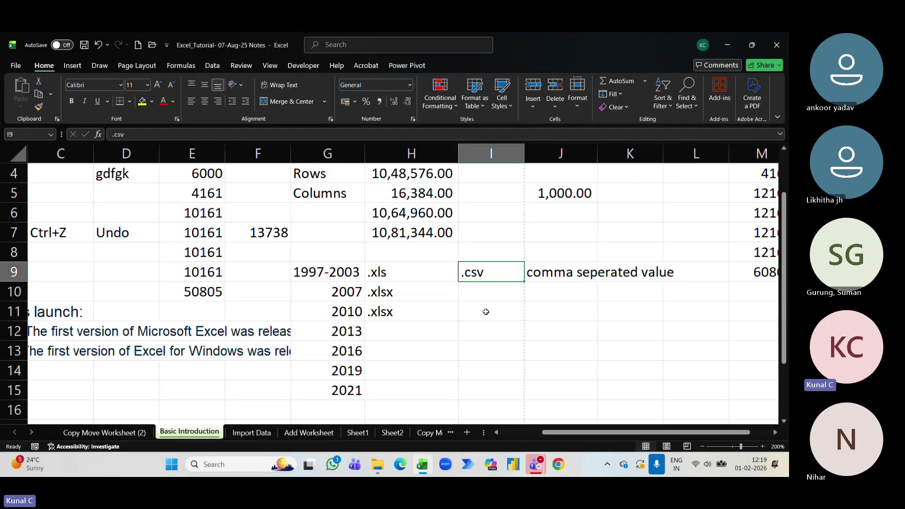
pyautogui.hscroll(2, 599, 314)
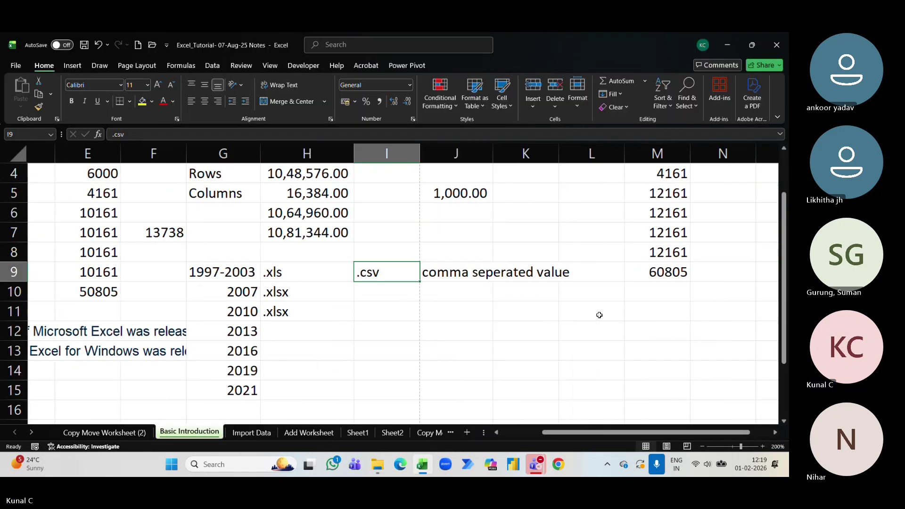
pyautogui.scroll(1, 599, 315)
pyautogui.hscroll(-1, 599, 315)
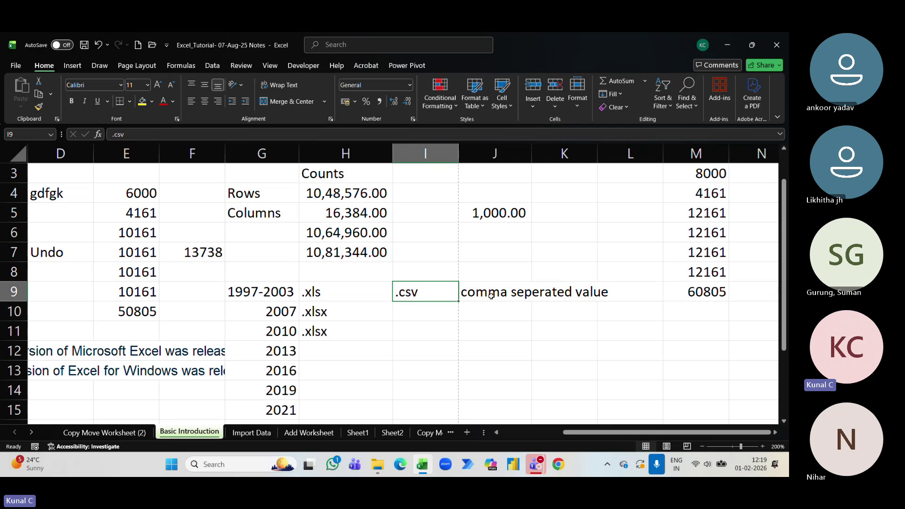
pyautogui.scroll(1, 404, 253)
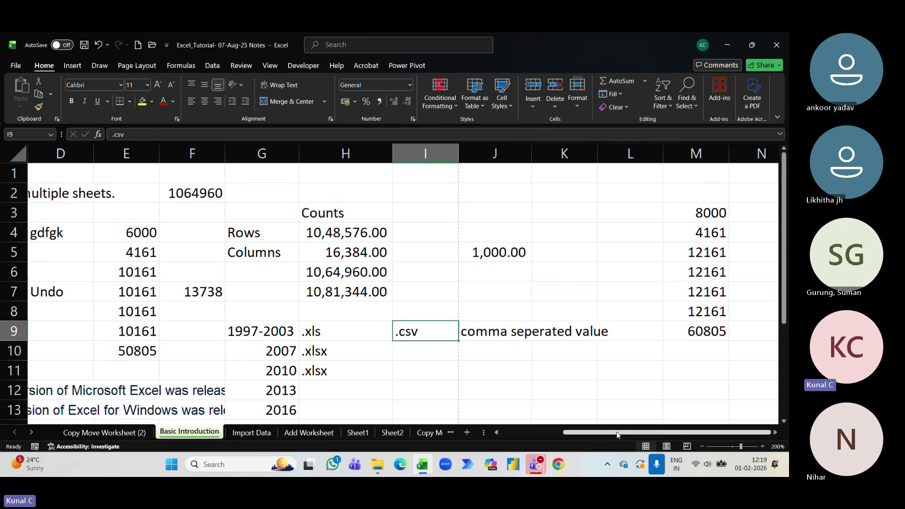
pyautogui.moveTo(607, 432)
pyautogui.mouseDown()
pyautogui.moveTo(545, 434)
pyautogui.moveTo(620, 428)
pyautogui.mouseUp()
pyautogui.scroll(-1, 523, 321)
pyautogui.scroll(1, 577, 278)
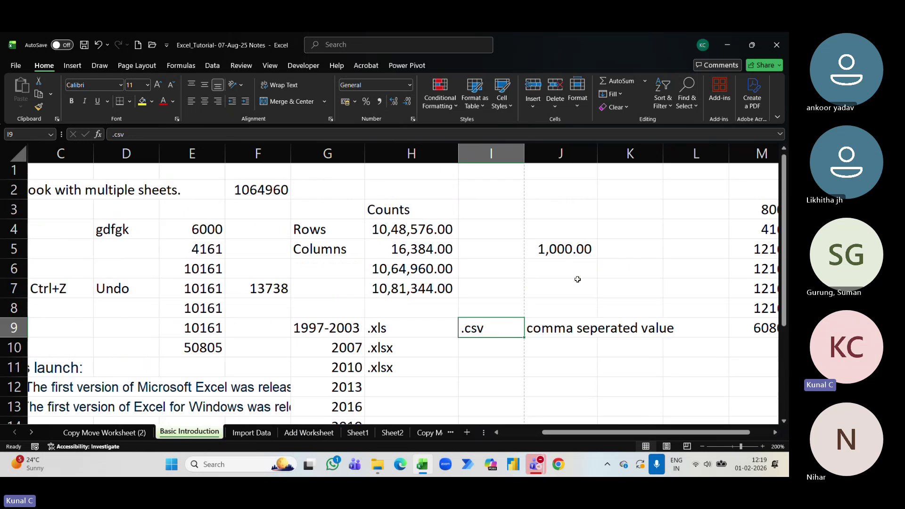
# Step: In the class folder, select Book2 and toggle the Details pane off and back on
pyautogui.click(378, 464)
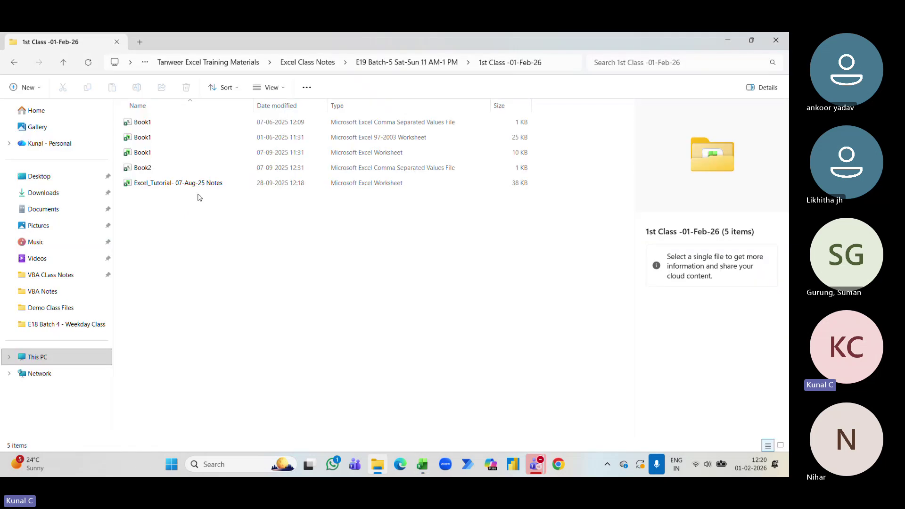
pyautogui.click(370, 169)
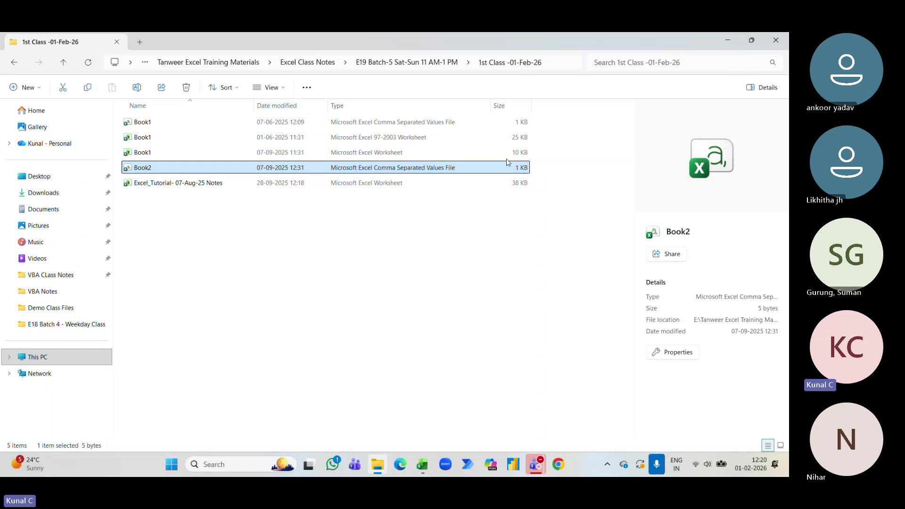
pyautogui.click(761, 89)
pyautogui.click(761, 89)
pyautogui.click(347, 153)
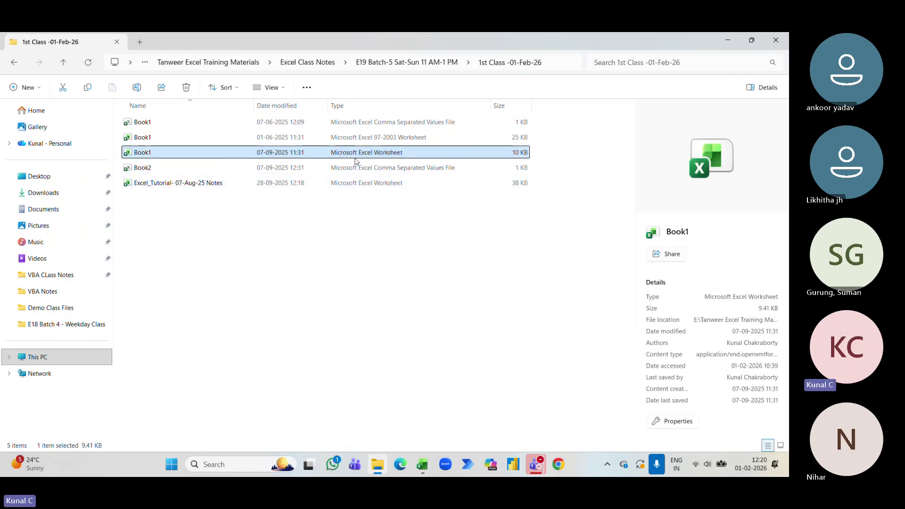
pyautogui.click(354, 171)
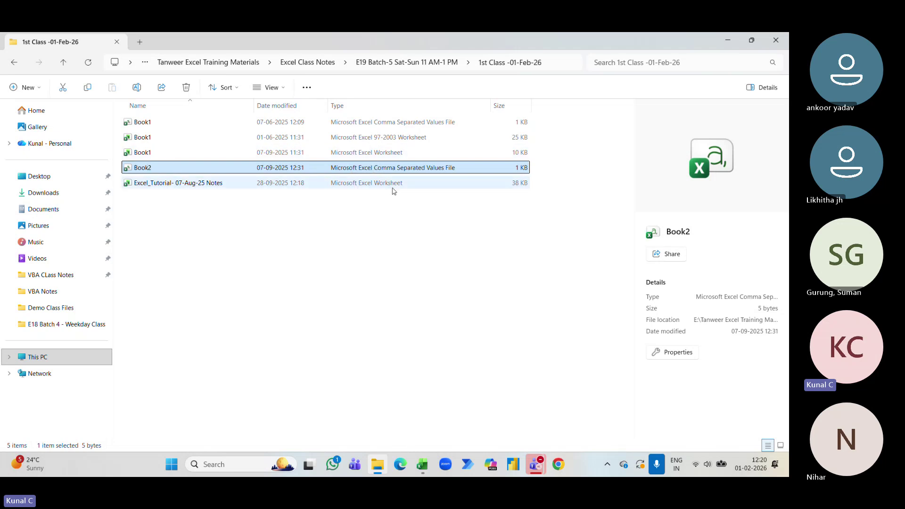
# Step: Open the Book2 and Book1 CSV files in Excel and close each one
pyautogui.doubleClick(385, 167)
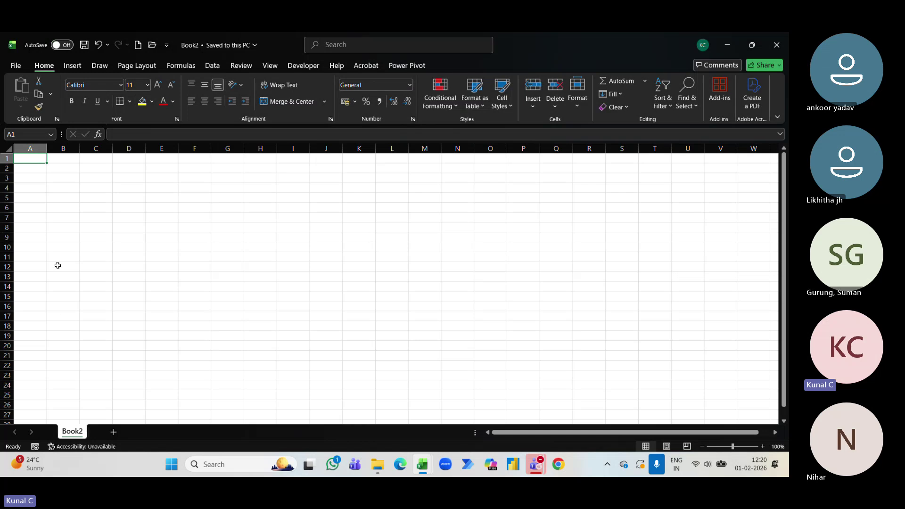
pyautogui.click(777, 45)
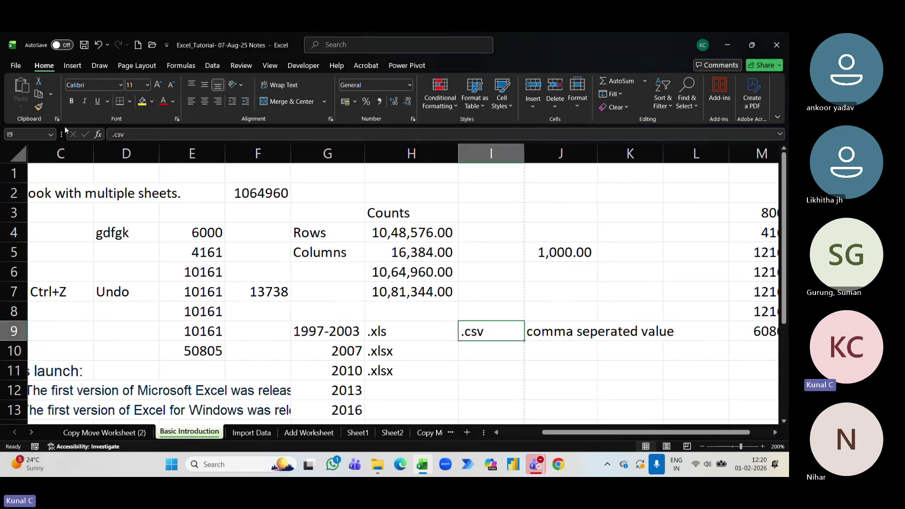
pyautogui.click(378, 466)
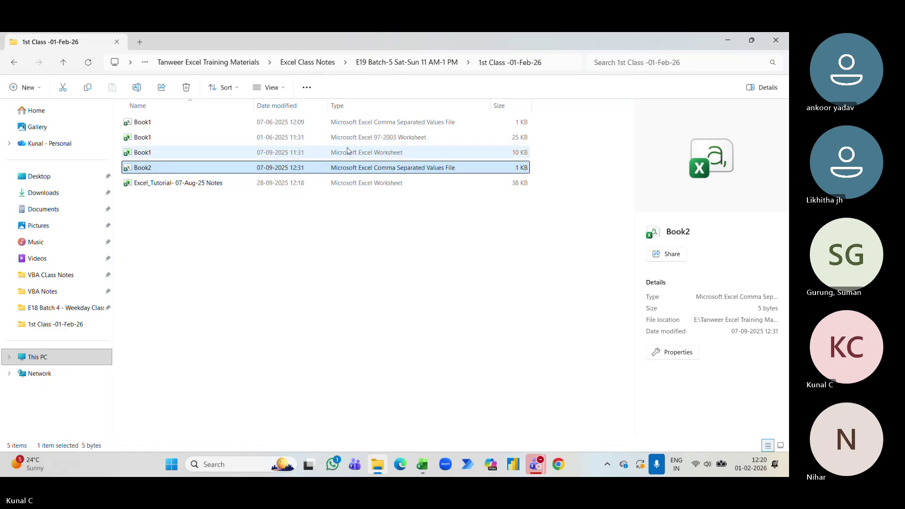
pyautogui.doubleClick(364, 122)
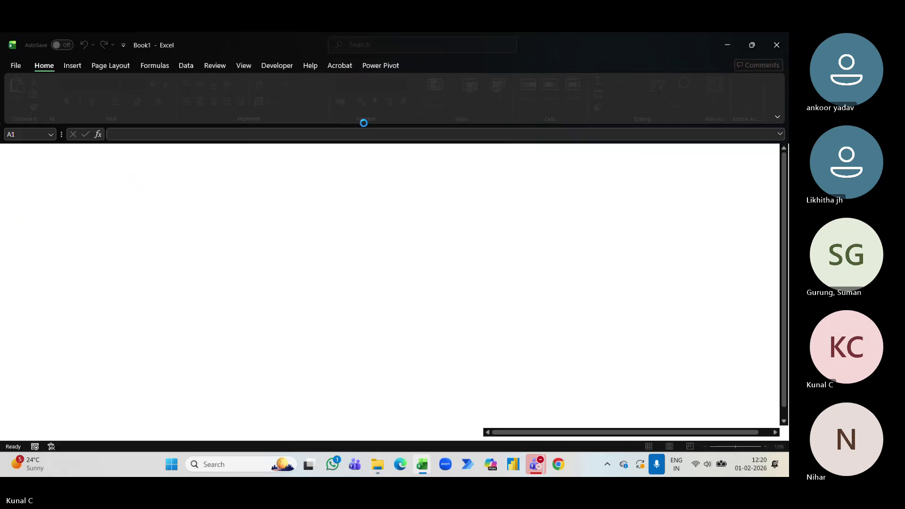
pyautogui.click(776, 44)
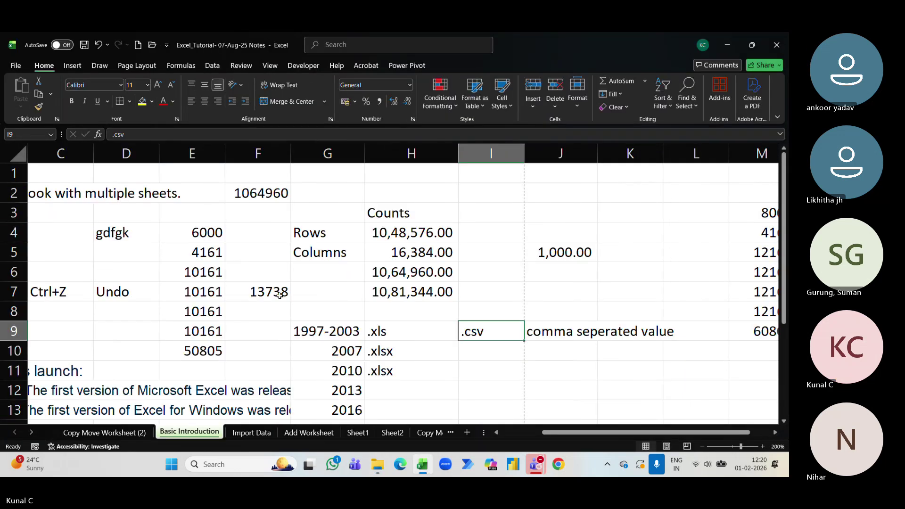
# Step: Cancel Move or Copy for the Basic Introduction sheet and return to the class folder
pyautogui.rightClick(193, 432)
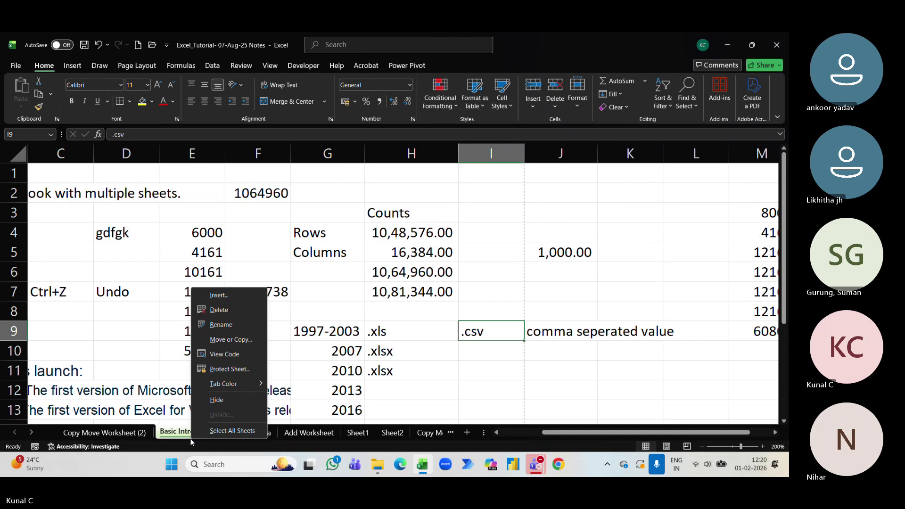
pyautogui.click(236, 340)
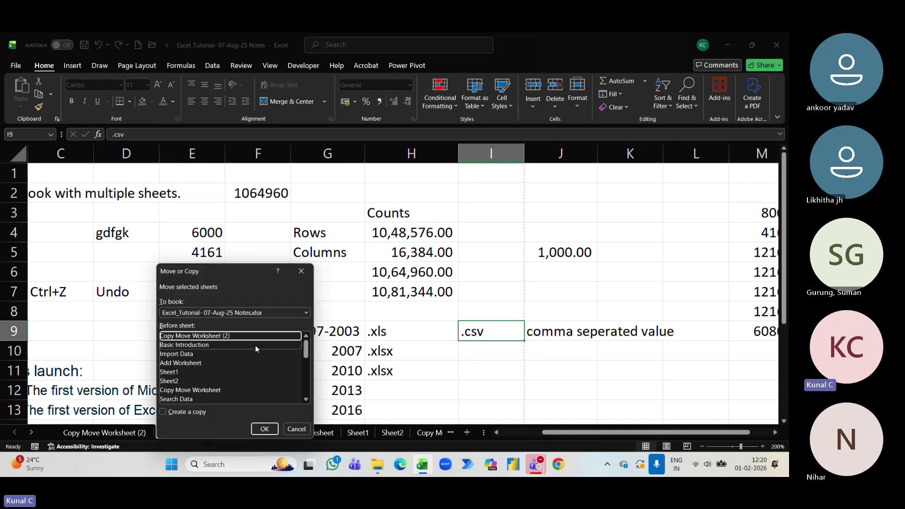
pyautogui.click(295, 429)
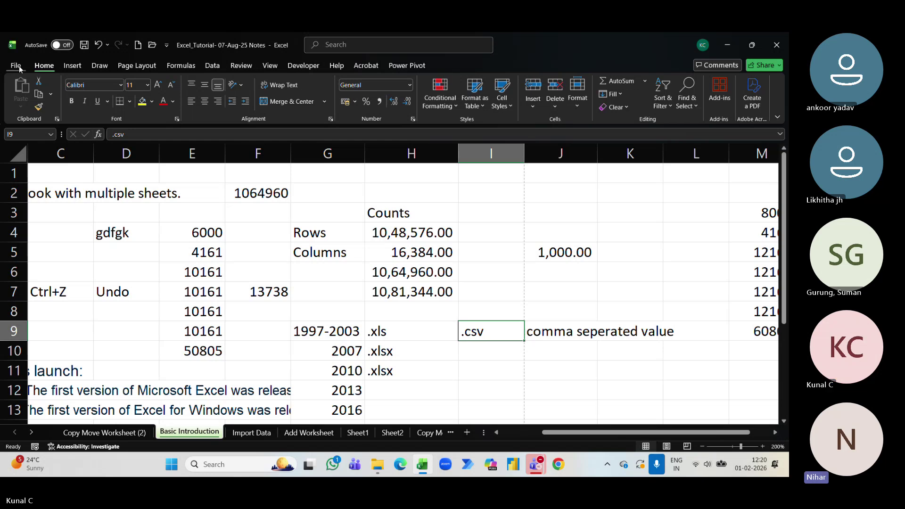
pyautogui.click(378, 466)
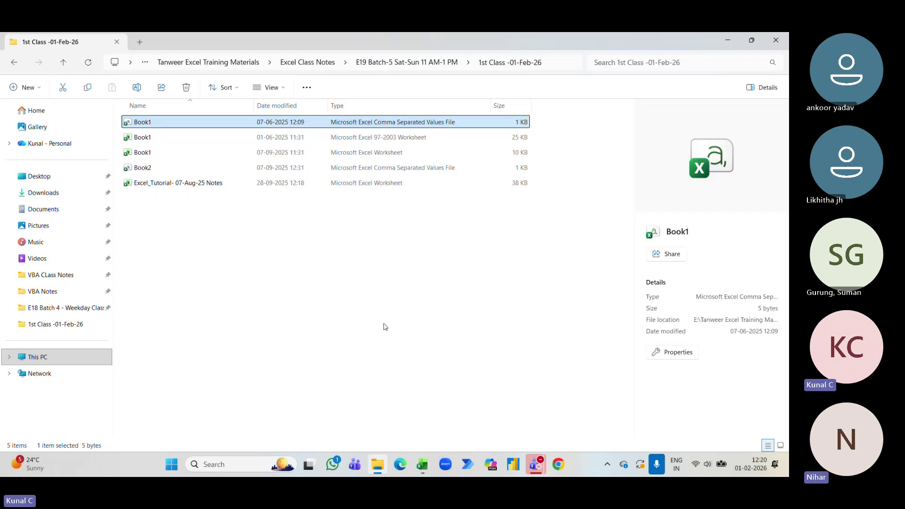
# Step: Duplicate the Excel_Tutorial- 07-Aug-25 Notes file in the folder and open the Notes - Copy workbook
pyautogui.rightClick(363, 188)
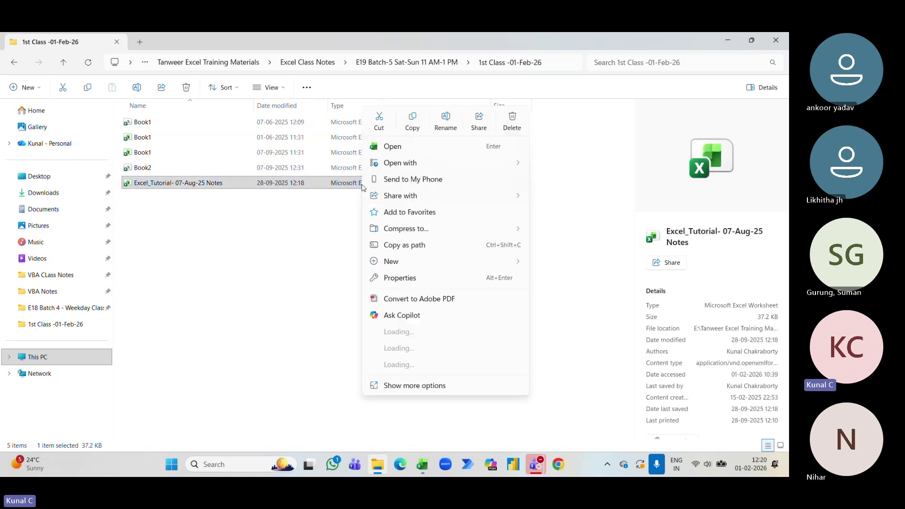
pyautogui.click(410, 126)
pyautogui.rightClick(232, 221)
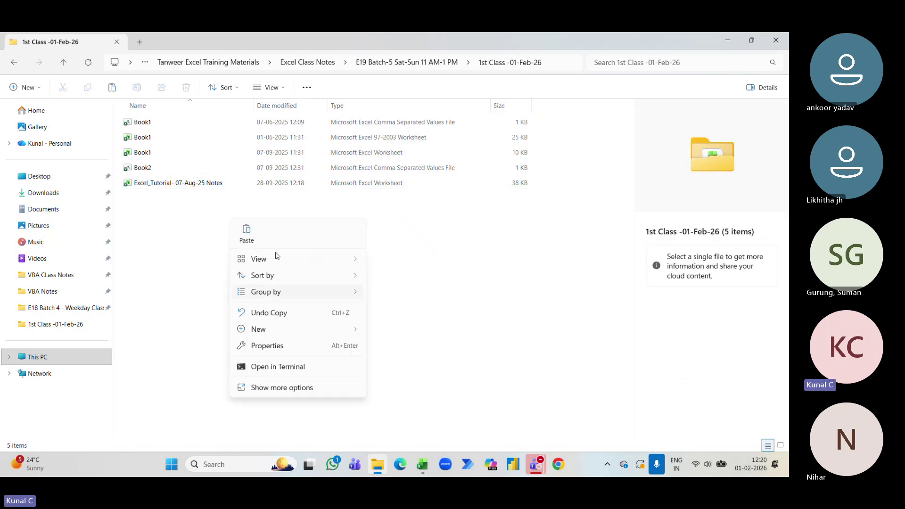
pyautogui.click(246, 234)
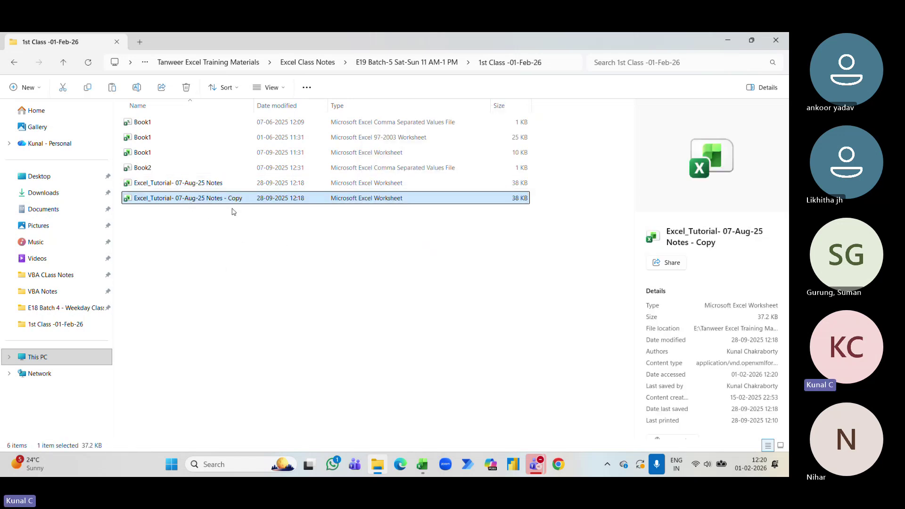
pyautogui.doubleClick(193, 200)
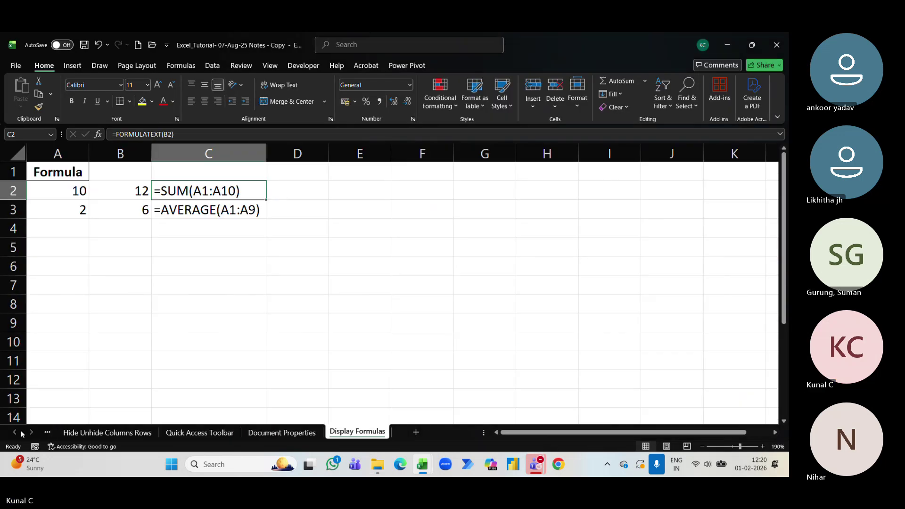
# Step: Use the sheet list to go from Basic Introduction to the Import Data sheet's Name, Age, Salary table
pyautogui.click(16, 432)
pyautogui.rightClick(16, 433)
pyautogui.scroll(1, 47, 300)
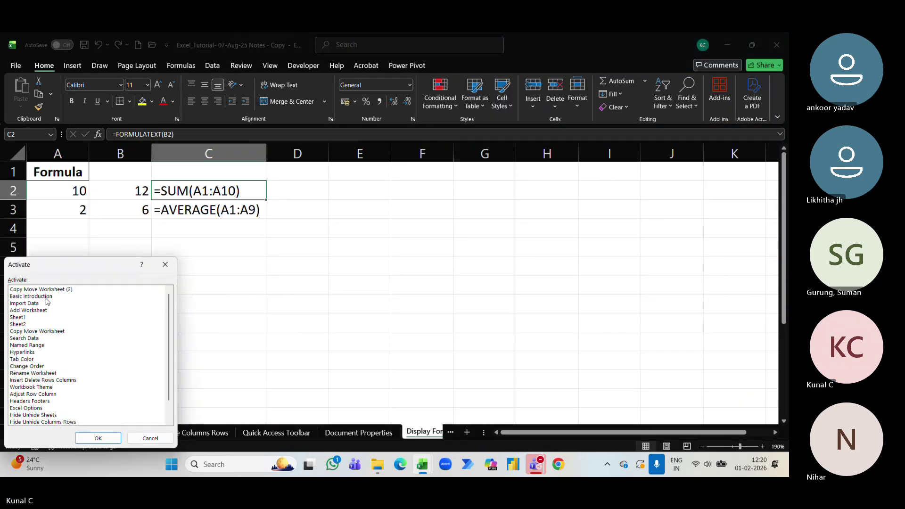
pyautogui.click(31, 296)
pyautogui.click(98, 437)
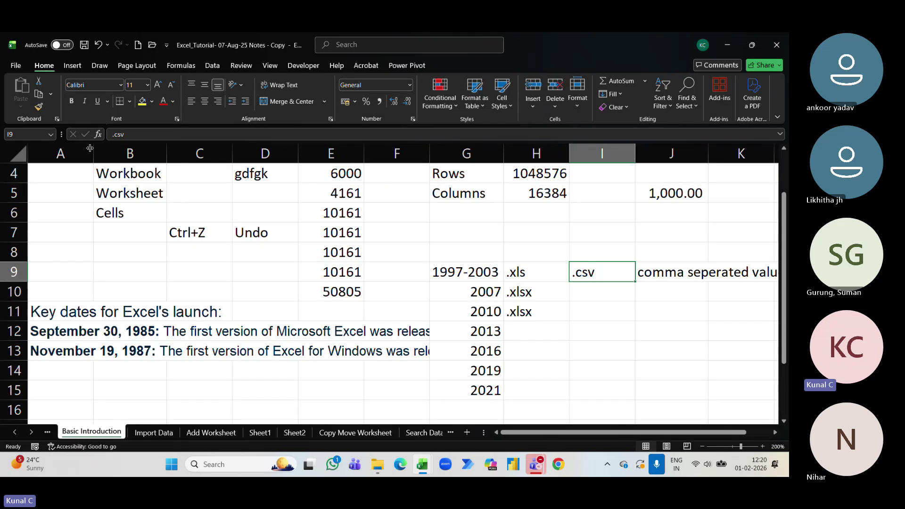
pyautogui.scroll(1, 501, 331)
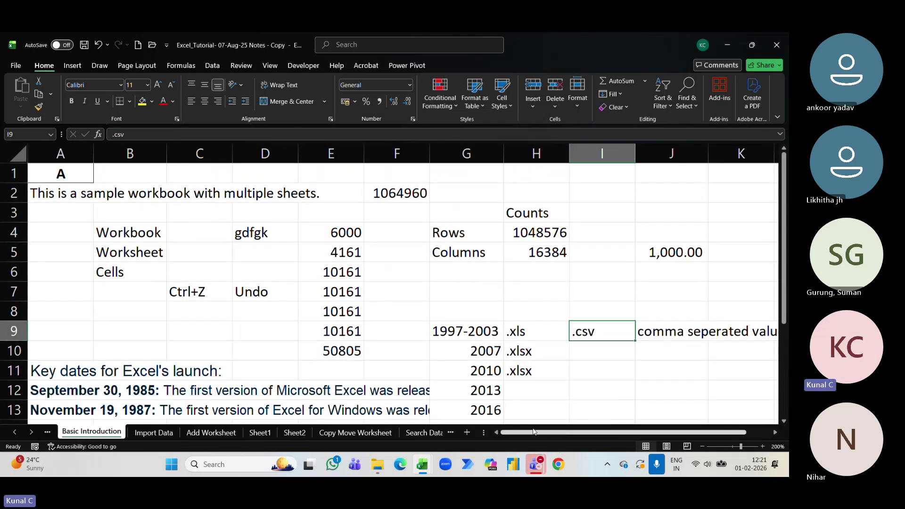
pyautogui.click(154, 432)
pyautogui.rightClick(27, 434)
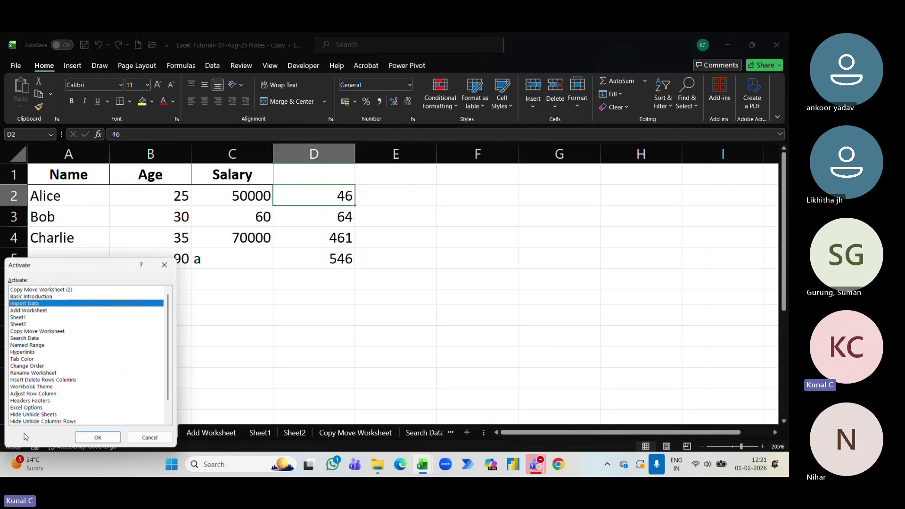
pyautogui.scroll(-1, 53, 372)
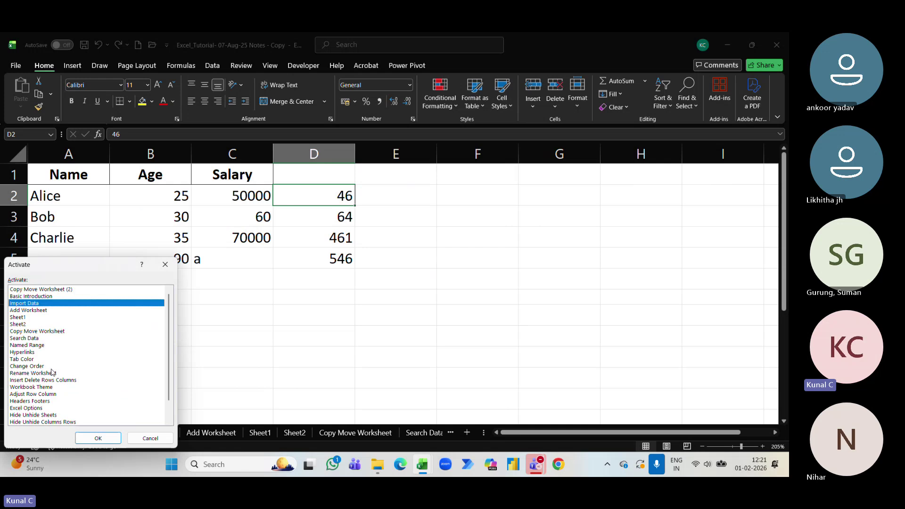
pyautogui.scroll(1, 53, 374)
# Step: Save the Import Data sheet as CSV UTF-8 in 1st Class -01-Feb-26, replacing the existing file
pyautogui.press('Escape')
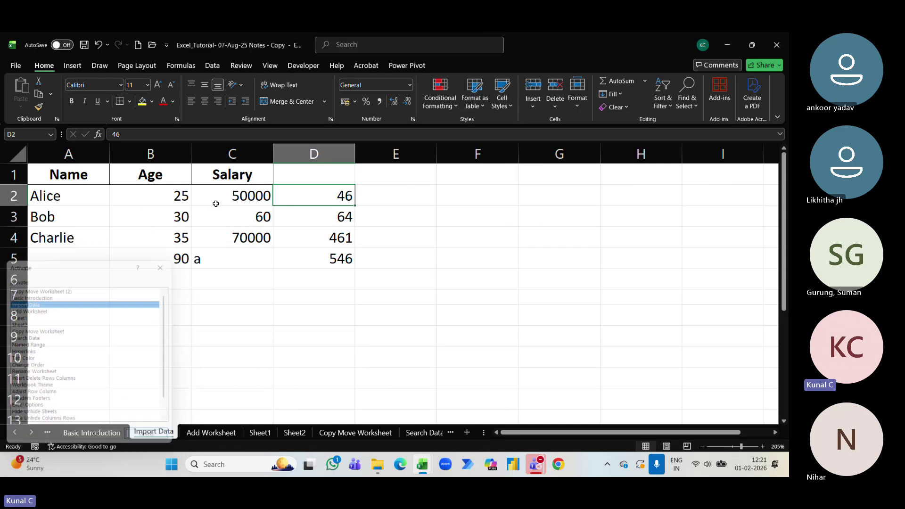
pyautogui.click(16, 65)
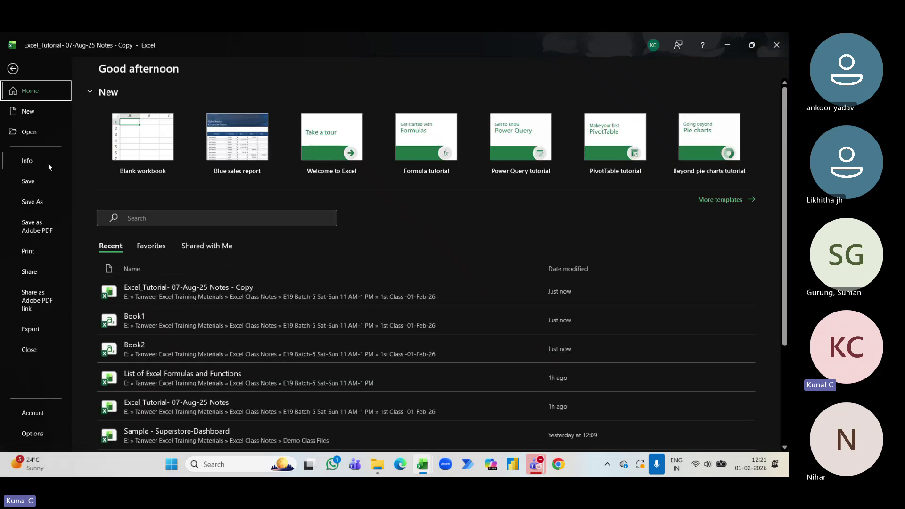
pyautogui.click(40, 202)
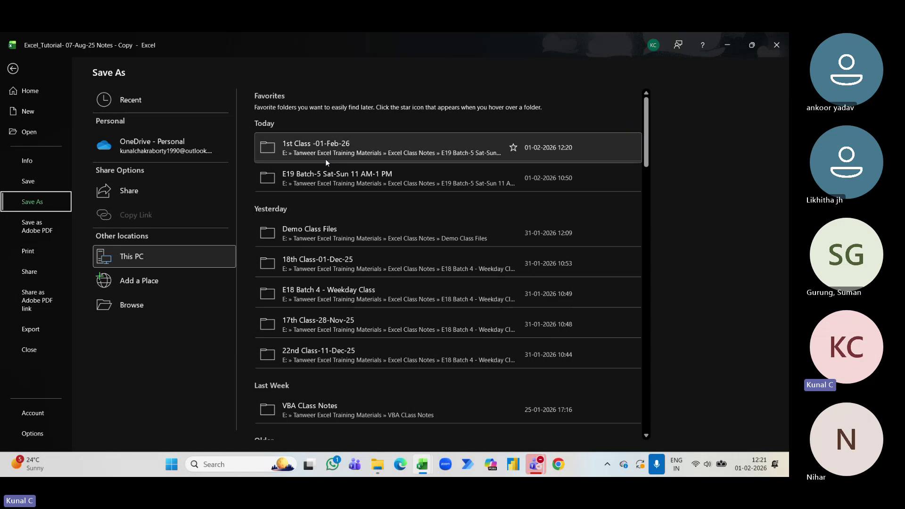
pyautogui.click(343, 149)
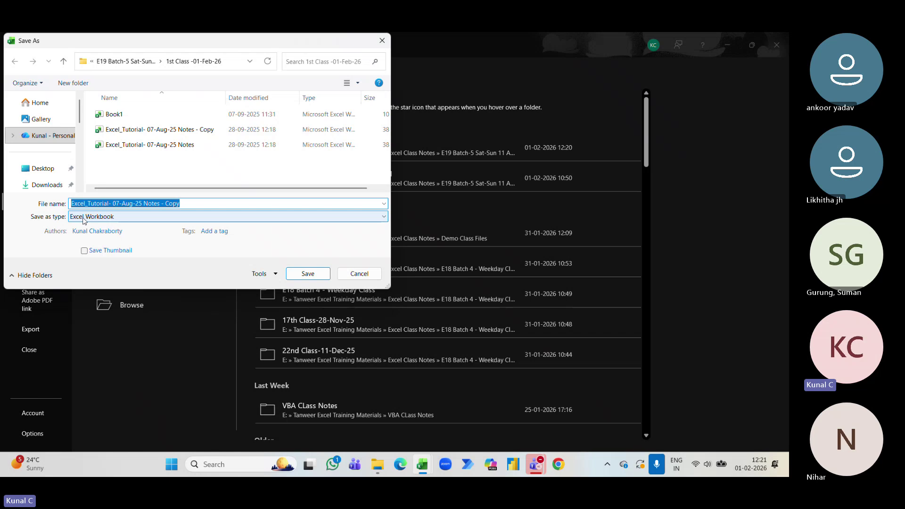
pyautogui.click(179, 134)
pyautogui.click(134, 217)
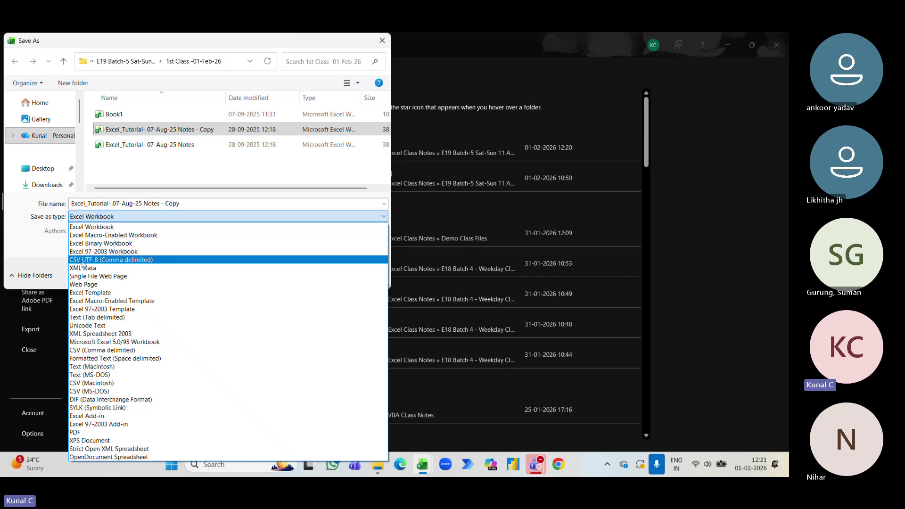
pyautogui.click(108, 260)
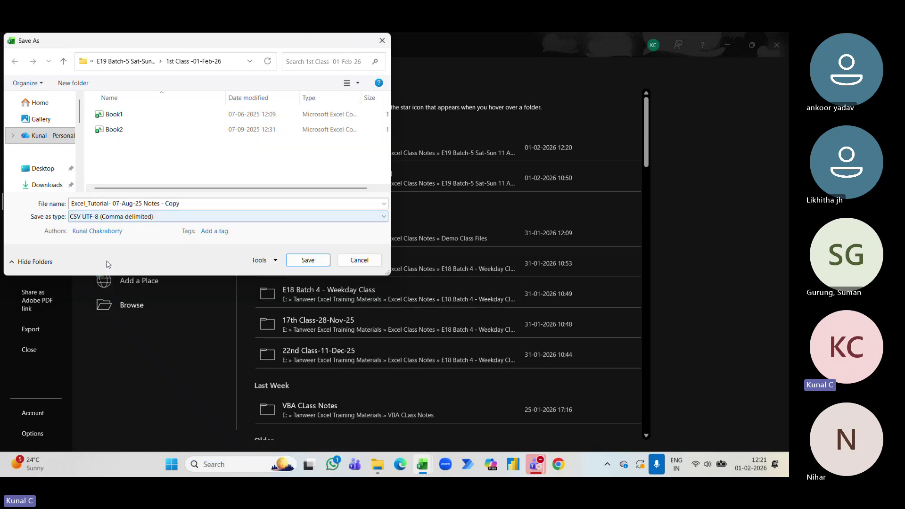
pyautogui.click(309, 260)
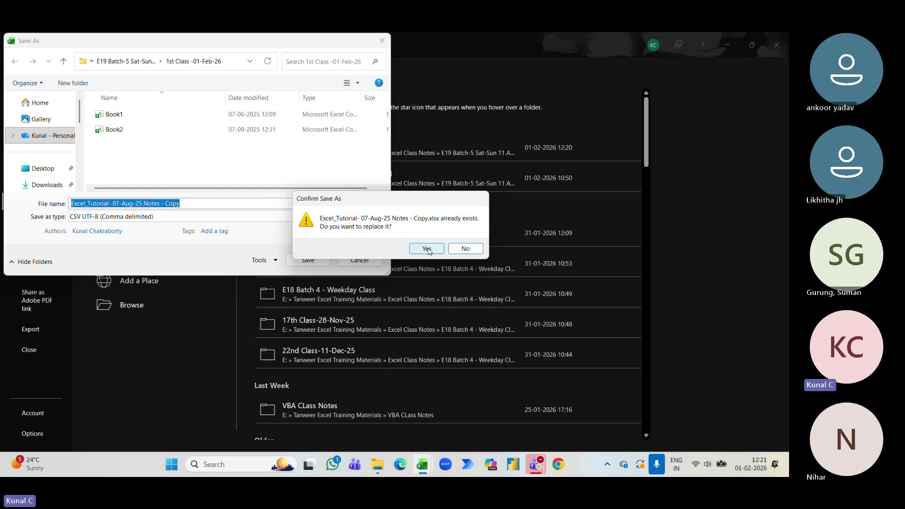
pyautogui.click(427, 249)
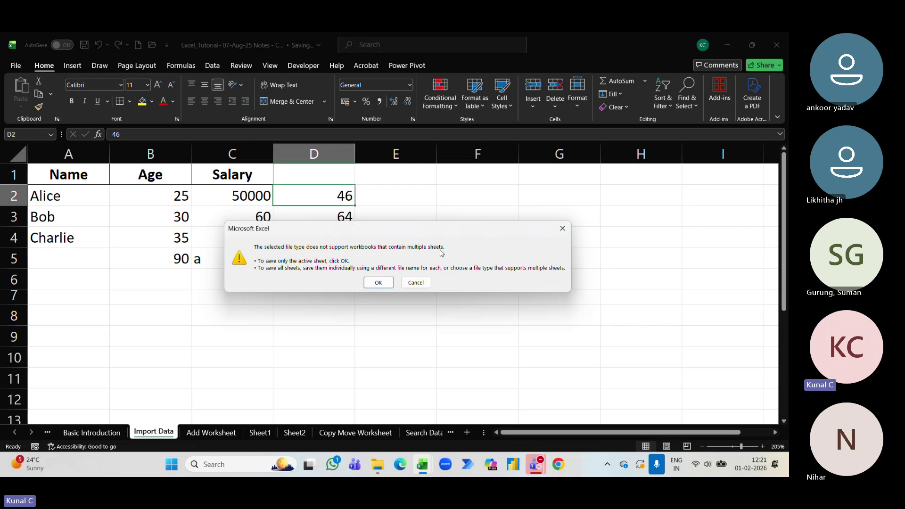
pyautogui.click(379, 283)
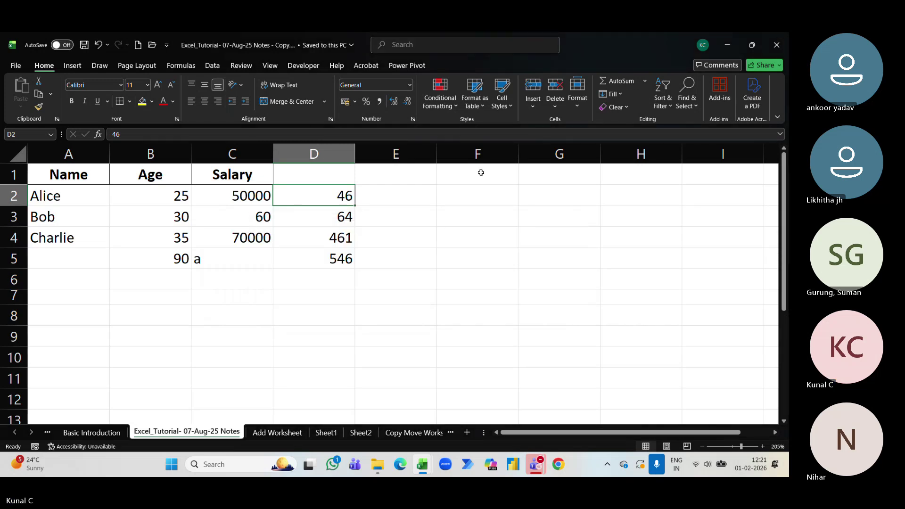
# Step: Close the workbook without saving further changes and return to File Explorer
pyautogui.click(778, 46)
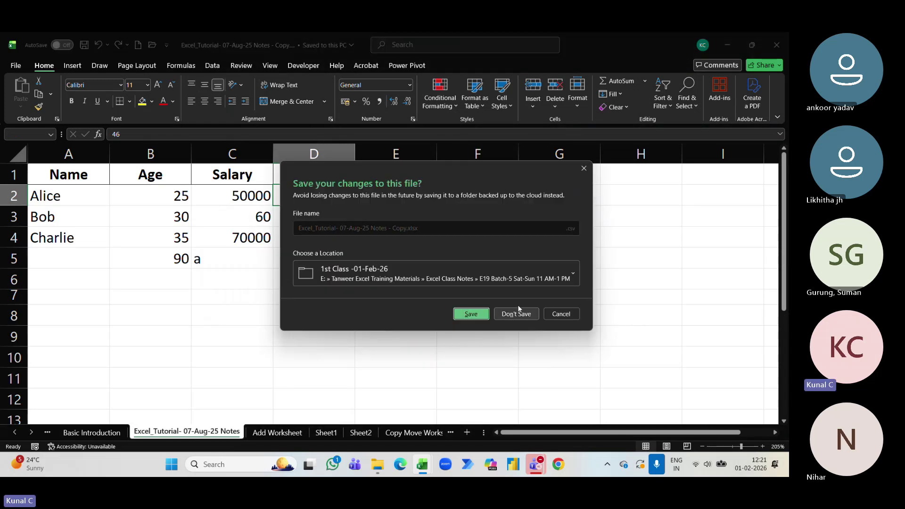
pyautogui.click(485, 318)
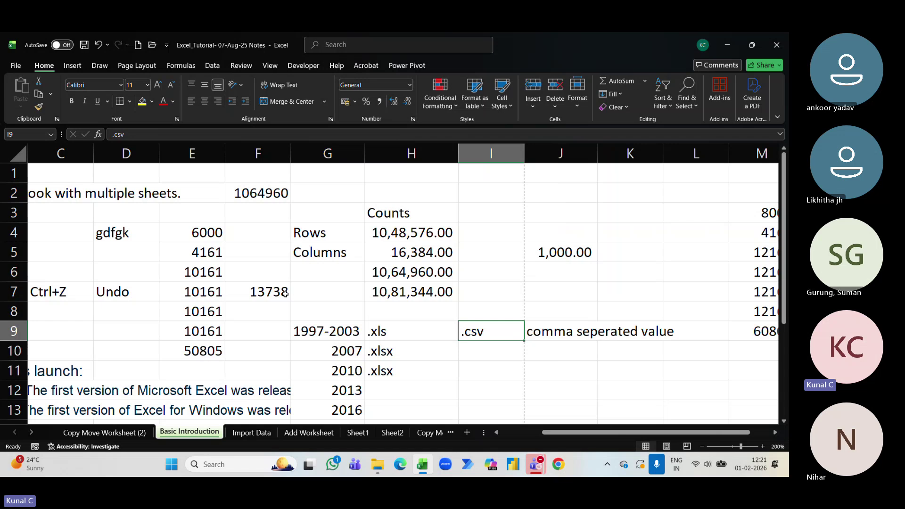
pyautogui.click(377, 464)
# Step: Autofit the Name column to show full file names, then open the new CSV copy in Excel
pyautogui.click(205, 216)
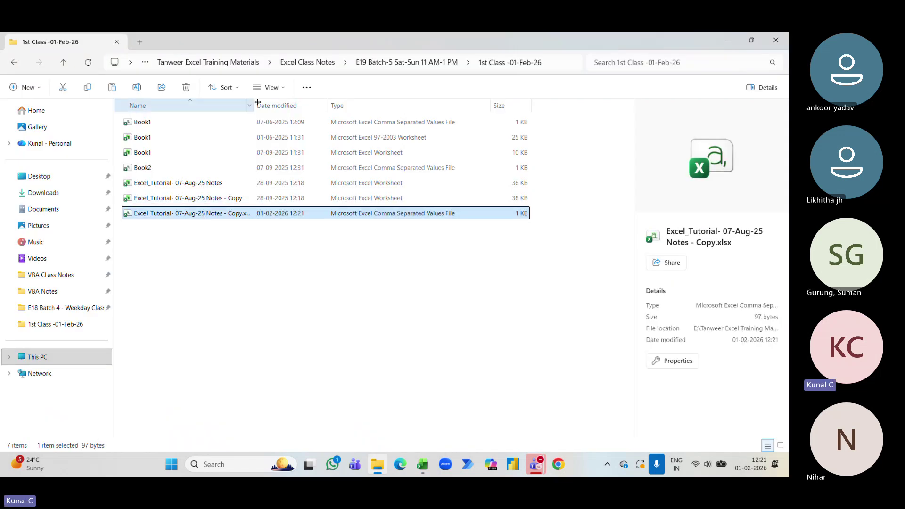
pyautogui.doubleClick(254, 105)
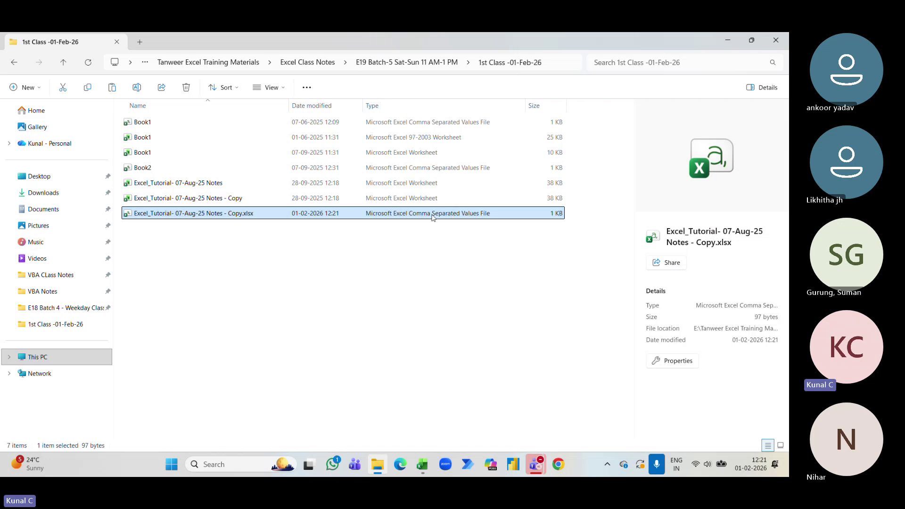
pyautogui.doubleClick(229, 217)
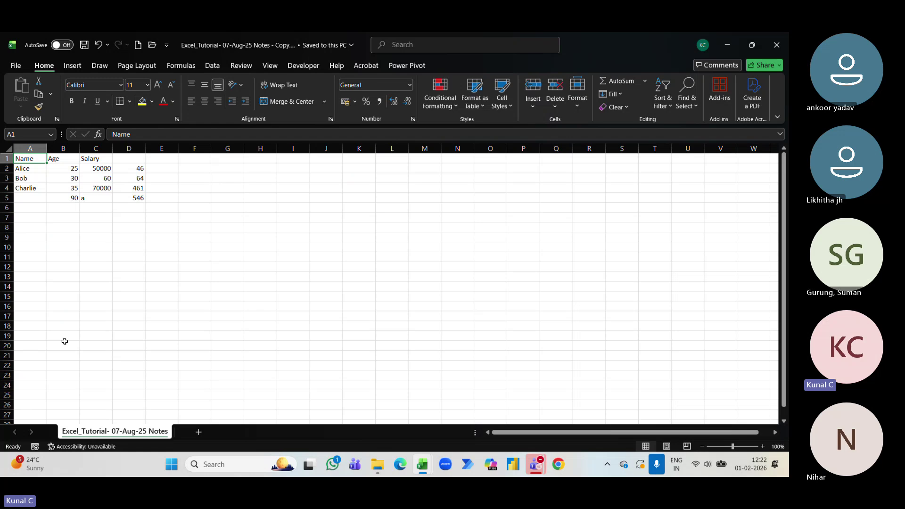
# Step: Select A1:D5 and inspect values such as Age in B2 and 546 in D5, then return to File Explorer
pyautogui.moveTo(26, 159); pyautogui.dragTo(139, 198)
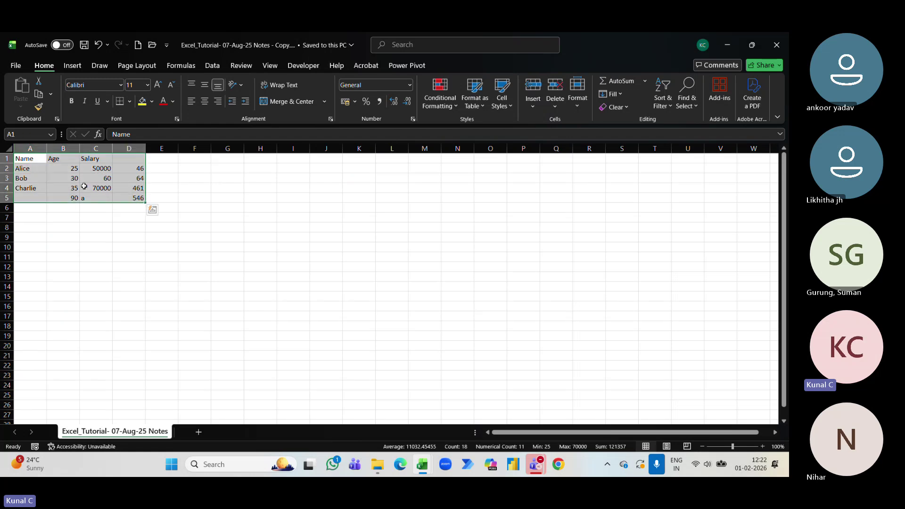
pyautogui.click(71, 168)
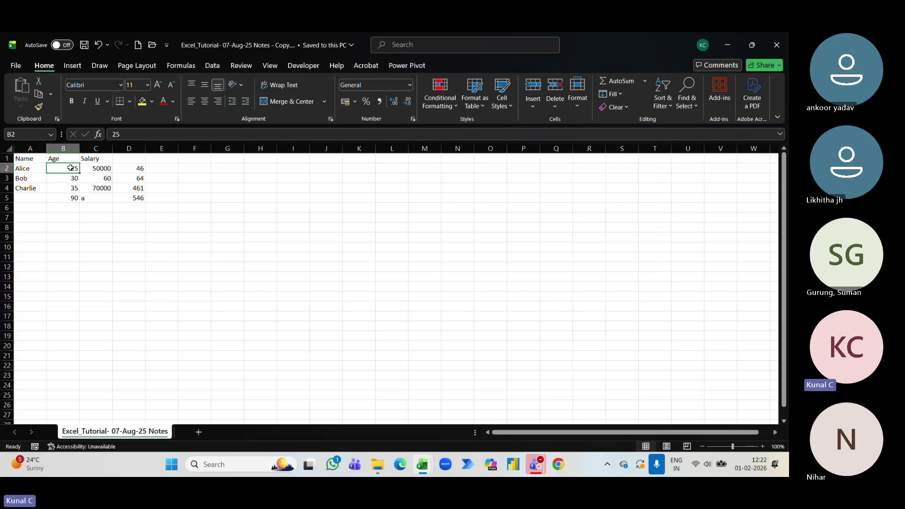
pyautogui.click(59, 198)
pyautogui.click(135, 197)
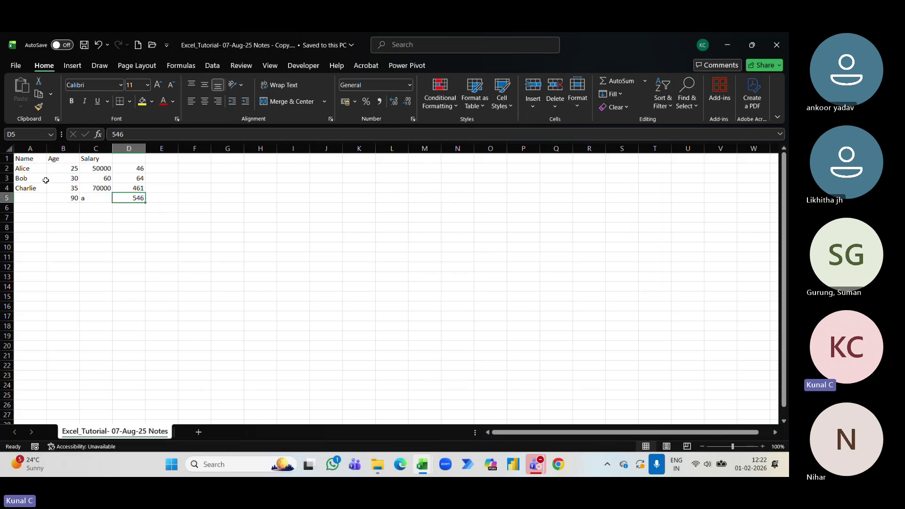
pyautogui.click(34, 157)
pyautogui.moveTo(35, 157); pyautogui.dragTo(144, 199)
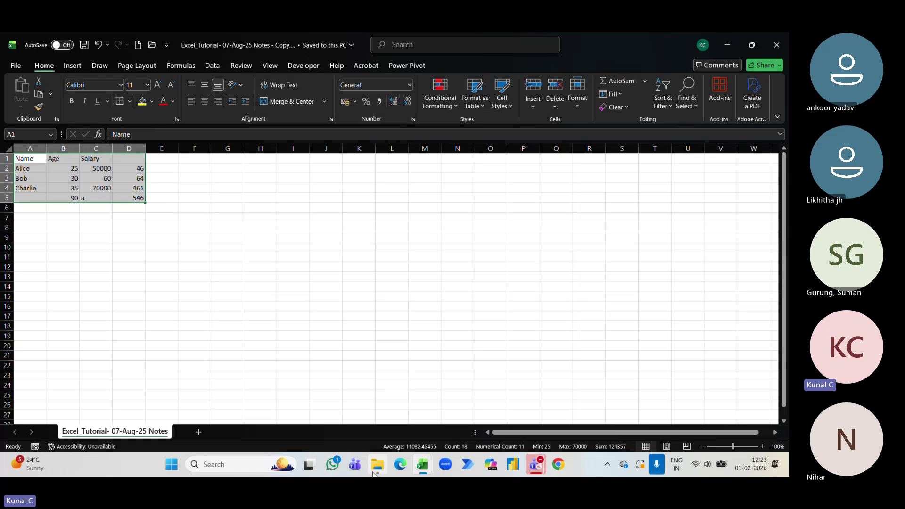
pyautogui.hotkey('alt', 'Tab')
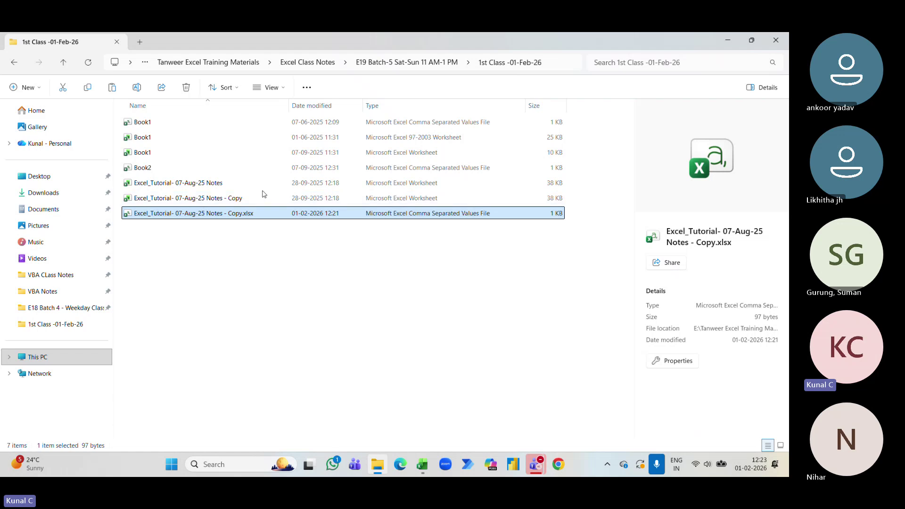
# Step: Compare the 38 KB Notes - Copy workbook with the 1 KB CSV, then reopen the original workbook's Add Worksheet sheet
pyautogui.click(418, 199)
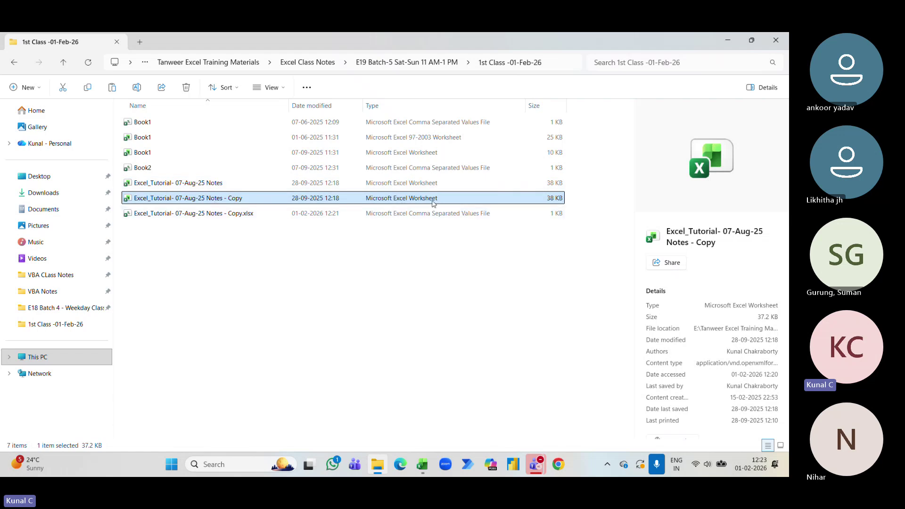
pyautogui.click(415, 216)
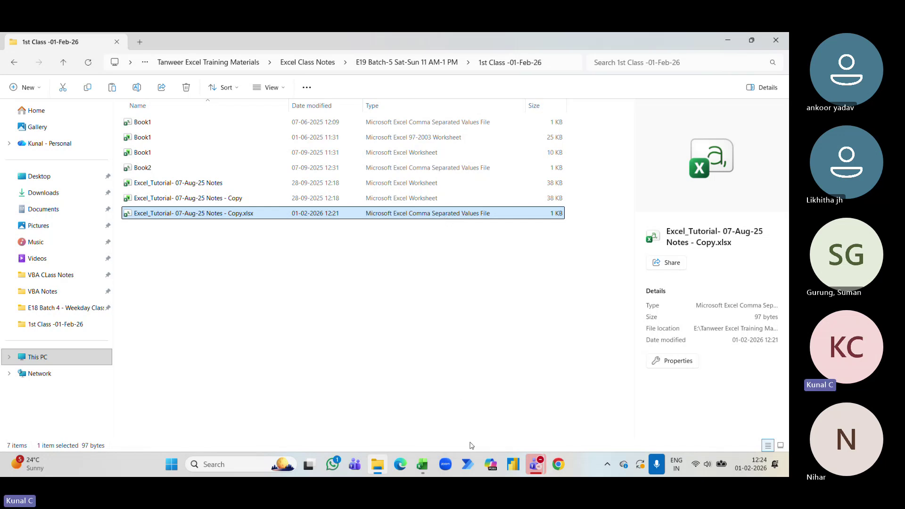
pyautogui.click(423, 465)
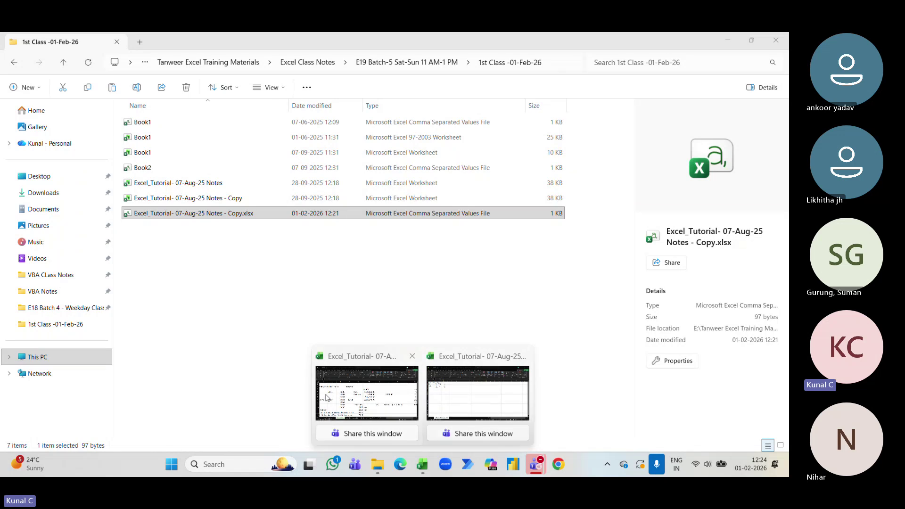
pyautogui.click(370, 392)
pyautogui.click(258, 432)
pyautogui.click(287, 434)
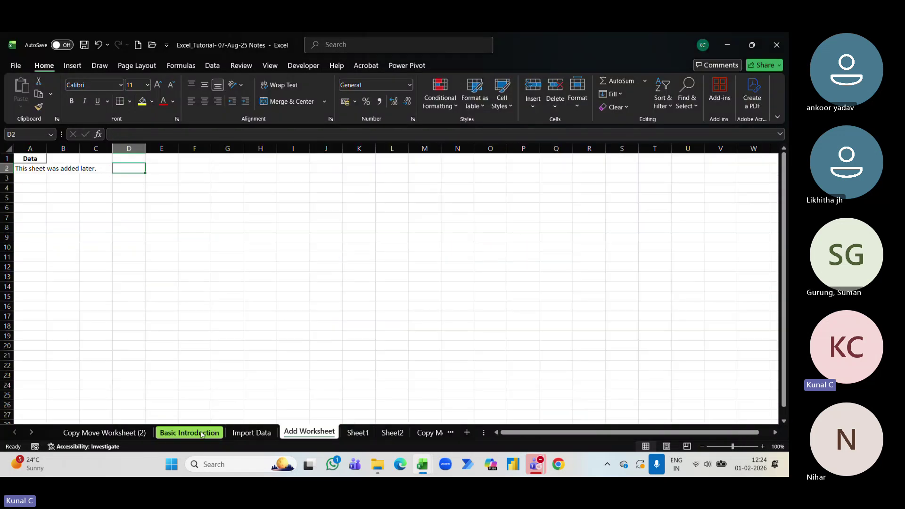
# Step: Switch to the Basic Introduction sheet, glance at Notes - Copy and File Explorer, then return to the notes
pyautogui.click(190, 433)
pyautogui.hscroll(-3, 118, 289)
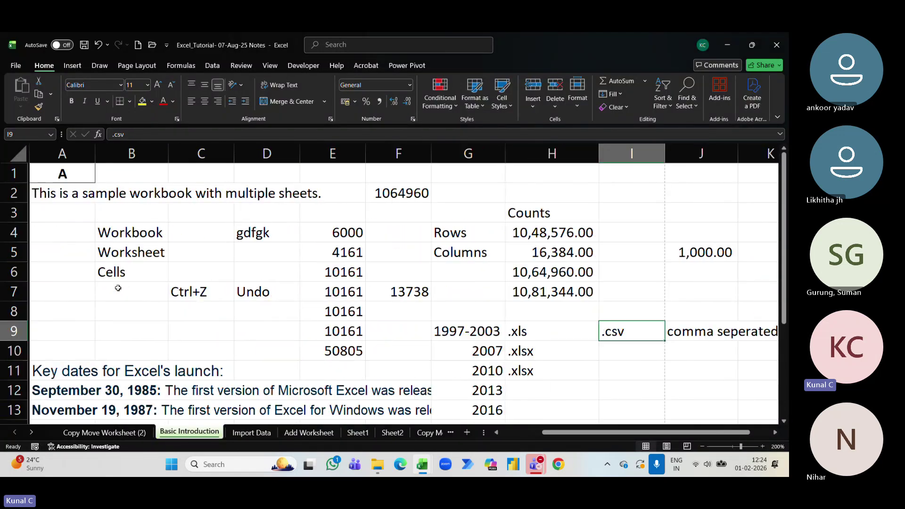
pyautogui.moveTo(423, 465)
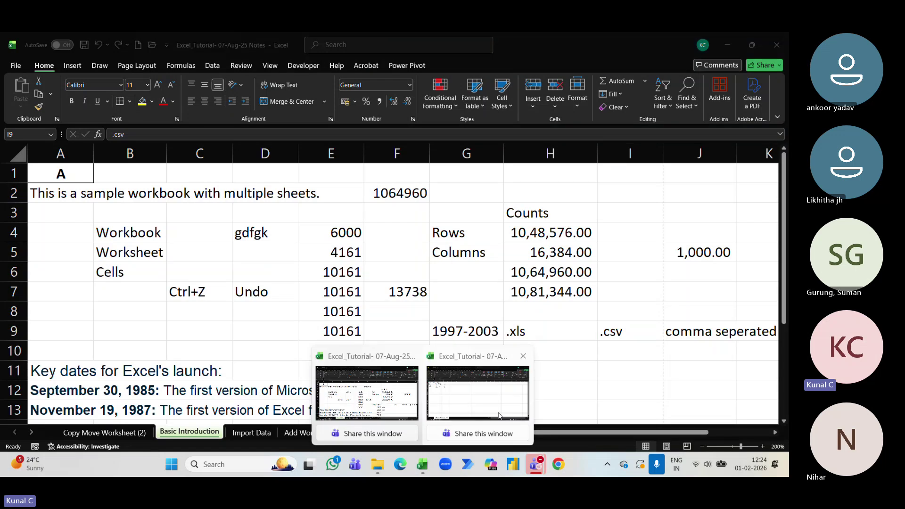
pyautogui.click(471, 392)
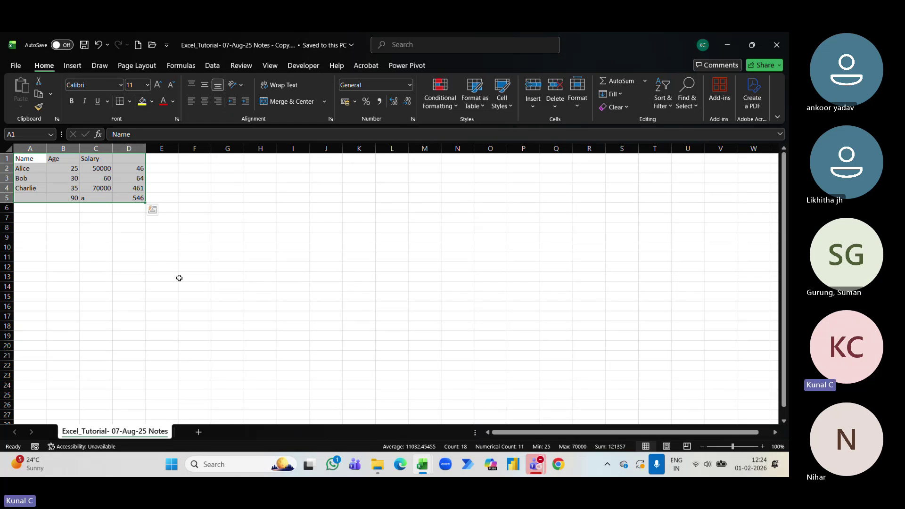
pyautogui.click(377, 465)
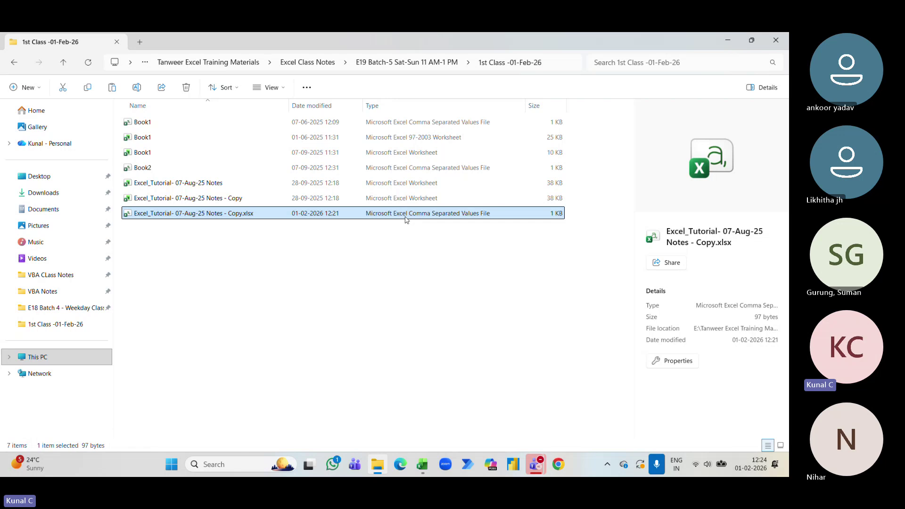
pyautogui.click(423, 465)
pyautogui.click(367, 395)
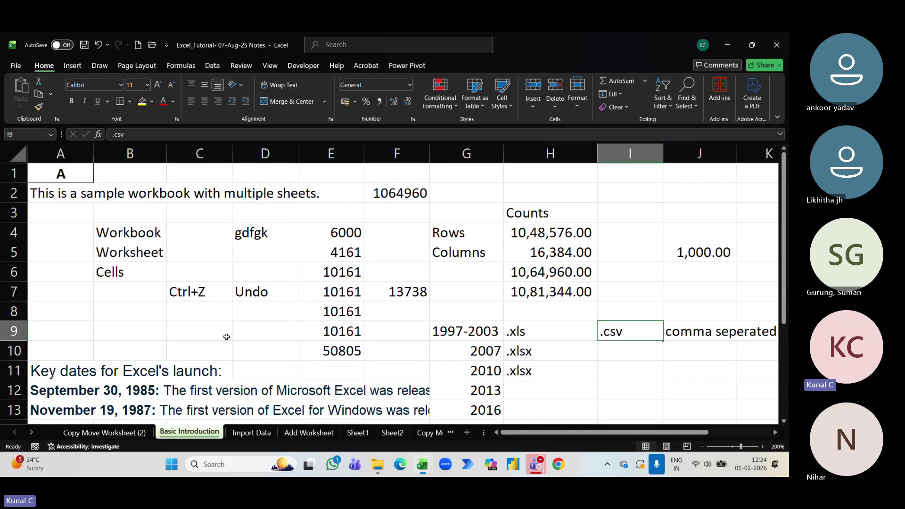
# Step: Review the .xls, .xlsx and .csv notes from A12, then bring back the 1st Class -01-Feb-26 folder
pyautogui.scroll(-3, 442, 313)
pyautogui.scroll(3, 116, 351)
pyautogui.click(116, 351)
pyautogui.scroll(-2, 116, 352)
pyautogui.click(71, 274)
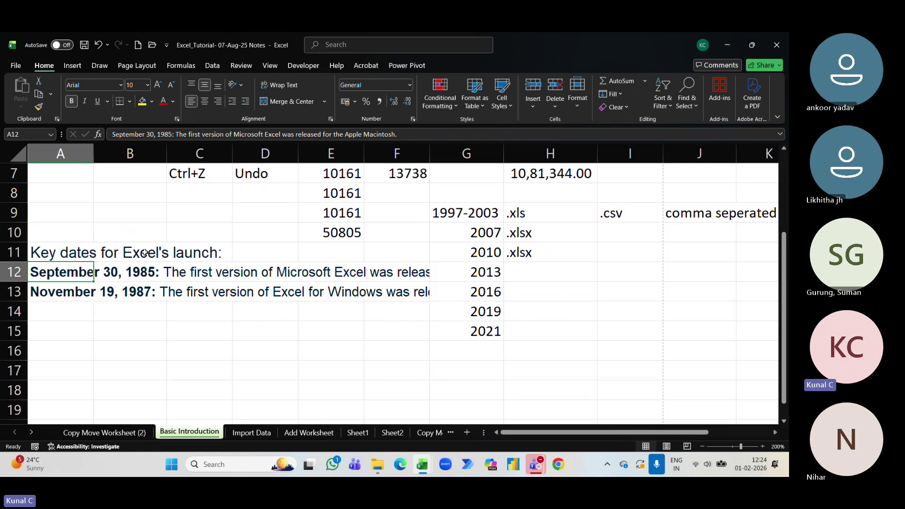
pyautogui.scroll(2, 145, 253)
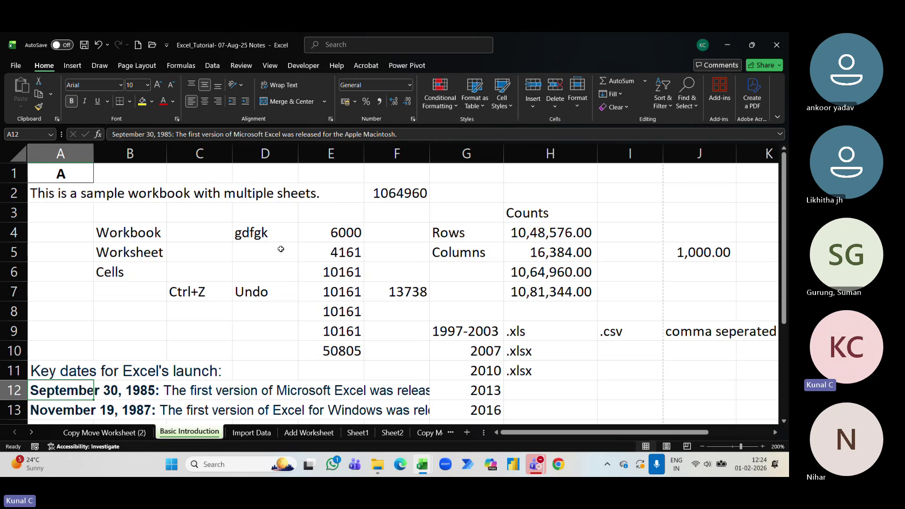
pyautogui.scroll(-1, 280, 248)
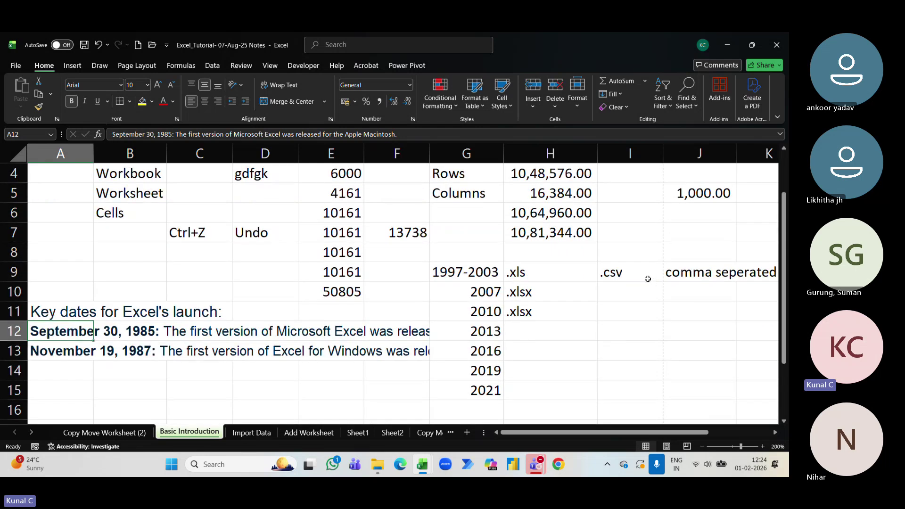
pyautogui.moveTo(658, 432); pyautogui.dragTo(726, 434)
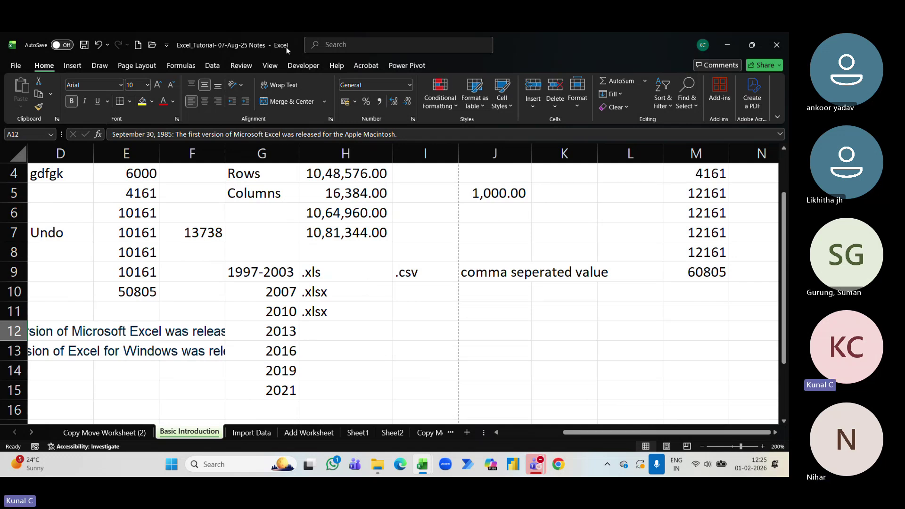
pyautogui.click(377, 464)
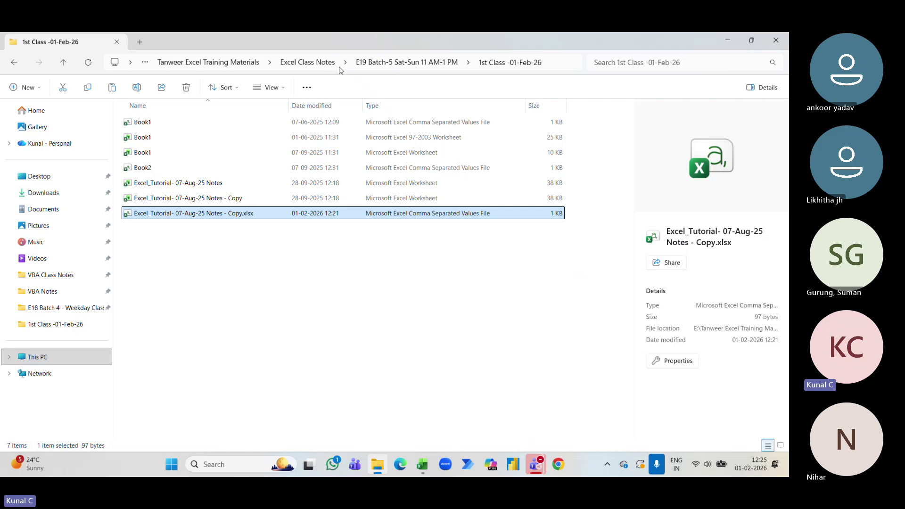
# Step: Navigate from Excel Class Notes through Power Query into the GroceryStore Data folder, showing full file types
pyautogui.click(324, 64)
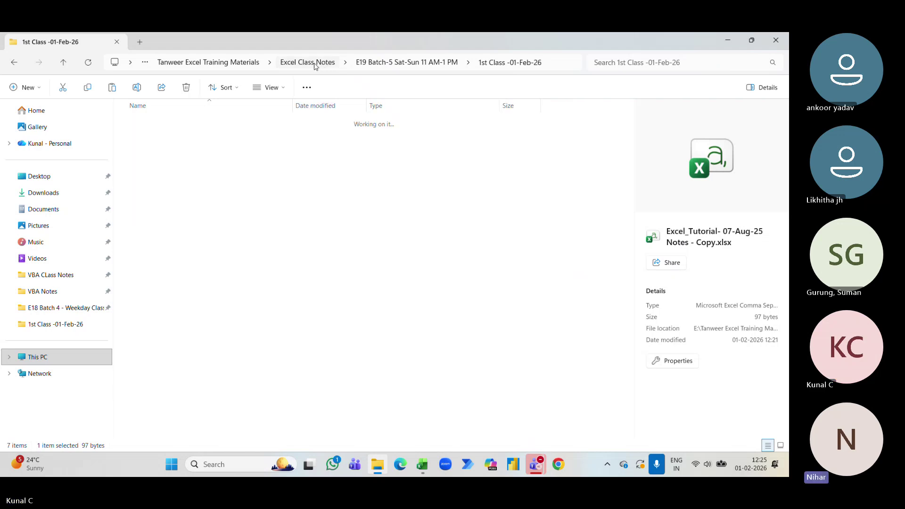
pyautogui.scroll(-3, 208, 356)
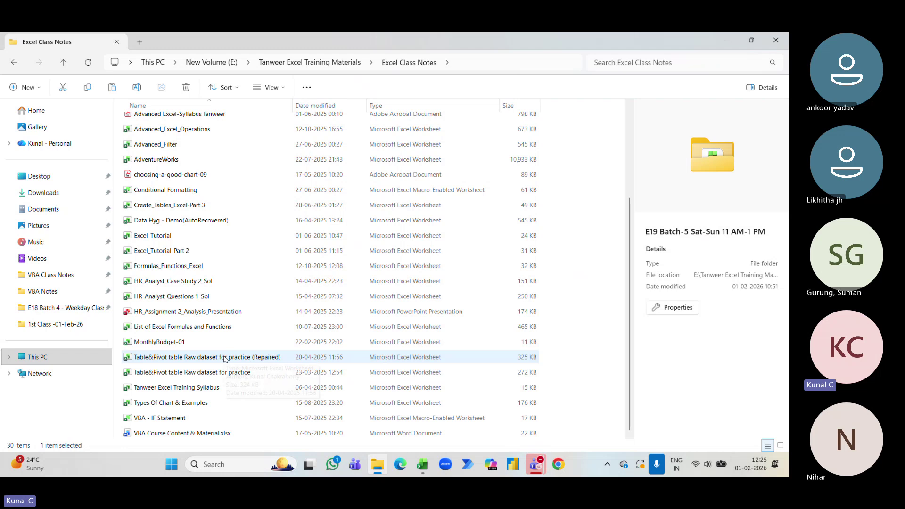
pyautogui.scroll(3, 224, 358)
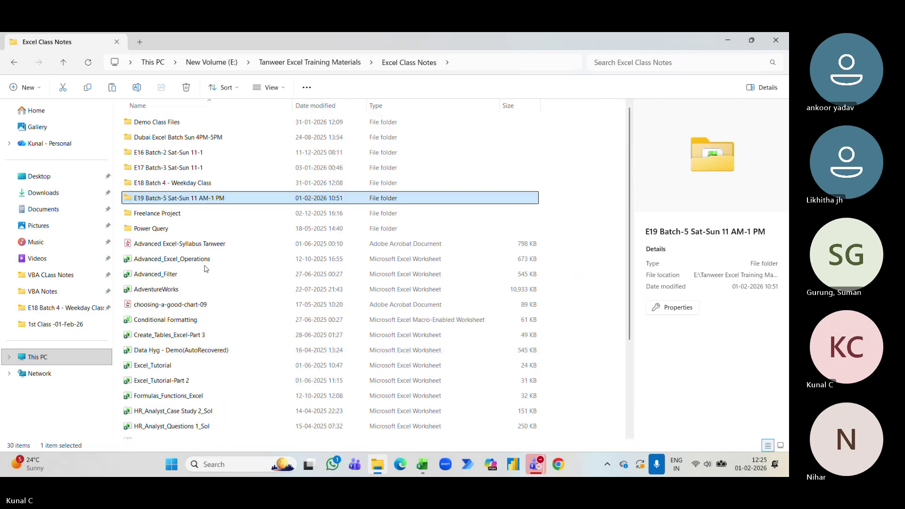
pyautogui.doubleClick(204, 229)
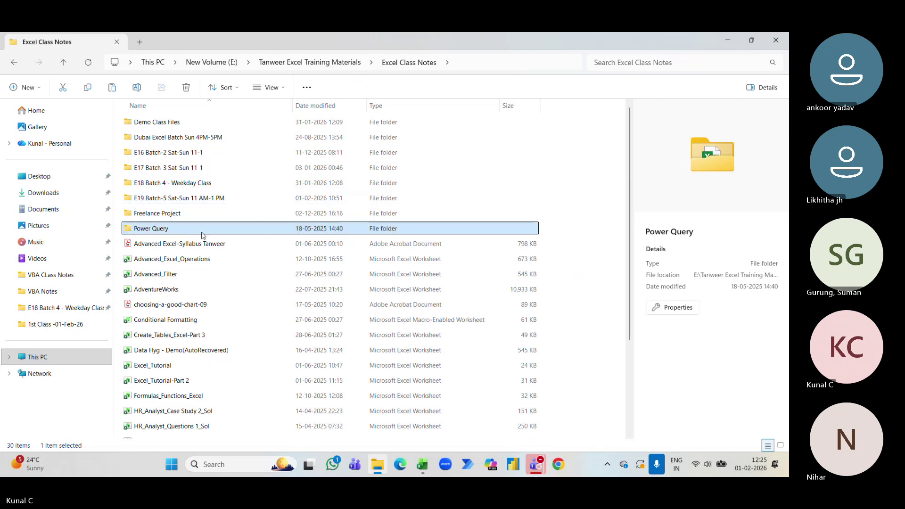
pyautogui.doubleClick(186, 137)
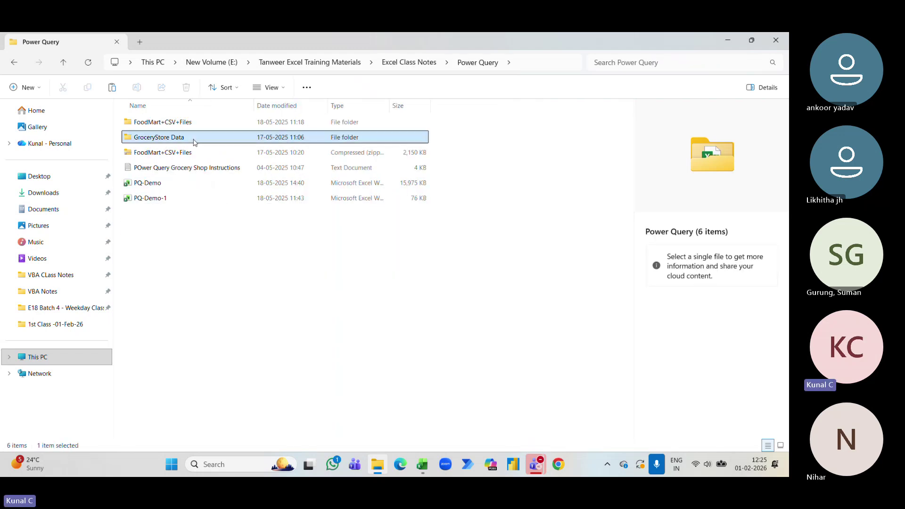
pyautogui.moveTo(390, 105); pyautogui.dragTo(498, 106)
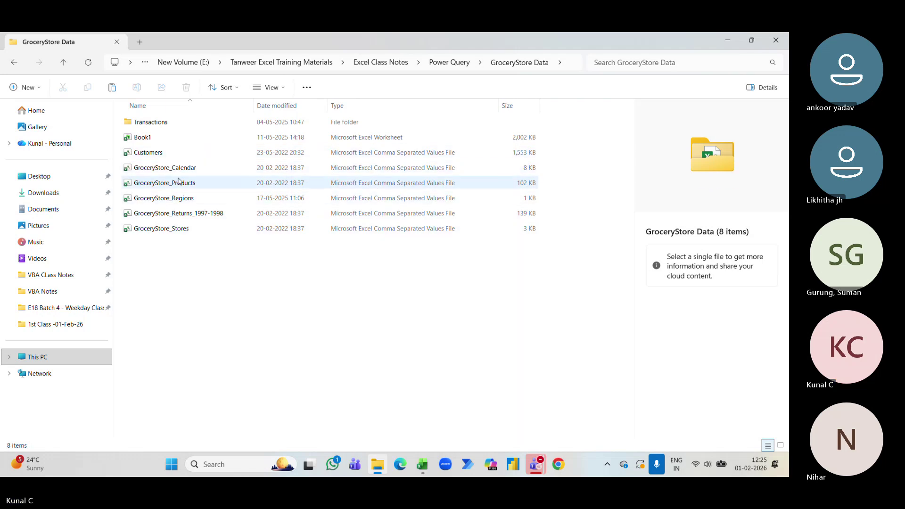
# Step: Open GroceryStore_Returns_1997-1998 in Excel, widen column A and jump to the last date in row 7088
pyautogui.doubleClick(188, 216)
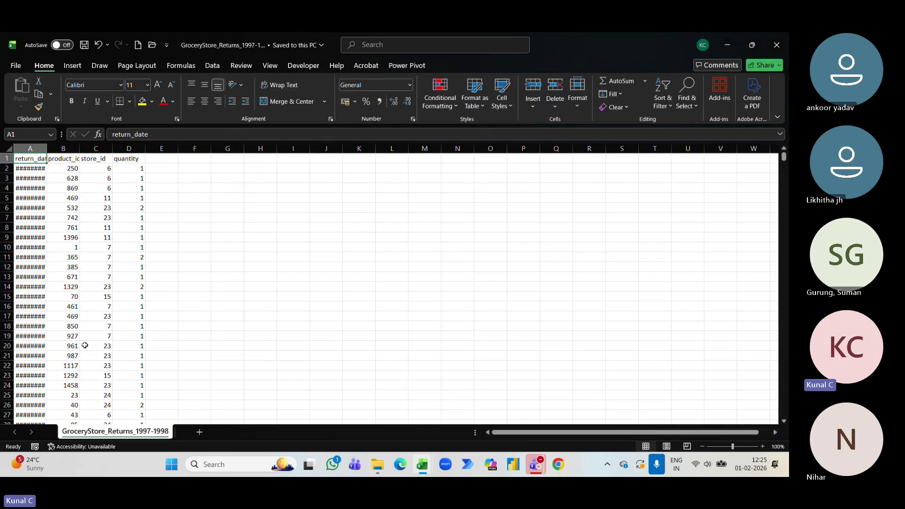
pyautogui.click(85, 346)
pyautogui.moveTo(47, 149); pyautogui.dragTo(88, 149)
pyautogui.click(56, 170)
pyautogui.hotkey('ctrl', 'Down')
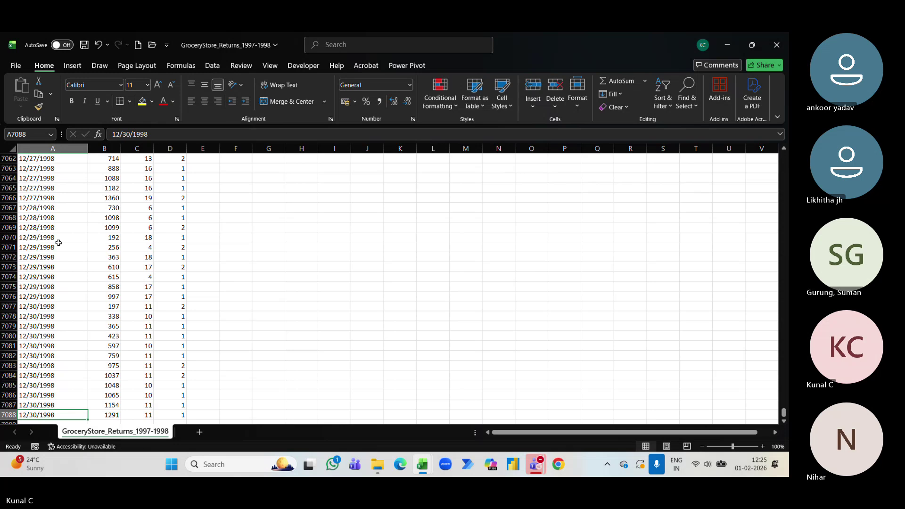
pyautogui.scroll(-2, 19, 359)
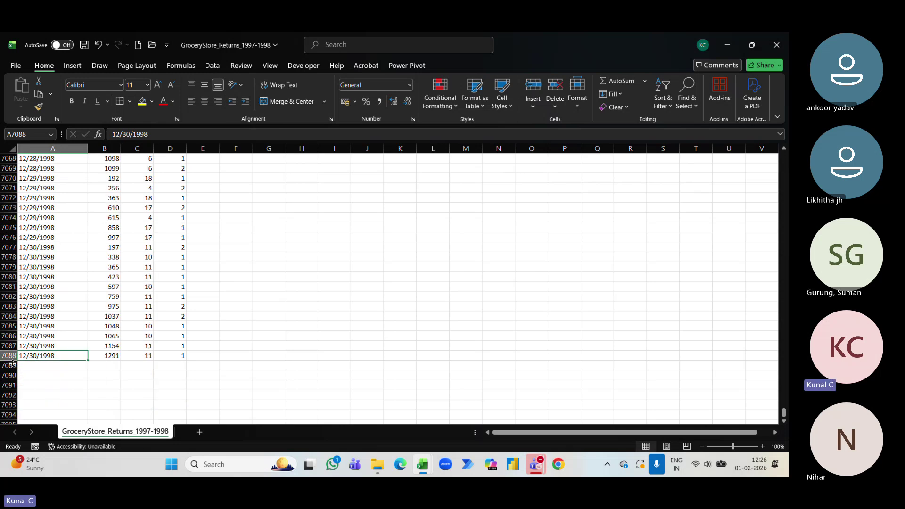
# Step: Use Save As to store the returns data as an Excel Workbook in GroceryStore Data, then close it
pyautogui.click(16, 65)
pyautogui.click(28, 161)
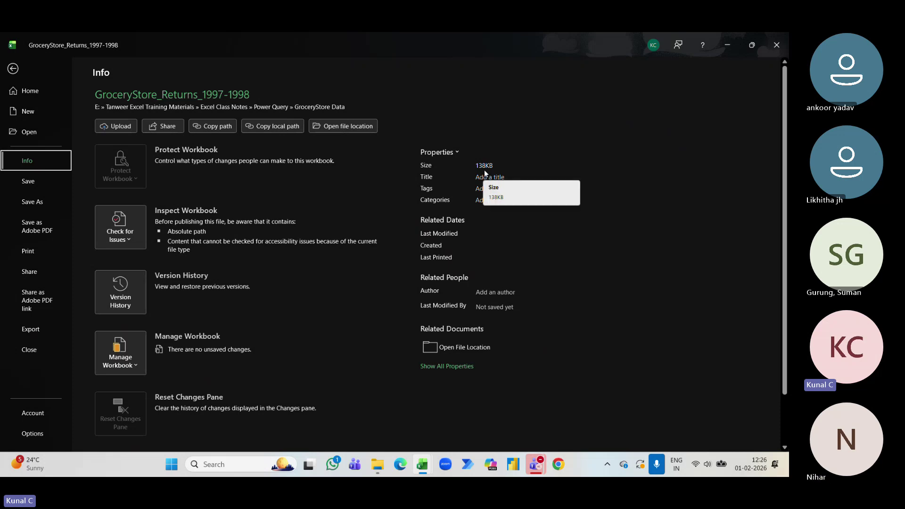
pyautogui.click(13, 69)
pyautogui.click(21, 66)
pyautogui.click(32, 202)
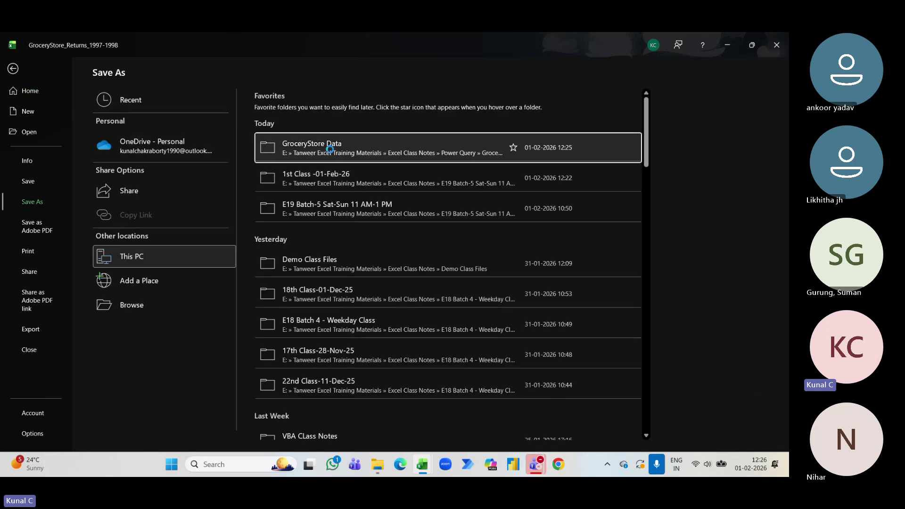
pyautogui.click(316, 145)
pyautogui.click(93, 218)
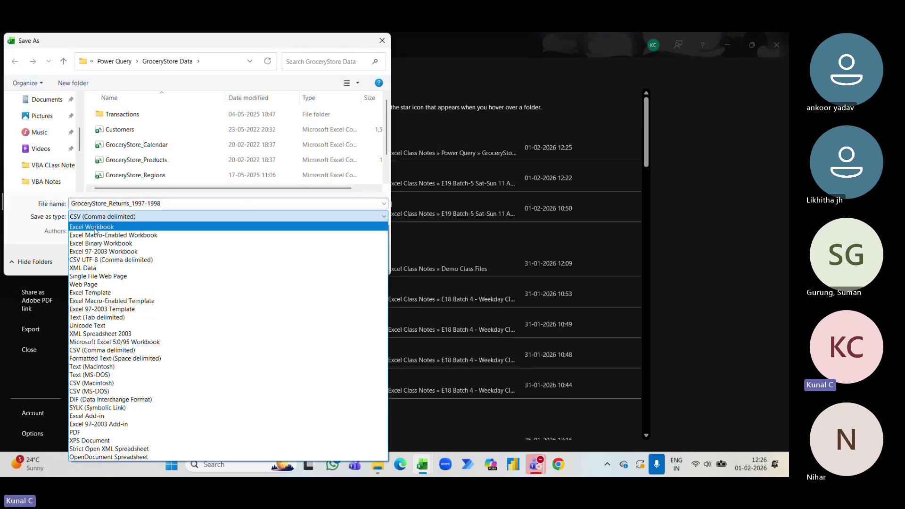
pyautogui.click(94, 228)
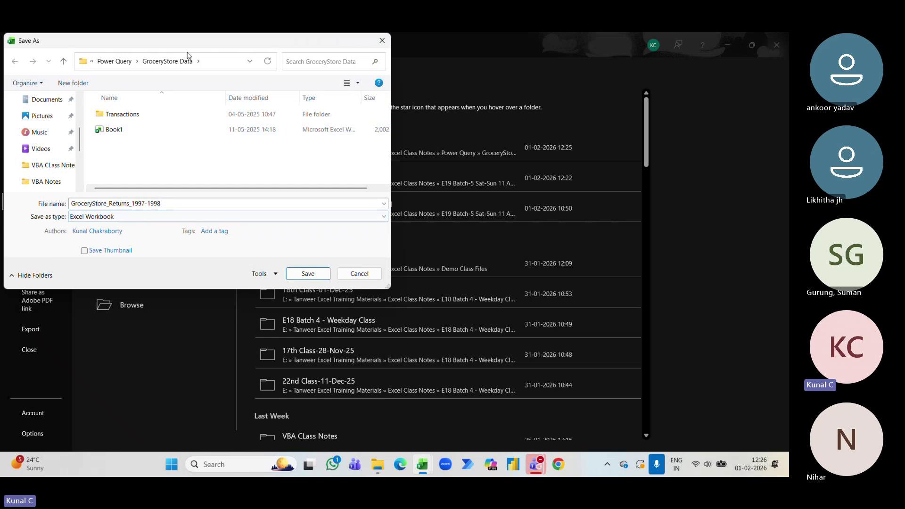
pyautogui.click(319, 277)
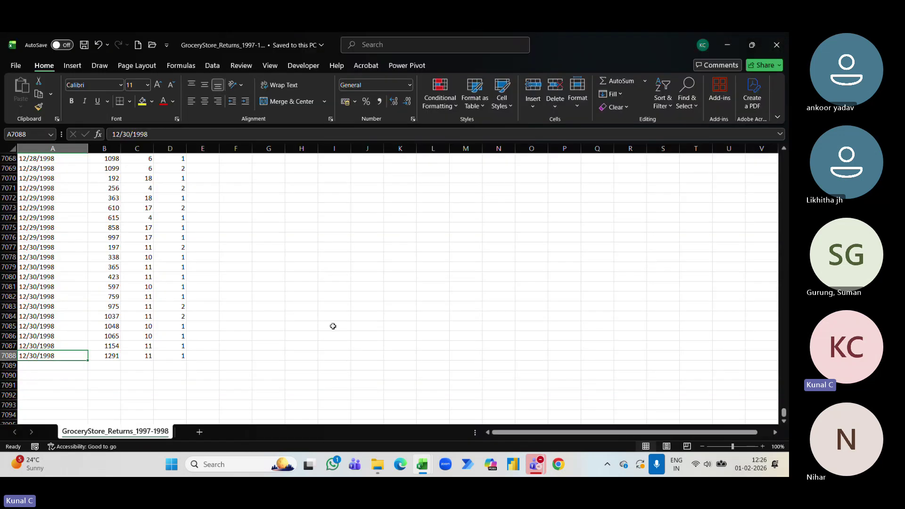
pyautogui.click(777, 45)
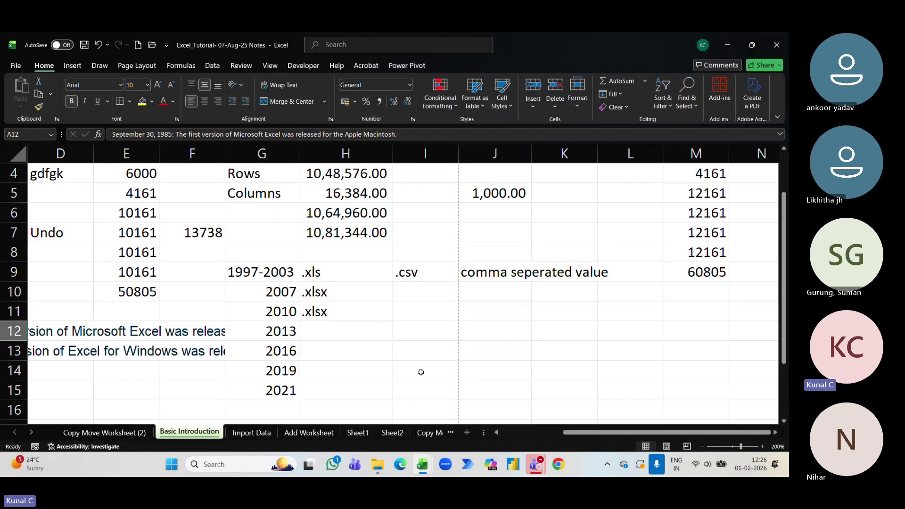
pyautogui.click(378, 465)
pyautogui.click(393, 244)
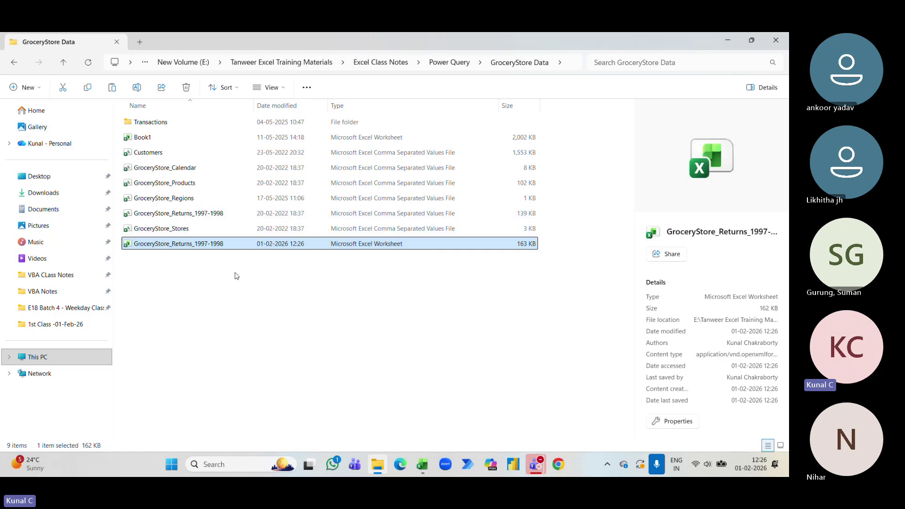
pyautogui.click(422, 465)
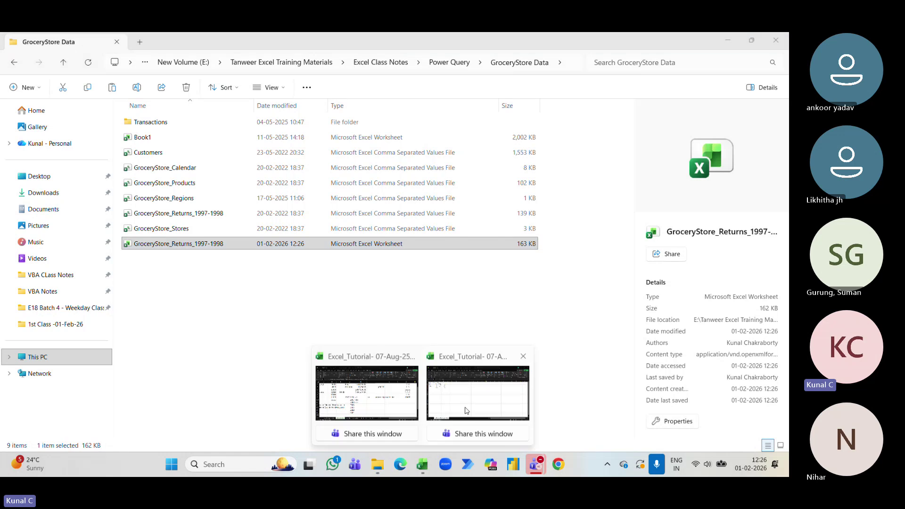
pyautogui.click(465, 410)
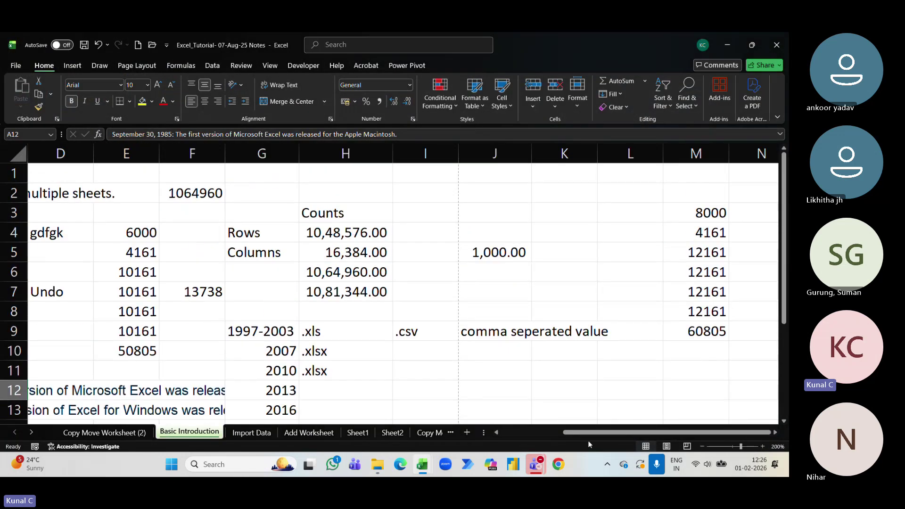
# Step: Select the Name, Age and Salary headers on the Import Data sheet, then return to the GroceryStore Data folder
pyautogui.hscroll(-3, 587, 442)
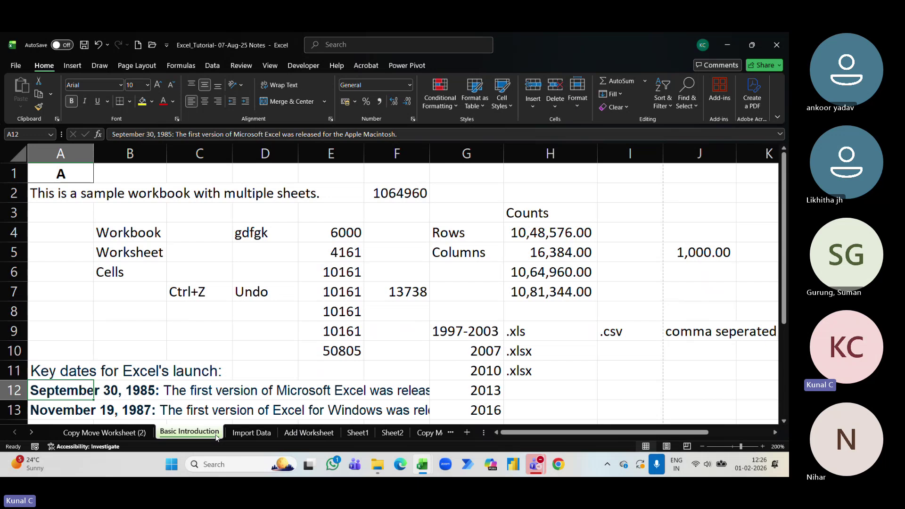
pyautogui.click(252, 434)
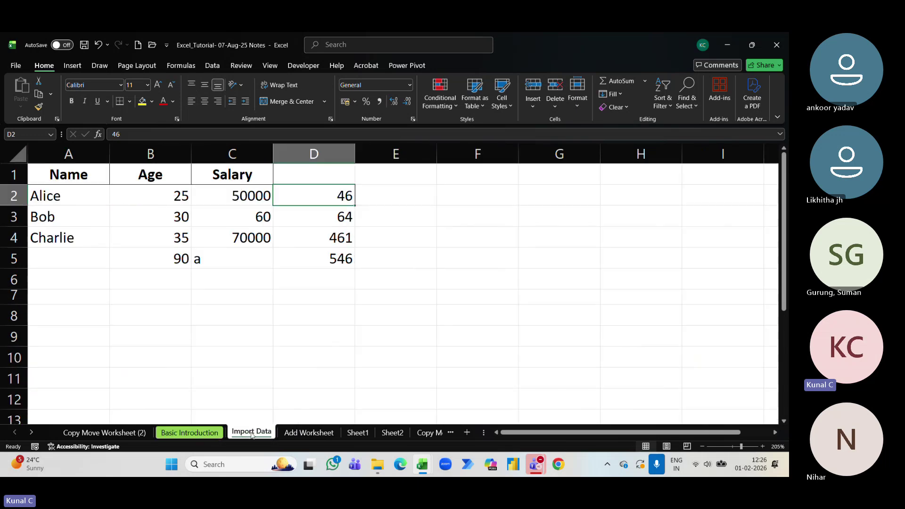
pyautogui.moveTo(62, 174); pyautogui.dragTo(212, 176)
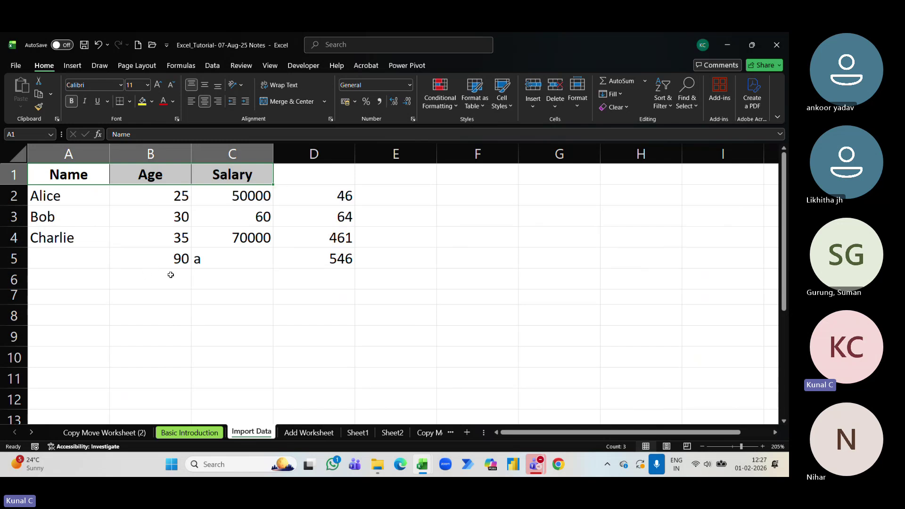
pyautogui.click(377, 464)
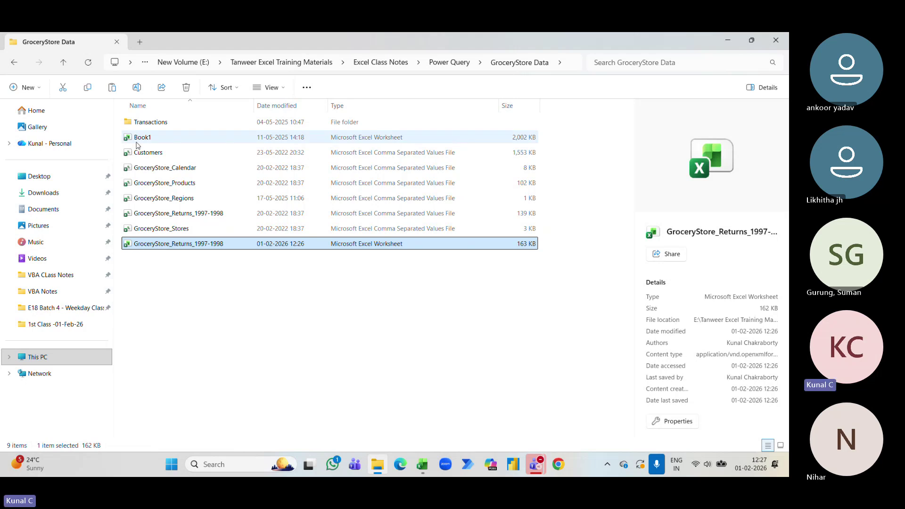
# Step: In the Transactions folder, copy and paste GroceryStore_Transactions_1998, then open the '- Copy' file in Excel
pyautogui.doubleClick(170, 123)
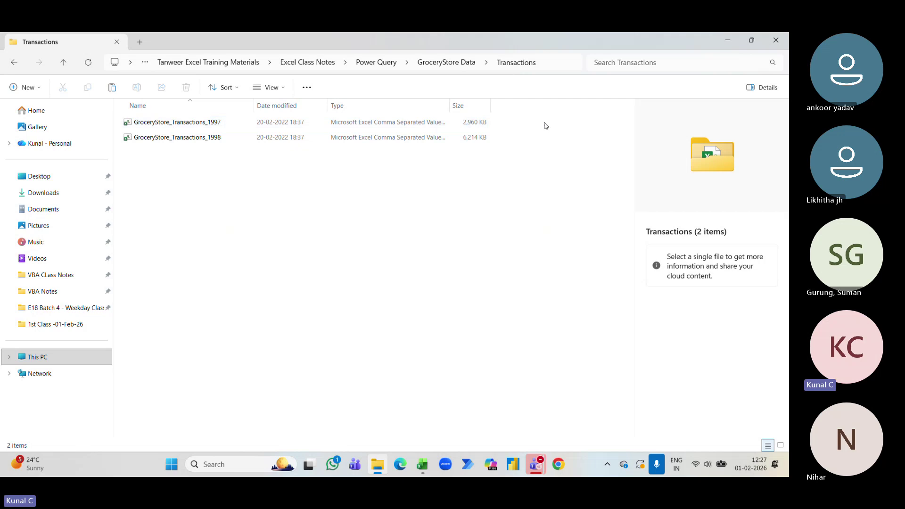
pyautogui.doubleClick(449, 106)
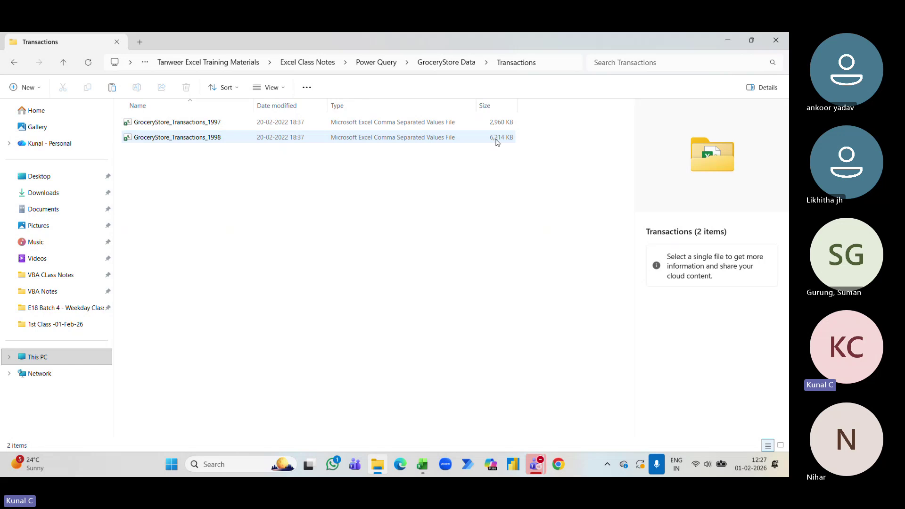
pyautogui.rightClick(359, 138)
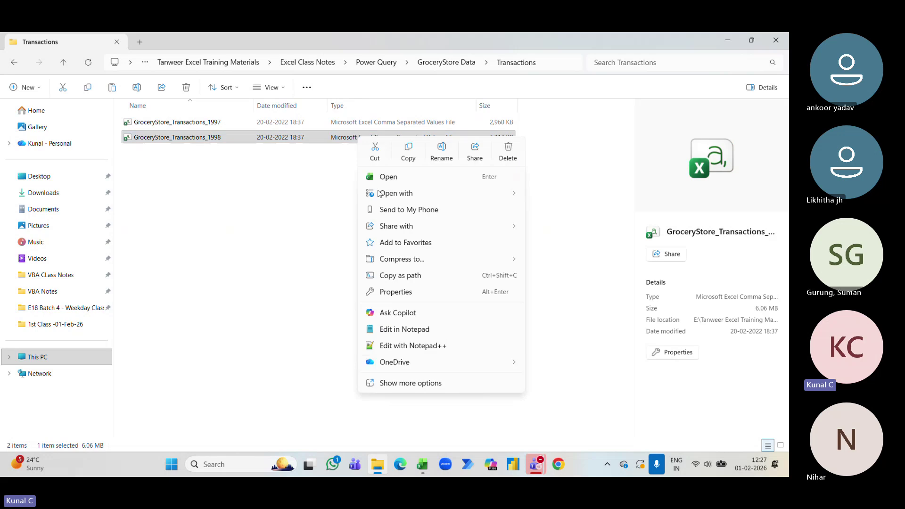
pyautogui.click(409, 153)
pyautogui.click(209, 181)
pyautogui.rightClick(209, 181)
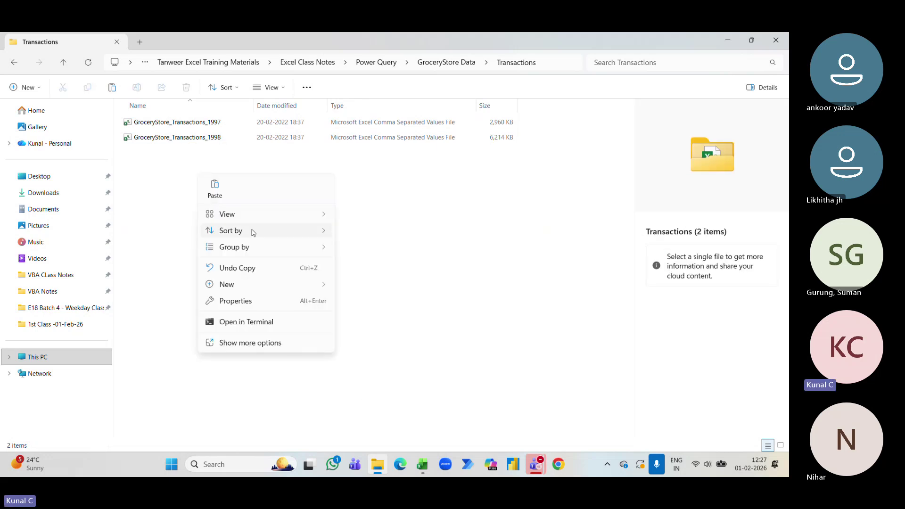
pyautogui.click(219, 197)
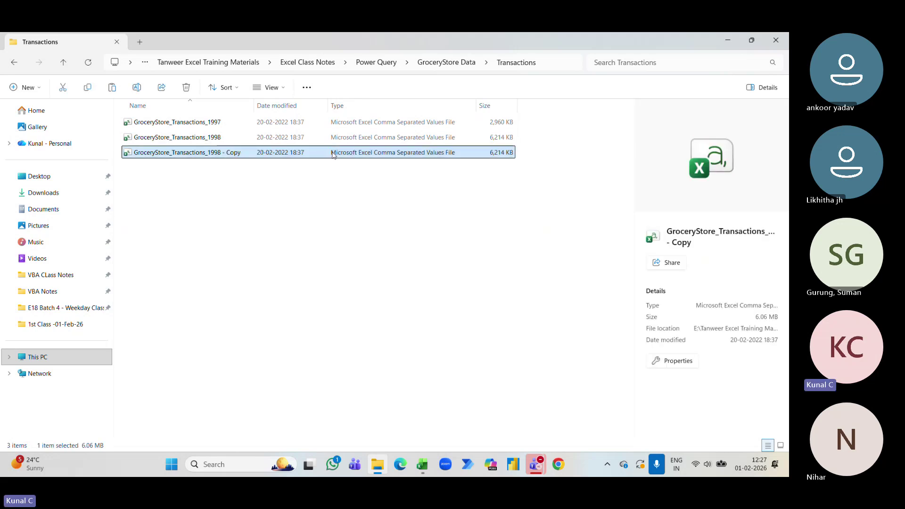
pyautogui.doubleClick(414, 151)
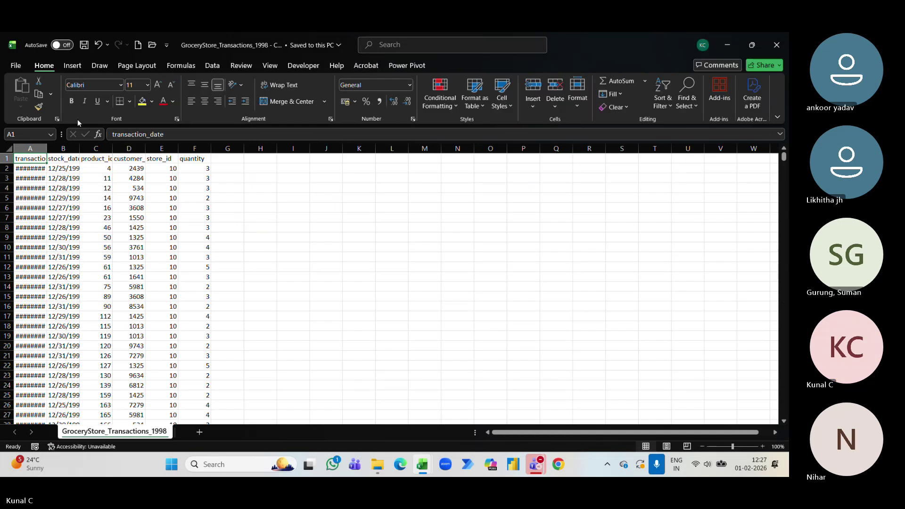
# Step: Save GroceryStore_Transactions_1998 - Copy as an Excel Workbook in Transactions, close it, and return to the folder
pyautogui.click(14, 65)
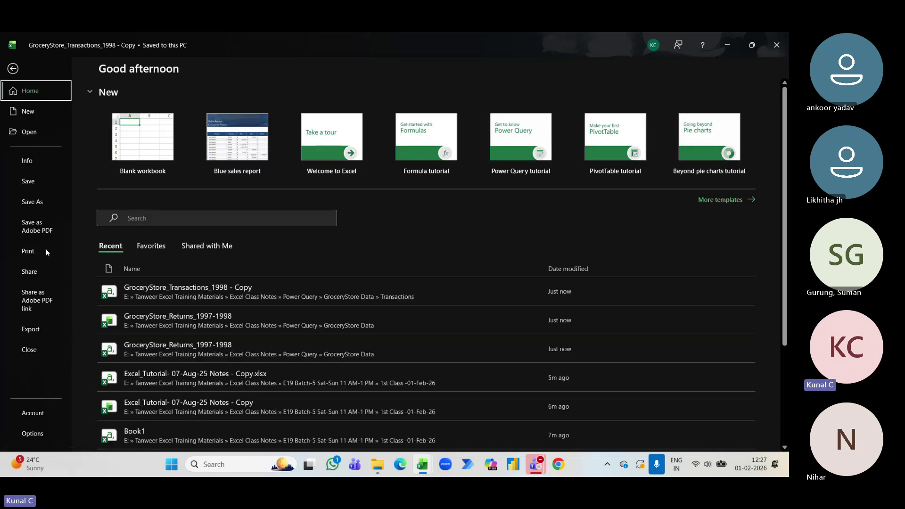
pyautogui.click(41, 202)
pyautogui.click(344, 150)
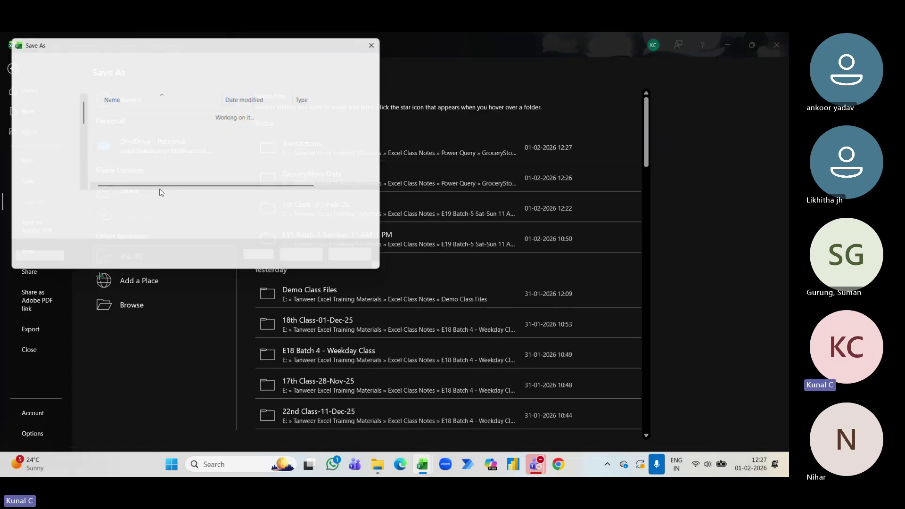
pyautogui.click(113, 217)
pyautogui.click(108, 234)
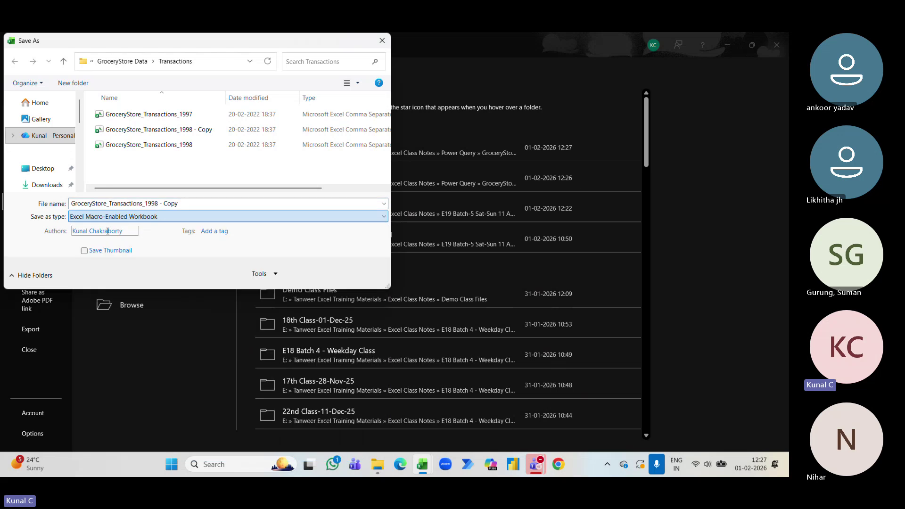
pyautogui.click(119, 218)
pyautogui.click(105, 226)
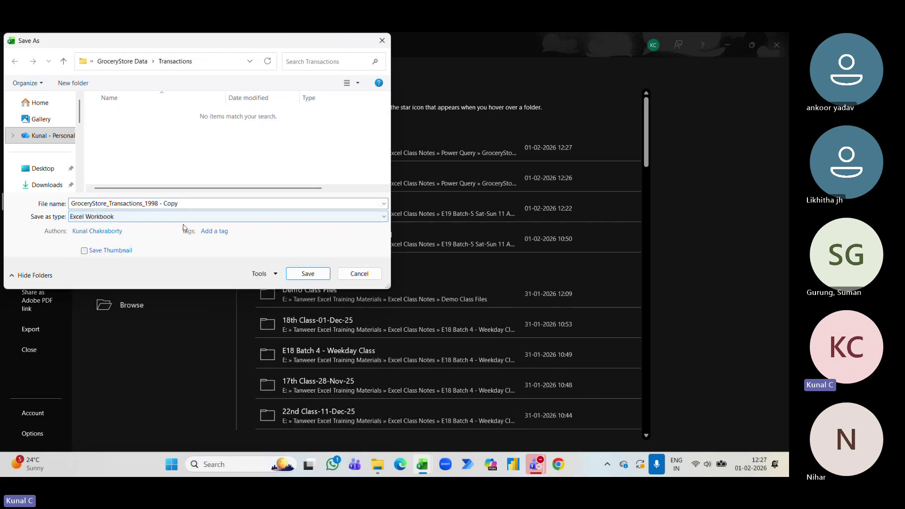
pyautogui.click(314, 274)
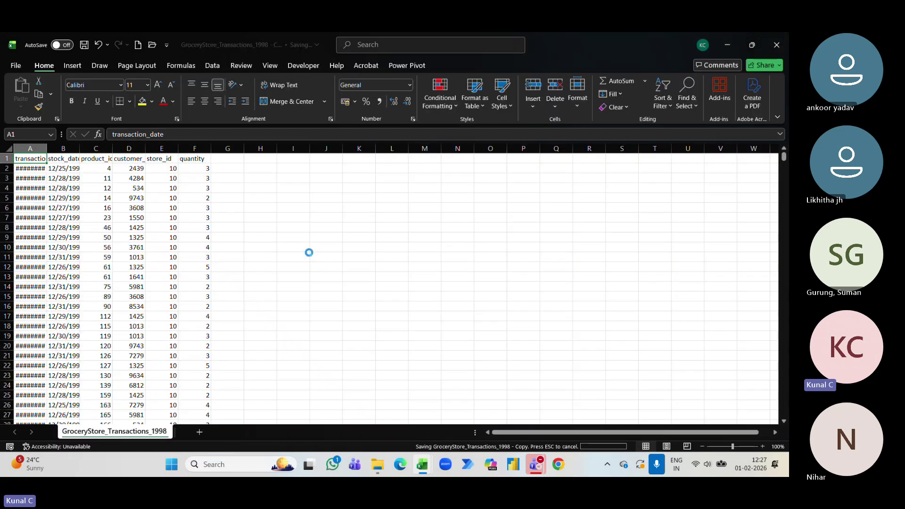
pyautogui.click(782, 50)
pyautogui.click(387, 471)
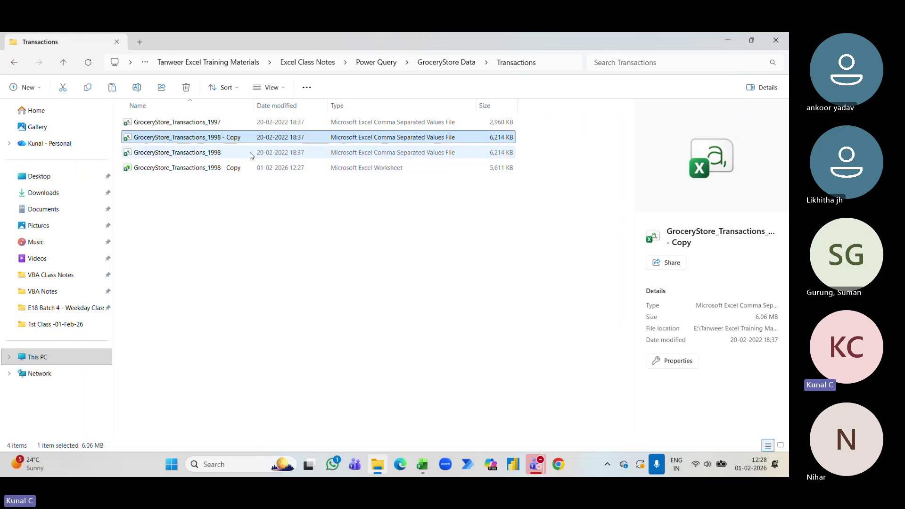
# Step: Go up to Excel Class Notes, open E19 Batch-5 Sat-Sun 11 AM-1 PM, then bring Excel_Tutorial- 07-Aug-25 Notes - Copy forward
pyautogui.click(63, 67)
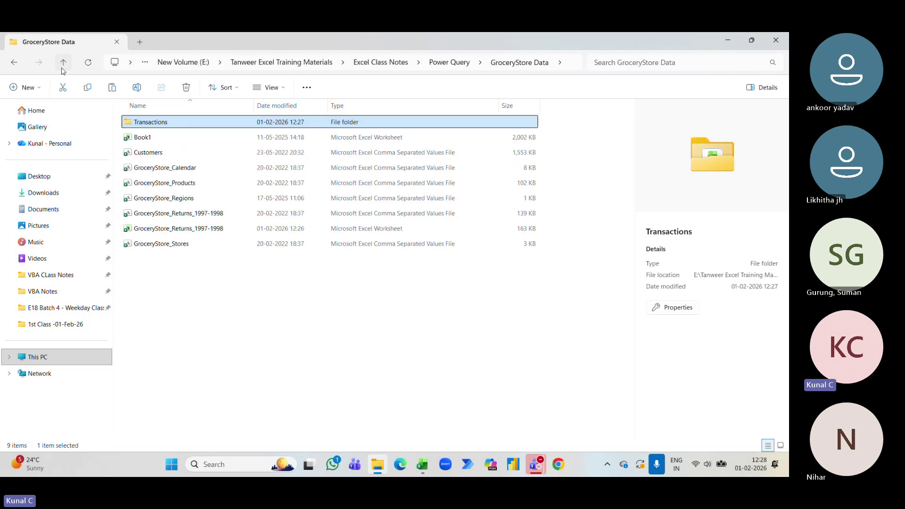
pyautogui.click(63, 66)
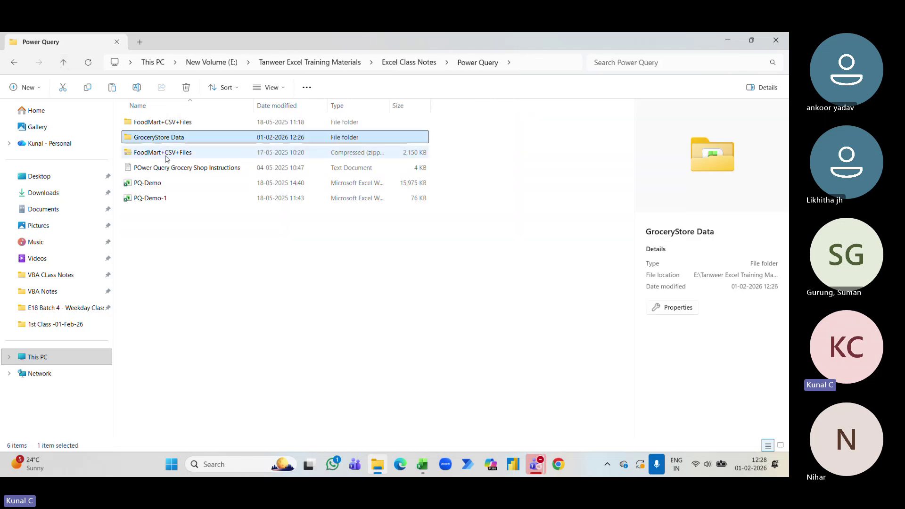
pyautogui.click(66, 65)
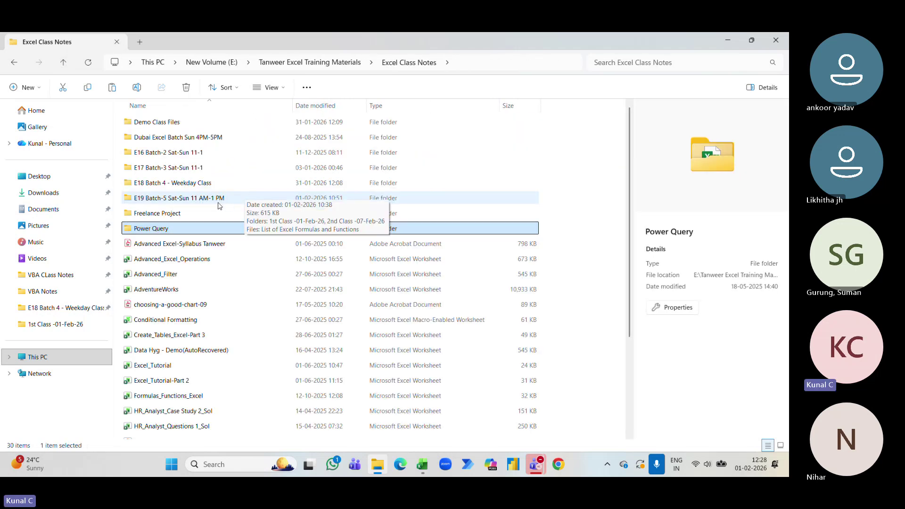
pyautogui.doubleClick(219, 201)
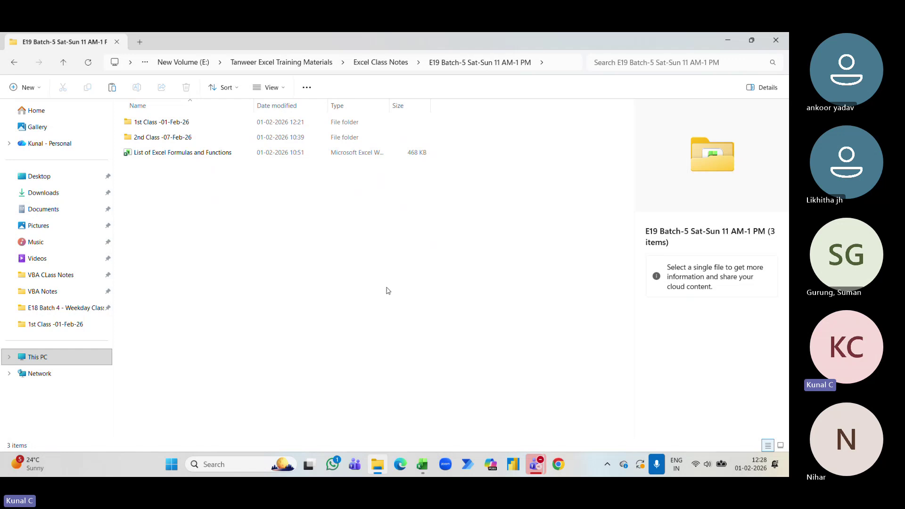
pyautogui.moveTo(418, 471)
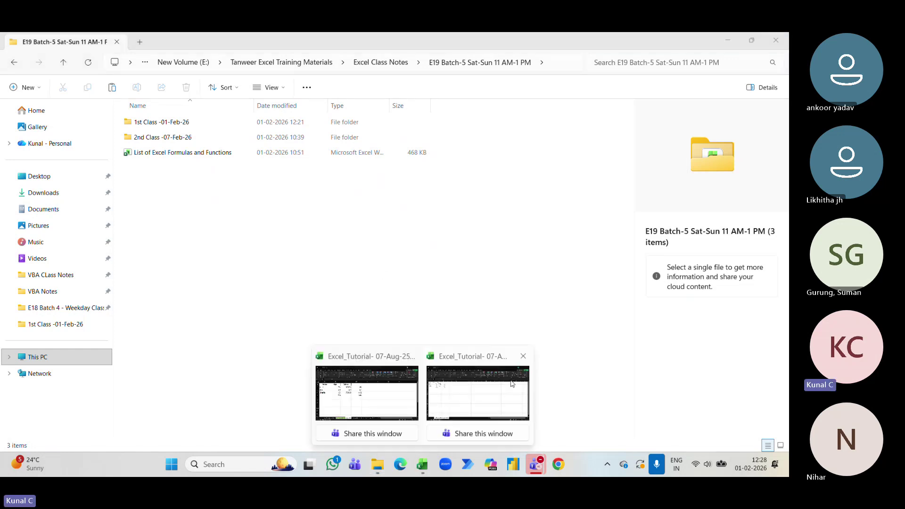
pyautogui.click(368, 405)
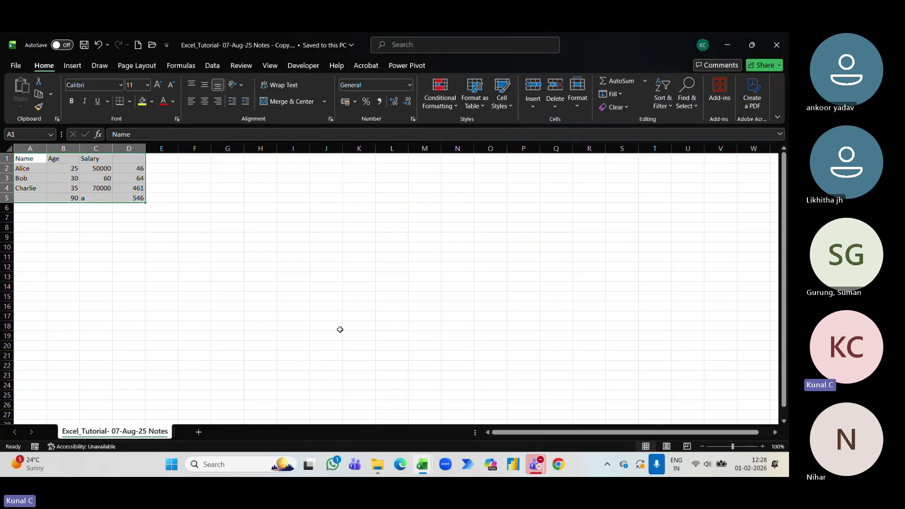
# Step: Close the Notes - Copy workbook and look over the original's Basic Introduction sheet
pyautogui.click(780, 51)
pyautogui.click(189, 432)
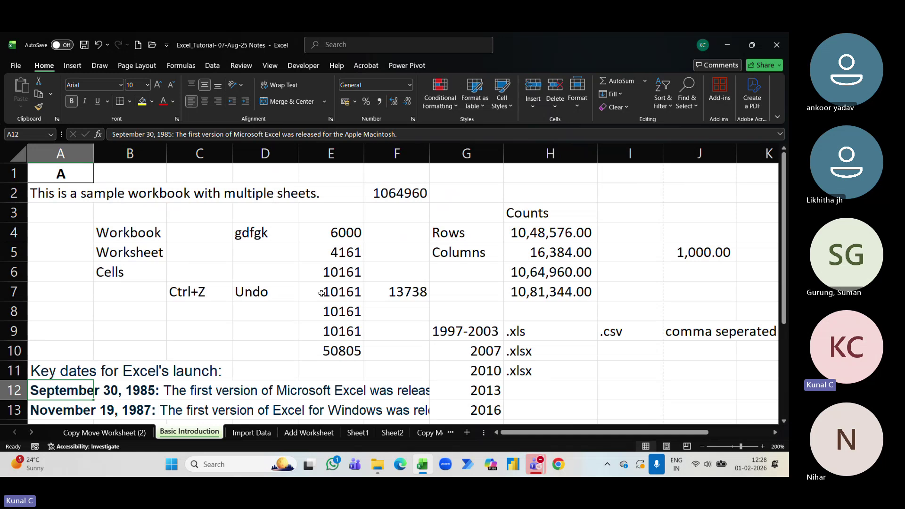
pyautogui.scroll(-3, 322, 291)
pyautogui.scroll(3, 322, 291)
pyautogui.moveTo(588, 422); pyautogui.dragTo(453, 441)
pyautogui.scroll(-1, 341, 331)
pyautogui.scroll(1, 340, 330)
pyautogui.moveTo(542, 433); pyautogui.dragTo(623, 440)
# Step: Glance at the Import Data sheet, then return to Basic Introduction and its Counts table
pyautogui.click(245, 434)
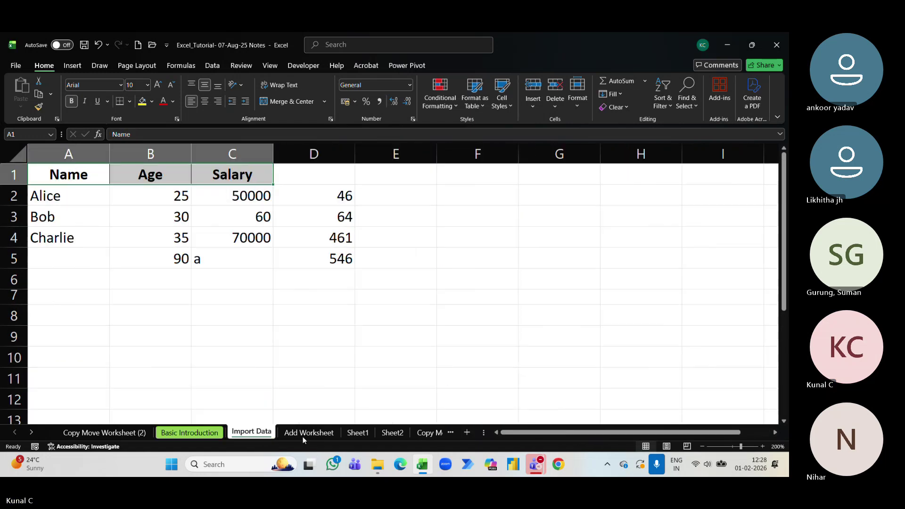
pyautogui.click(214, 433)
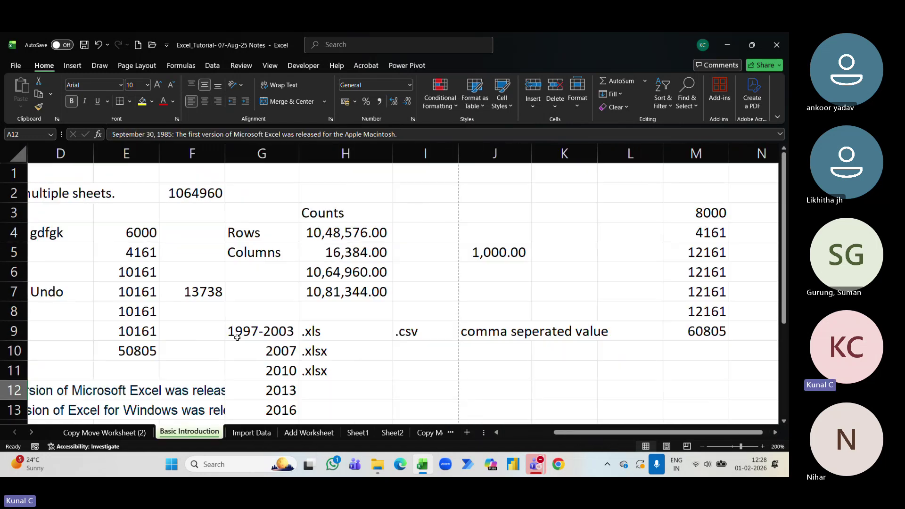
pyautogui.moveTo(594, 434); pyautogui.dragTo(469, 442)
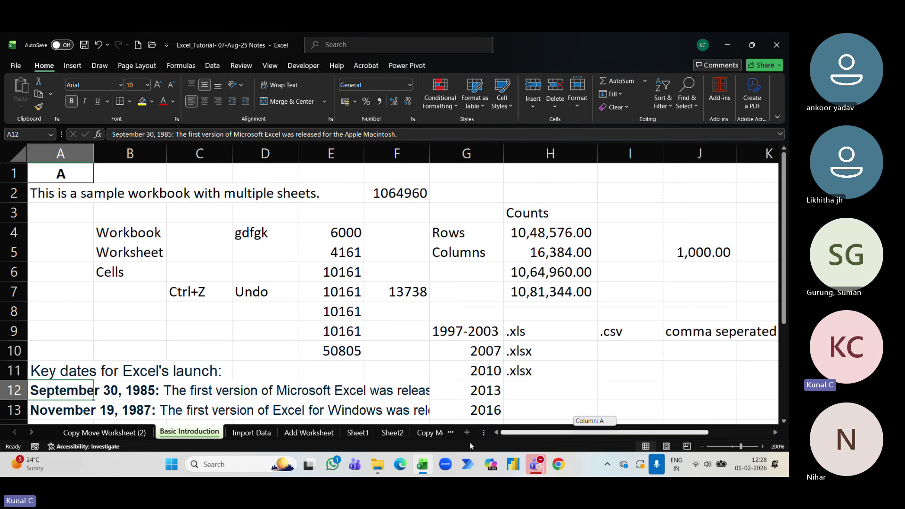
pyautogui.scroll(-3, 235, 247)
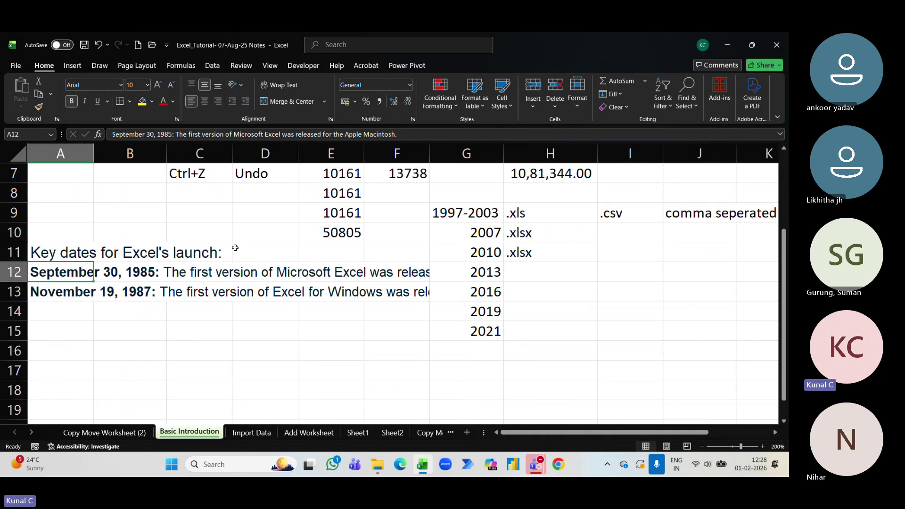
pyautogui.scroll(3, 237, 243)
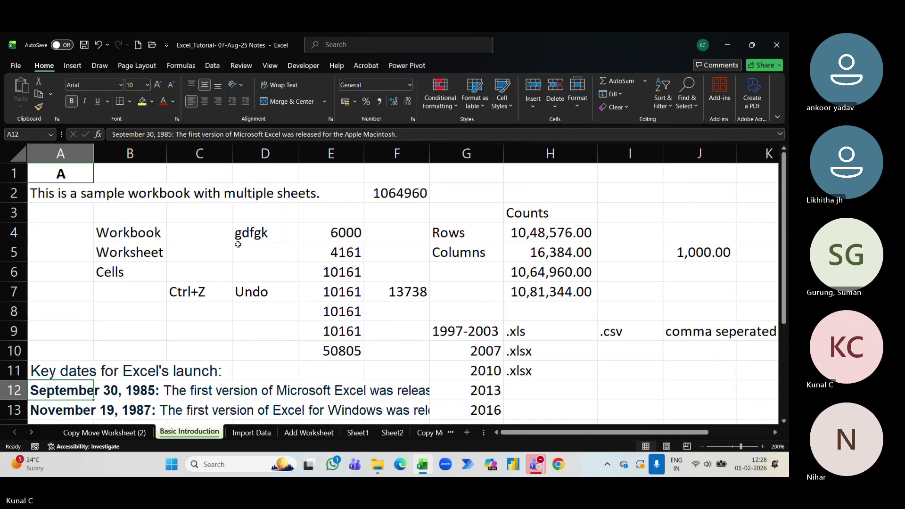